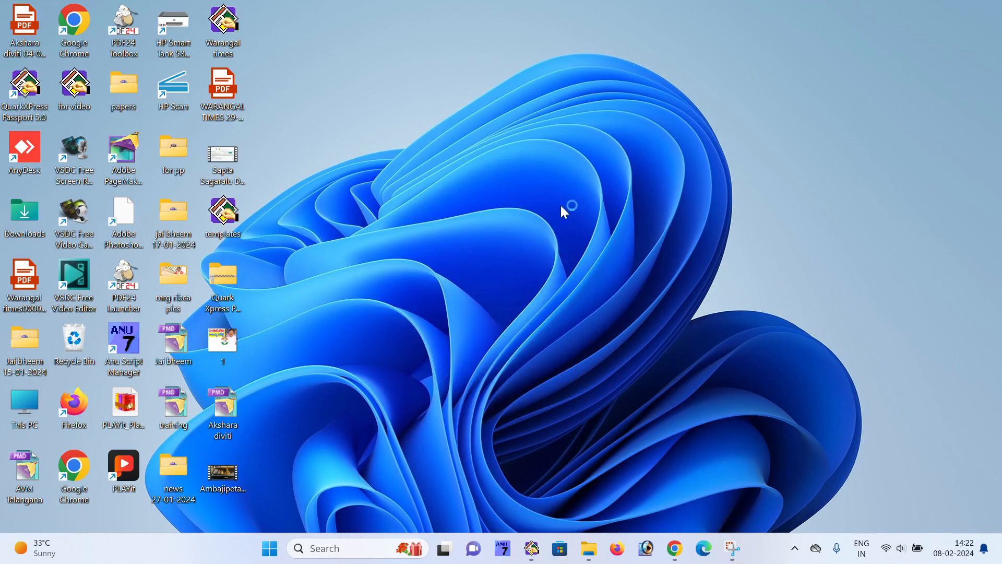
Switch to QuarkXPress and bring the front page of Warangal times (1).qxd into view
click(532, 548)
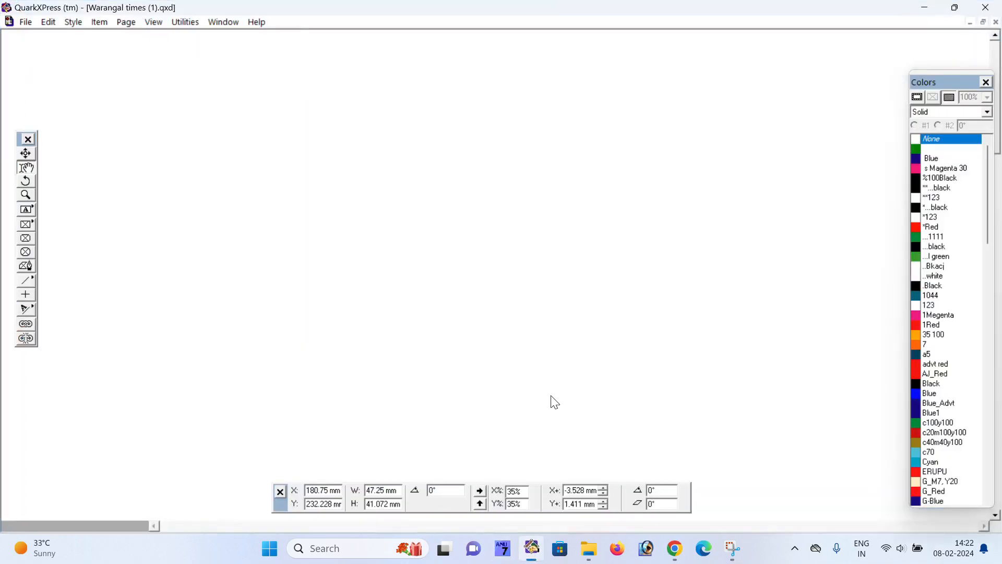
scroll(232, 311, down, 4)
scroll(245, 295, up, 3)
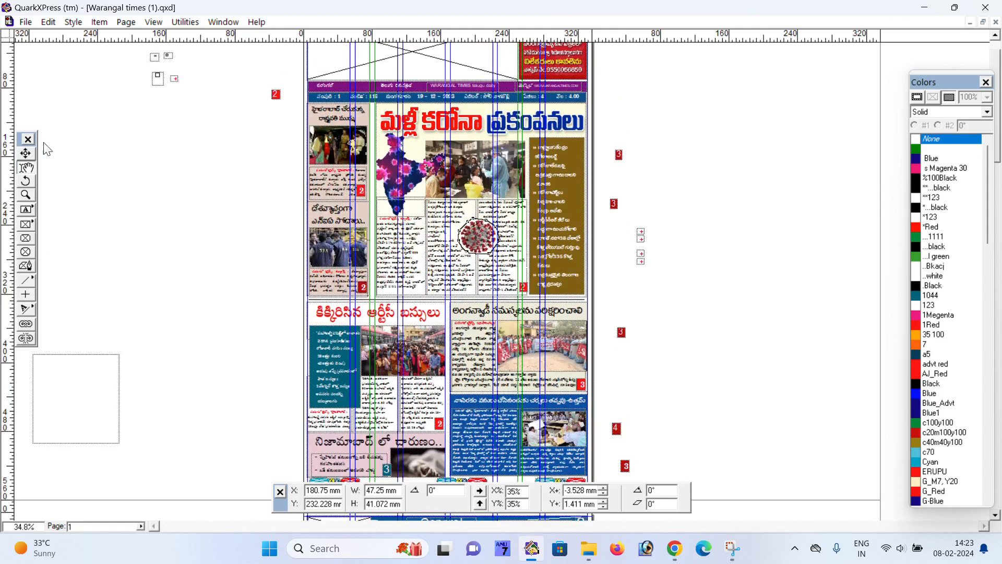
Rearrange the floating Tools, Measurements and Colors palettes around the front page, leaving nothing selected in the document
drag(23, 132, 103, 115)
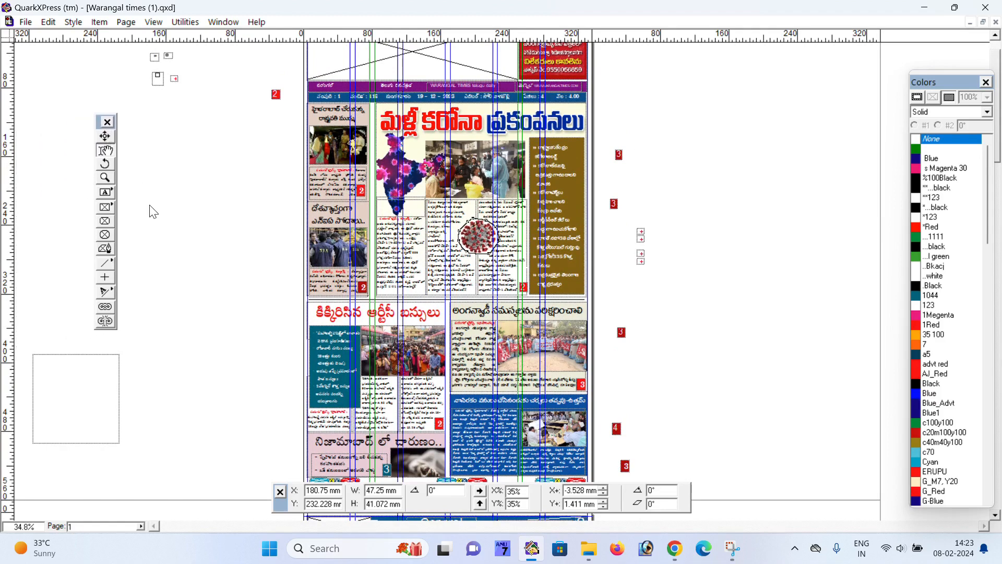
drag(282, 507, 223, 391)
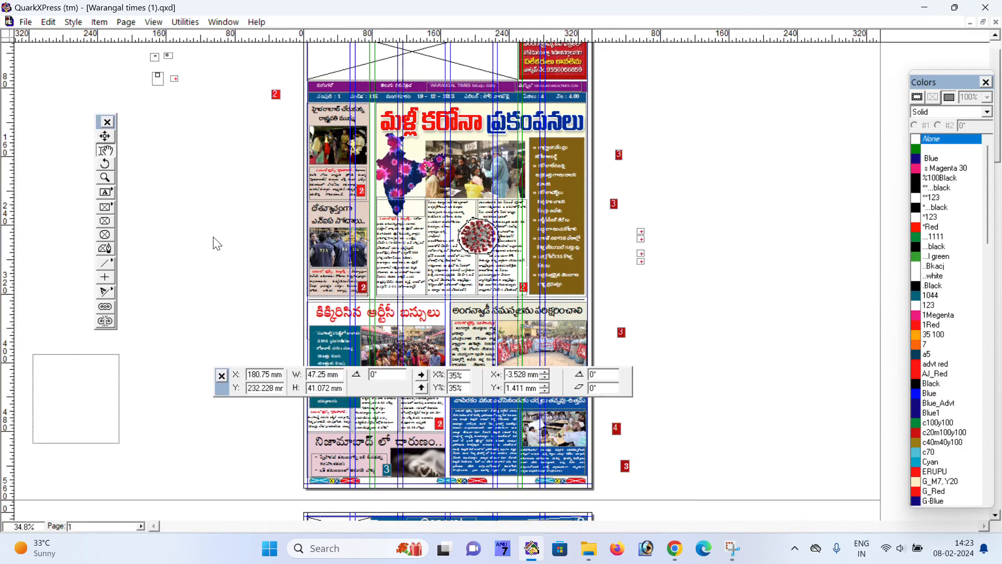
drag(944, 80, 793, 97)
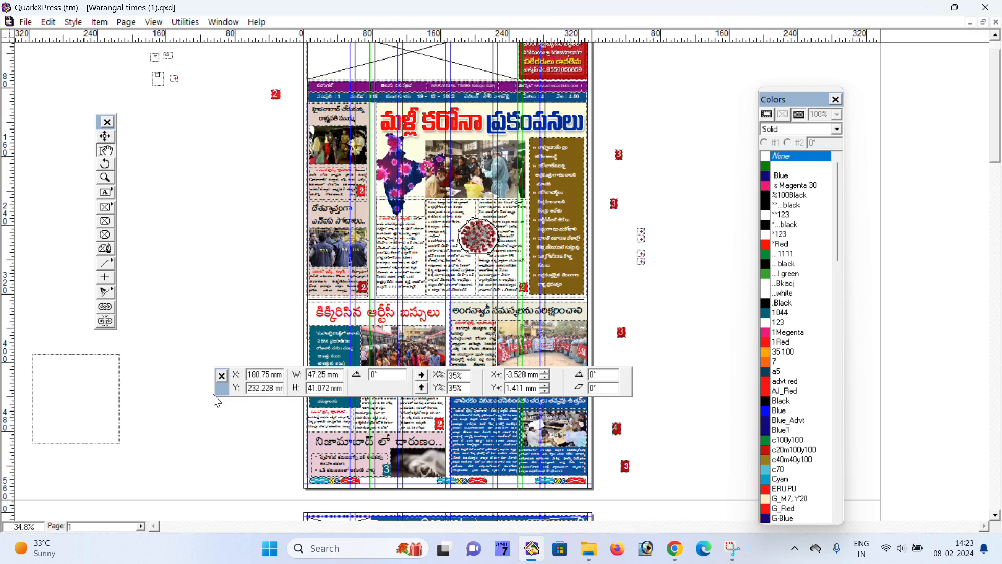
drag(222, 394, 261, 496)
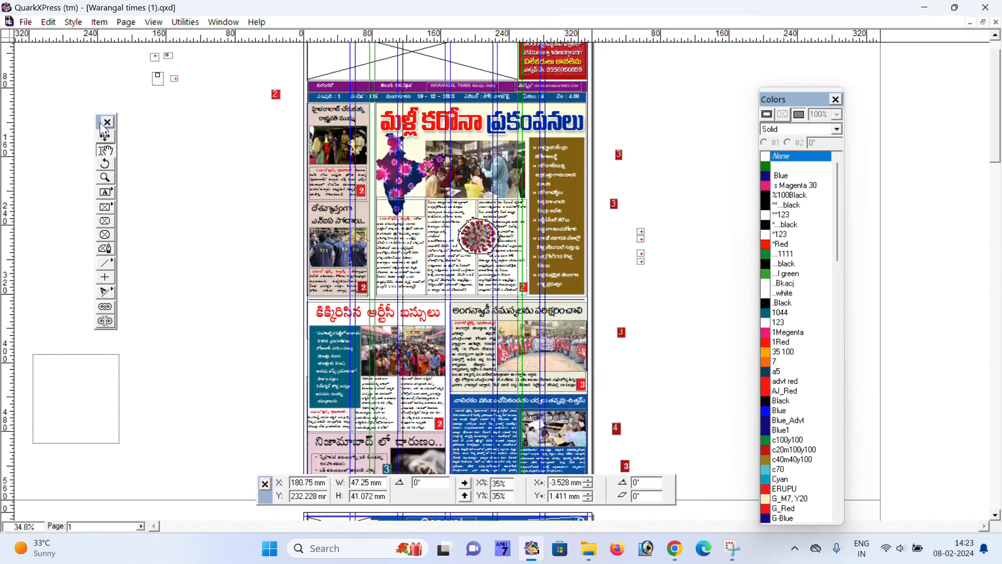
drag(101, 123, 47, 122)
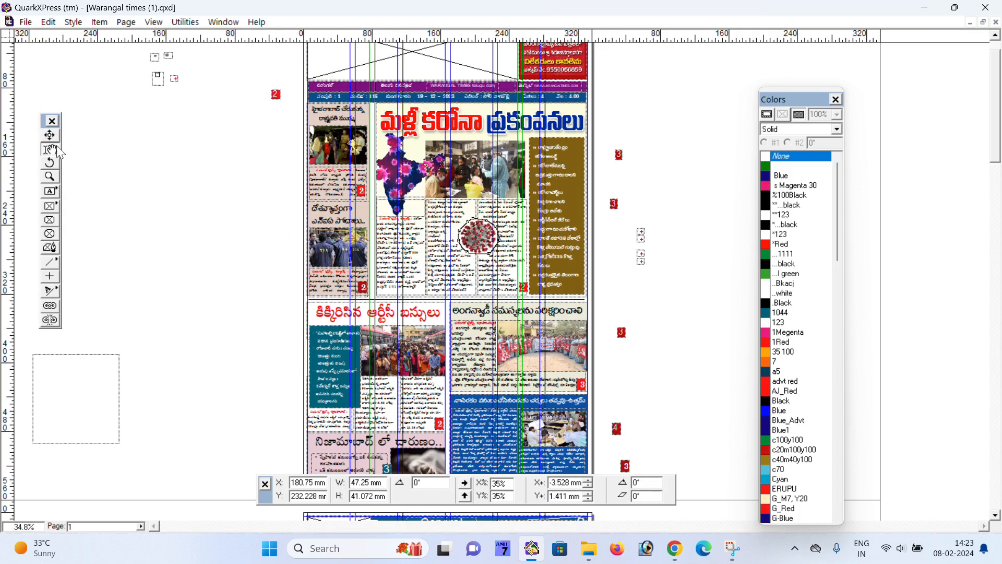
click(190, 207)
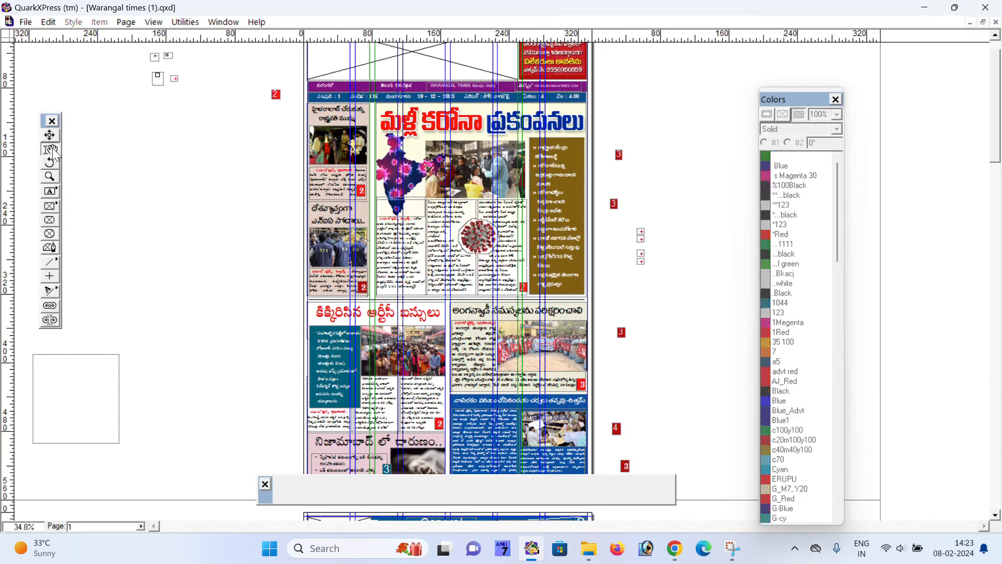
scroll(218, 237, down, 3)
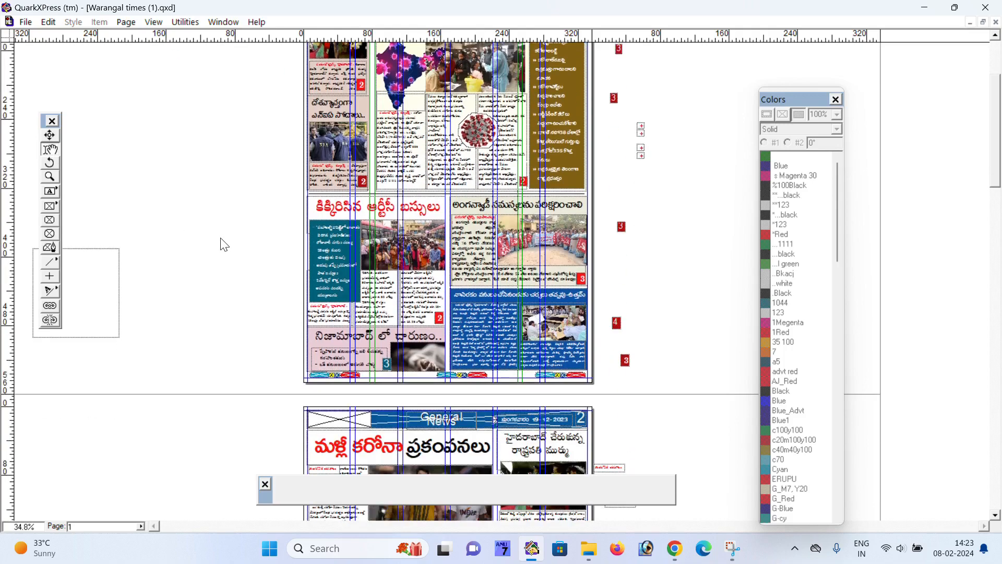
drag(765, 98, 868, 79)
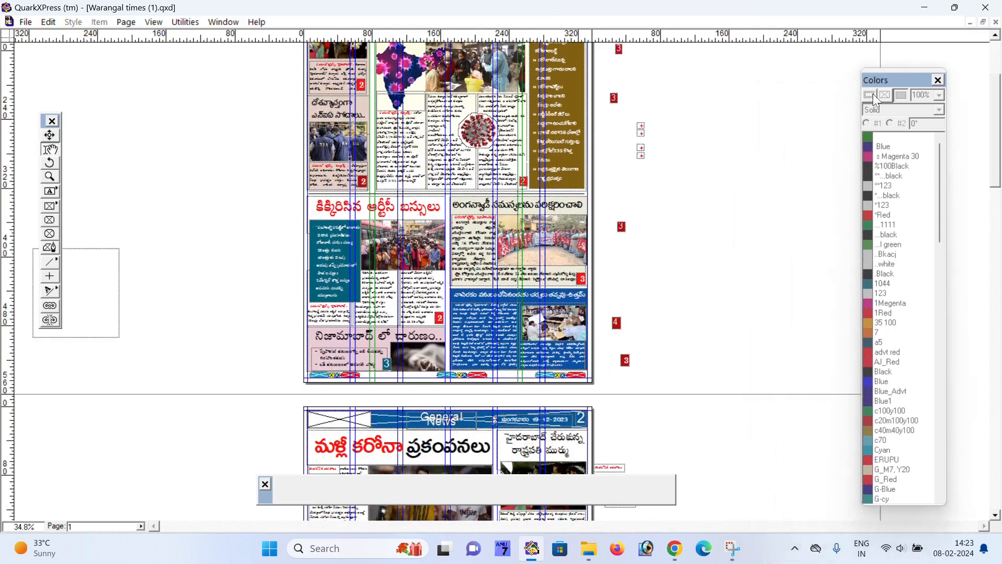
Look through the newspaper's pages 1 to 4, checking the headlines, story boxes and empty frames, and return to the front page
scroll(611, 225, up, 3)
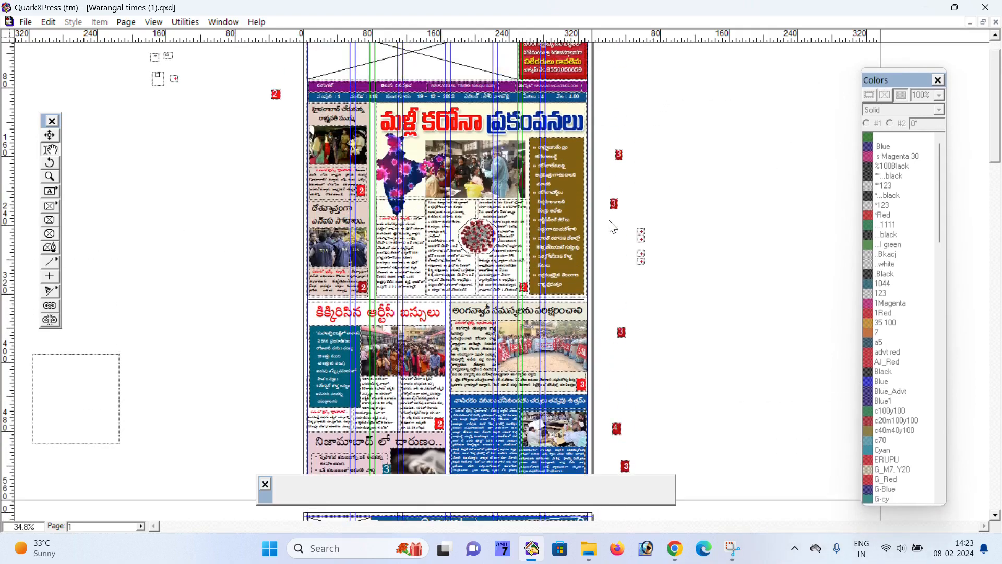
scroll(543, 287, down, 7)
scroll(543, 292, down, 4)
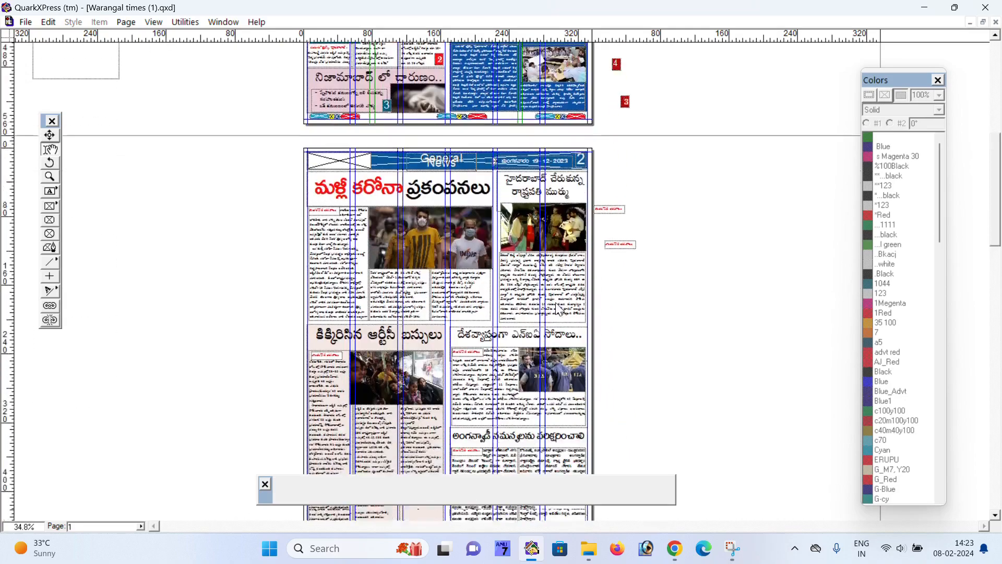
scroll(558, 308, down, 5)
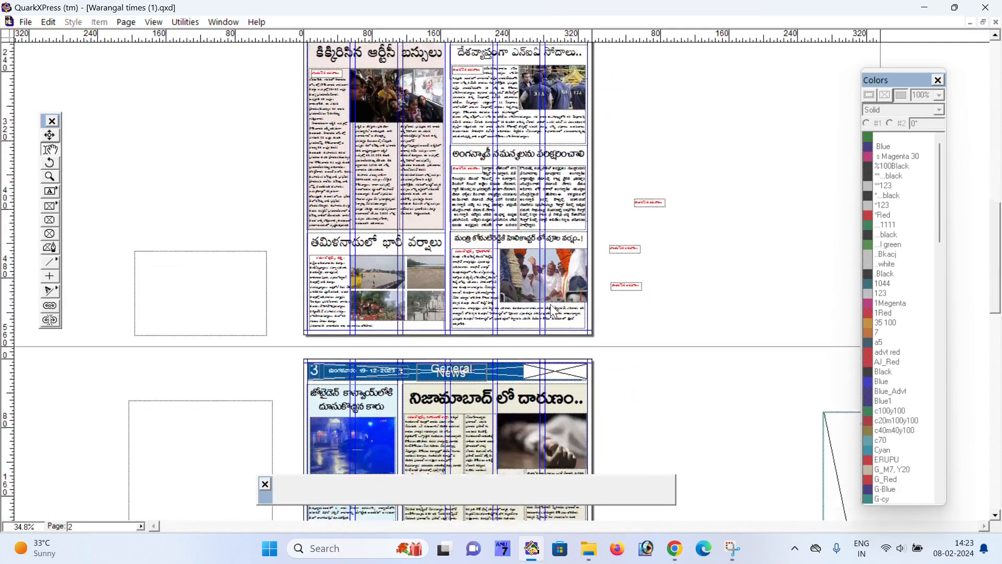
scroll(553, 307, down, 15)
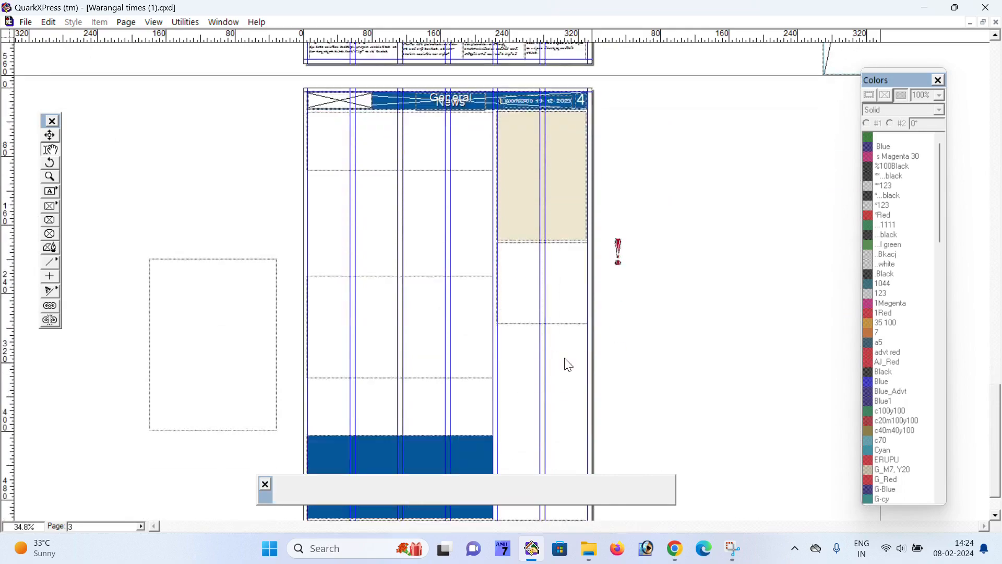
scroll(568, 364, down, 1)
scroll(568, 365, up, 8)
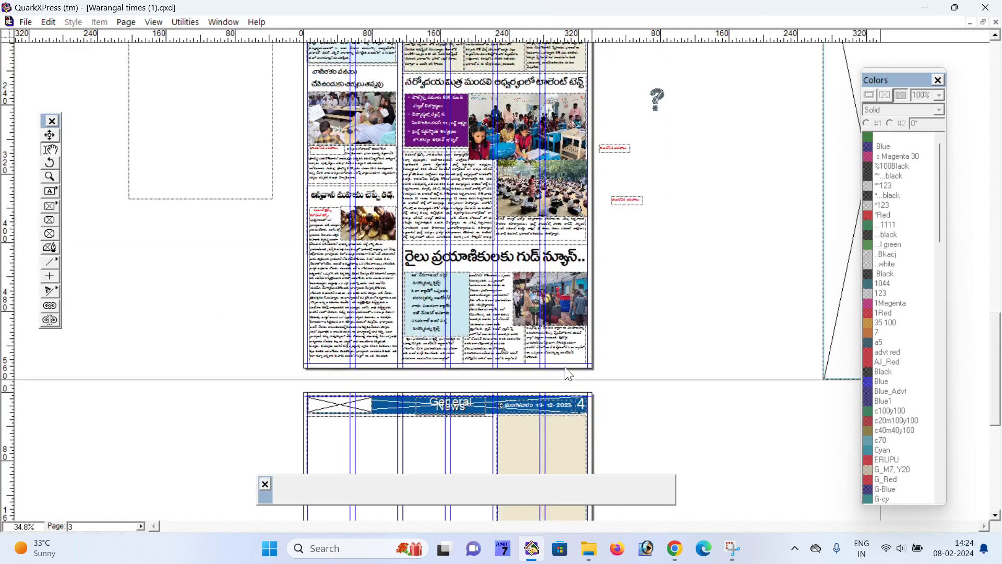
scroll(565, 368, up, 10)
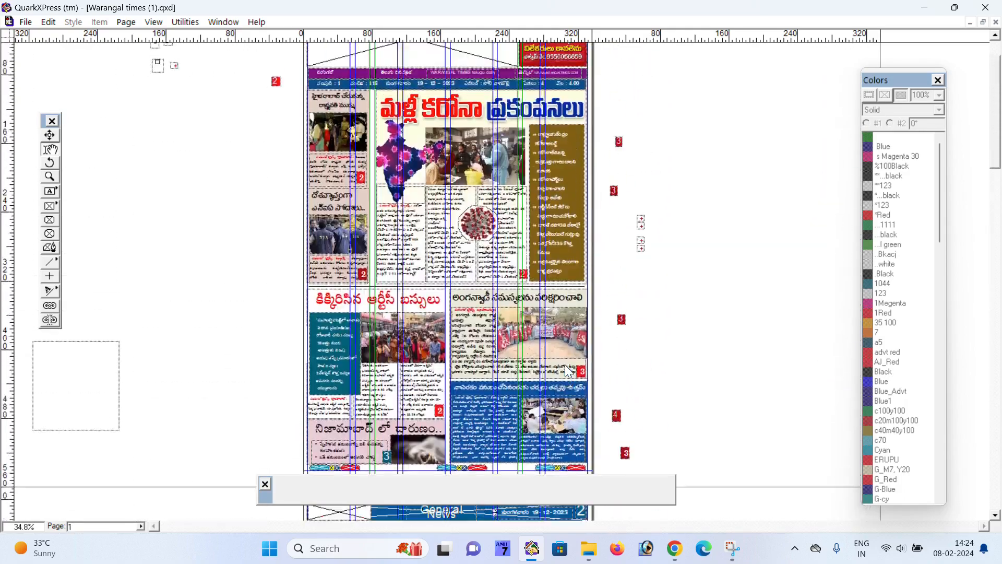
scroll(566, 365, up, 1)
scroll(536, 337, down, 4)
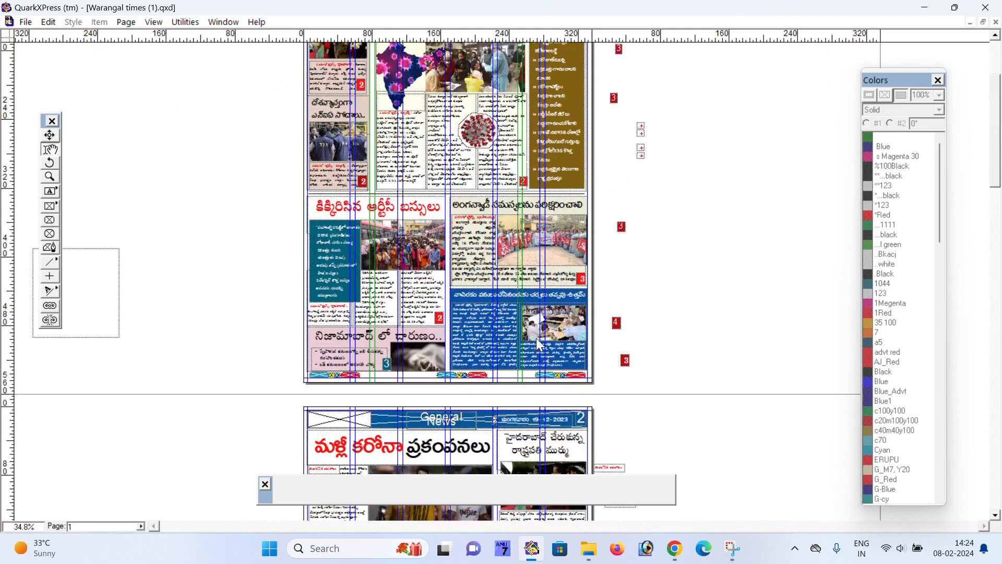
scroll(506, 328, up, 3)
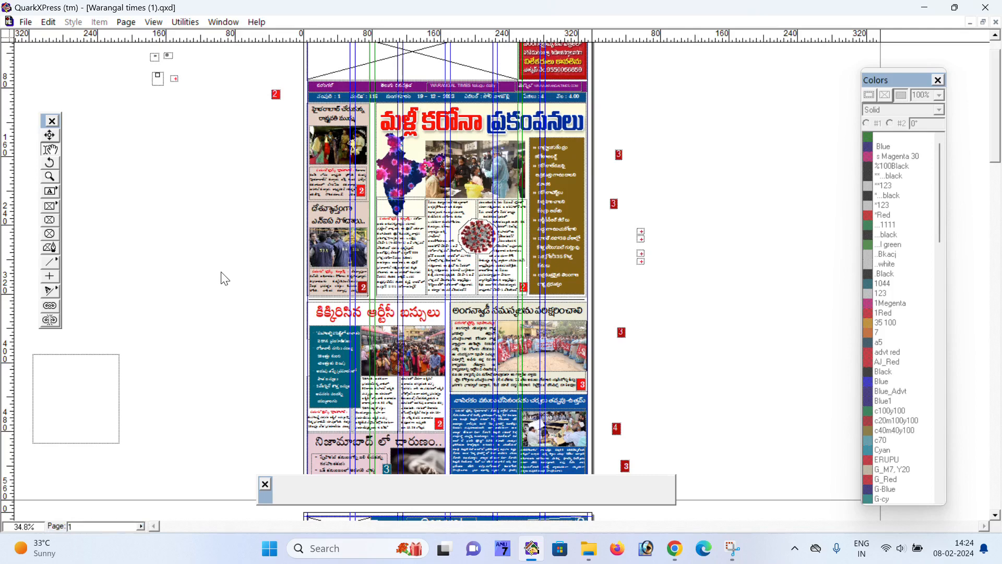
Examine the front page's layout from the masthead to the lower stories, including the column guides and page-number markers
scroll(275, 273, down, 3)
scroll(286, 297, up, 3)
scroll(298, 296, up, 1)
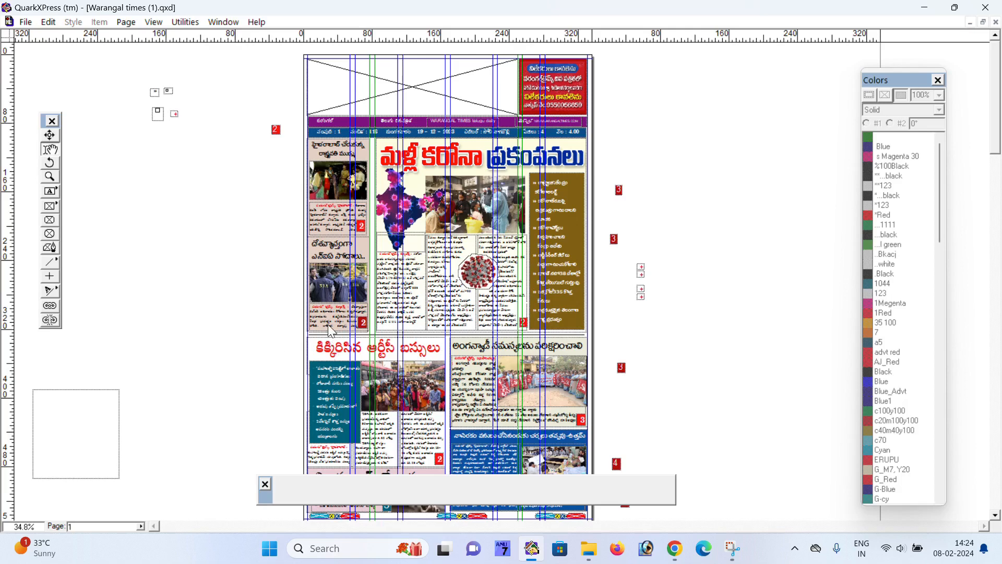
scroll(328, 324, down, 3)
scroll(328, 325, up, 3)
scroll(330, 324, down, 3)
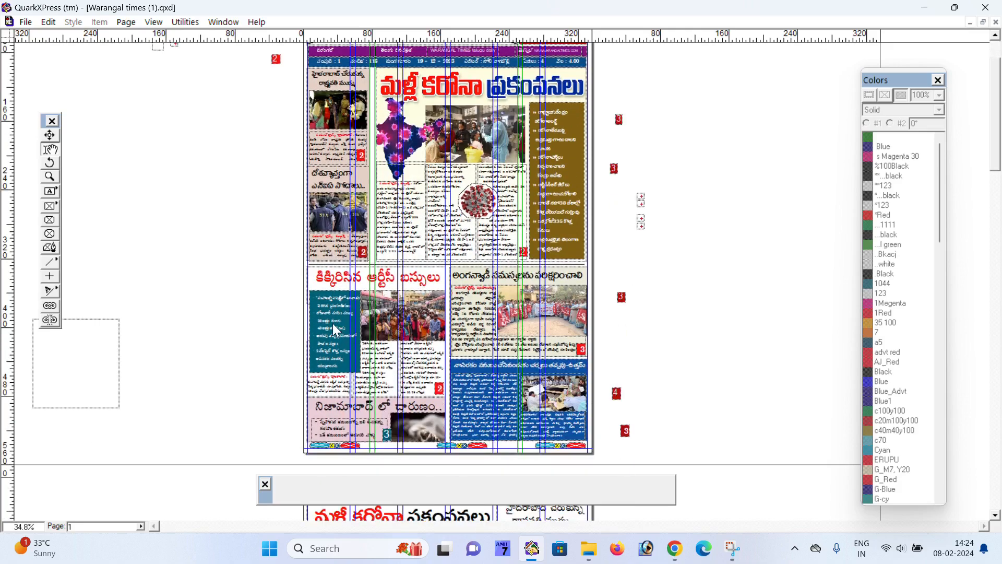
scroll(335, 325, up, 3)
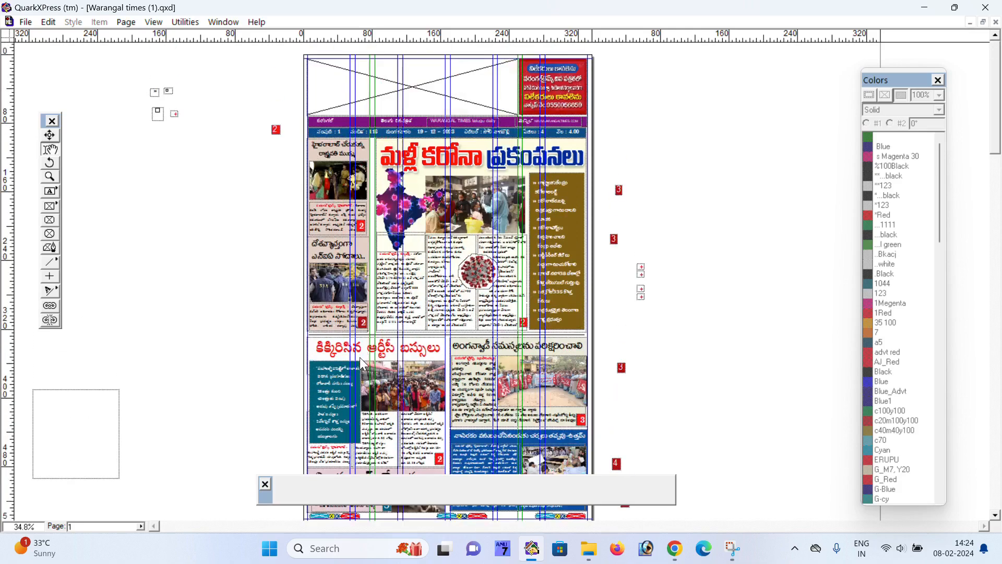
scroll(360, 357, down, 5)
scroll(360, 356, up, 5)
scroll(365, 359, down, 5)
scroll(412, 373, up, 5)
scroll(425, 366, down, 5)
scroll(425, 368, up, 5)
scroll(426, 375, down, 5)
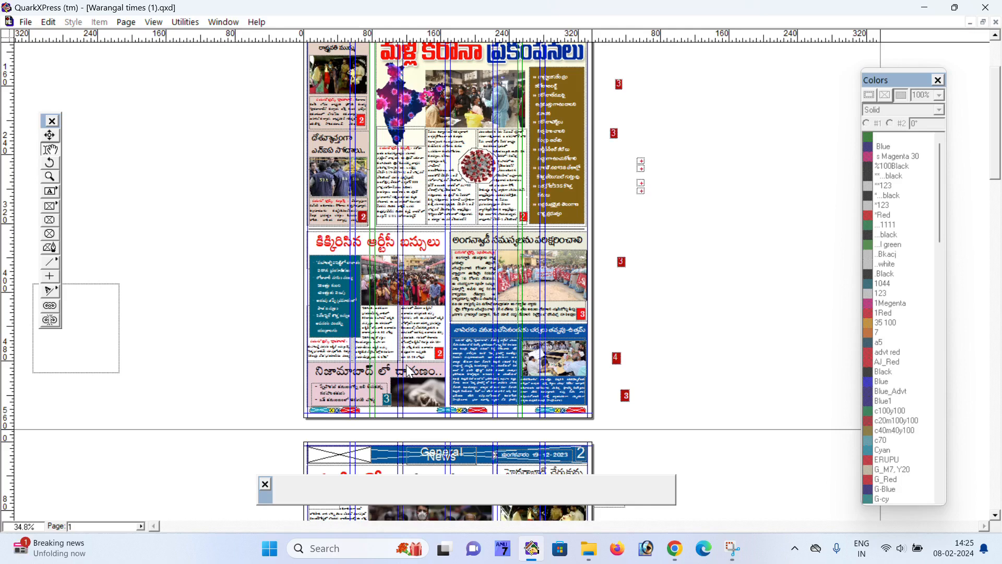
scroll(421, 366, up, 3)
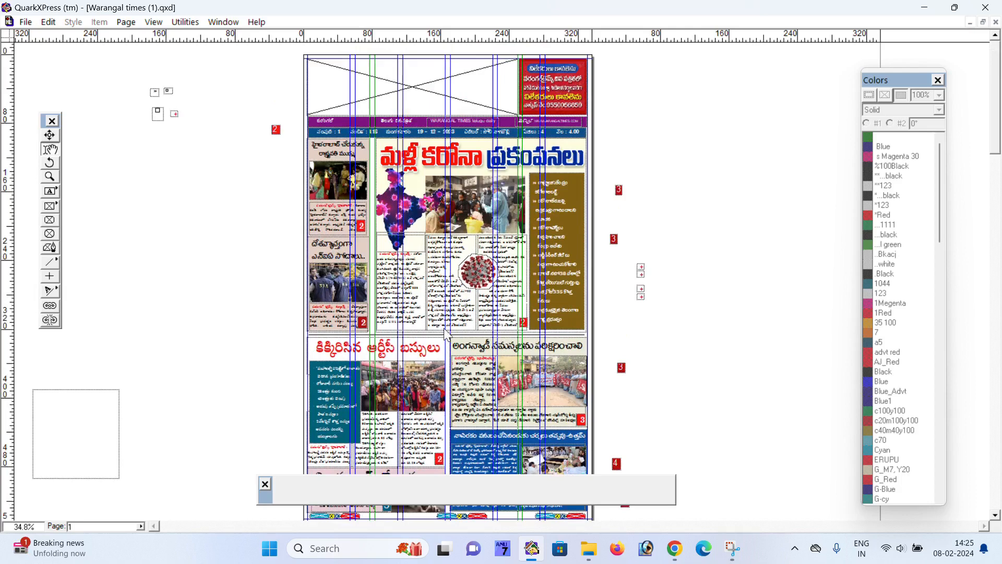
Minimise the QuarkXPress document and open the Akshara diviti 08-02-2024 PDF from the Downloads folder in PDF24 Reader
click(924, 8)
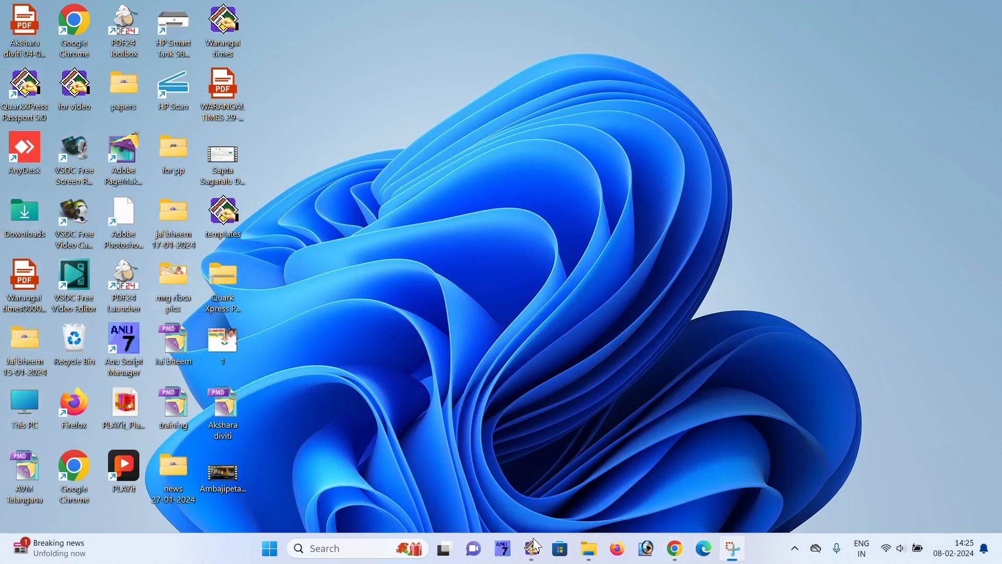
click(585, 554)
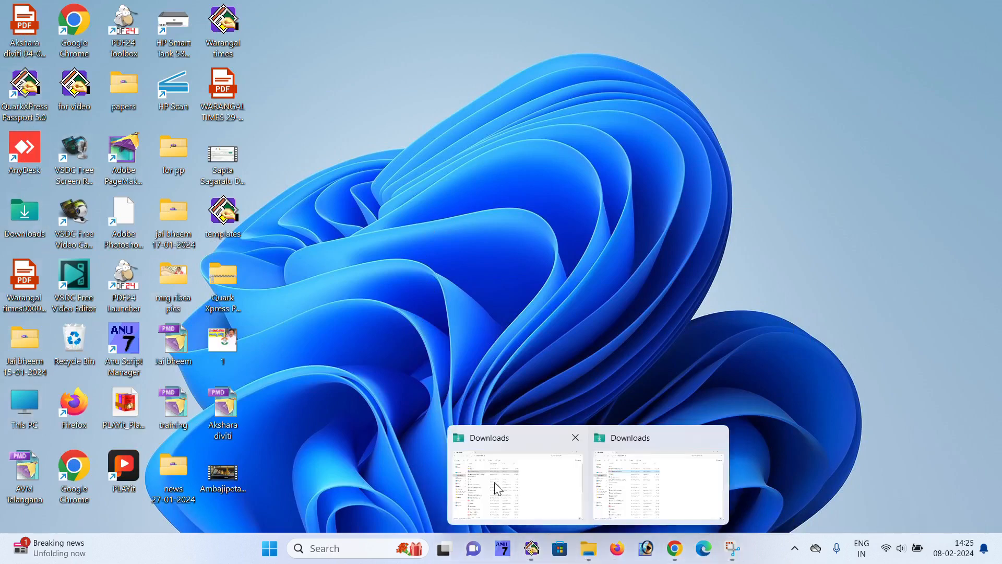
click(527, 488)
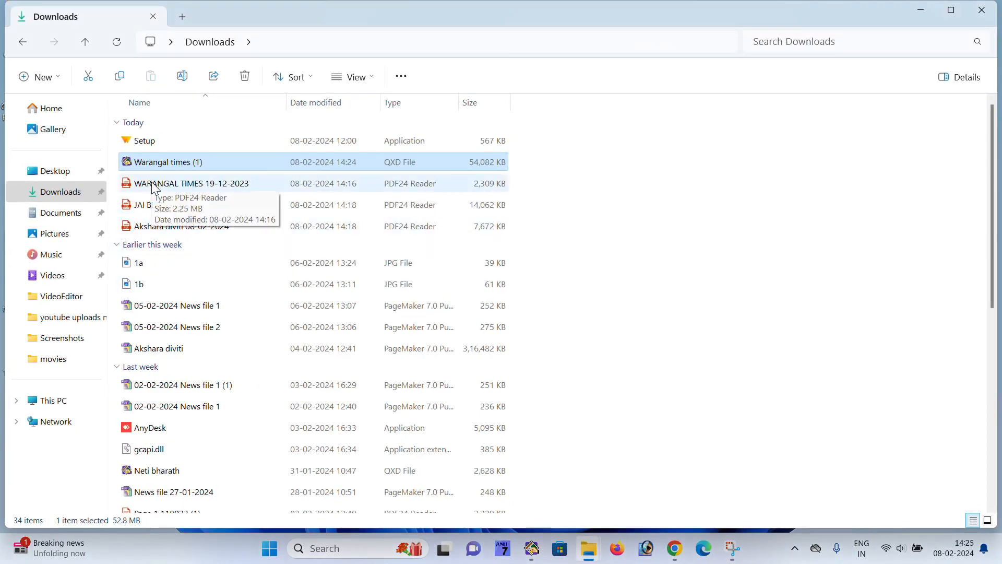
double_click(173, 228)
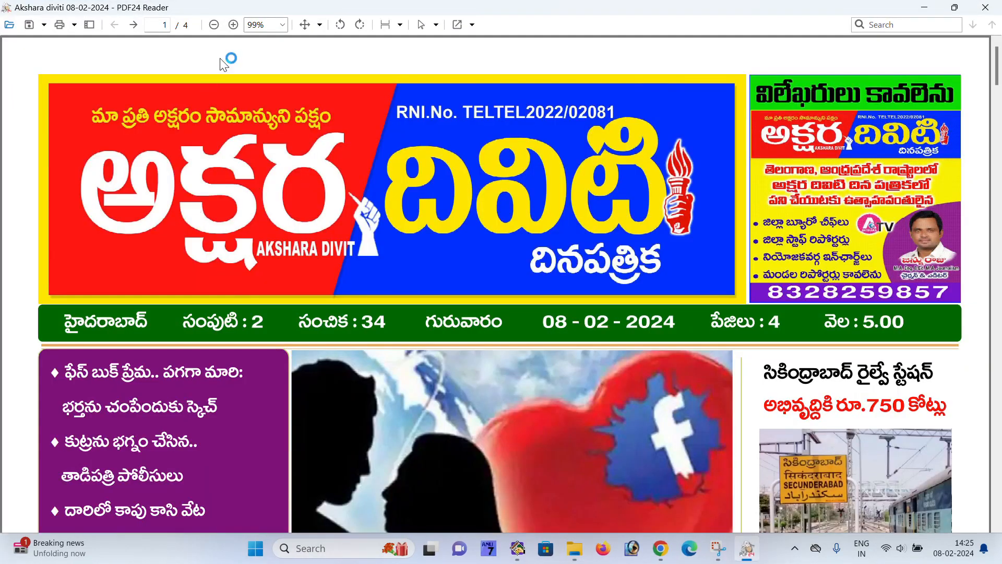
Zoom the PDF out to 72% and read page 1 from the masthead and lead story down to the bottom stories
click(214, 25)
scroll(306, 273, down, 1)
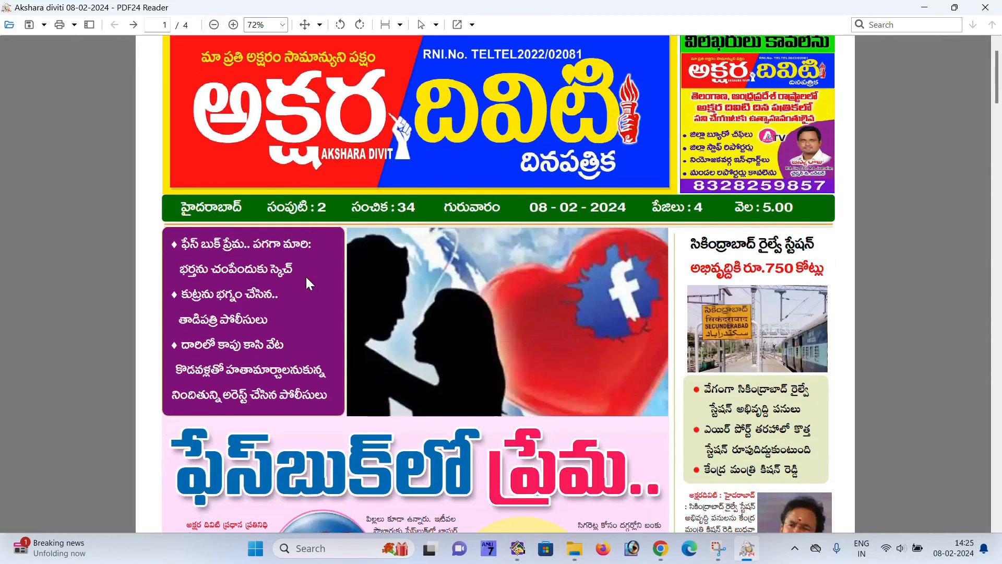
scroll(308, 281, down, 1)
scroll(321, 297, down, 2)
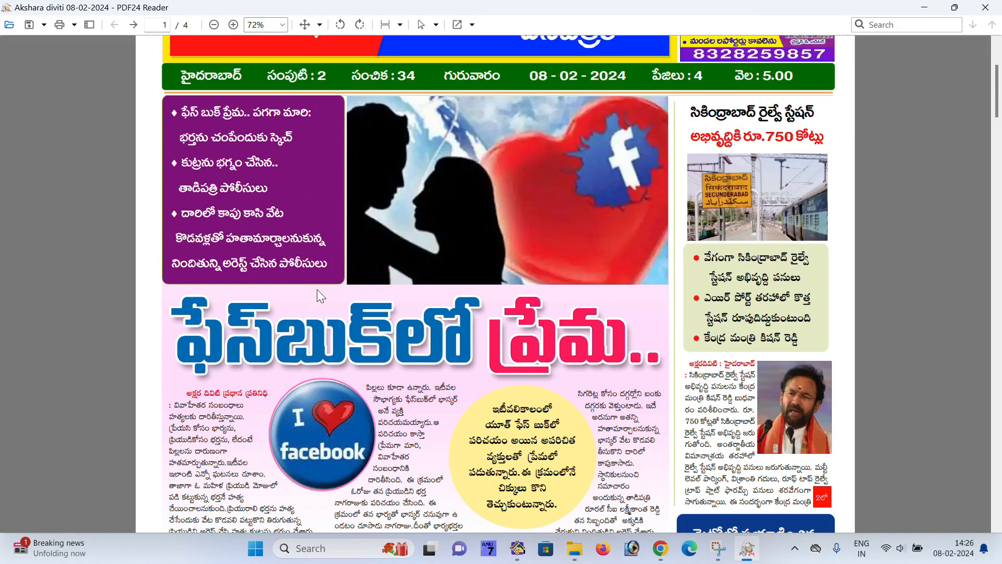
scroll(310, 302, down, 1)
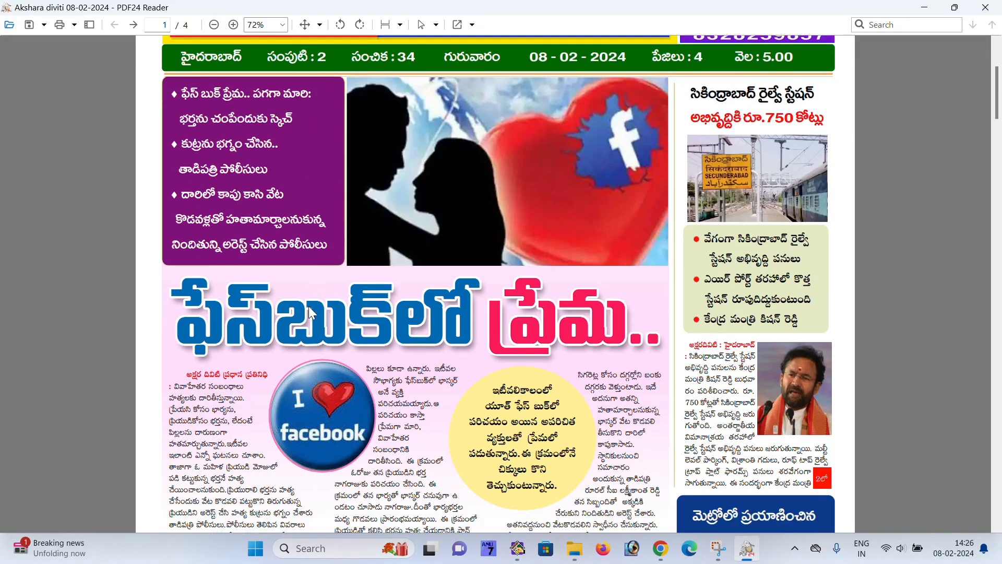
scroll(307, 310, down, 2)
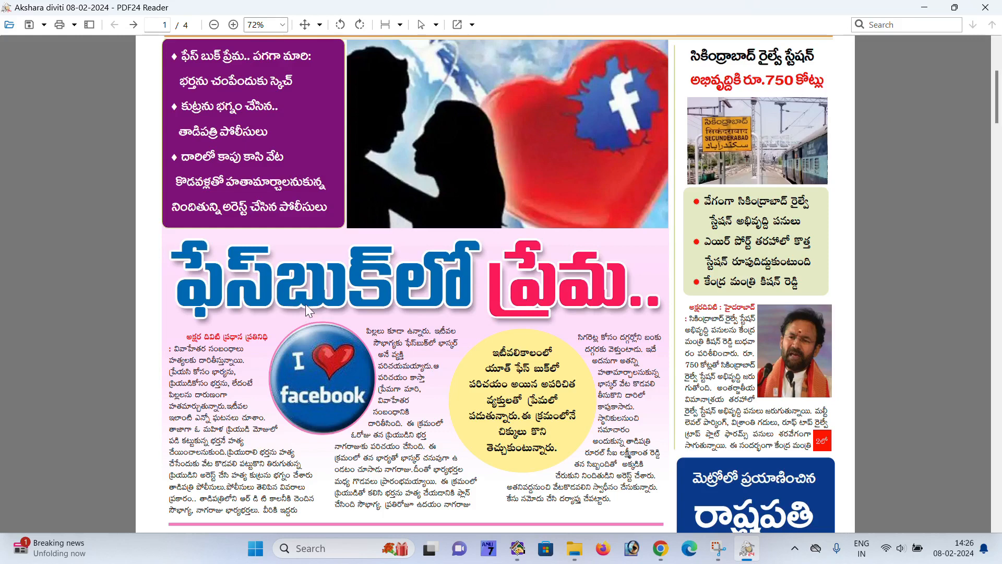
scroll(306, 310, down, 1)
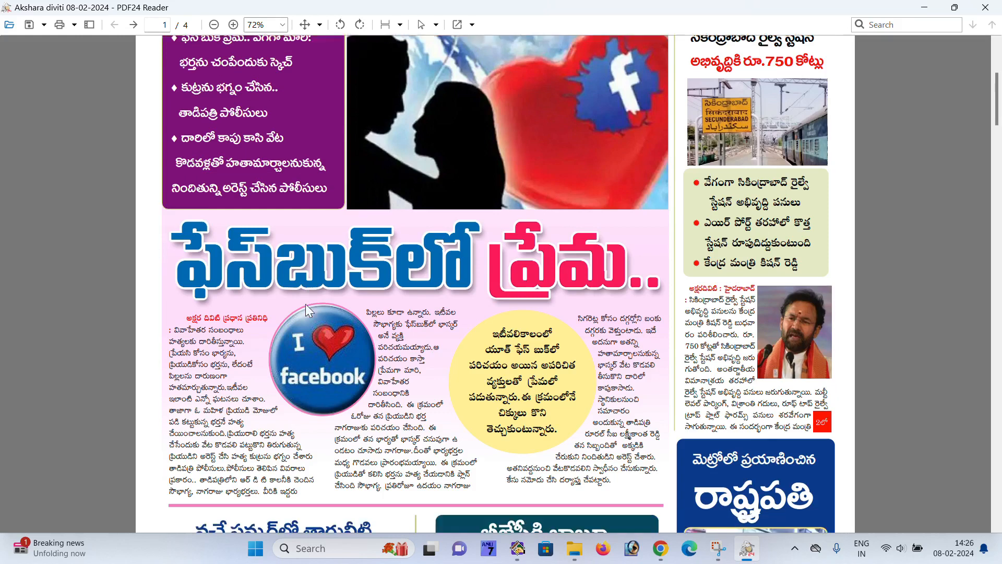
scroll(304, 305, down, 4)
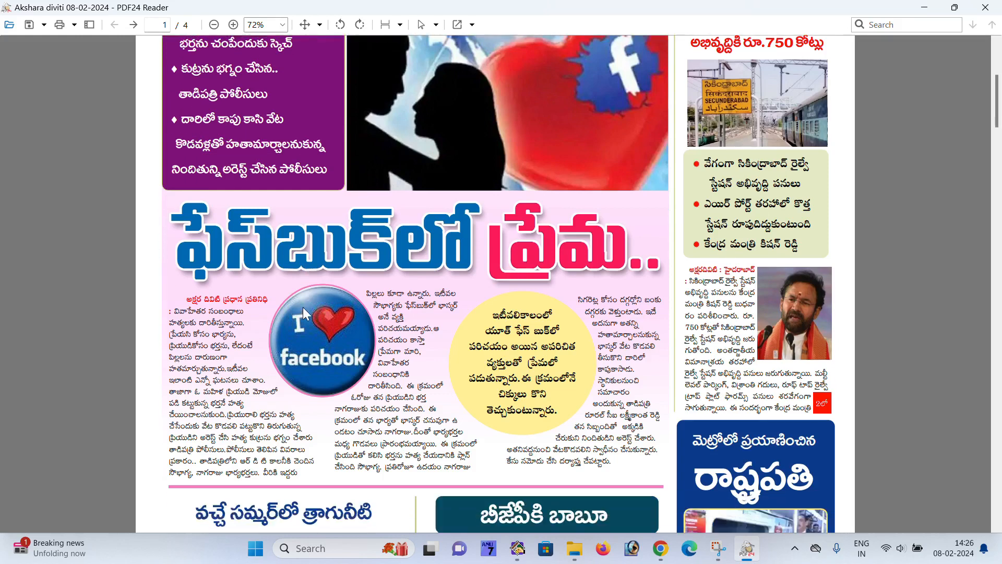
scroll(304, 310, down, 3)
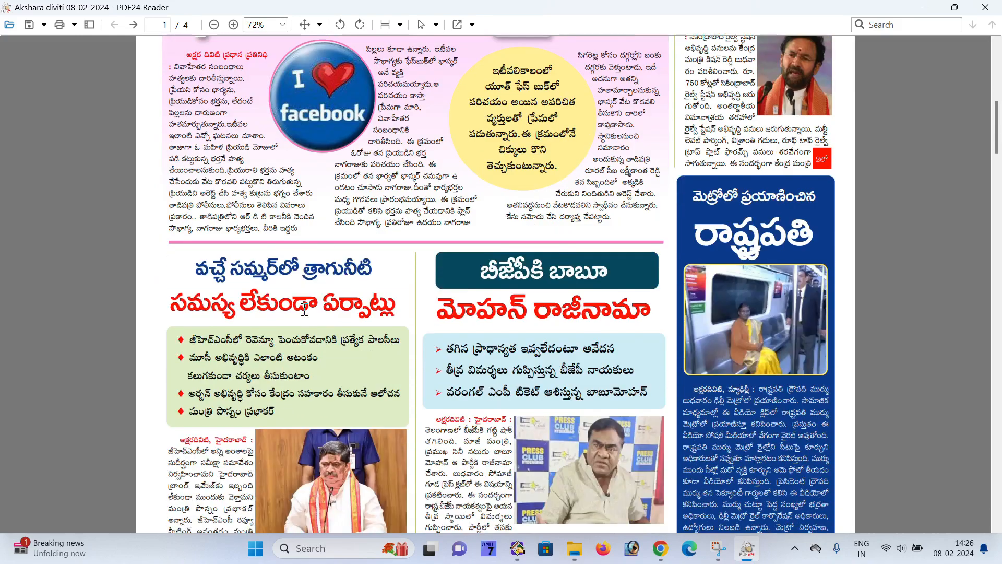
scroll(306, 328, down, 5)
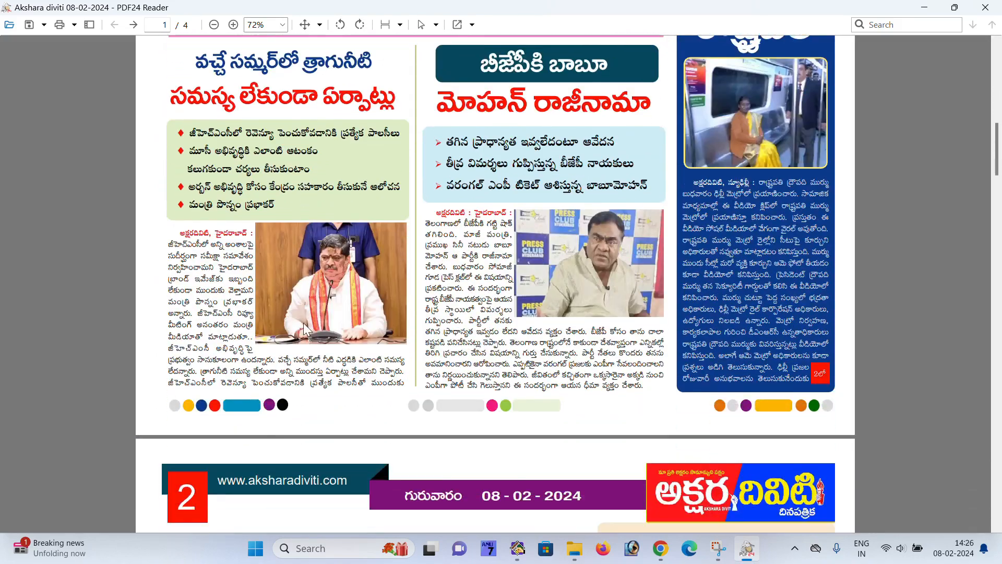
Look through page 2 from its dated header and lead story down to the purple-headlined story with the bulleted box
scroll(309, 311, down, 5)
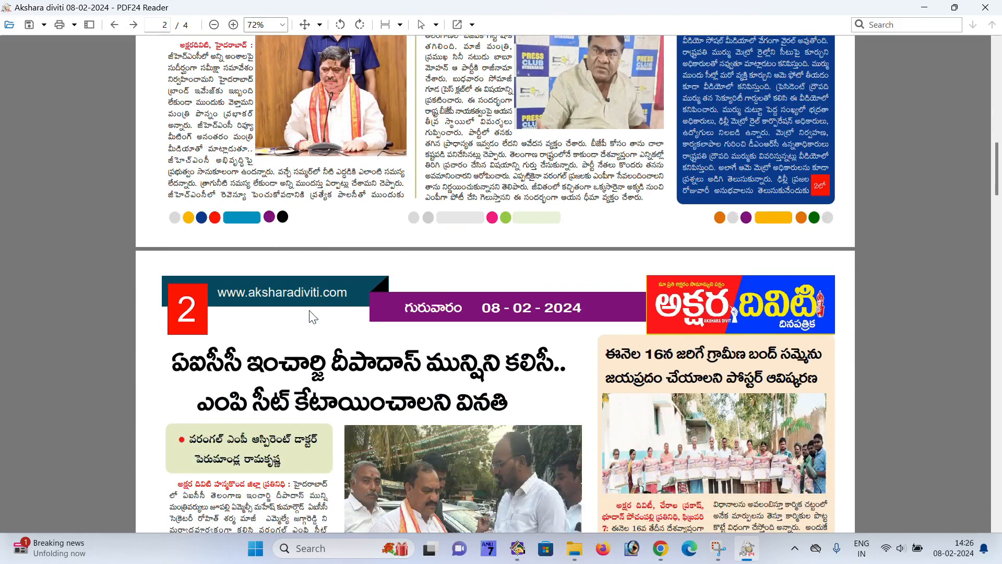
scroll(313, 299, down, 2)
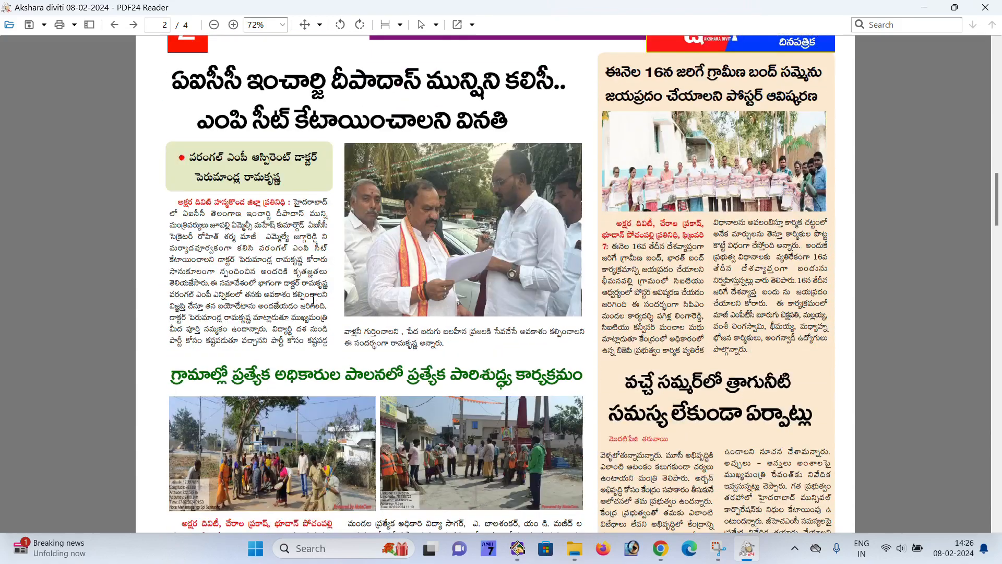
scroll(313, 297, down, 2)
scroll(315, 299, down, 1)
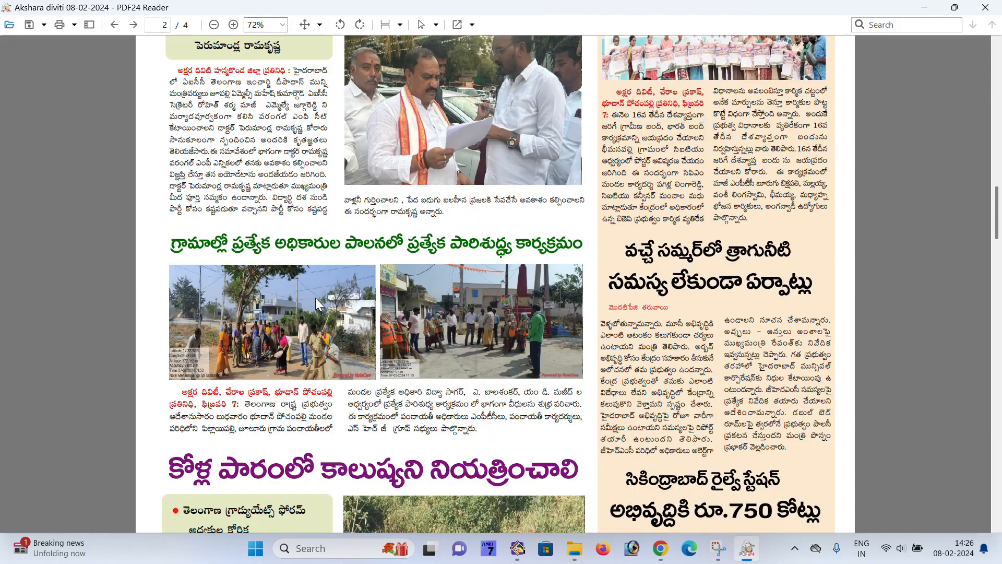
scroll(316, 299, down, 2)
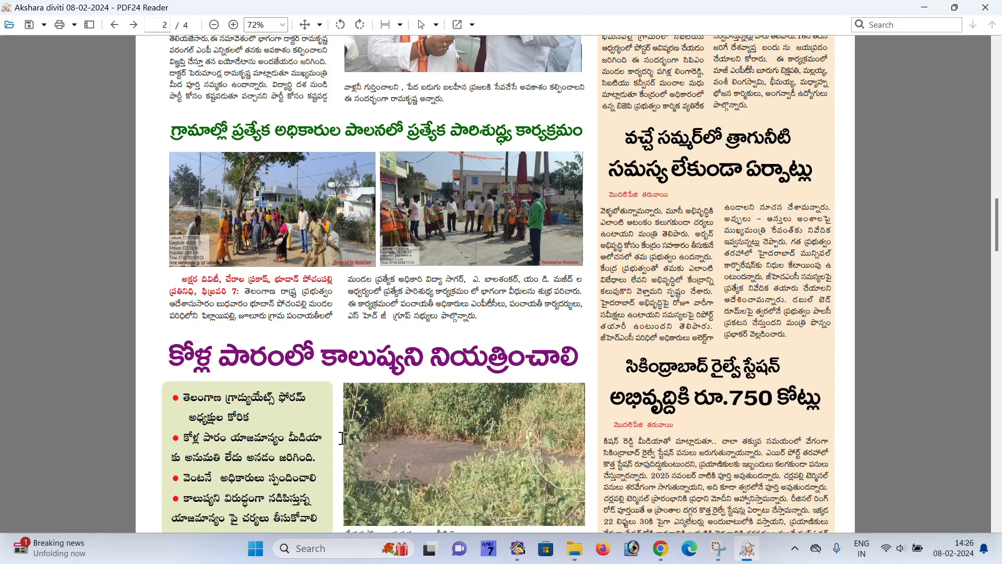
Return from page 2 to page 1 and examine the front page's lower stories, Facebook lead story and green date strip
scroll(337, 380, up, 2)
scroll(336, 381, up, 5)
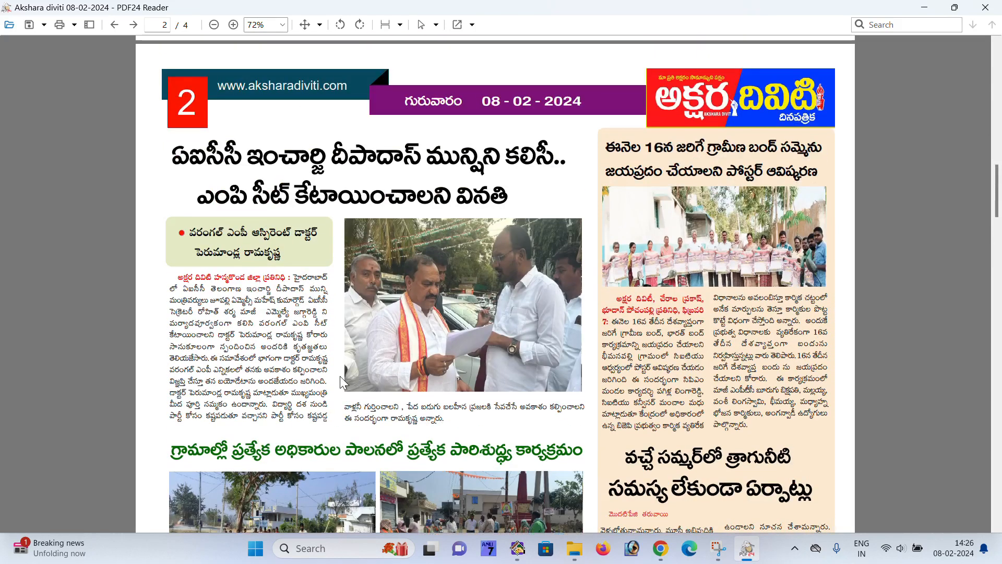
scroll(340, 383, up, 2)
scroll(340, 383, up, 2)
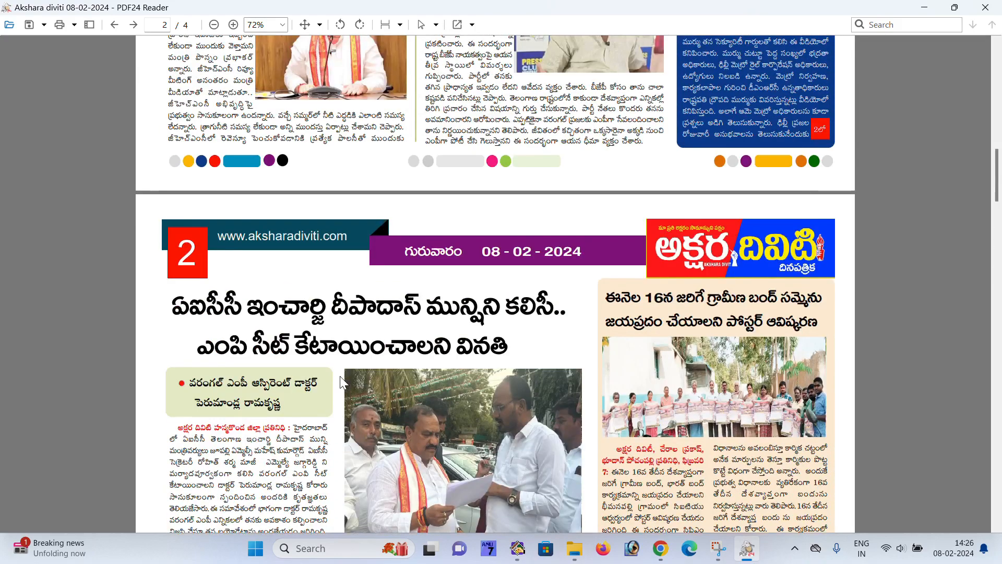
scroll(340, 383, up, 4)
scroll(340, 377, up, 4)
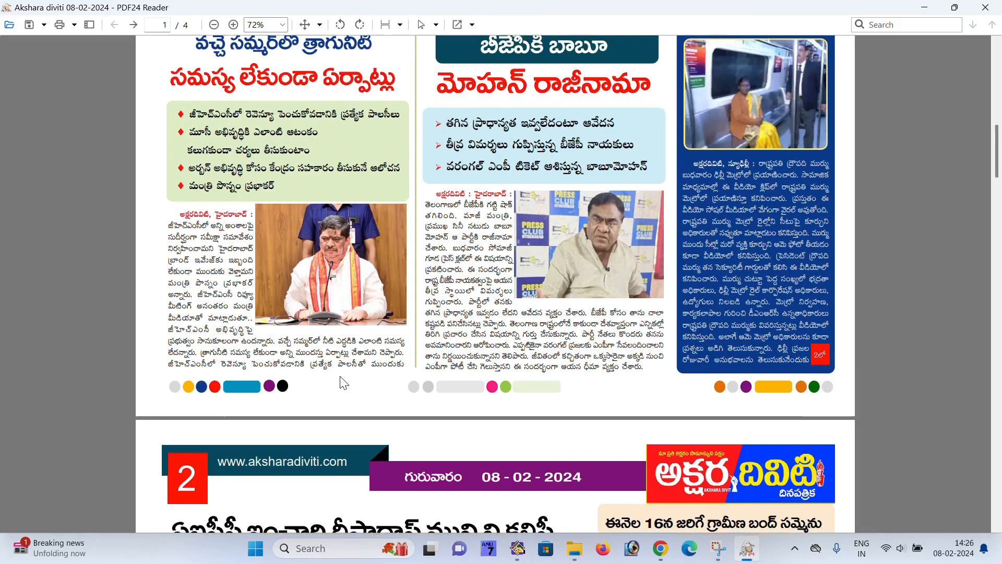
scroll(339, 375, up, 7)
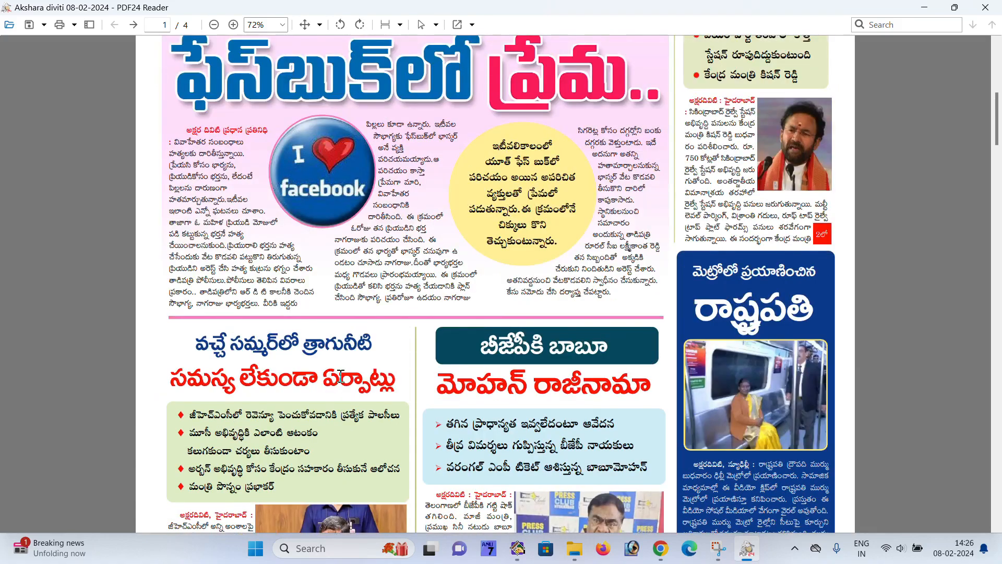
scroll(341, 375, up, 5)
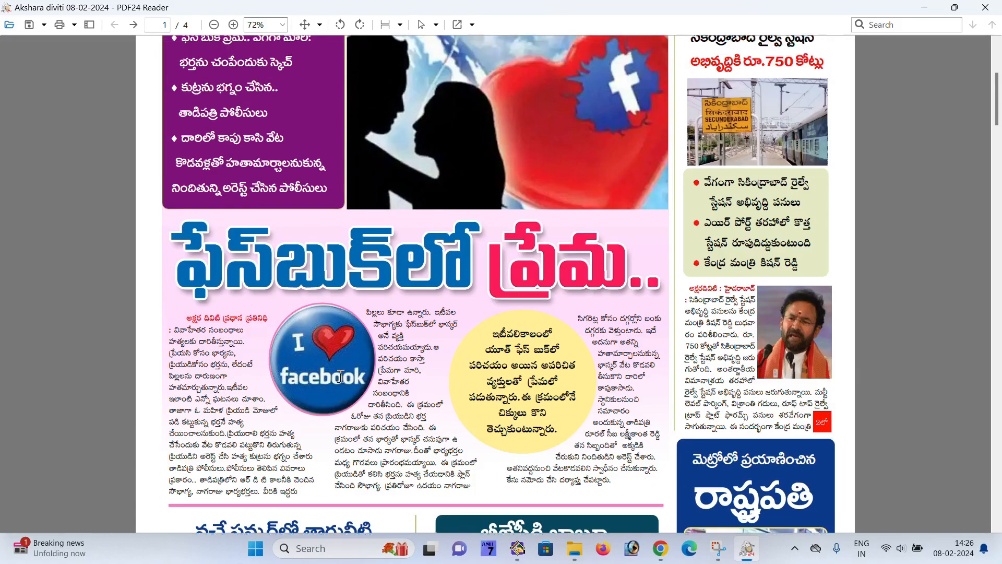
scroll(340, 376, up, 2)
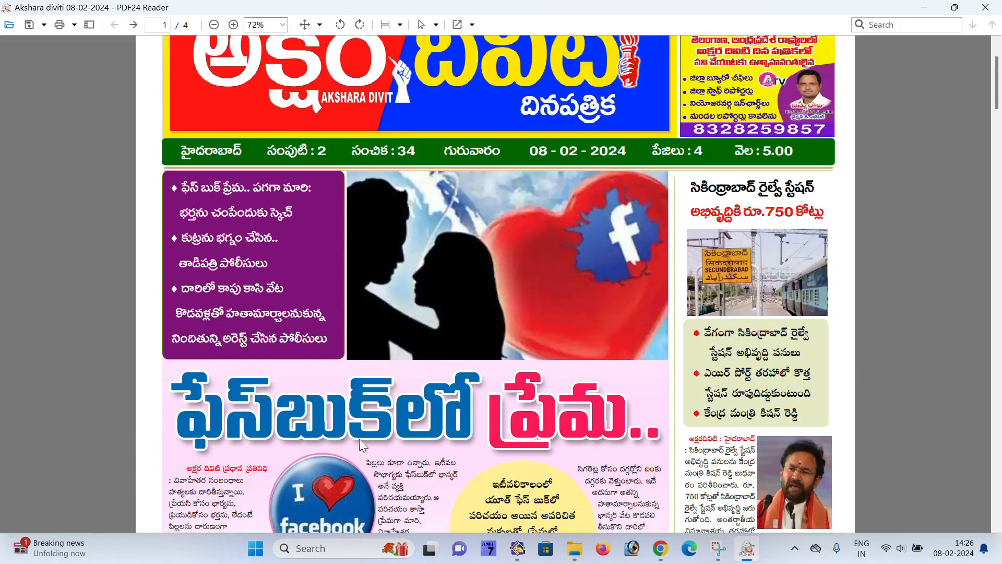
scroll(348, 372, down, 2)
scroll(351, 369, down, 1)
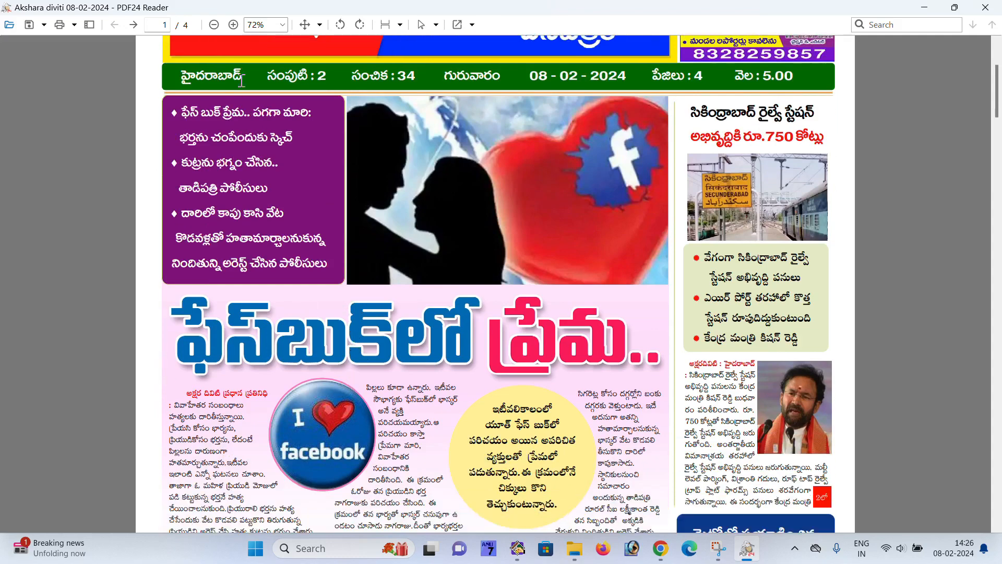
Zoom the PDF out to 58% and examine how the front page's lead story text wraps around its Facebook badge and yellow circle
click(214, 24)
scroll(443, 396, down, 3)
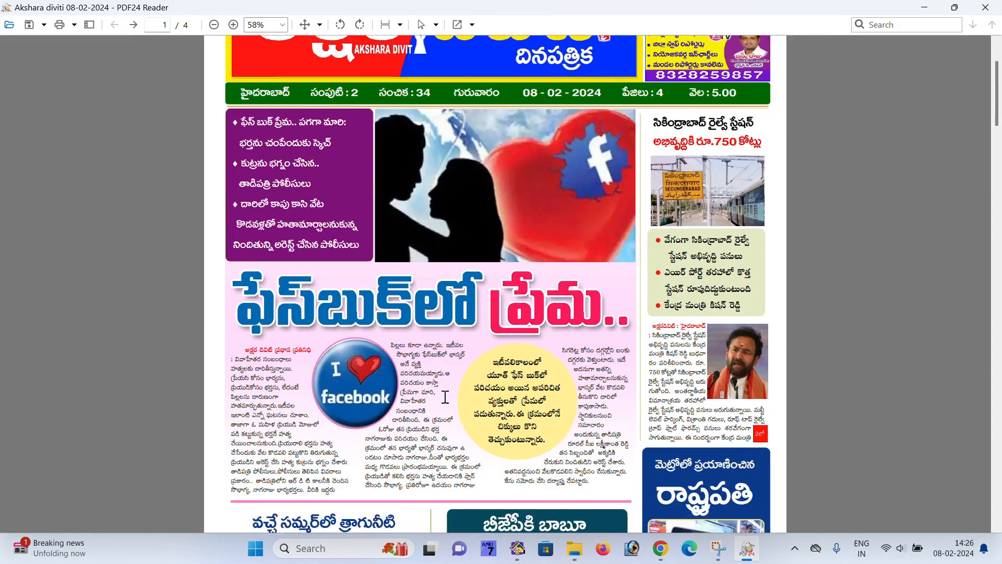
scroll(444, 403, up, 1)
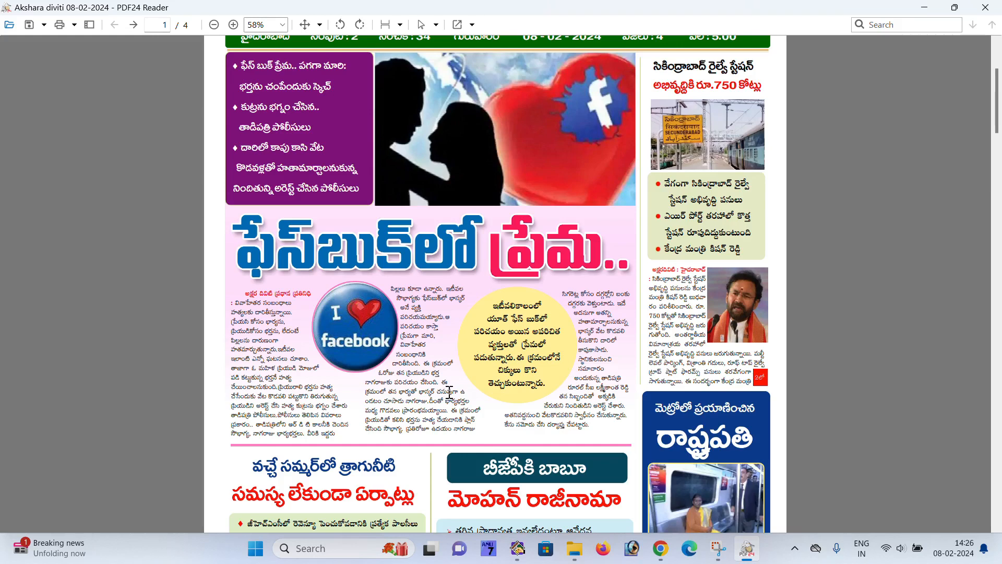
scroll(449, 393, down, 1)
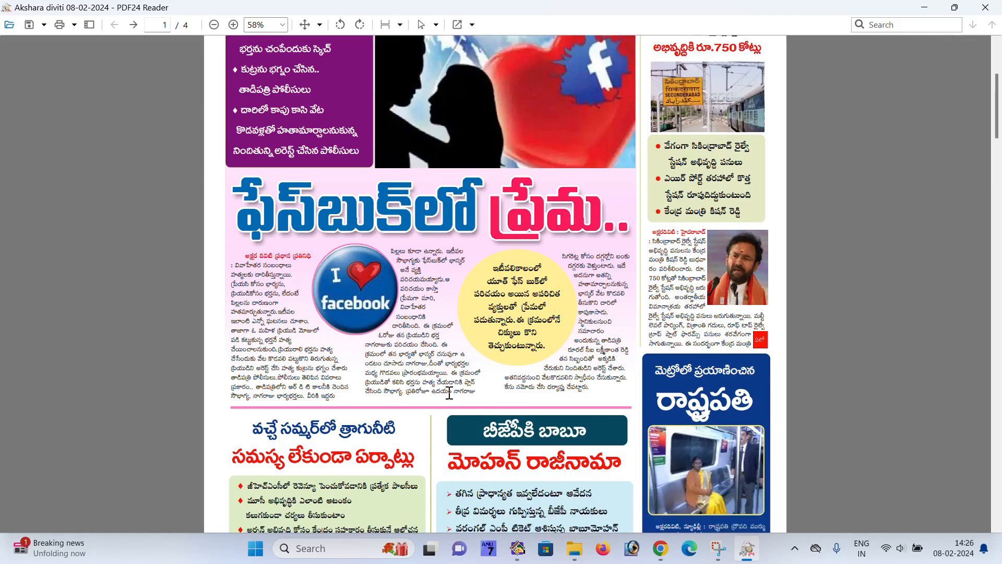
scroll(449, 392, up, 1)
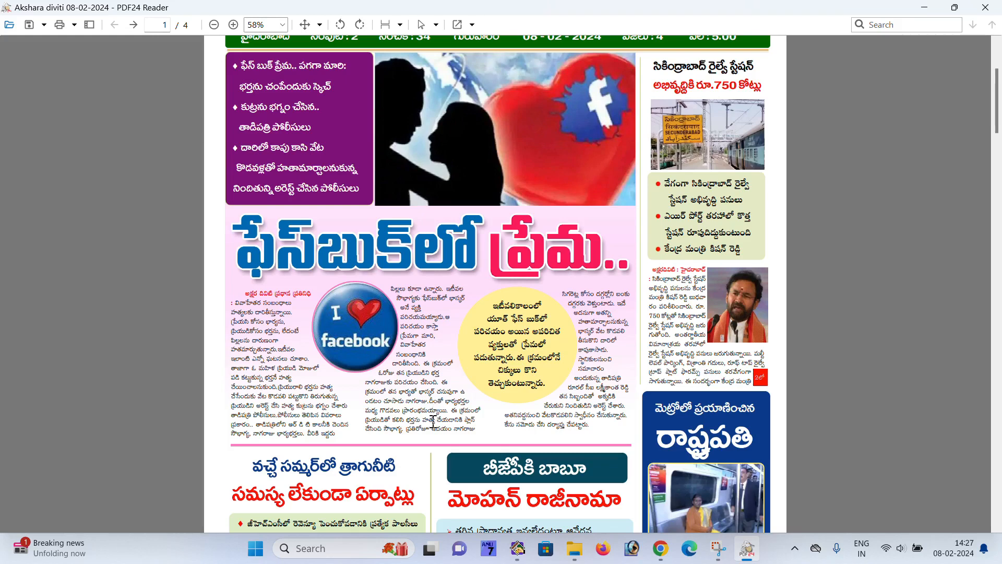
Look through page 2 to the upper stories of page 3, and return to the front page's lead story
scroll(467, 399, down, 5)
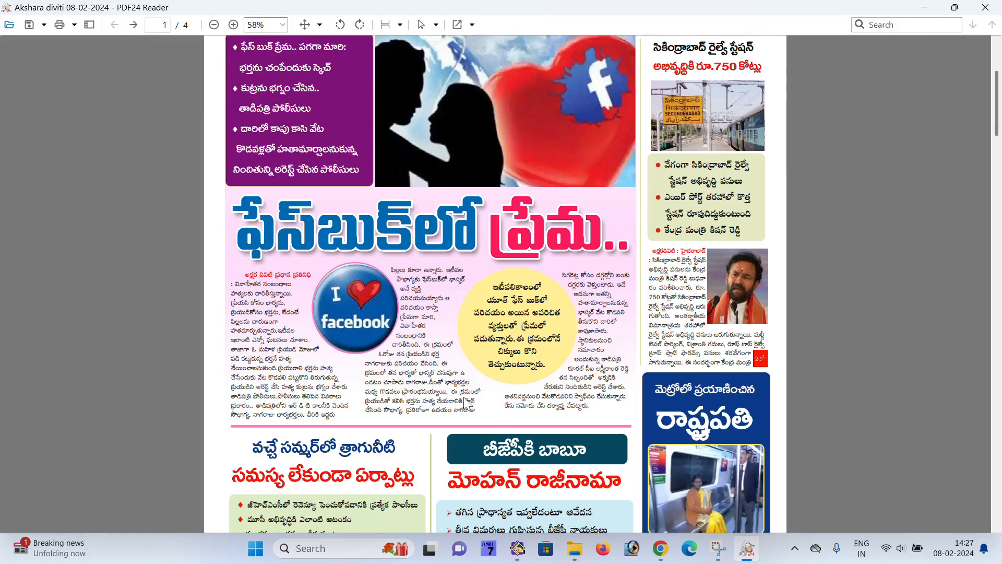
scroll(466, 379, down, 12)
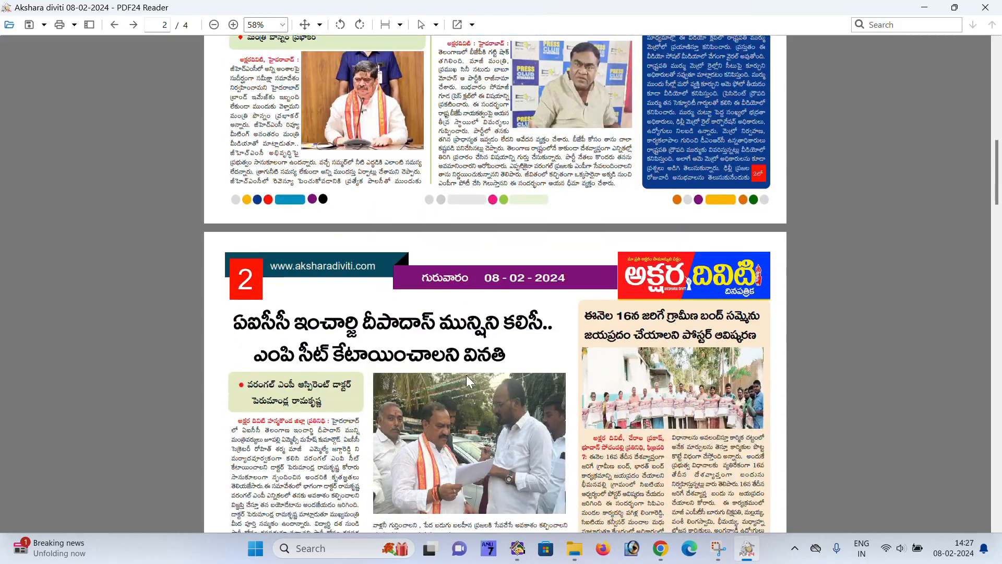
scroll(467, 376, down, 10)
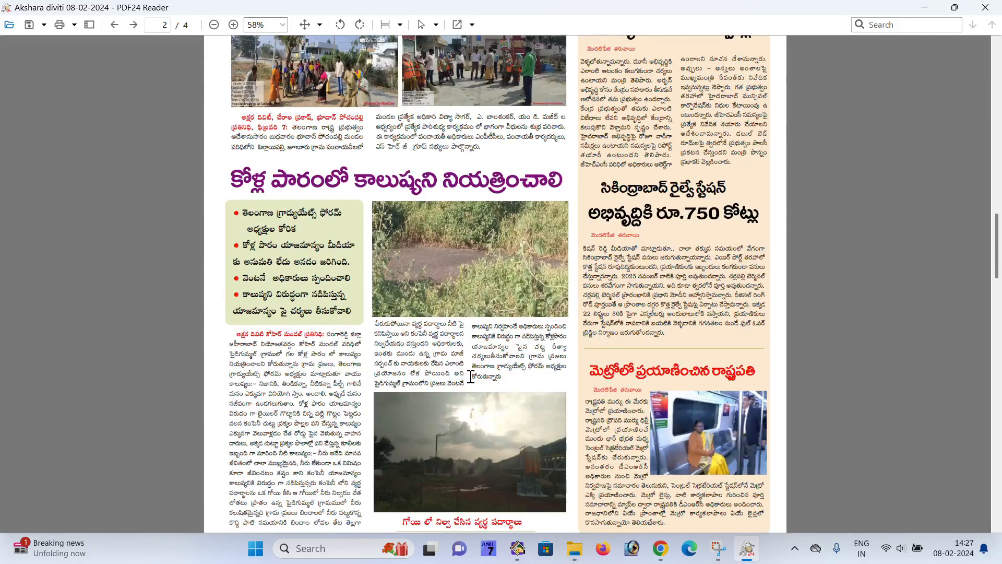
scroll(471, 382, down, 9)
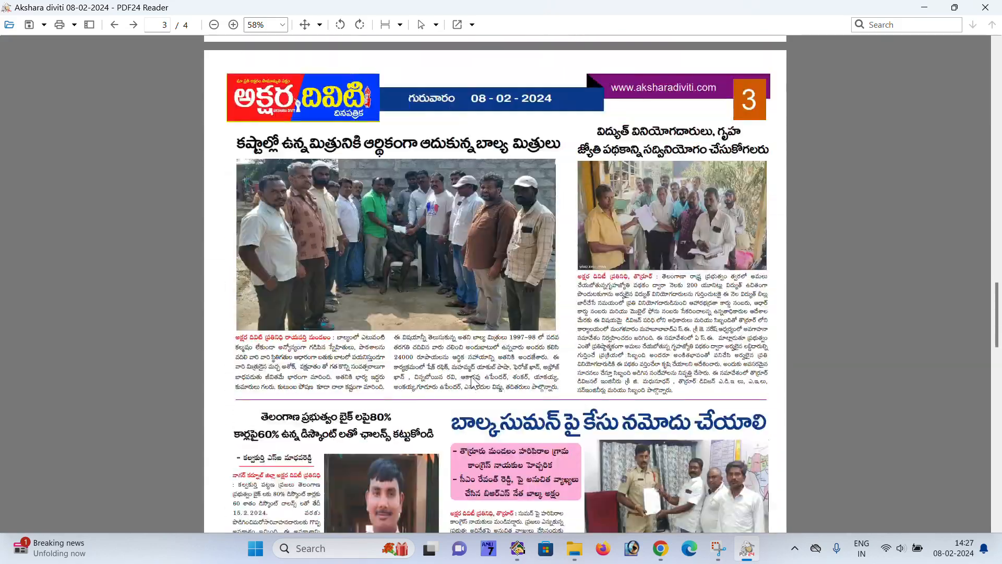
scroll(475, 379, up, 9)
scroll(473, 370, up, 9)
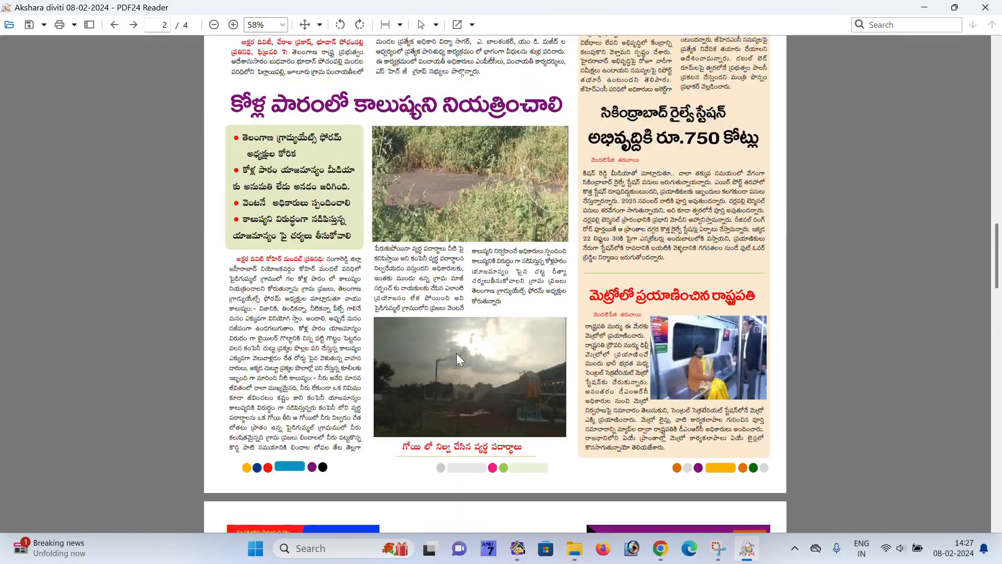
scroll(457, 358, up, 7)
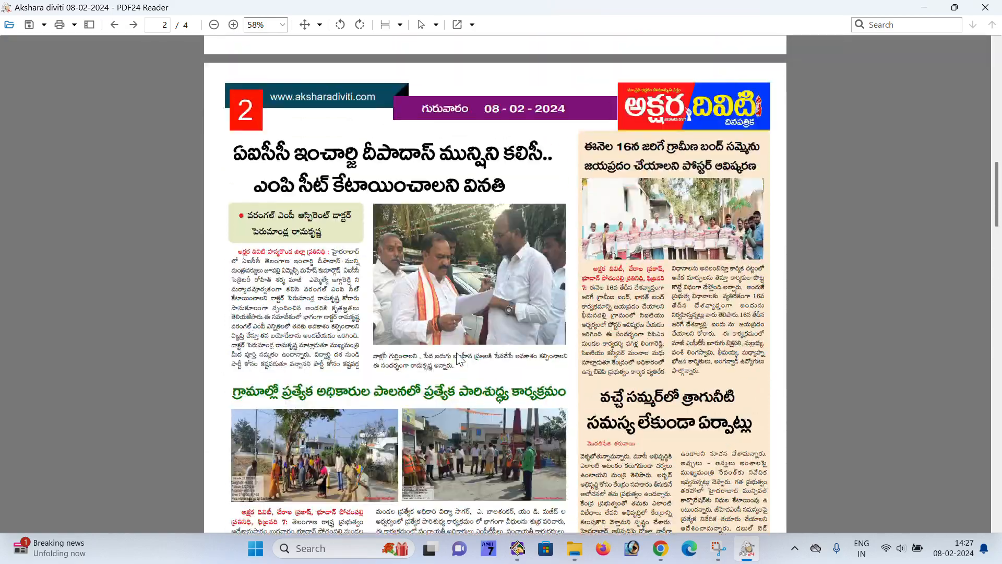
scroll(456, 352, up, 9)
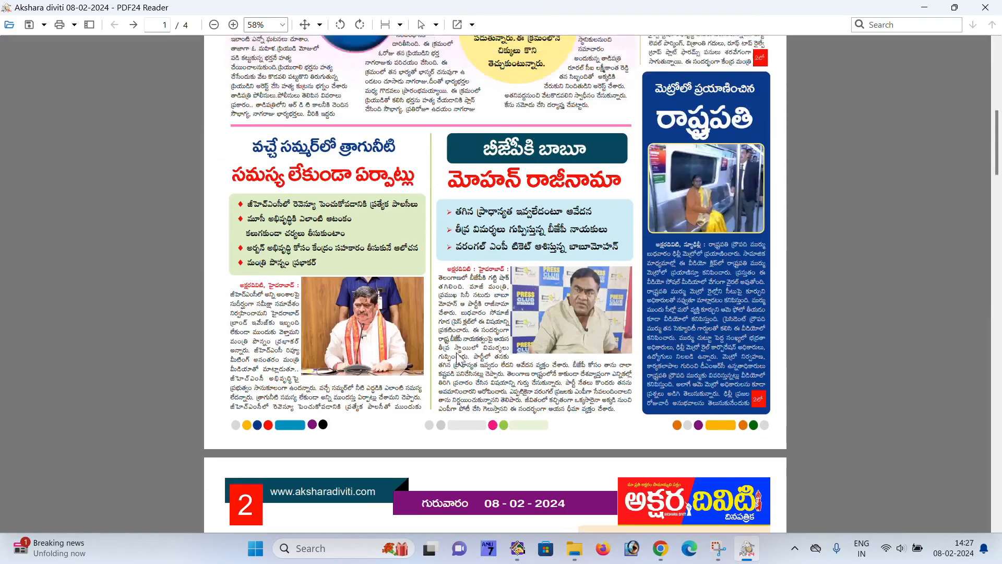
scroll(456, 352, up, 1)
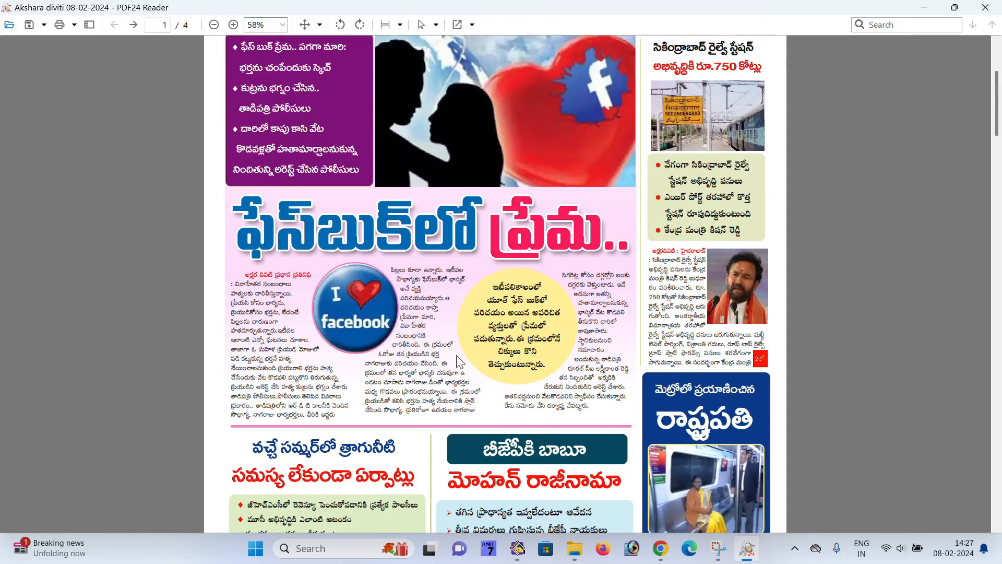
scroll(456, 355, up, 1)
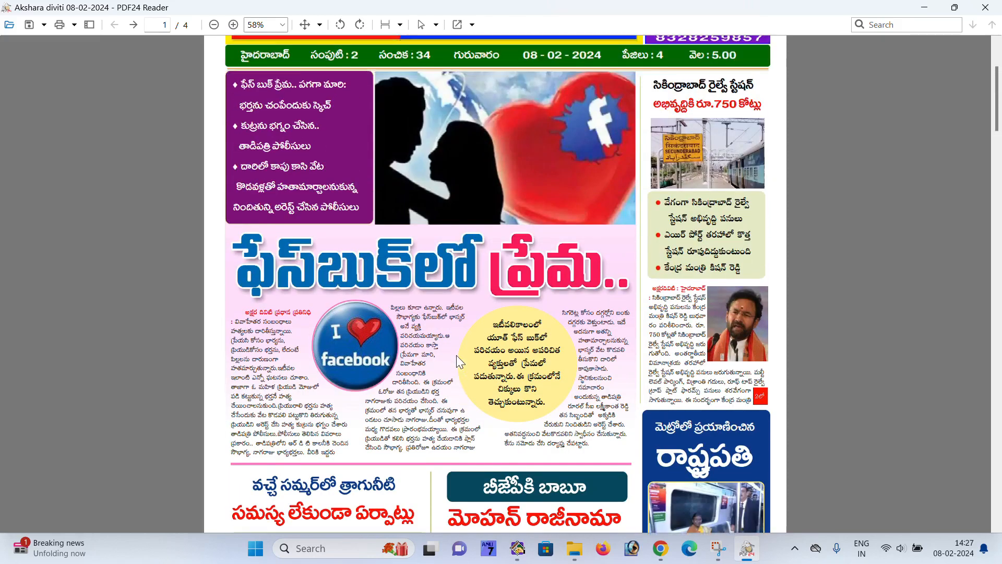
scroll(456, 356, down, 1)
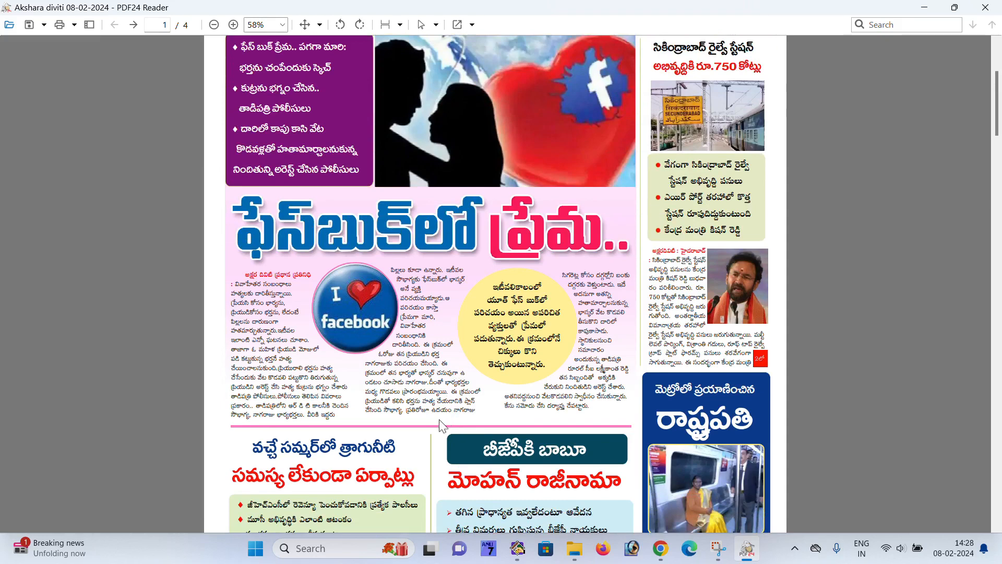
scroll(421, 432, down, 1)
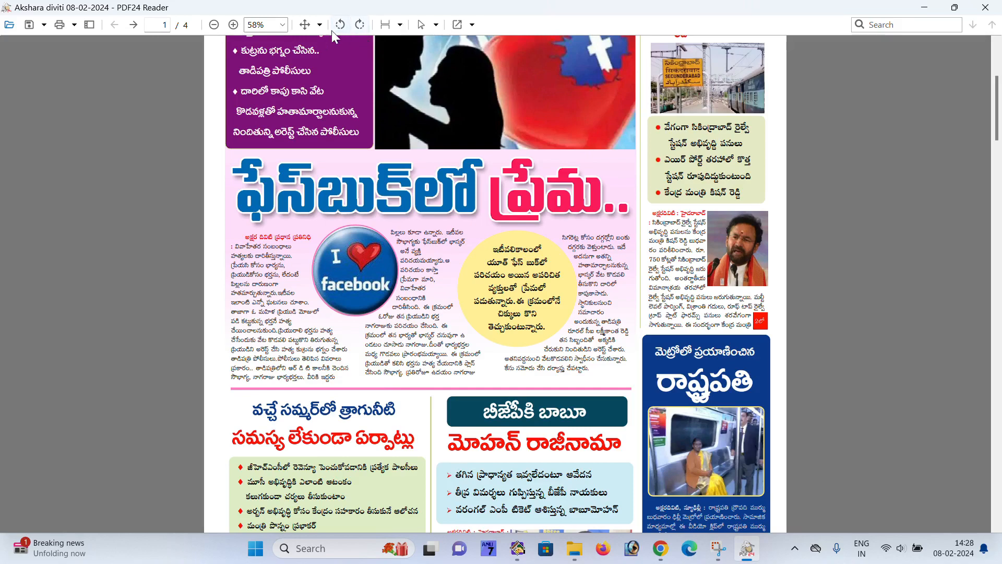
Zoom the PDF in to 71% and examine the end of the front page's lead story and the two stories below it
click(233, 24)
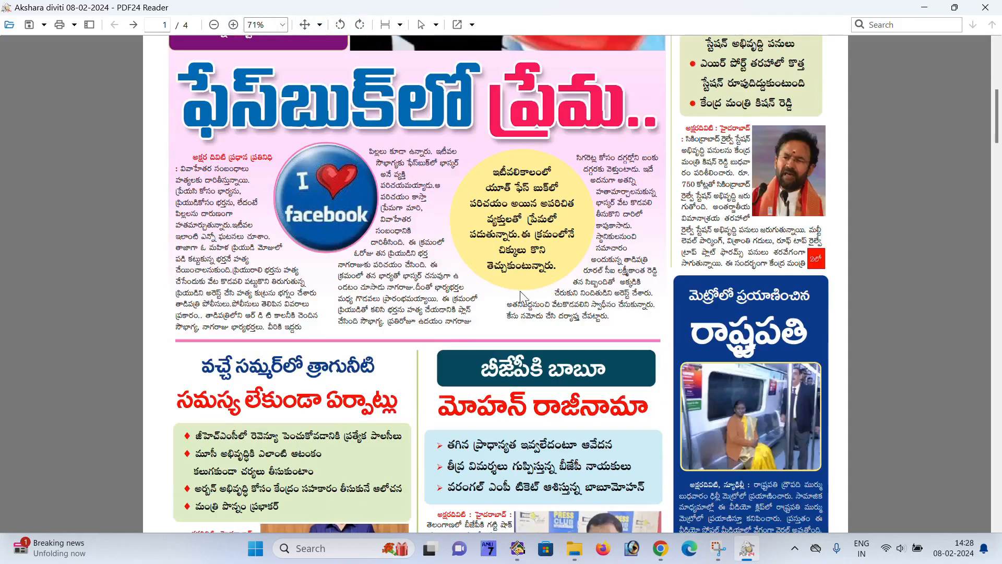
scroll(677, 244, up, 1)
scroll(677, 244, down, 3)
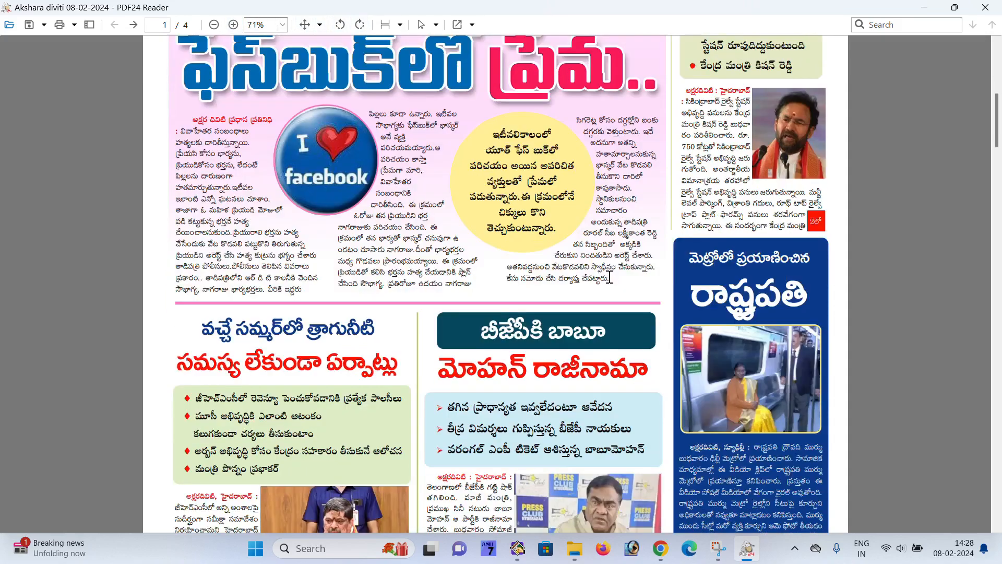
scroll(517, 263, down, 3)
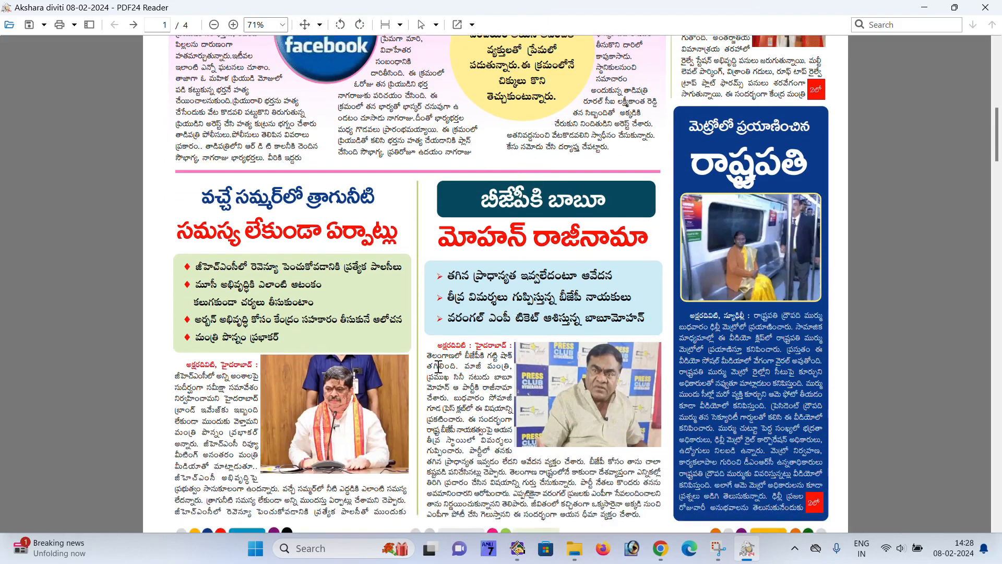
Examine page 2's headlines, photos and continued stories down to page 3's header, and go back to page 2's upper stories
scroll(710, 311, down, 5)
scroll(679, 336, down, 8)
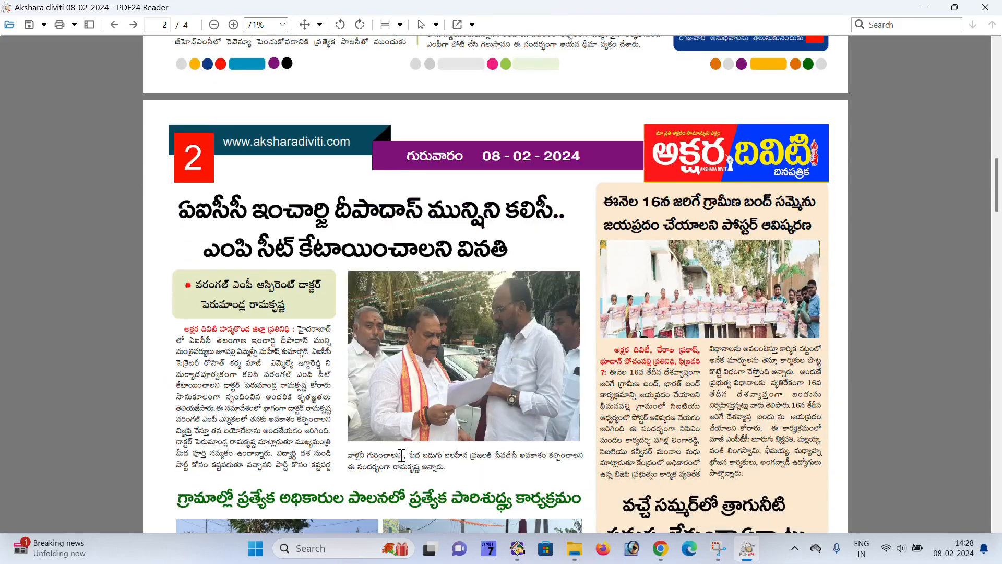
scroll(710, 335, down, 2)
scroll(386, 326, down, 12)
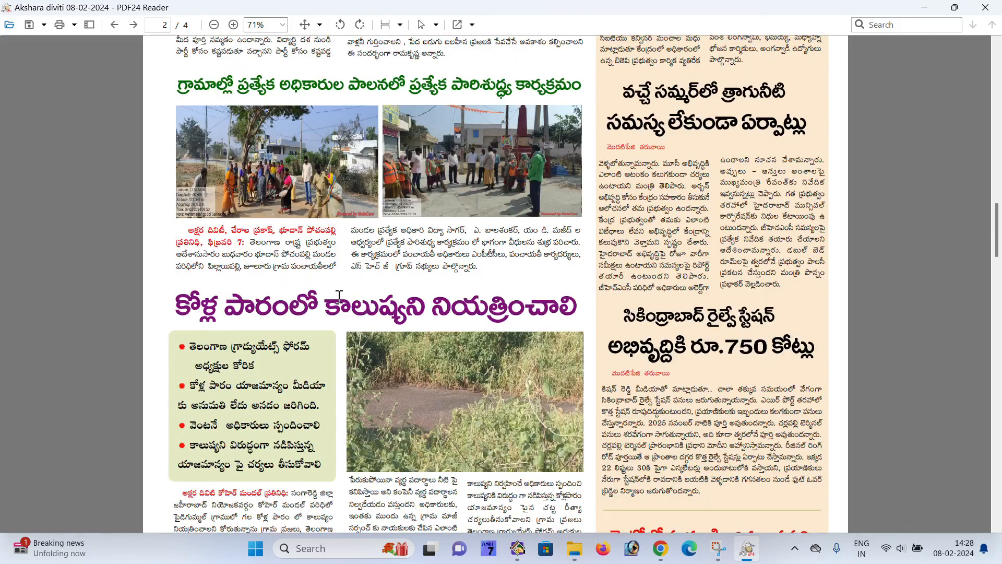
scroll(344, 295, down, 12)
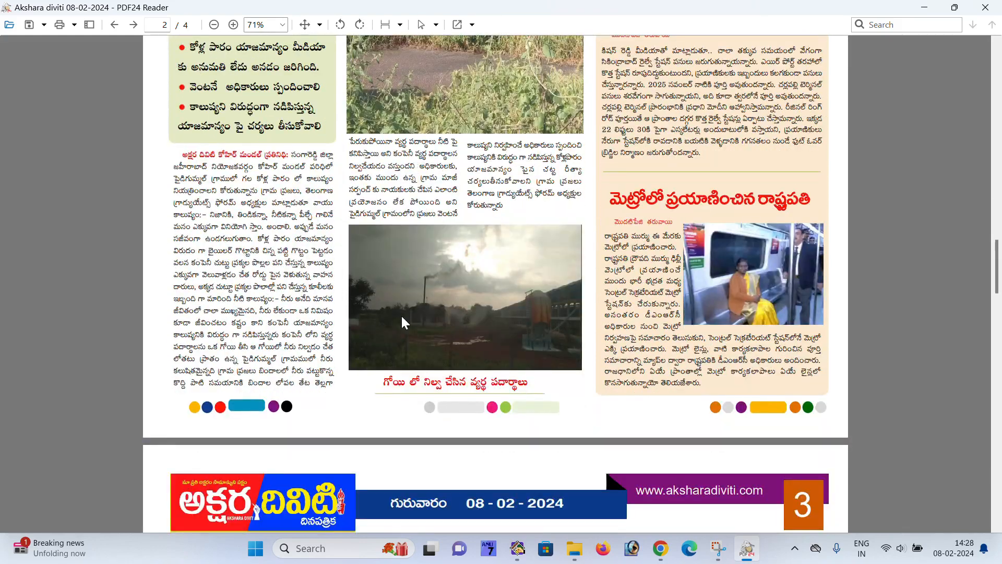
scroll(402, 314, down, 10)
scroll(414, 305, up, 10)
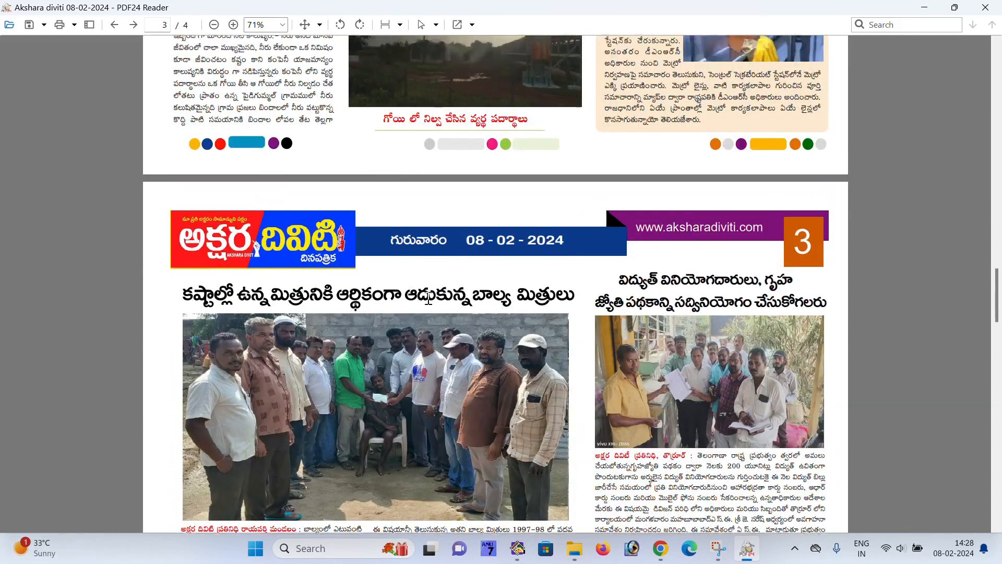
scroll(339, 123, up, 14)
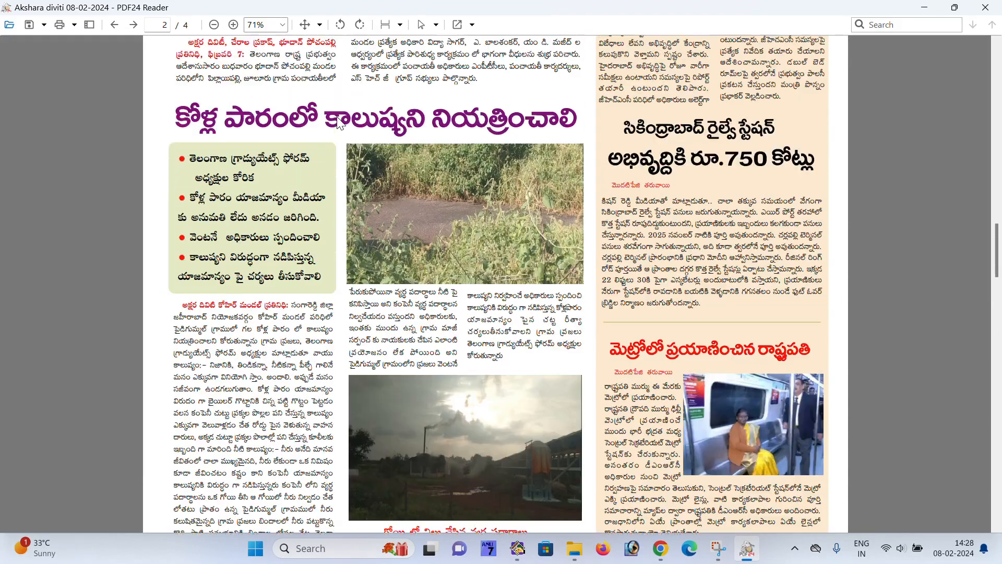
scroll(365, 125, up, 12)
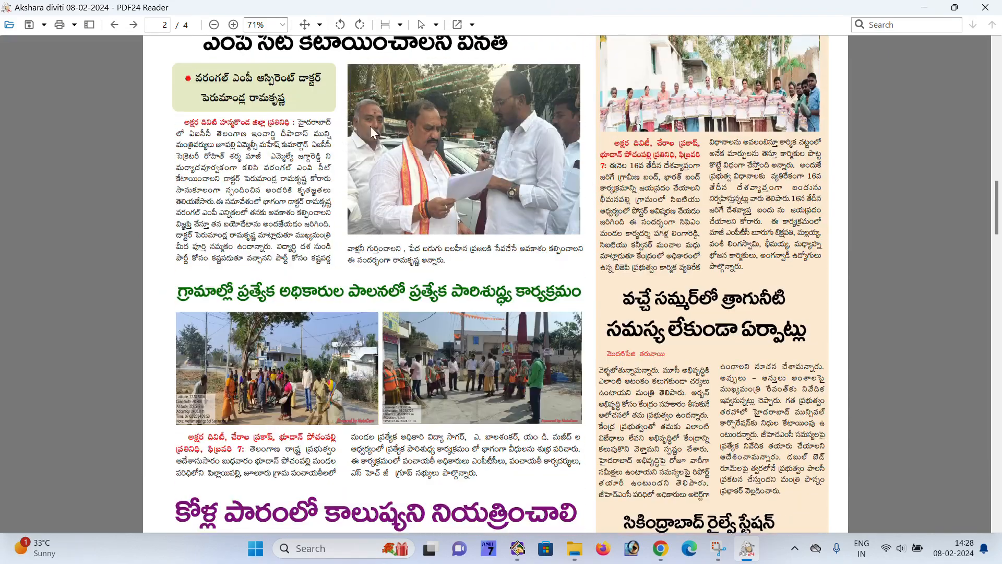
Return from page 2 to the front page and examine its two lower stories and the blue sidebar story
scroll(580, 199, up, 8)
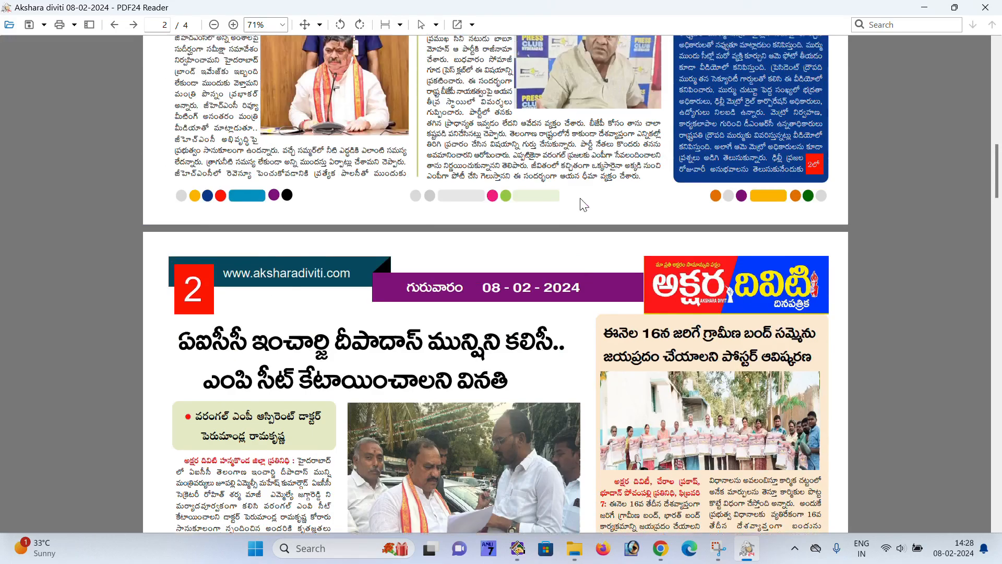
scroll(633, 228, up, 5)
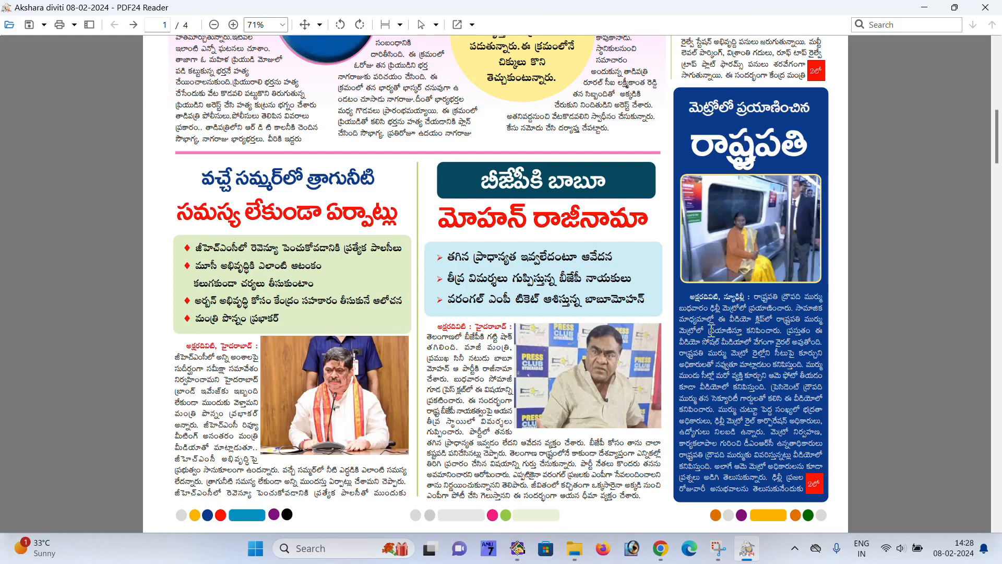
scroll(725, 355, down, 1)
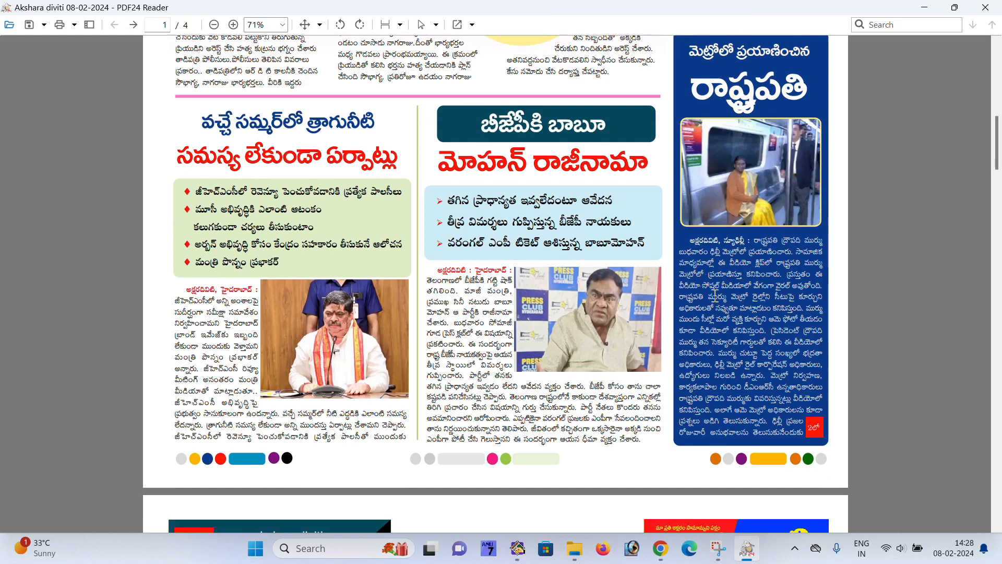
scroll(714, 329, up, 1)
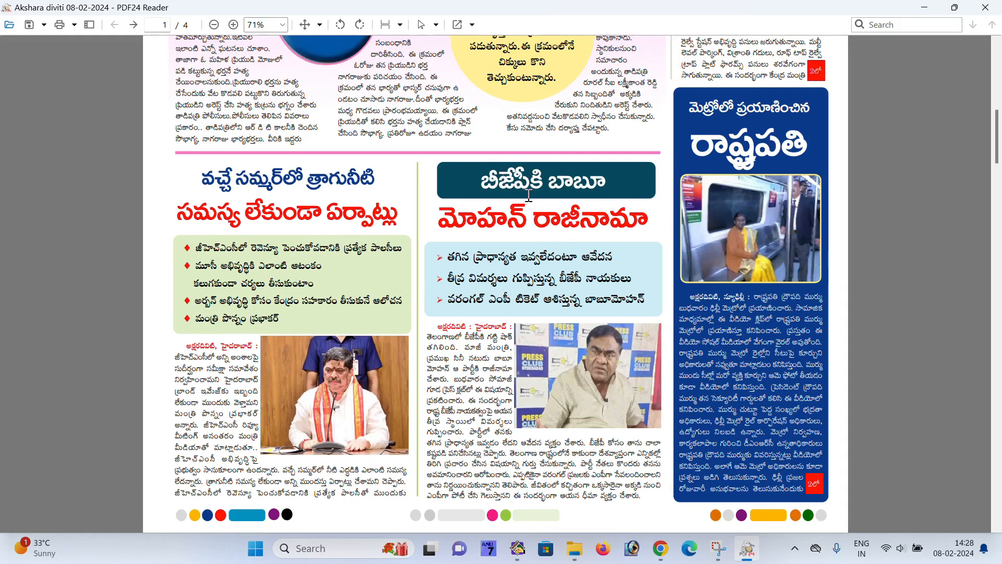
scroll(540, 225, down, 1)
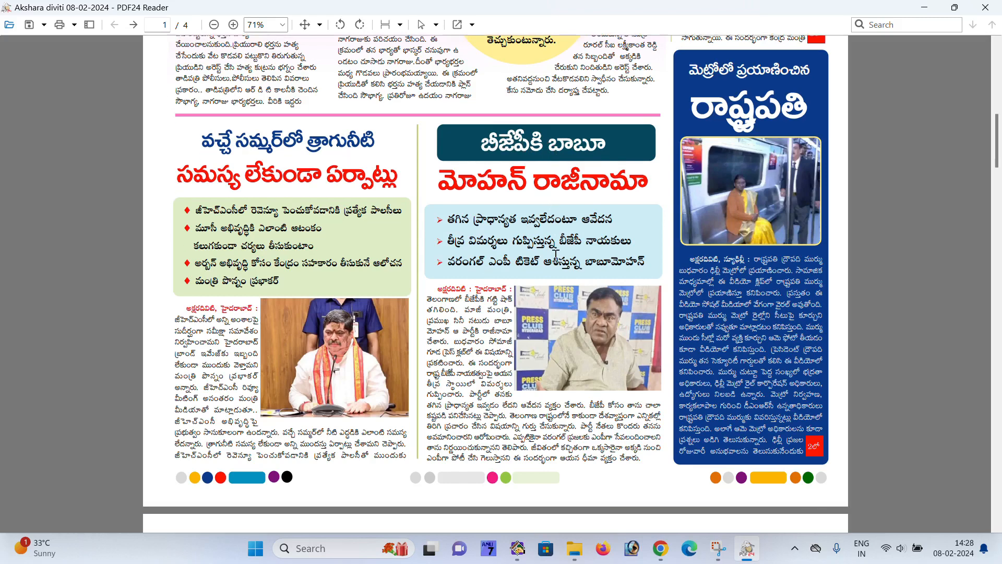
Examine the front page's Facebook lead story again, including its headline, badge, yellow circle and wrapped text
scroll(555, 256, up, 3)
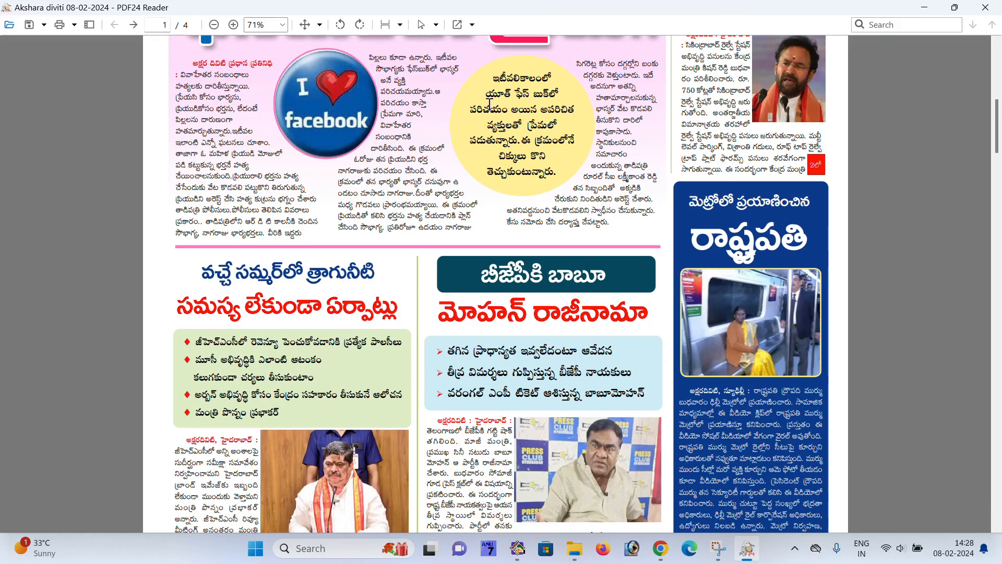
scroll(488, 102, down, 1)
scroll(488, 103, up, 2)
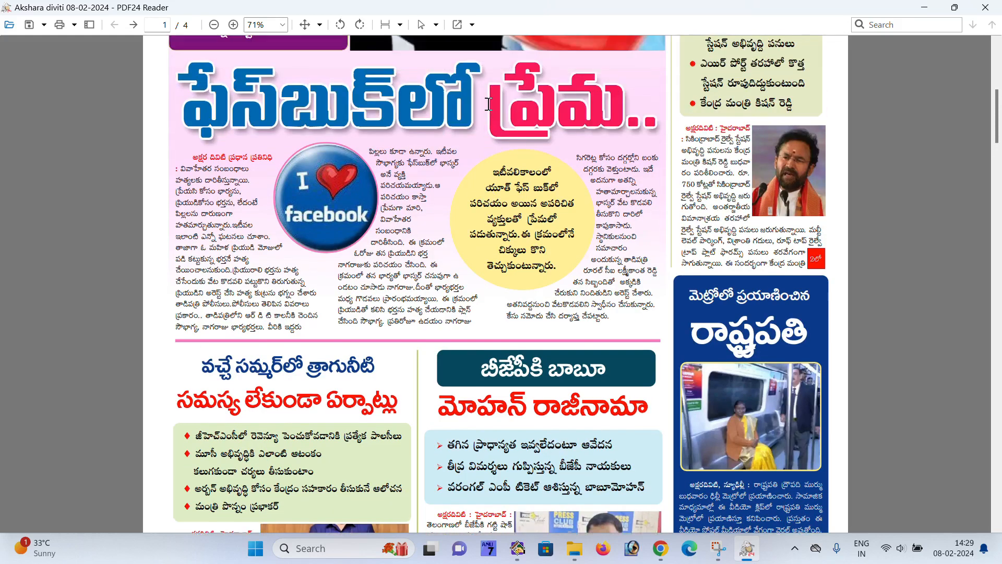
scroll(485, 104, down, 1)
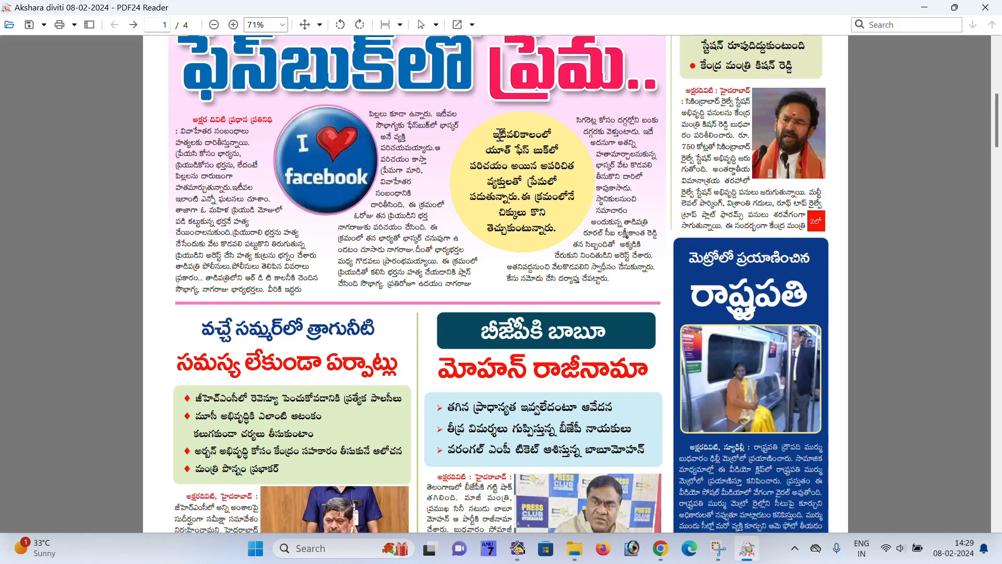
scroll(501, 136, down, 1)
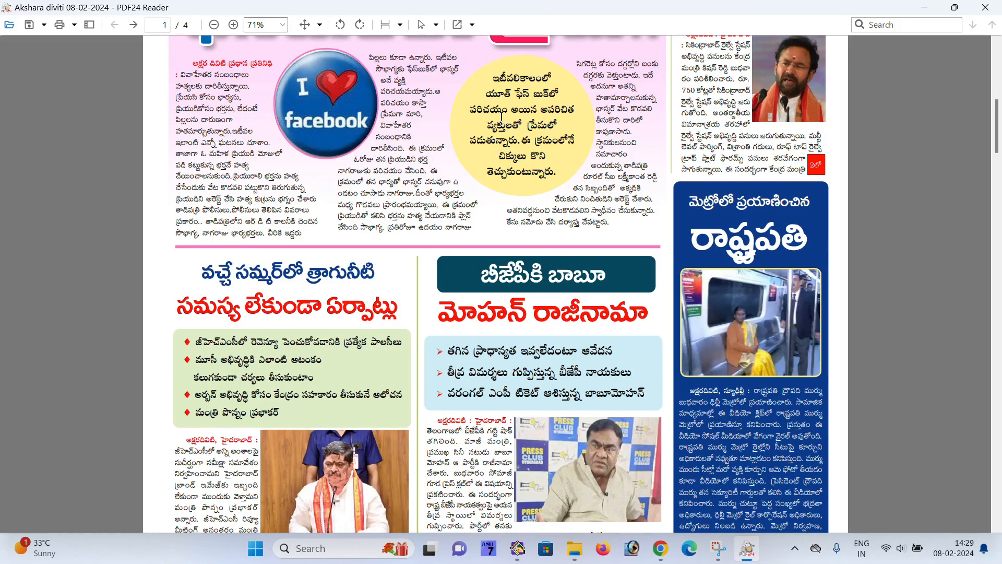
scroll(502, 113, up, 2)
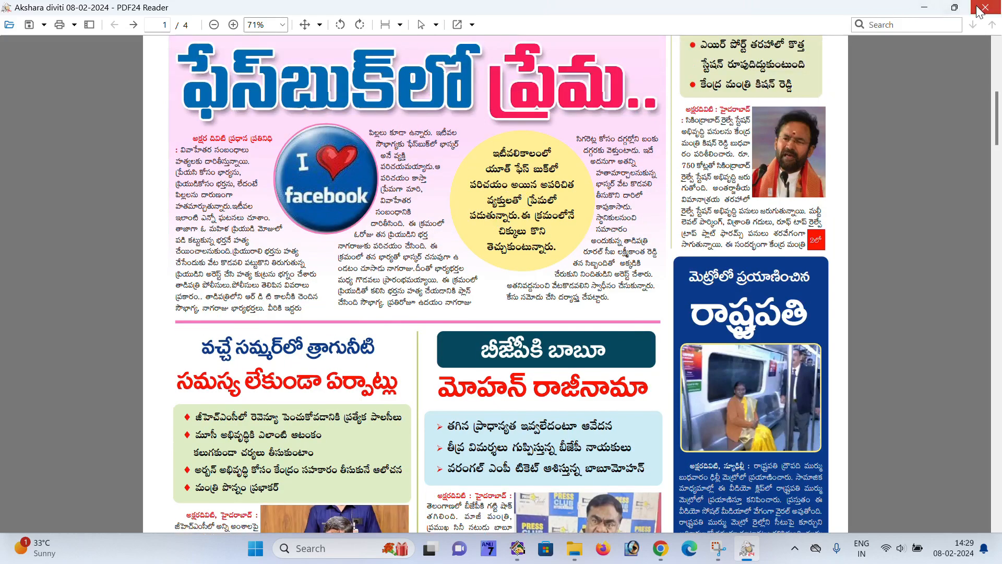
Close this PDF, open the JAI BHEEM 08-02-2024 newspaper PDF and zoom out to 80%
click(979, 8)
double_click(211, 208)
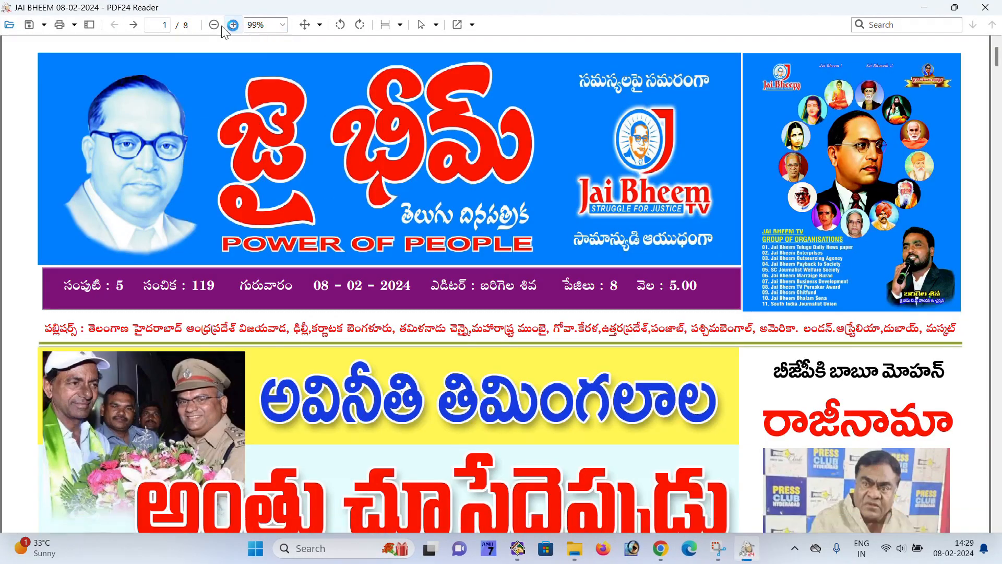
click(214, 25)
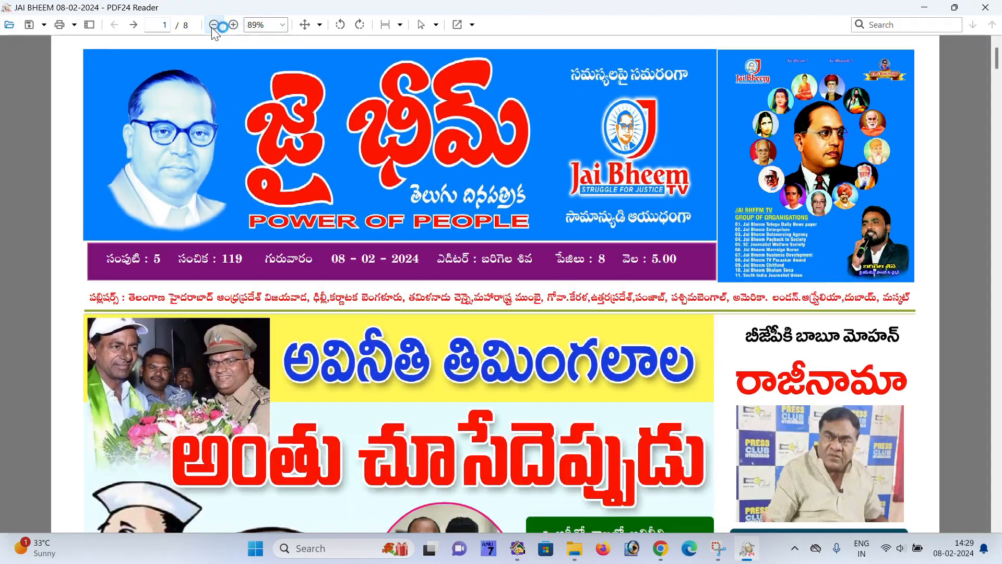
click(214, 25)
Examine the front page's lead story from its two-line headline and photos down to the end of its text
scroll(475, 244, down, 5)
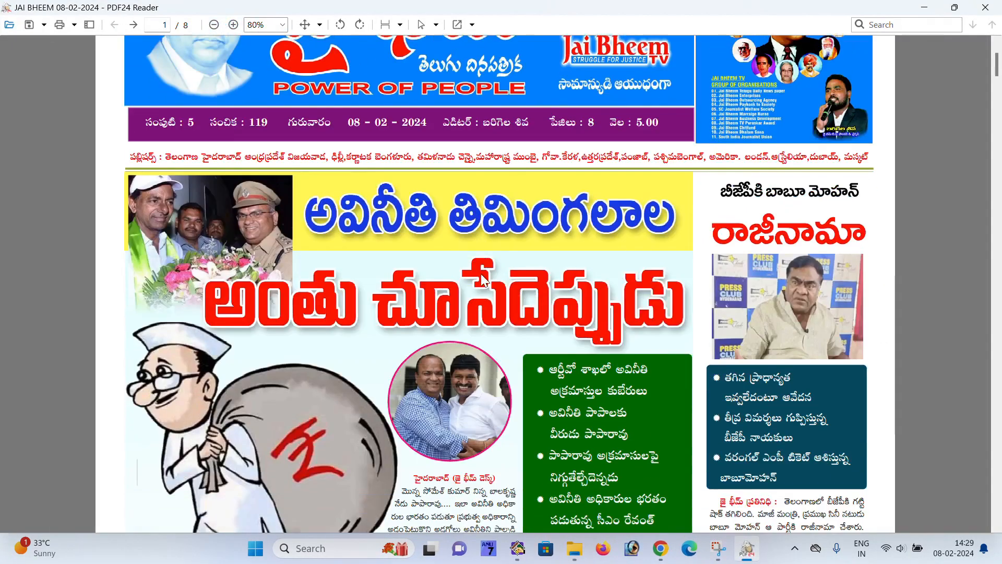
scroll(480, 274, down, 2)
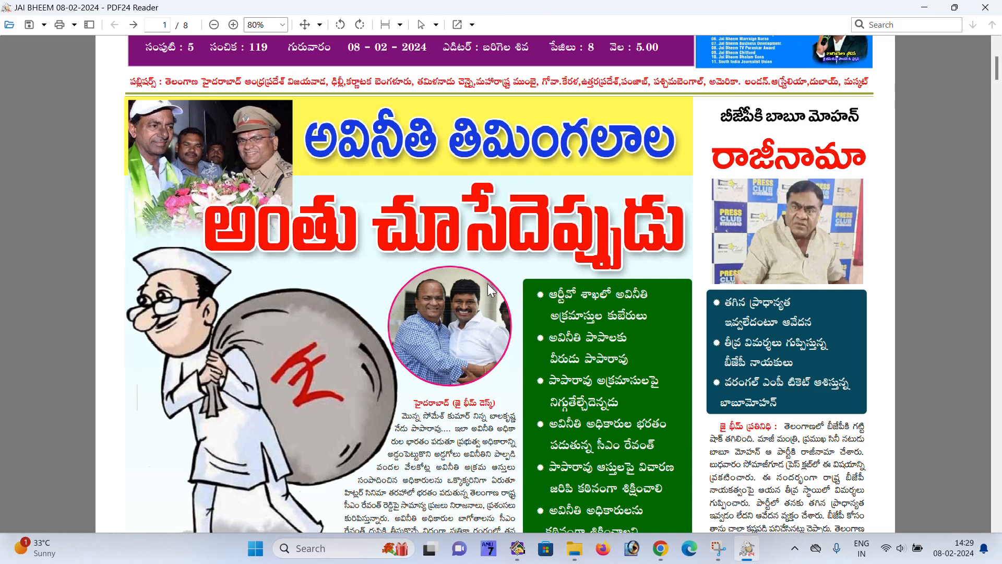
scroll(468, 288, down, 5)
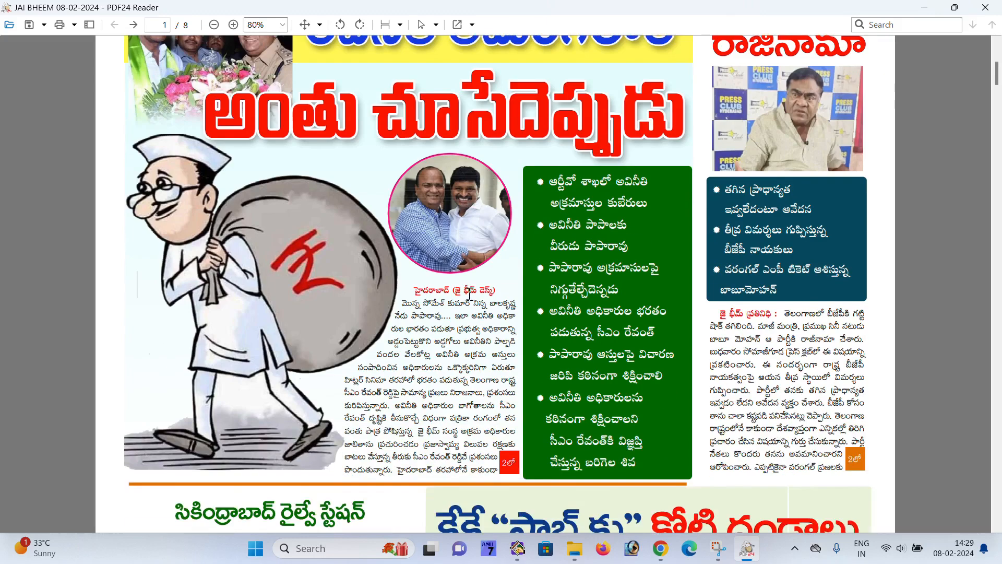
scroll(471, 291, up, 2)
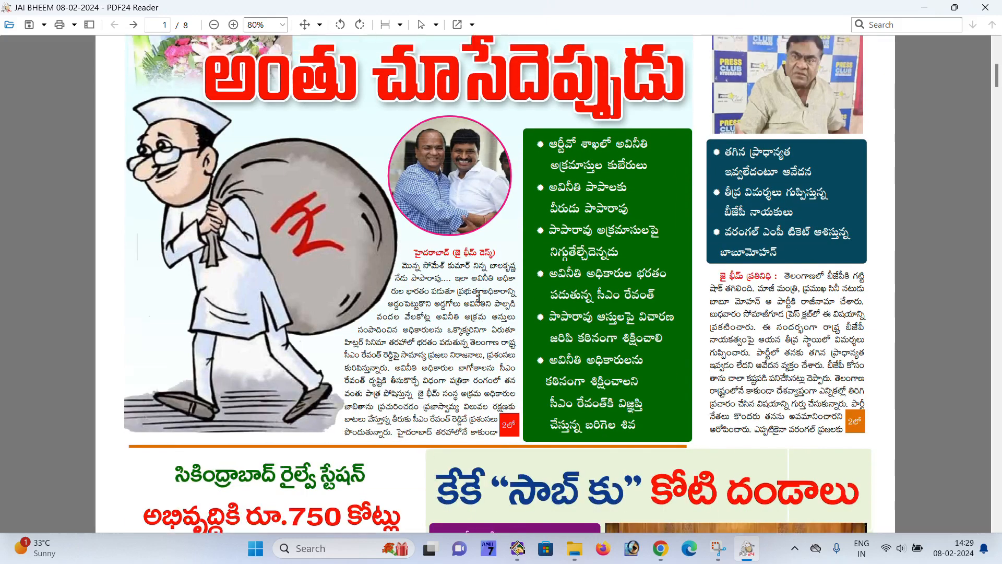
scroll(485, 288, up, 3)
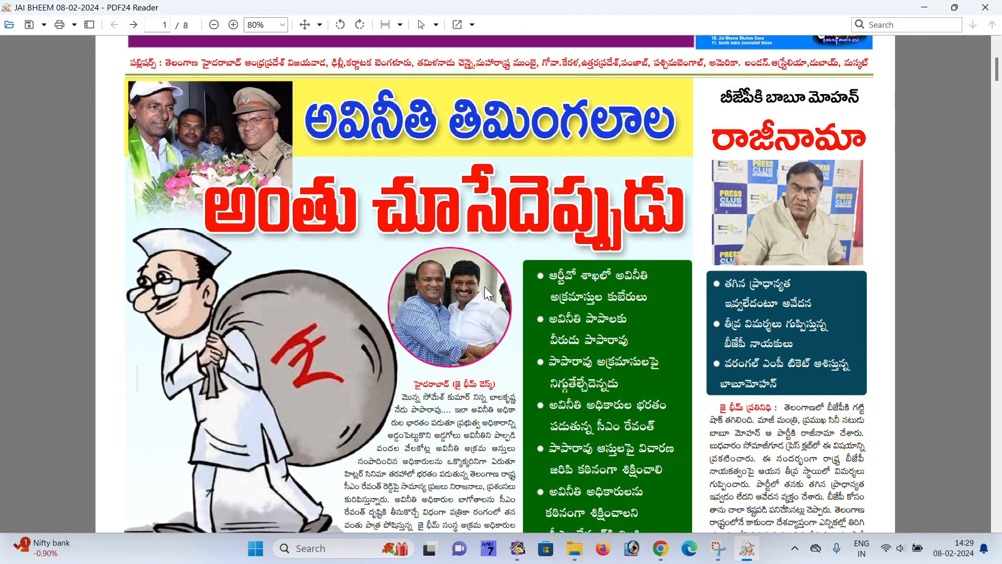
scroll(484, 287, down, 2)
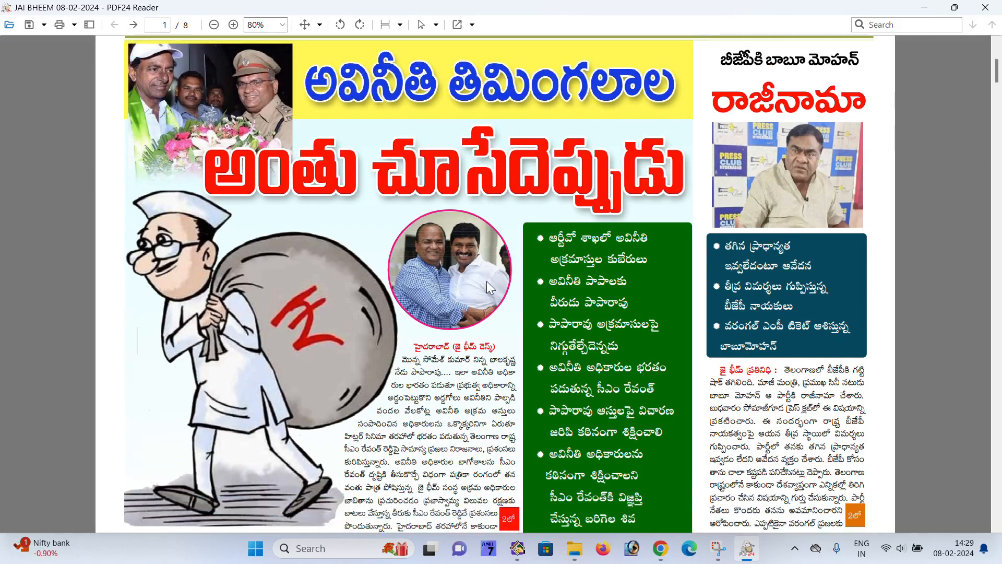
scroll(487, 281, down, 1)
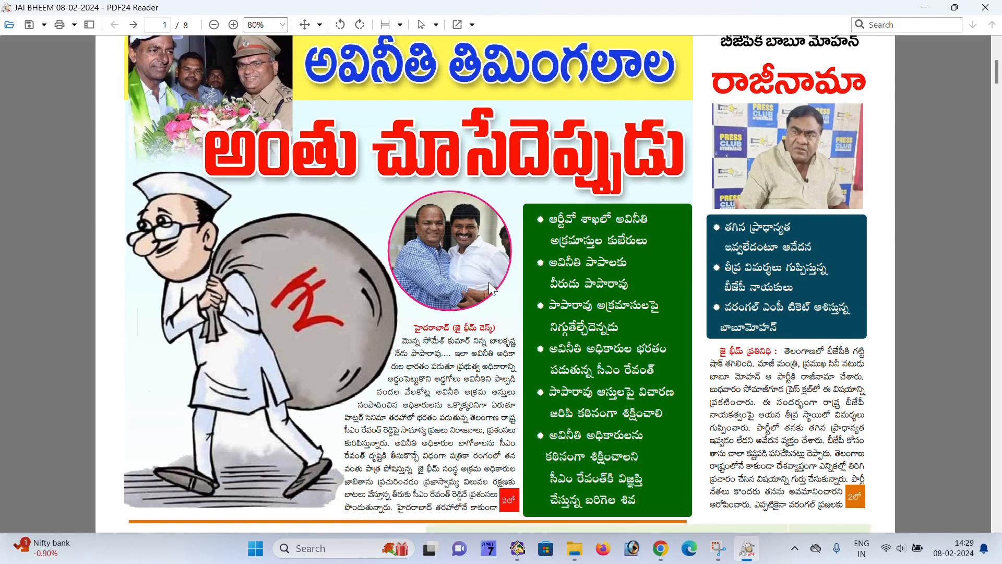
Look at the railway station and court stories below the lead story, and return to the lead headline
scroll(484, 261, down, 10)
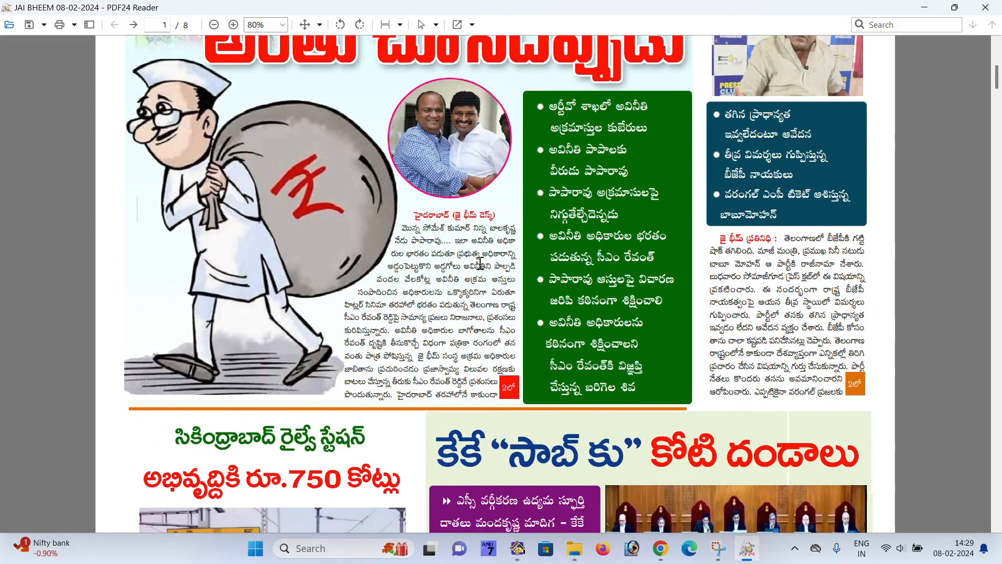
scroll(480, 263, down, 2)
scroll(480, 270, up, 3)
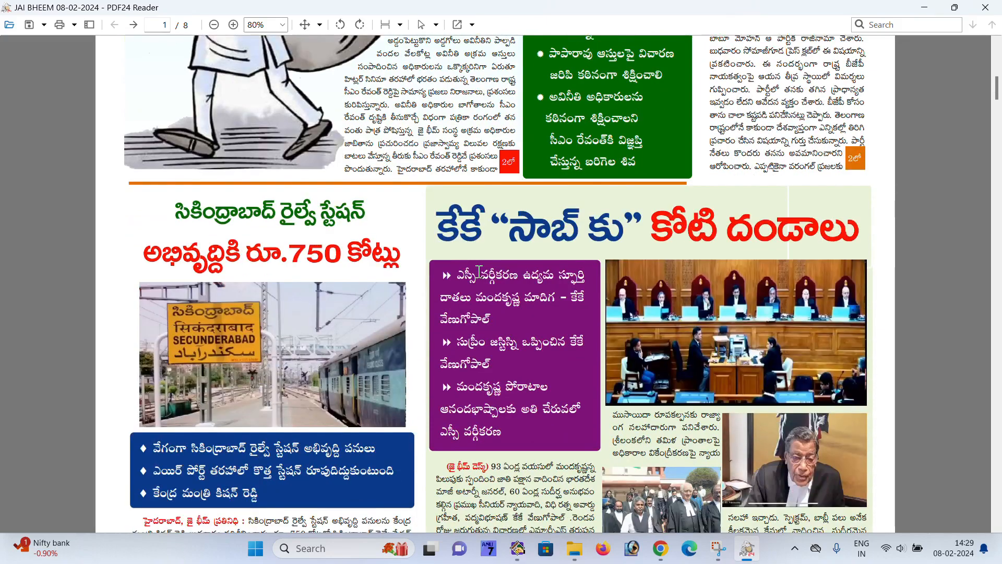
scroll(479, 270, up, 1)
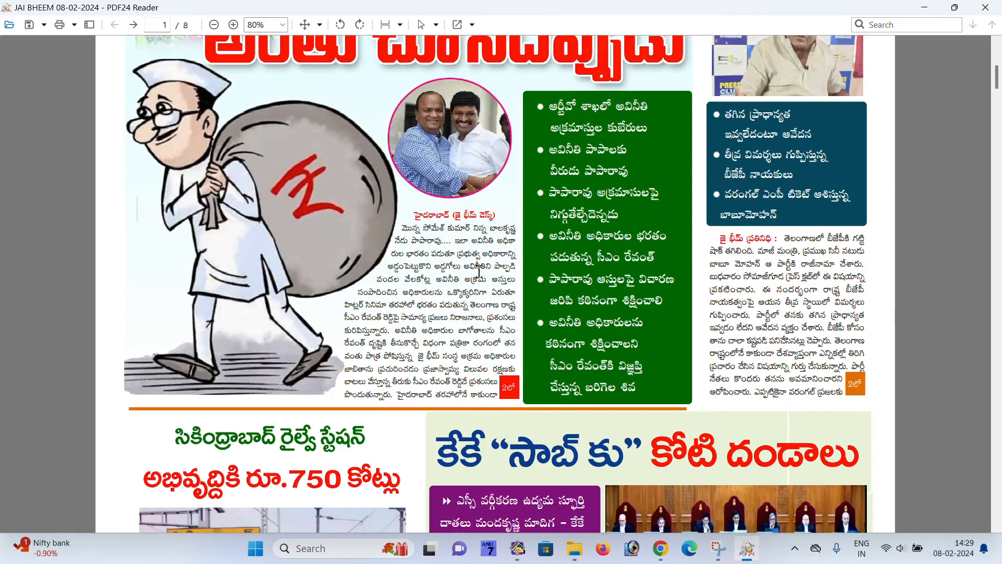
scroll(483, 278, up, 2)
scroll(482, 277, up, 1)
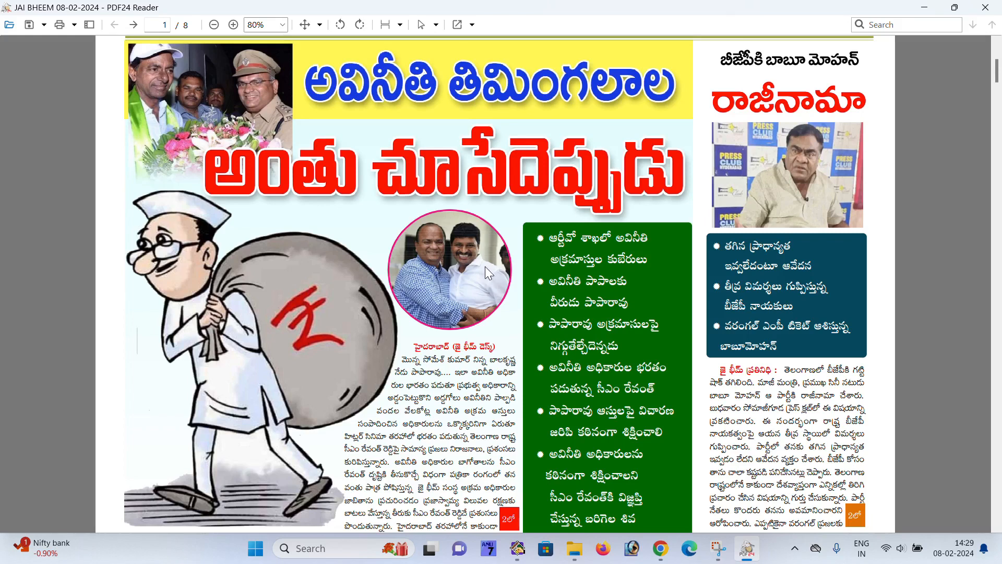
Examine how the lead story's text wraps around the money-bag cartoon beside the circular photo and green bullet-point box
scroll(485, 267, up, 1)
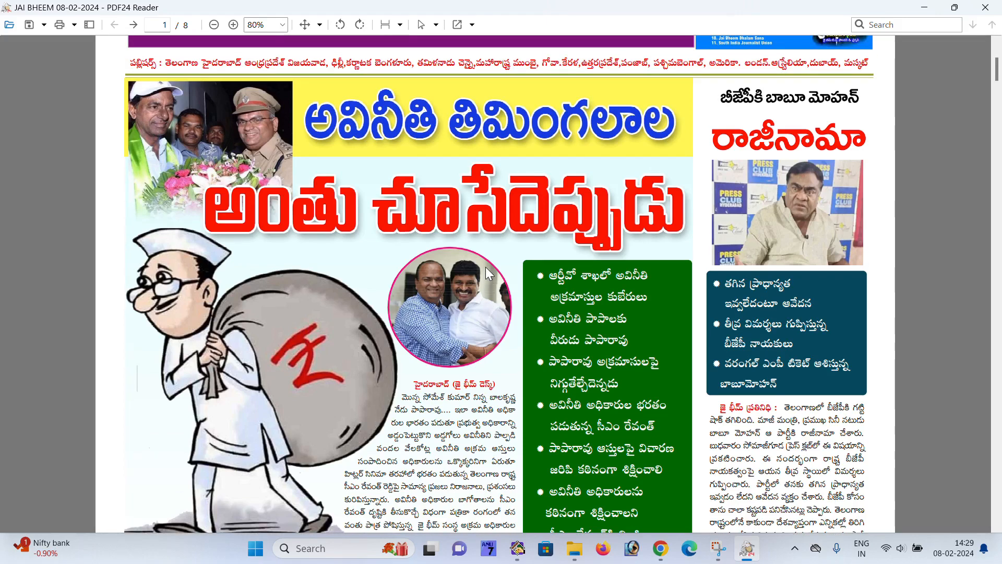
scroll(484, 269, down, 1)
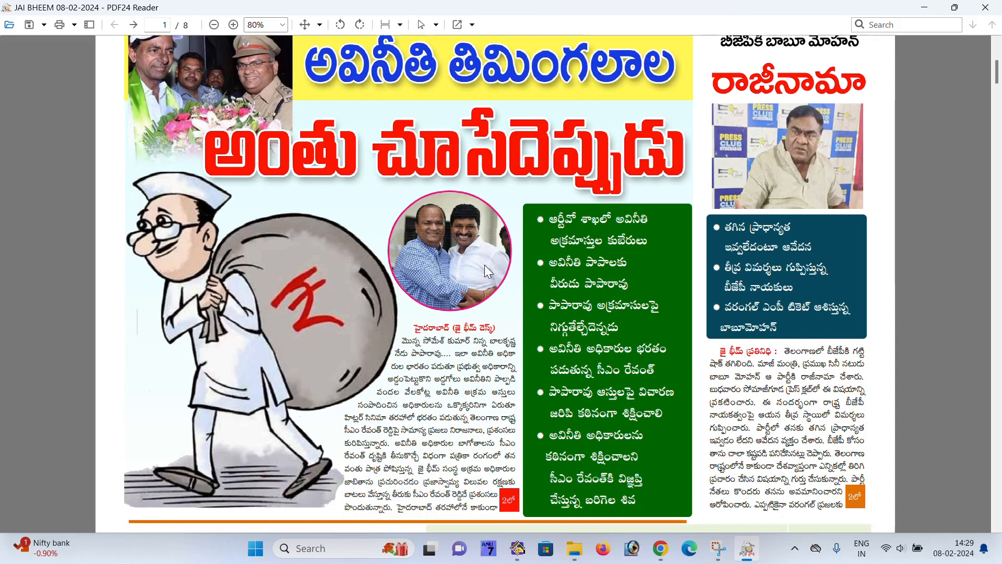
scroll(485, 267, up, 1)
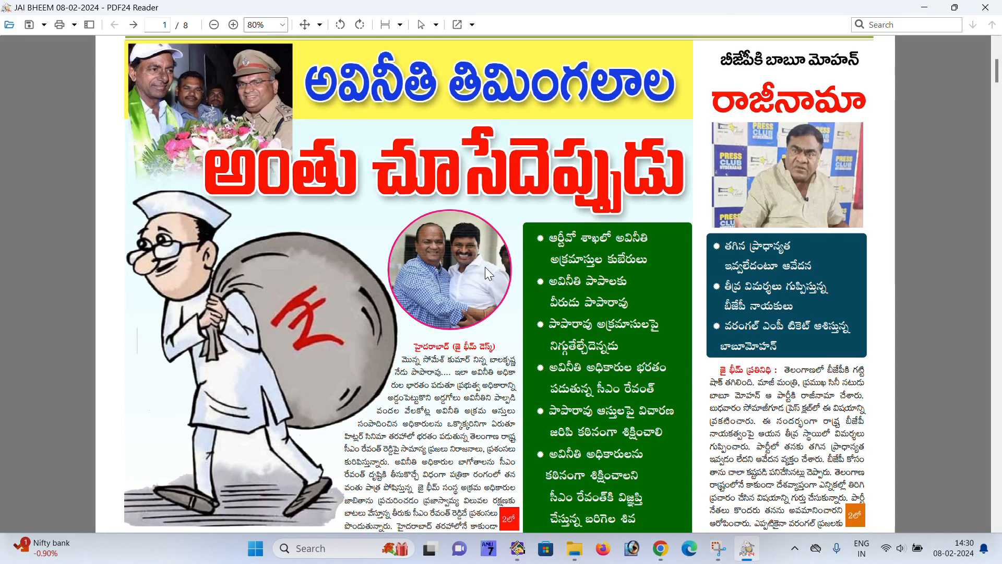
scroll(488, 270, down, 1)
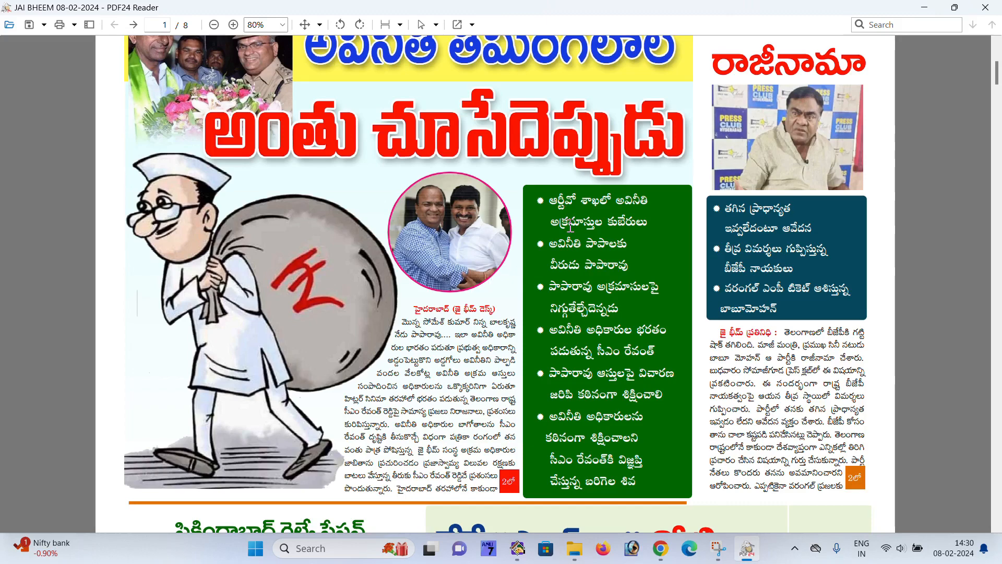
scroll(530, 368, down, 3)
scroll(530, 368, down, 1)
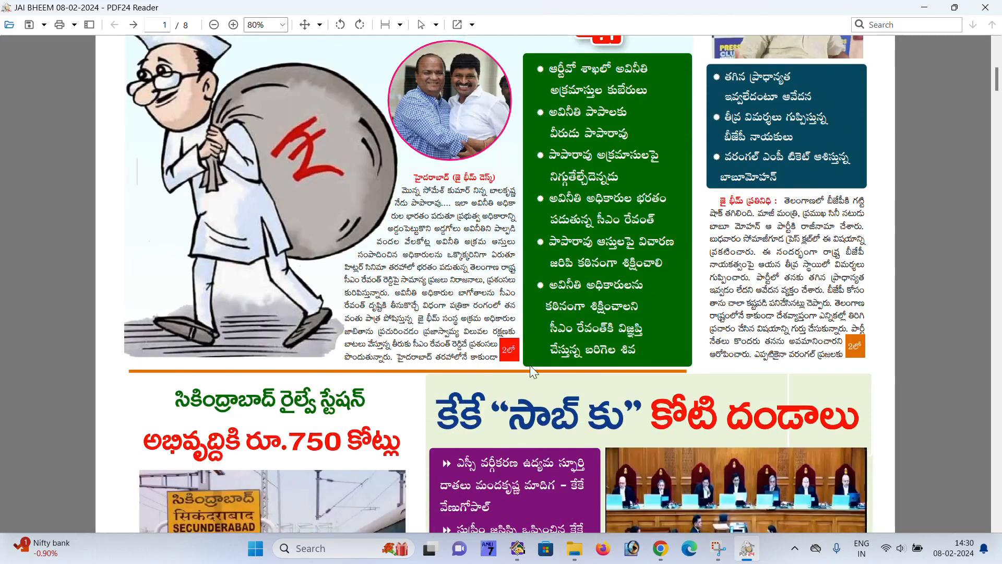
scroll(531, 365, up, 3)
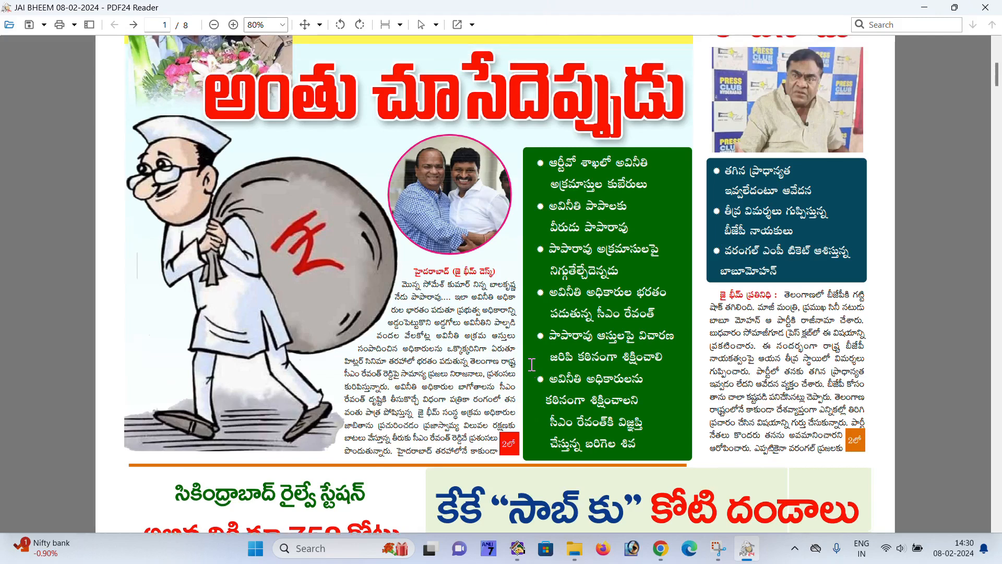
scroll(532, 365, up, 3)
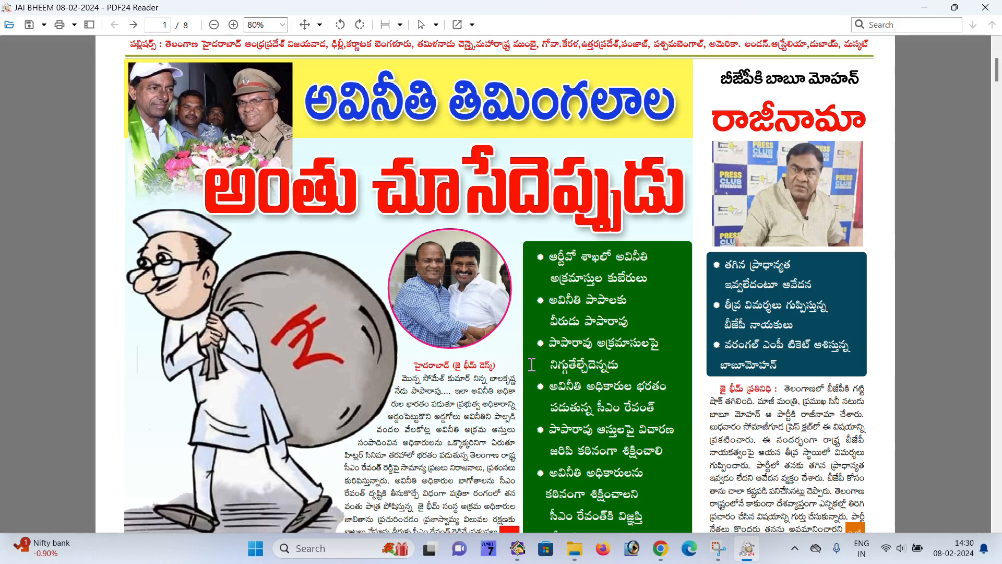
scroll(529, 367, down, 1)
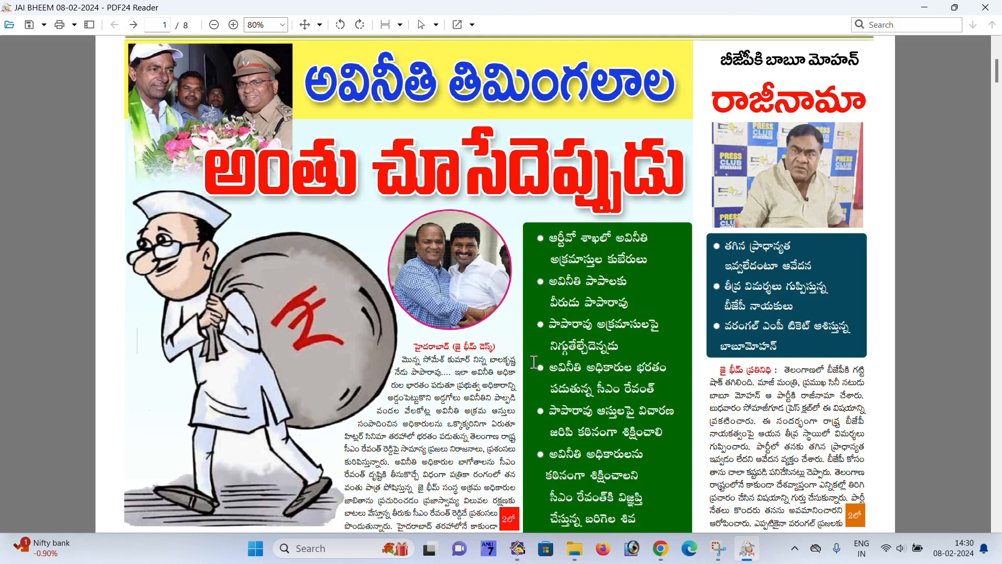
scroll(533, 362, down, 1)
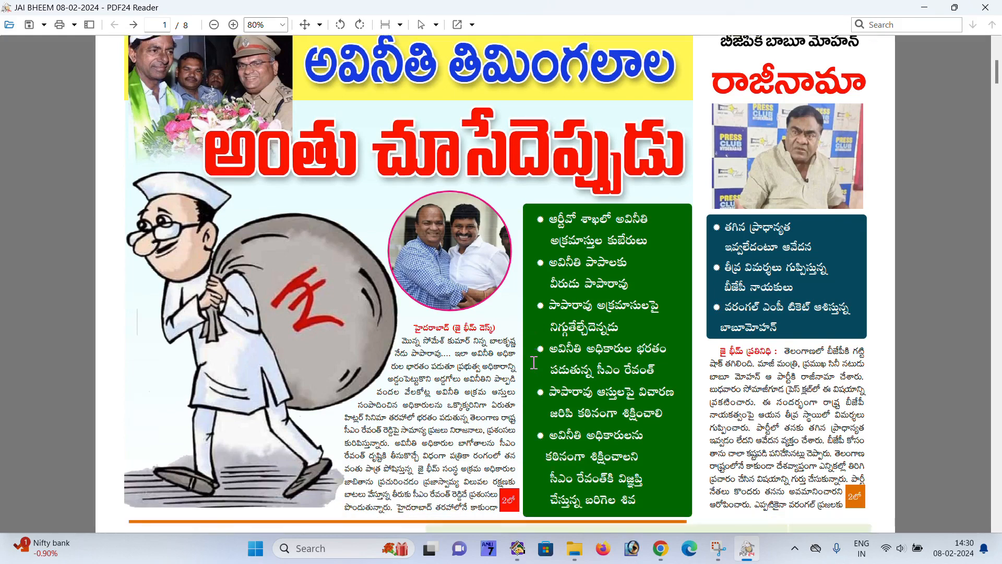
scroll(534, 362, up, 1)
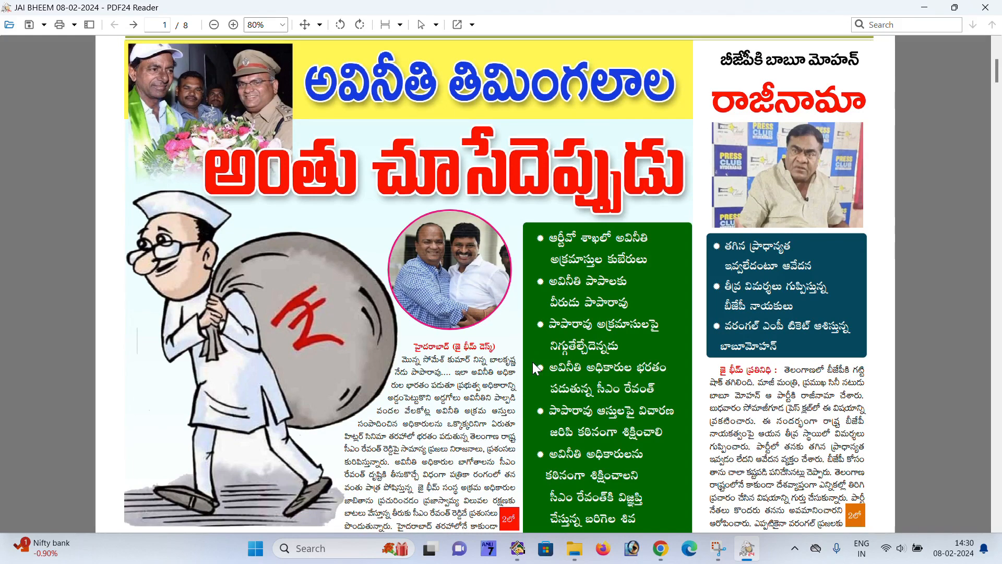
scroll(536, 368, down, 1)
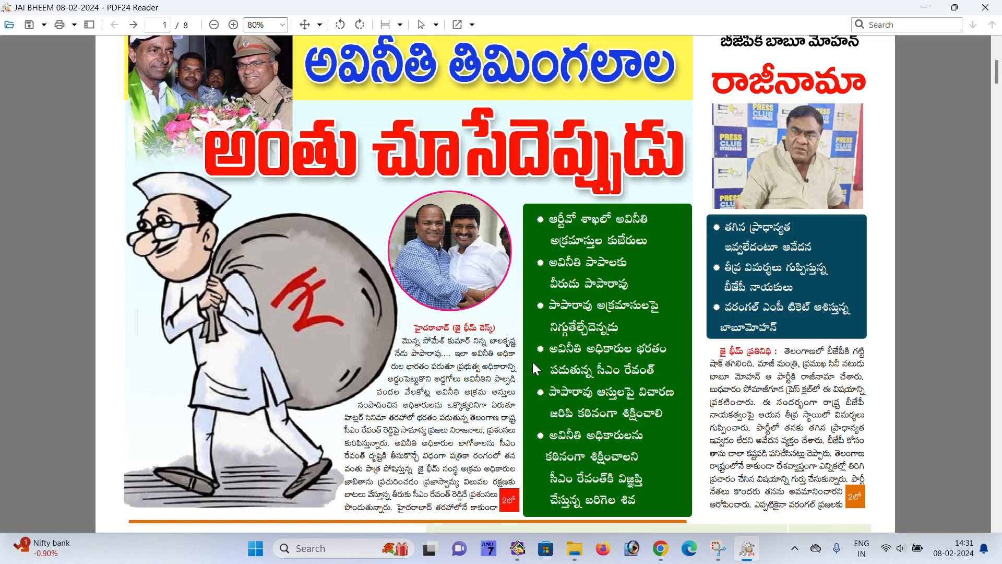
scroll(533, 361, down, 2)
scroll(534, 360, up, 3)
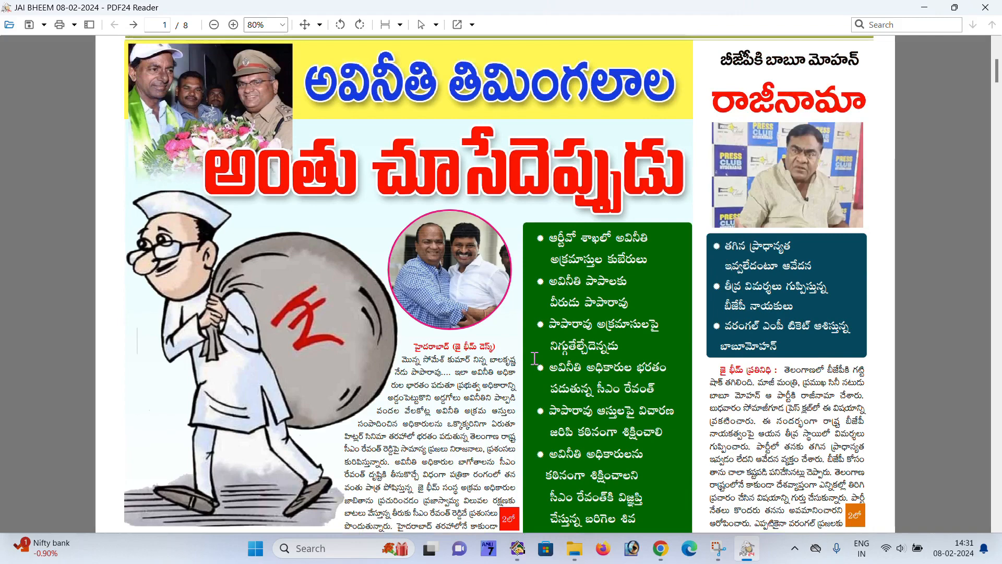
Review the lead story once more, from its bullet-point box and body text back up to the masthead
scroll(534, 358, down, 3)
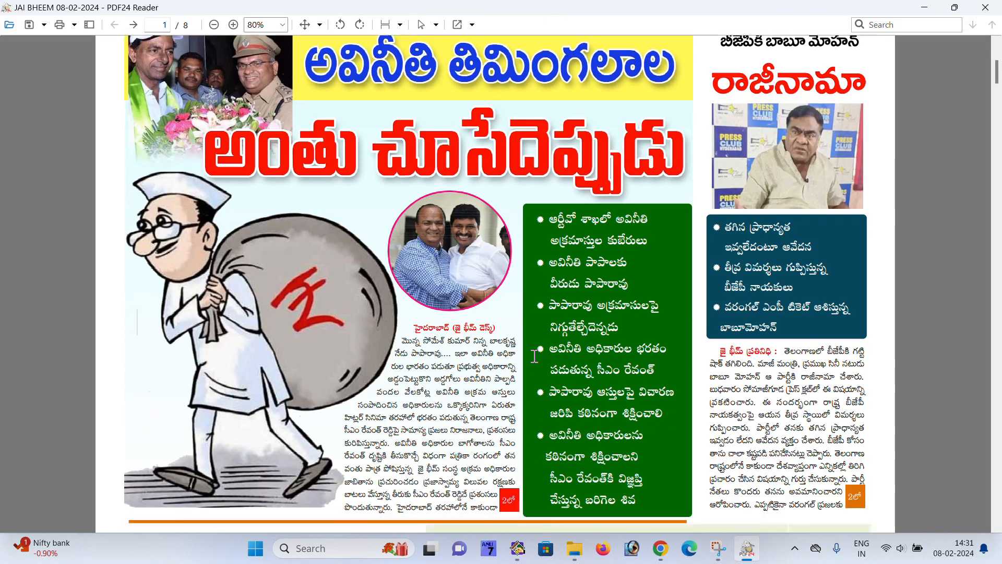
scroll(534, 356, up, 3)
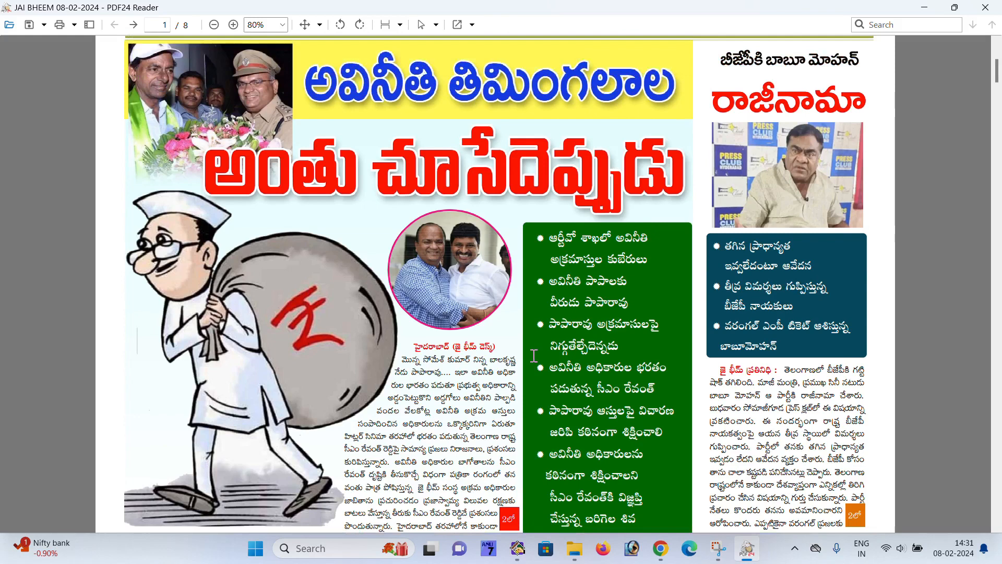
scroll(543, 345, down, 1)
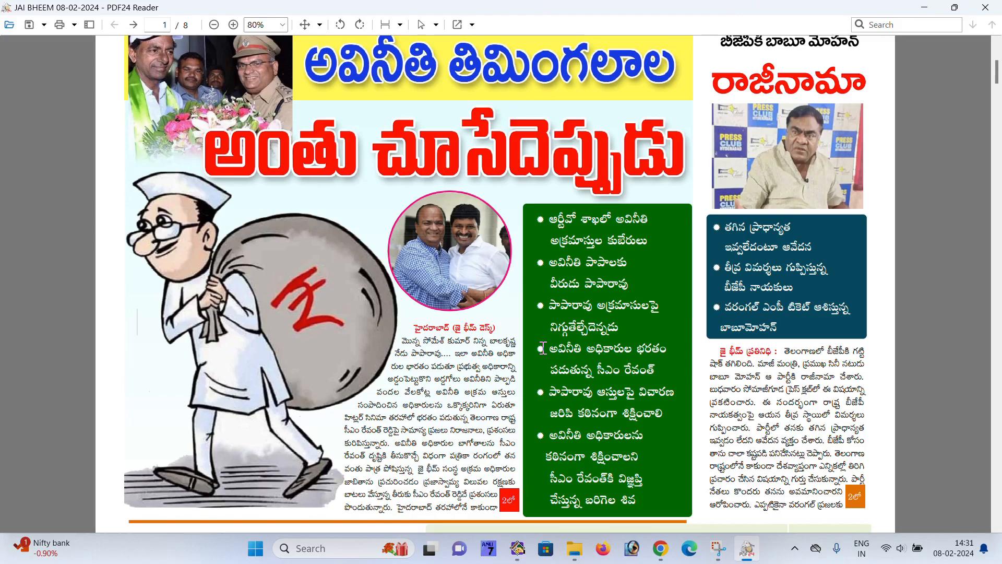
scroll(543, 348, down, 2)
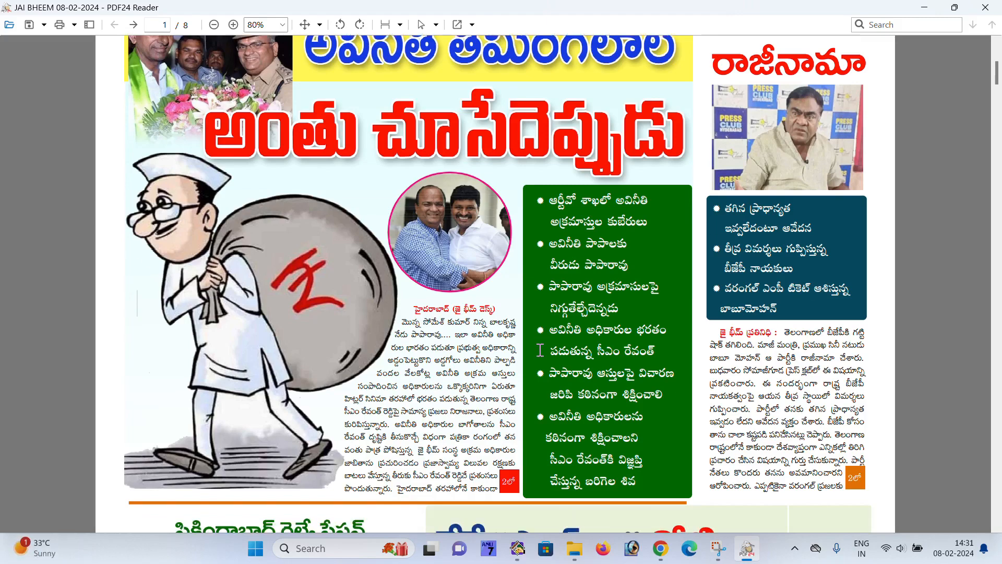
scroll(545, 334, up, 4)
scroll(546, 334, up, 2)
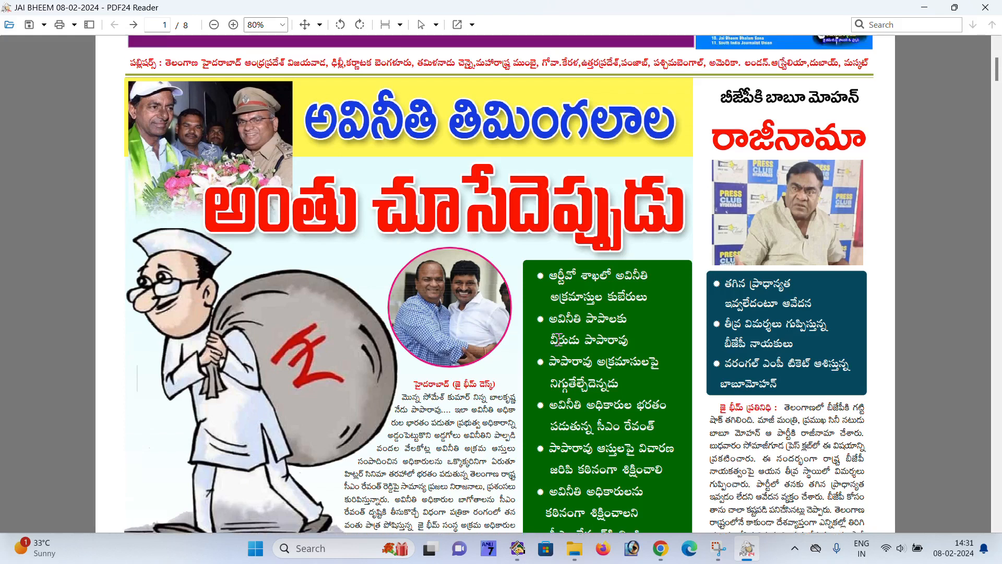
scroll(559, 372, down, 1)
scroll(559, 372, down, 1)
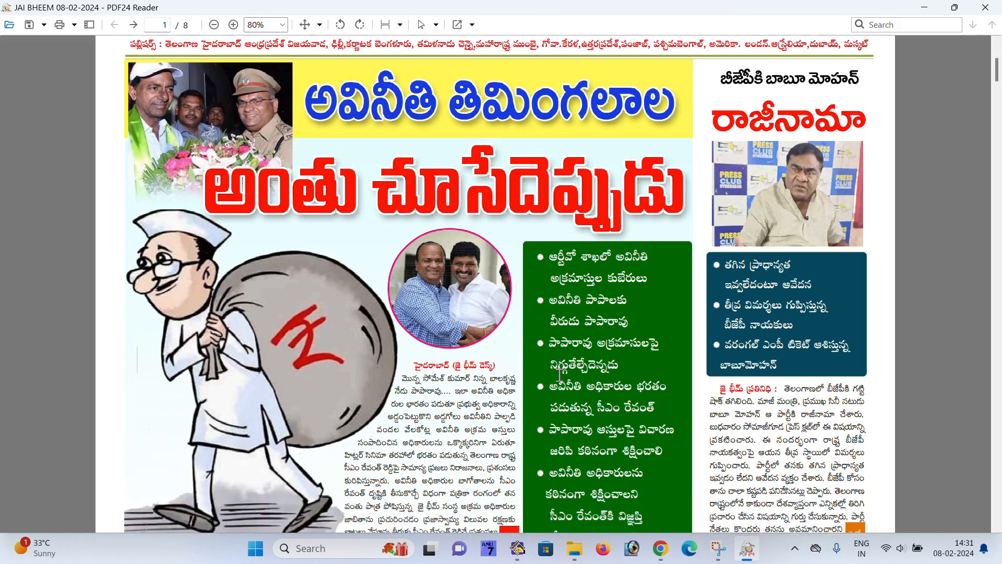
scroll(559, 372, down, 1)
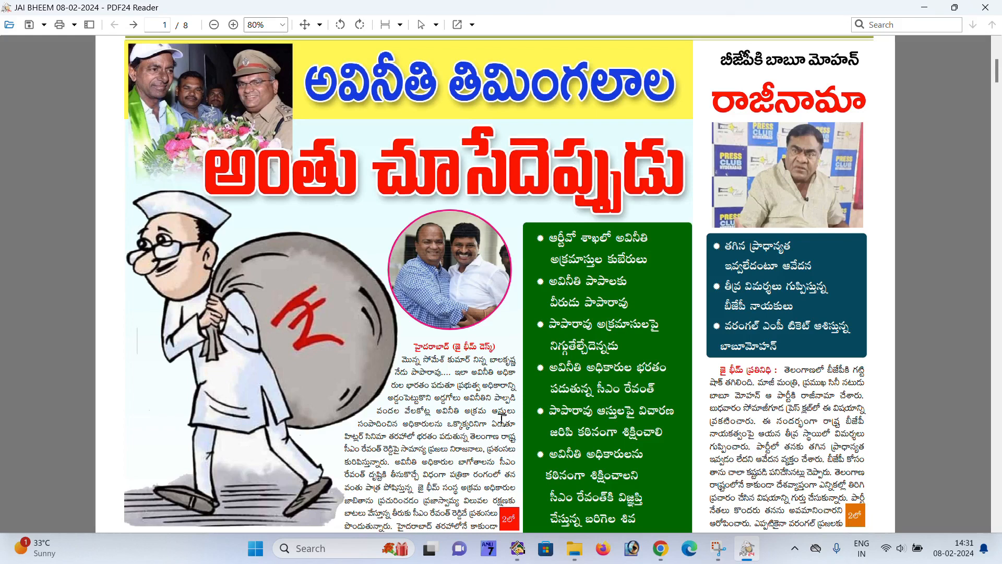
scroll(496, 420, down, 1)
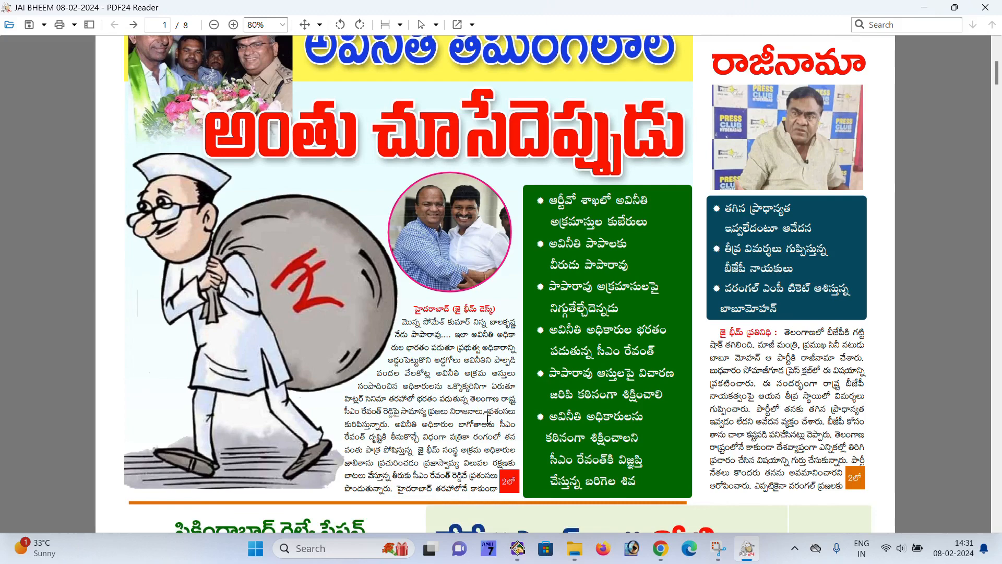
scroll(493, 396, down, 1)
scroll(496, 365, up, 2)
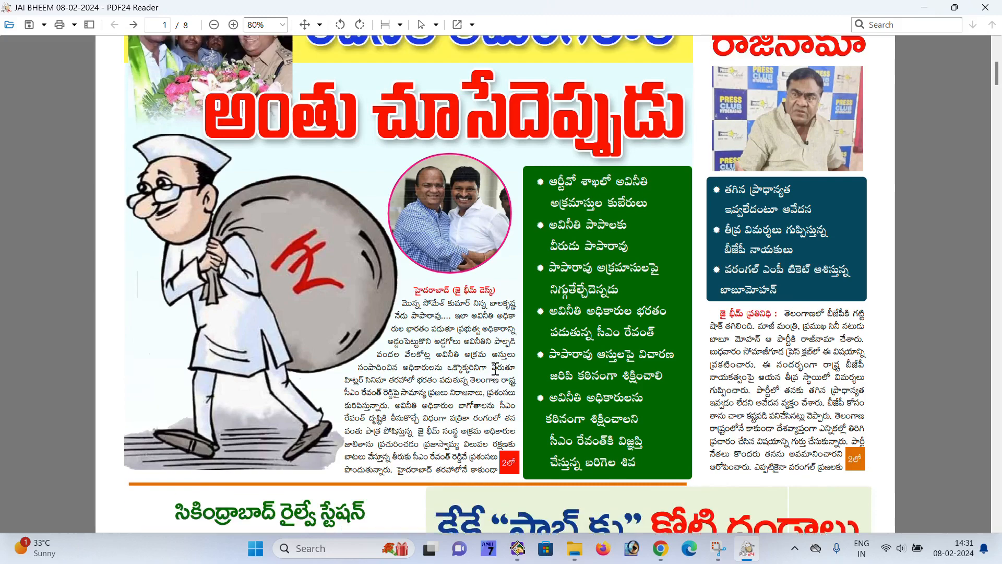
scroll(496, 349, up, 3)
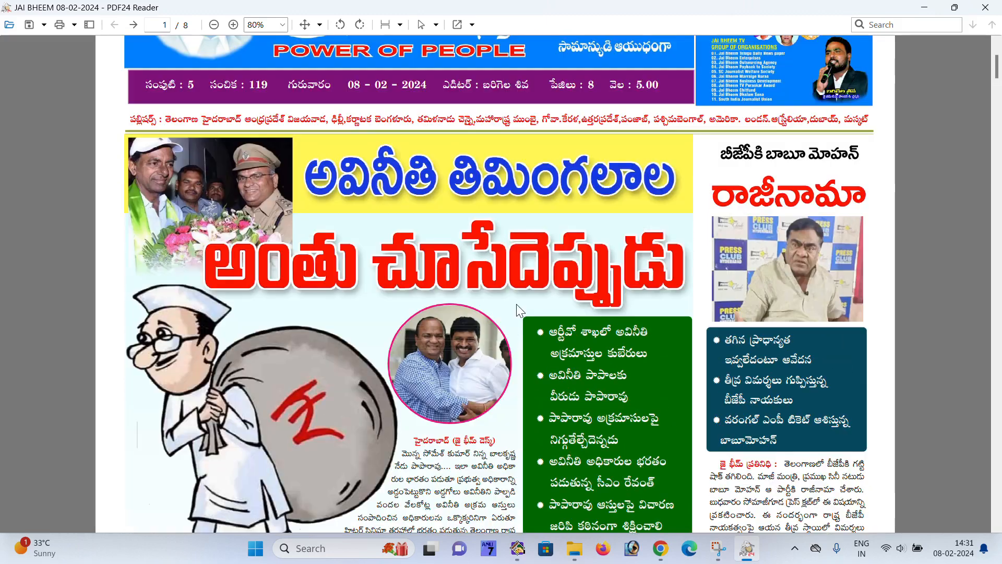
Close the JAI BHEEM PDF, minimize the Downloads folder and switch to the Warangal times (1) layout in QuarkXPress
click(986, 7)
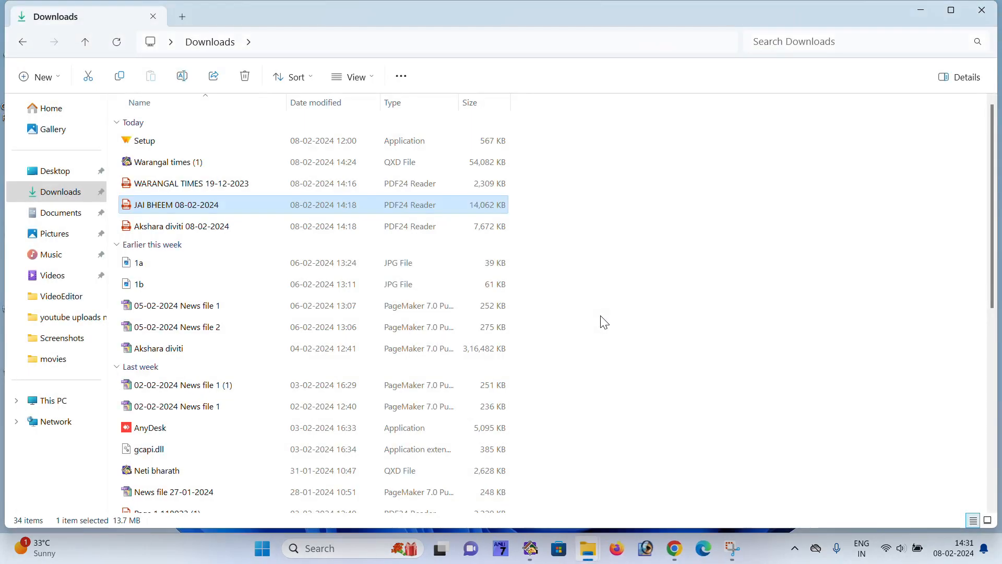
click(917, 11)
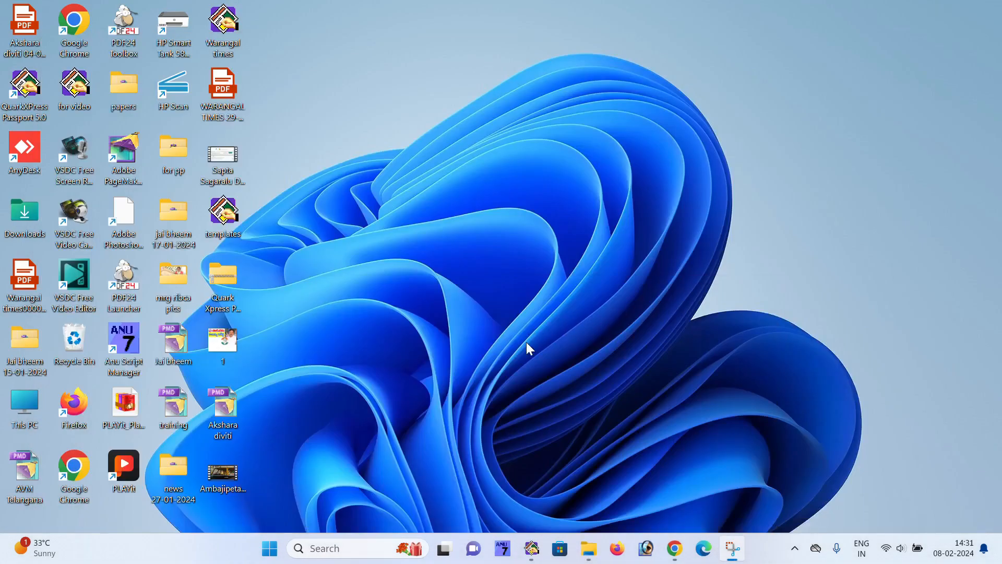
click(532, 548)
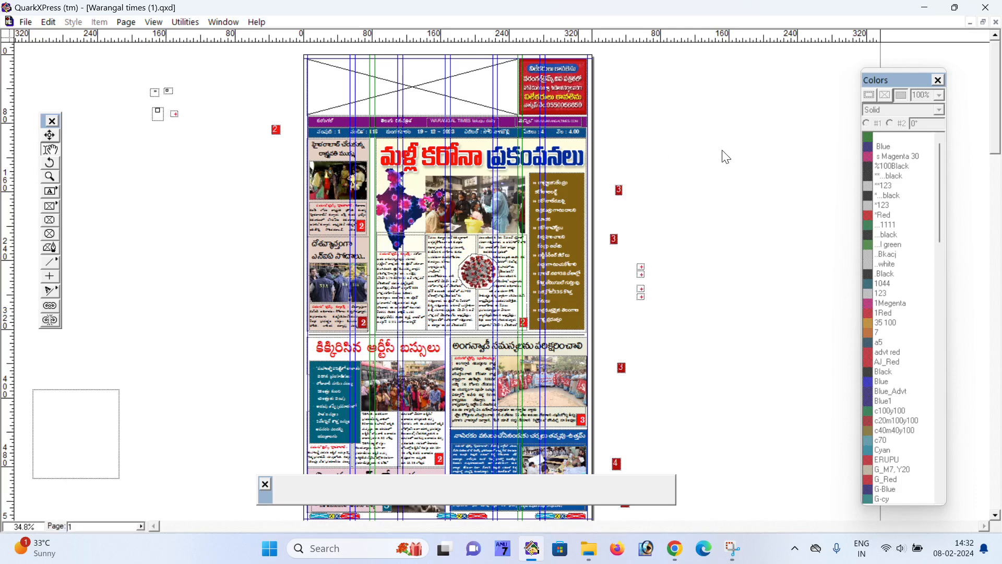
Look over the front page's stories and their continuations at the beginning of page 2
scroll(712, 162, down, 5)
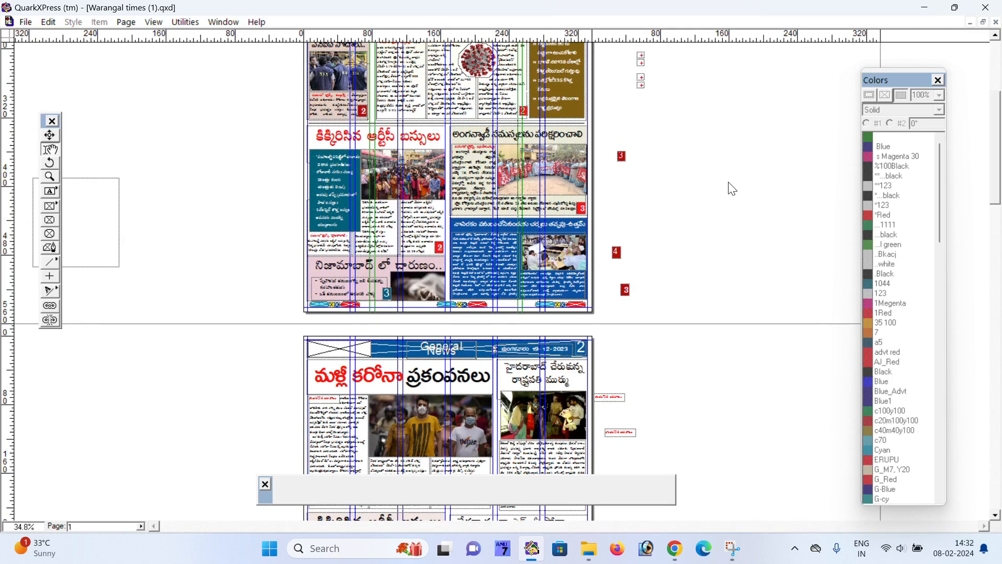
scroll(732, 189, up, 3)
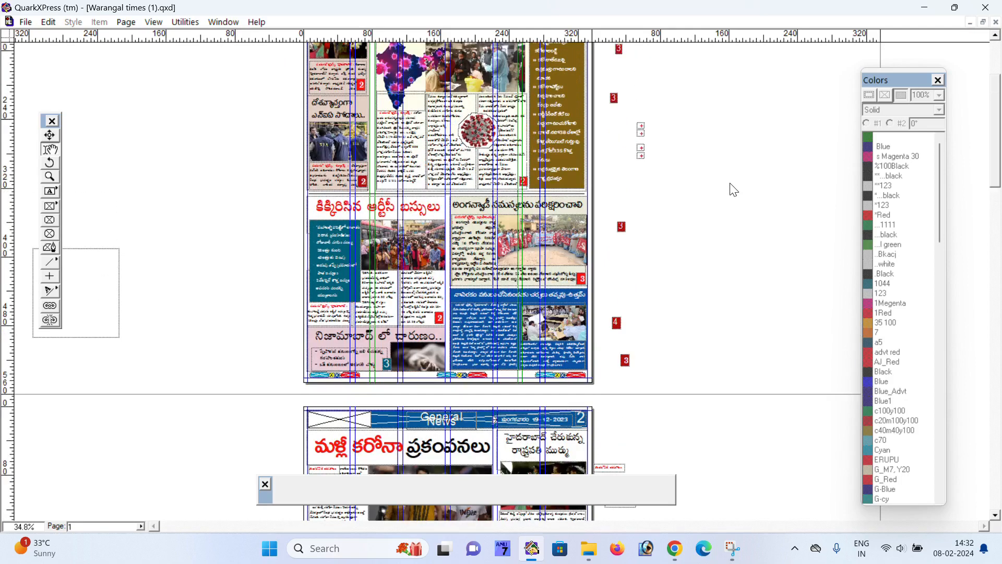
scroll(733, 190, down, 3)
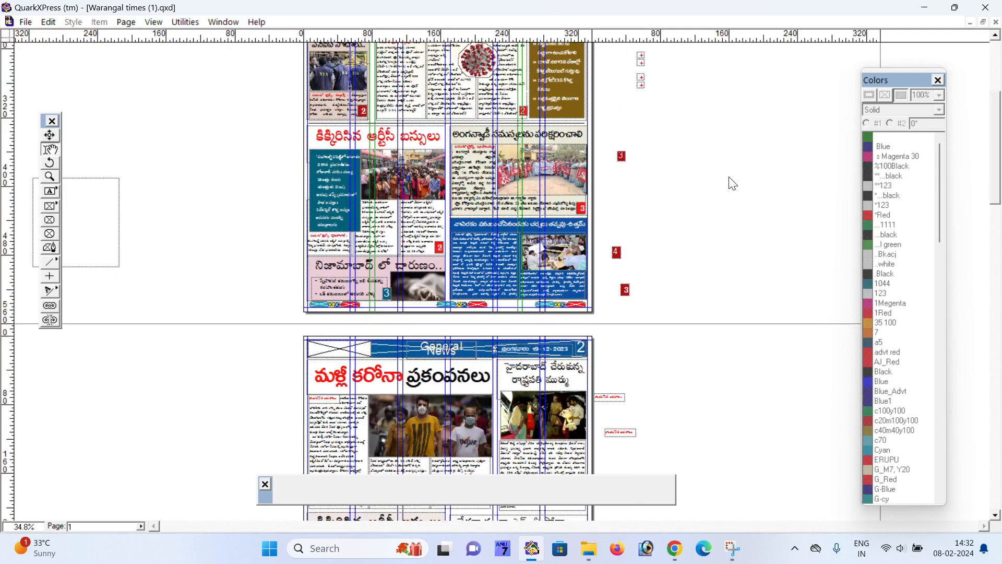
scroll(731, 180, down, 5)
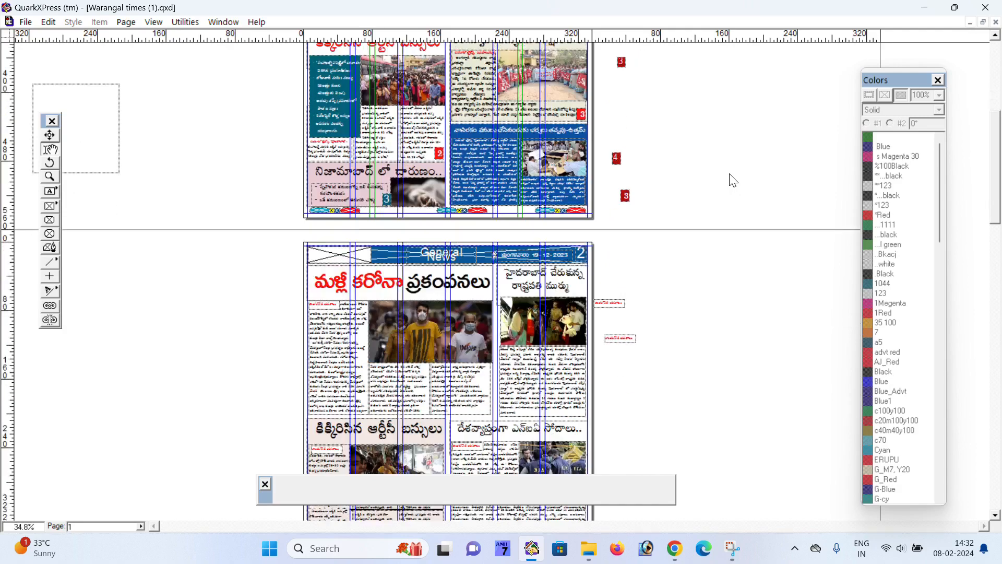
scroll(709, 149, up, 10)
scroll(694, 189, up, 2)
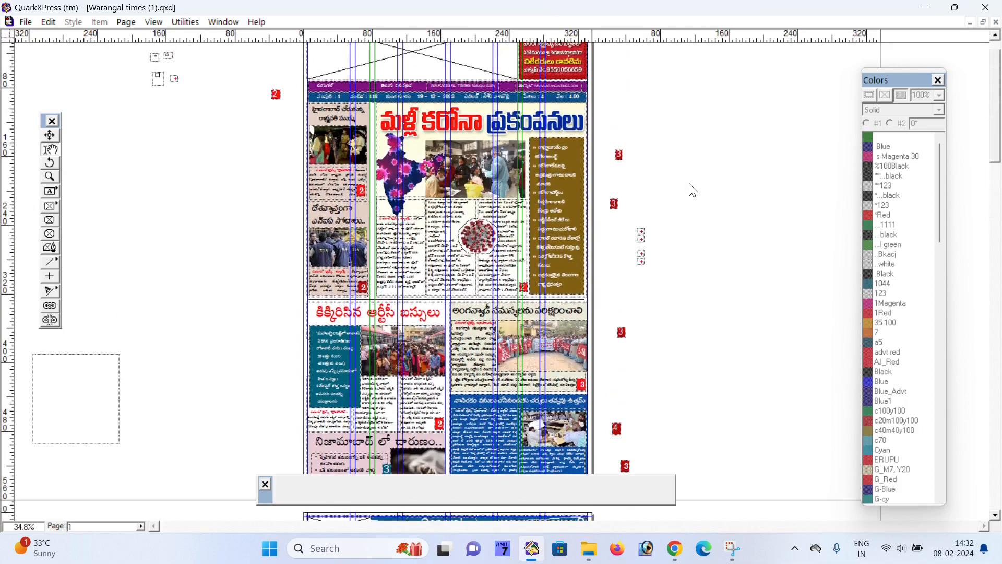
scroll(694, 189, down, 4)
scroll(541, 210, down, 20)
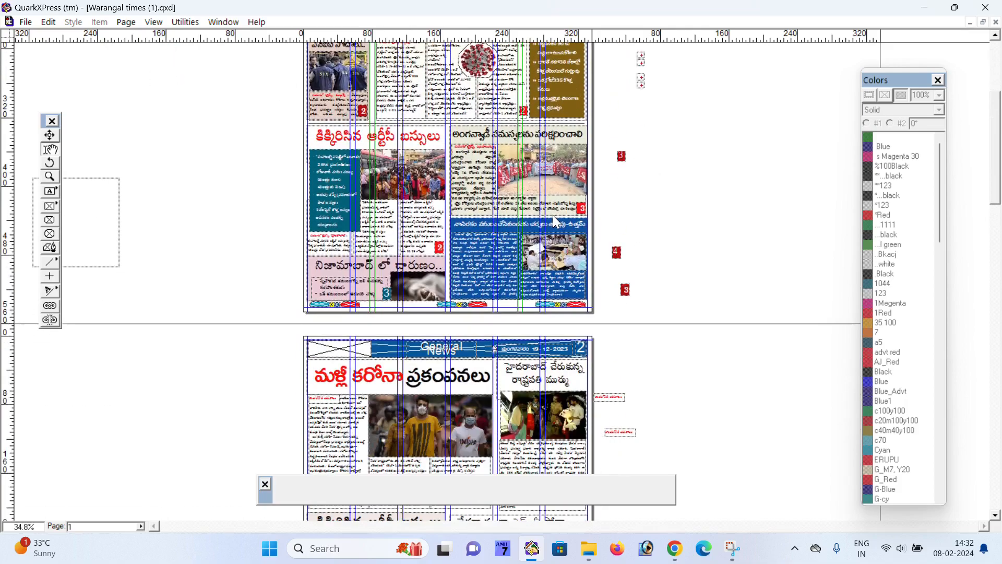
Look through pages 3 and 4, select the purple bullet-point box on page 3 and browse the available colours
scroll(559, 201, down, 20)
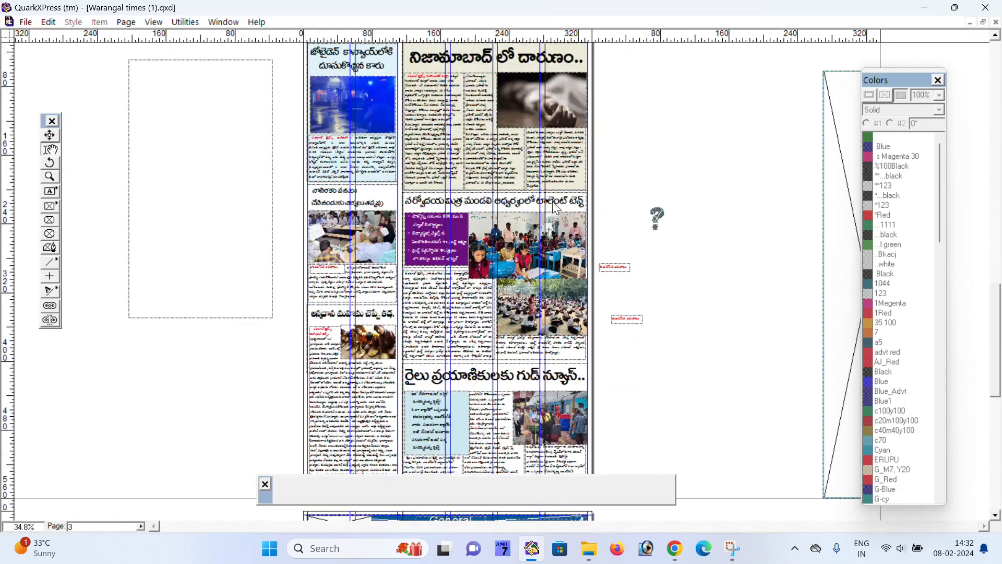
scroll(526, 205, up, 8)
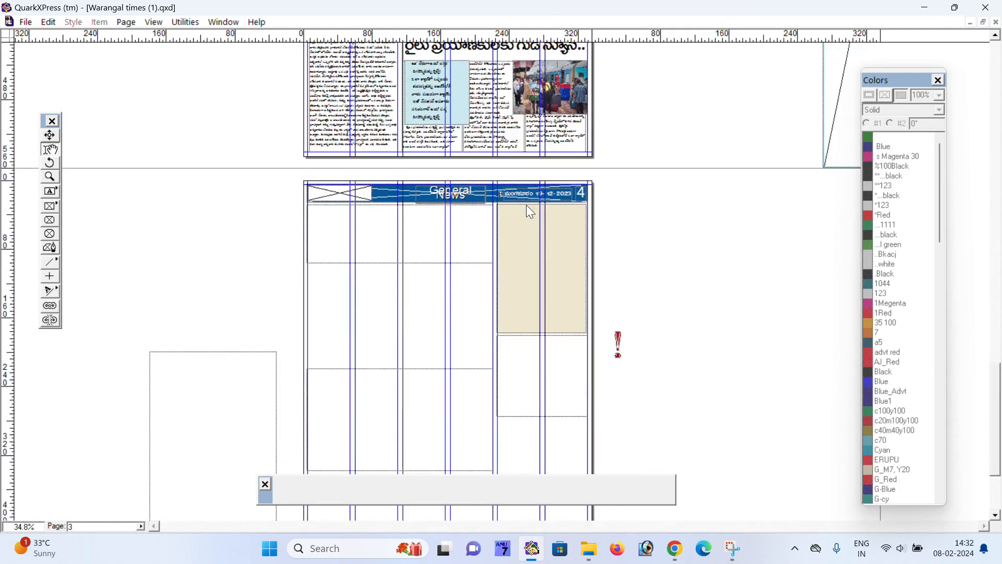
click(424, 147)
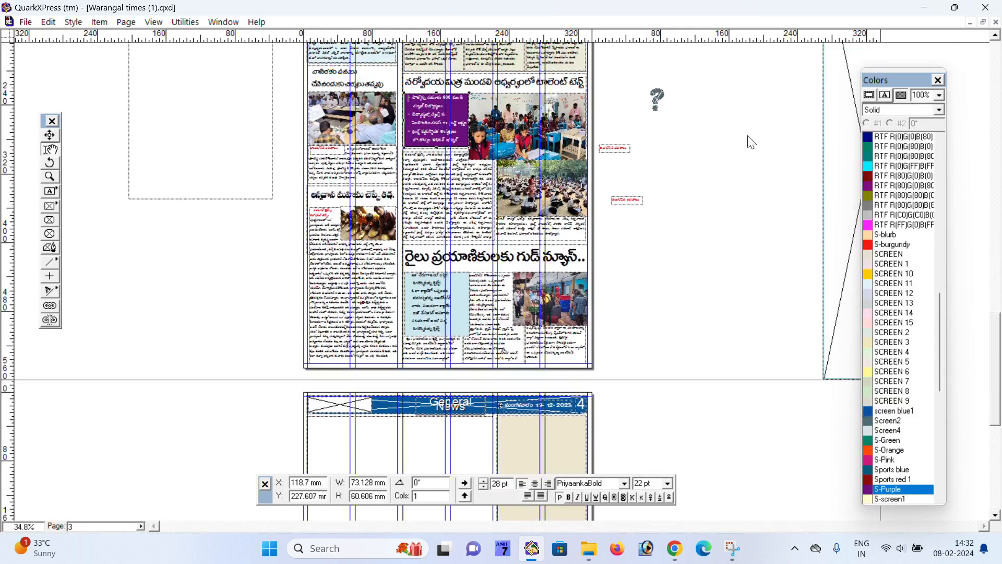
scroll(887, 266, down, 10)
scroll(888, 267, up, 10)
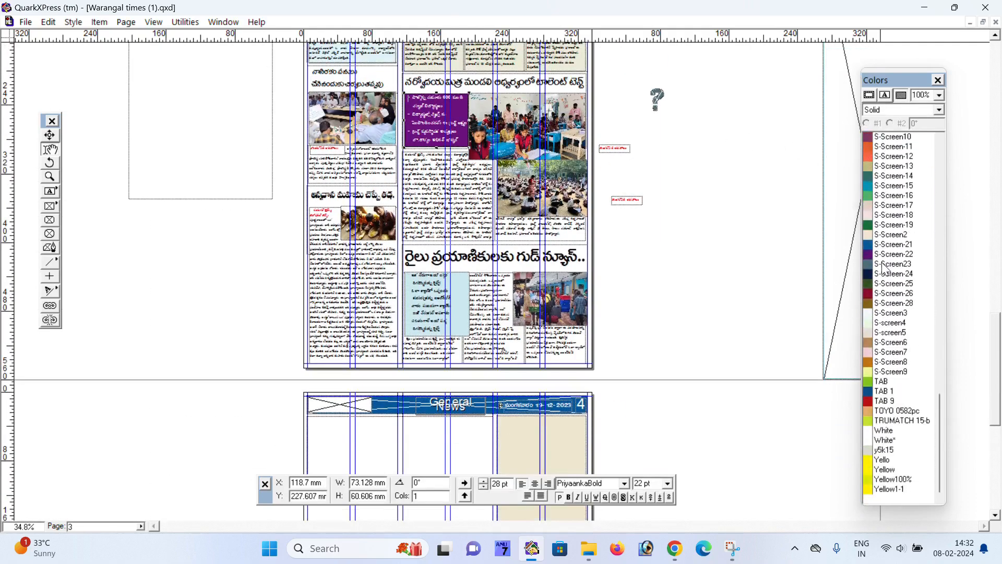
Go back through pages 3 and 2 to the masthead of the front page
scroll(389, 195, up, 3)
scroll(388, 196, up, 9)
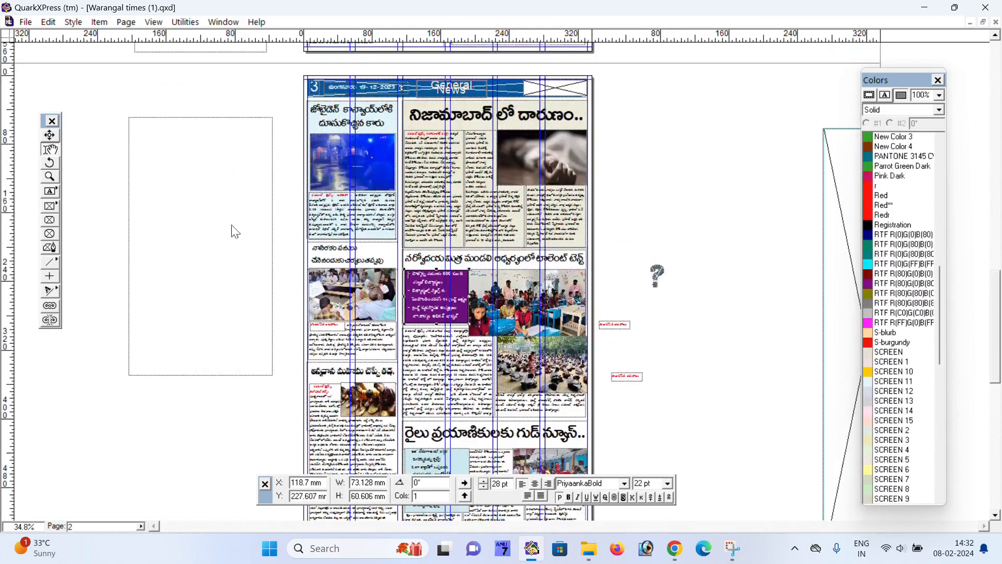
scroll(209, 218, up, 12)
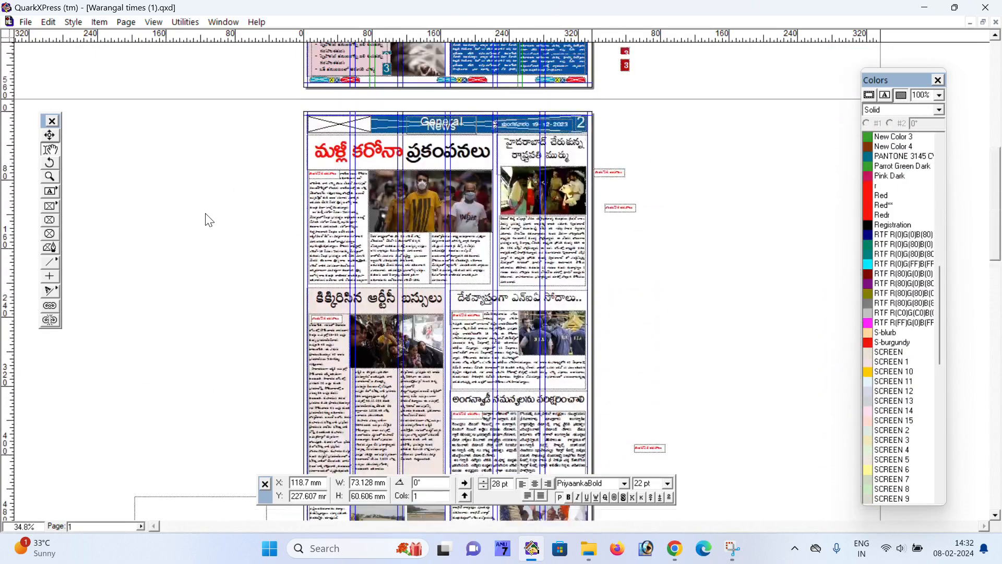
scroll(215, 219, up, 1)
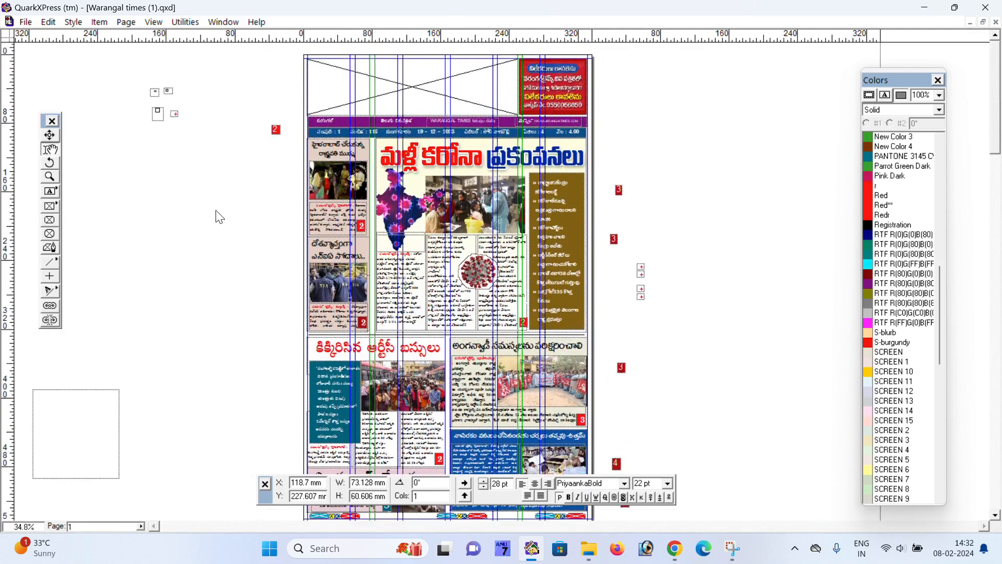
Compare the front page's lower stories and their continuation page markers with the stories on page 2
scroll(219, 217, down, 2)
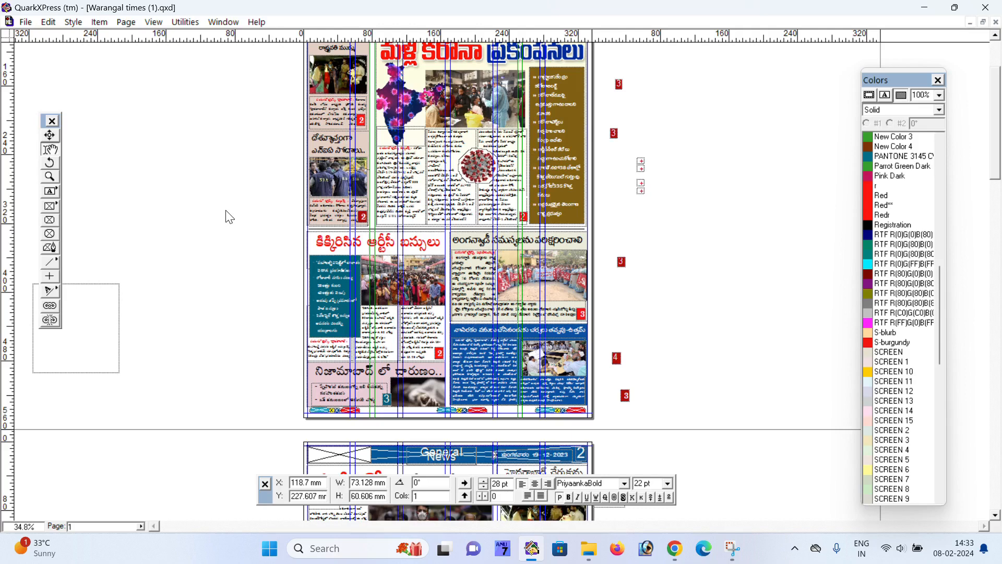
scroll(230, 216, up, 2)
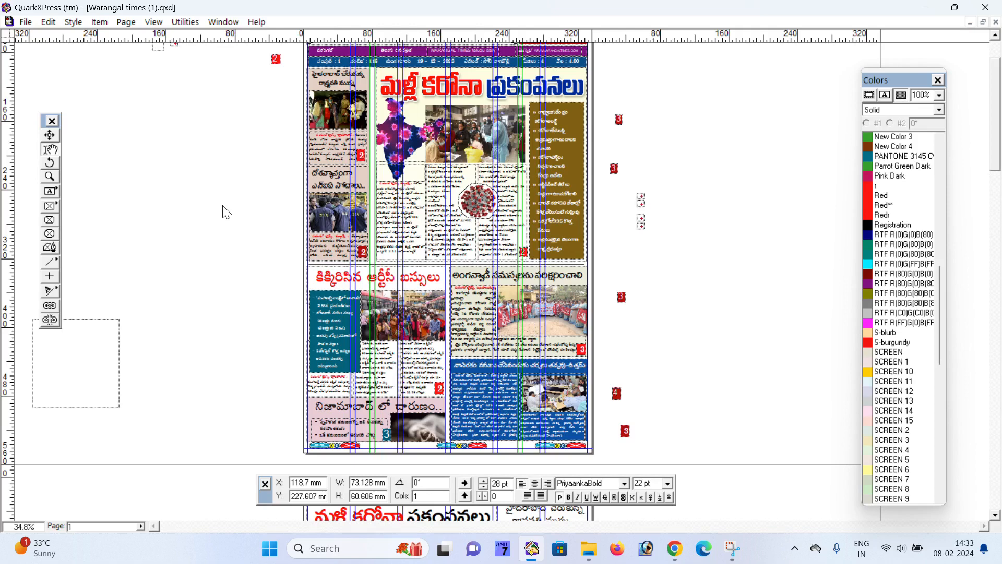
scroll(226, 213, down, 2)
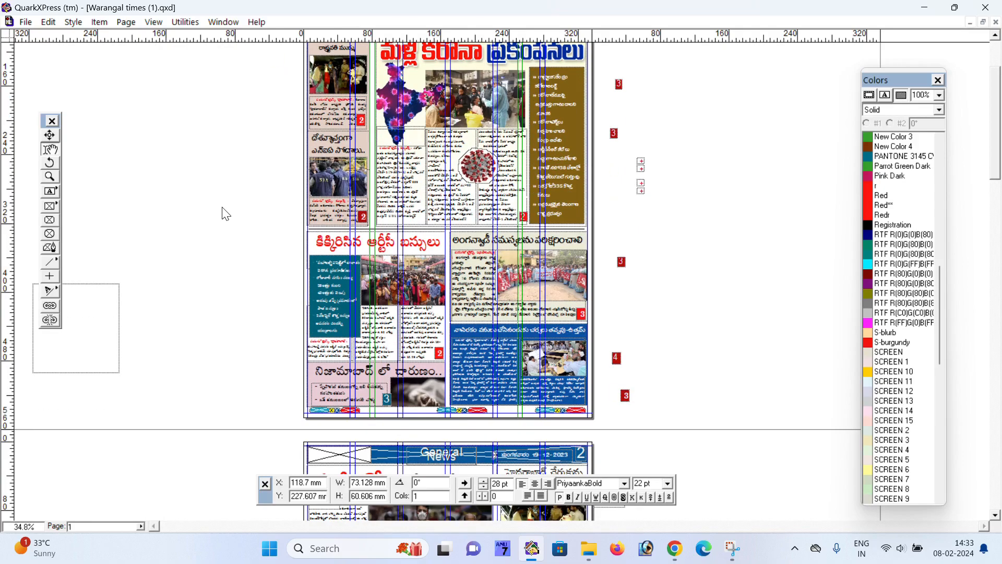
scroll(226, 214, down, 4)
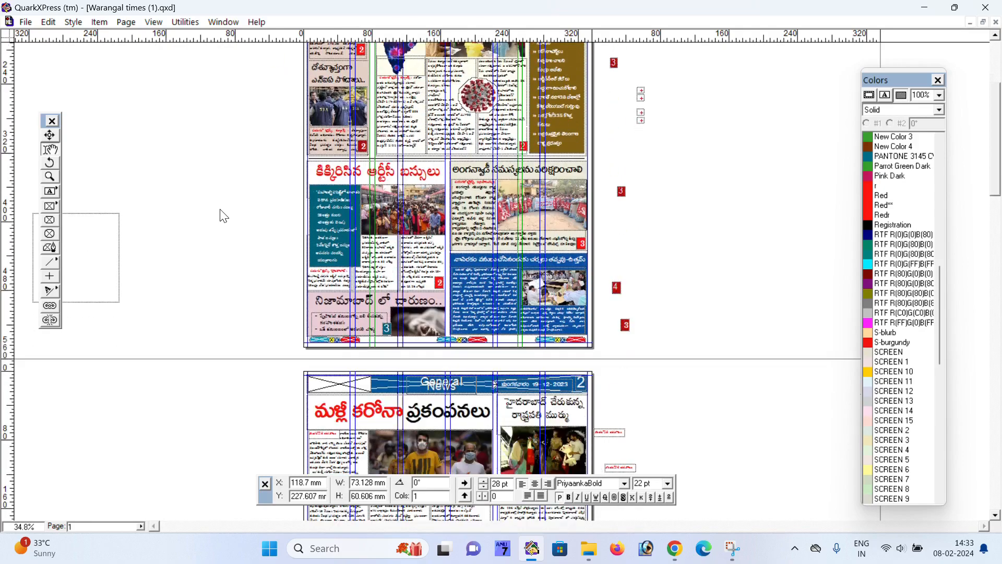
scroll(224, 215, up, 10)
scroll(222, 218, down, 8)
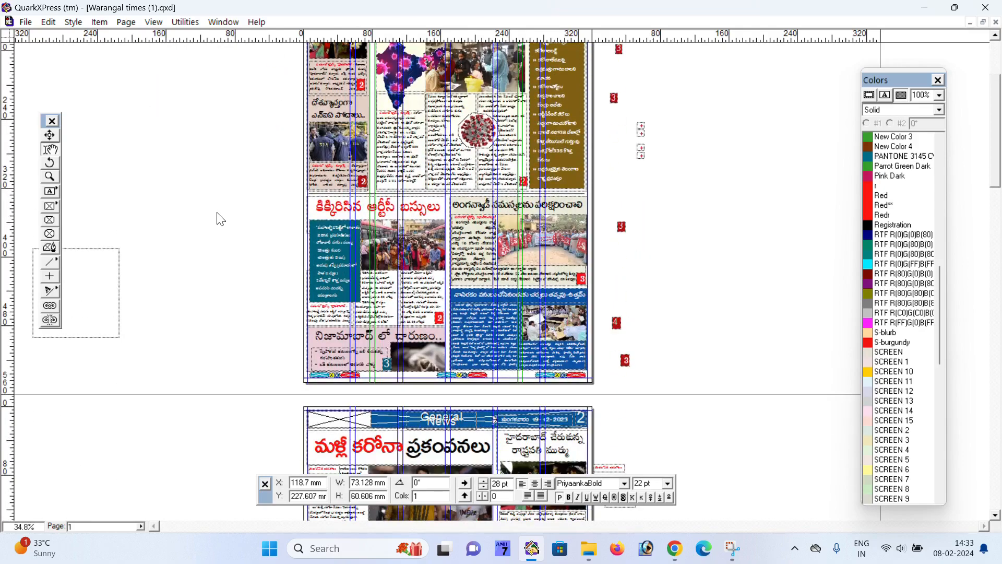
scroll(219, 217, up, 5)
scroll(366, 250, down, 12)
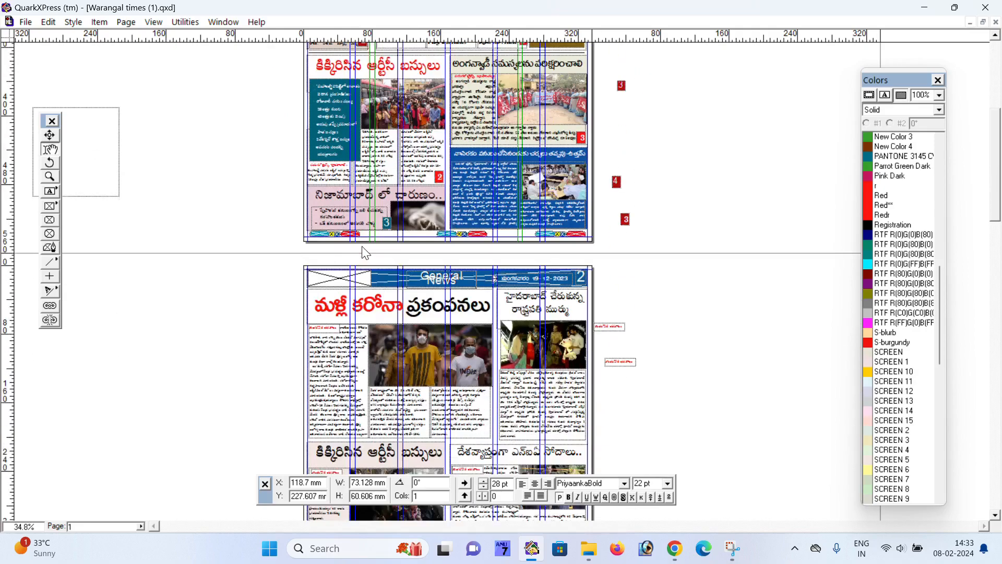
scroll(354, 188, up, 5)
scroll(313, 154, up, 4)
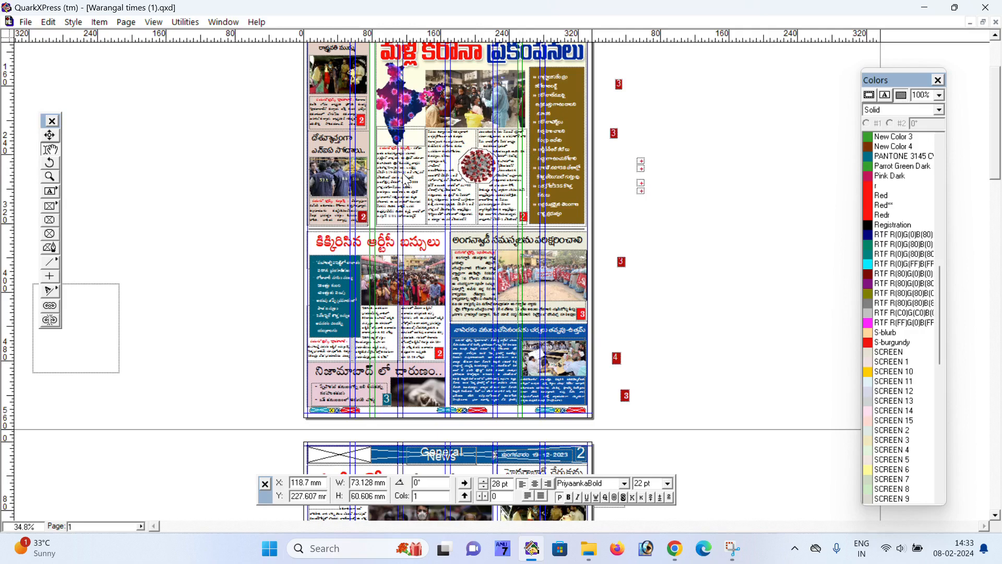
Select items in the lower front-page stories one by one, ending with the three-column body text box under the bus photo
click(394, 278)
click(485, 291)
click(496, 345)
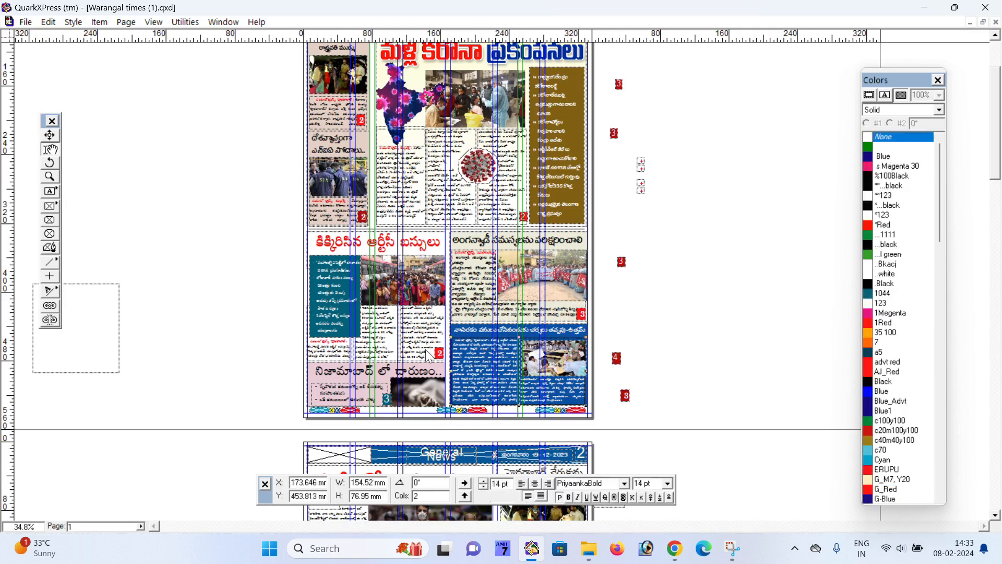
click(406, 311)
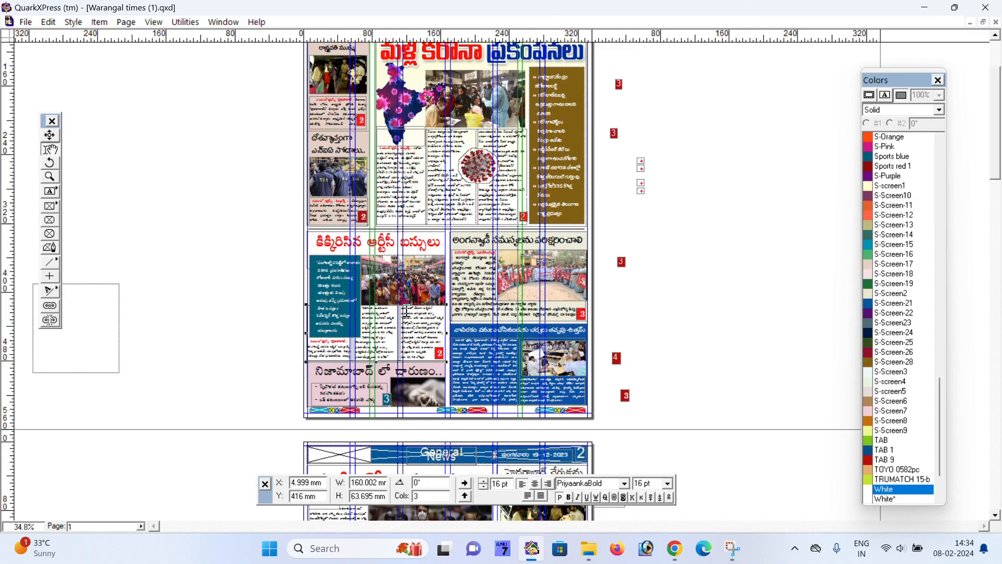
Look through pages 2 and 3 and return to the front page's masthead and lead story
scroll(406, 311, down, 15)
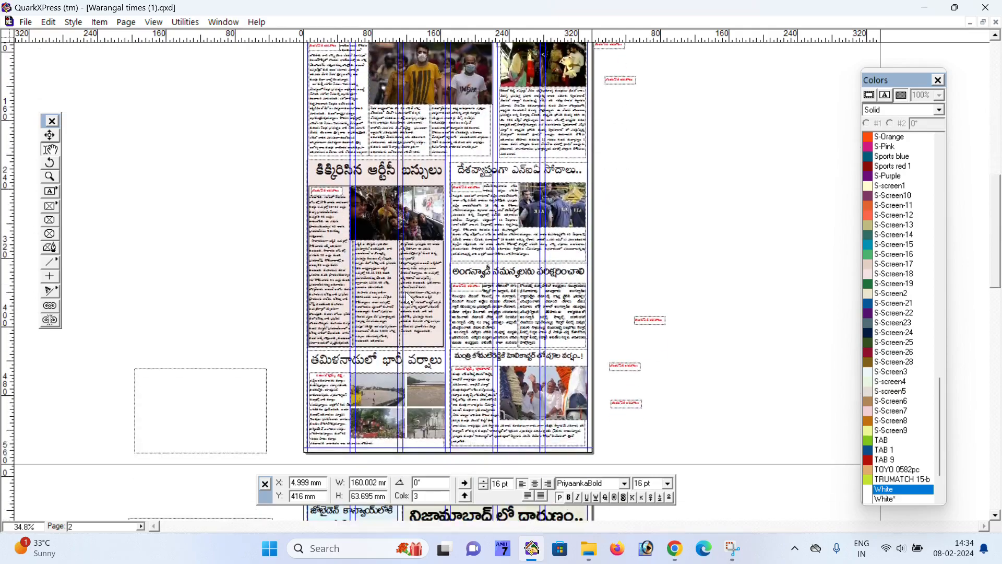
scroll(454, 334, down, 15)
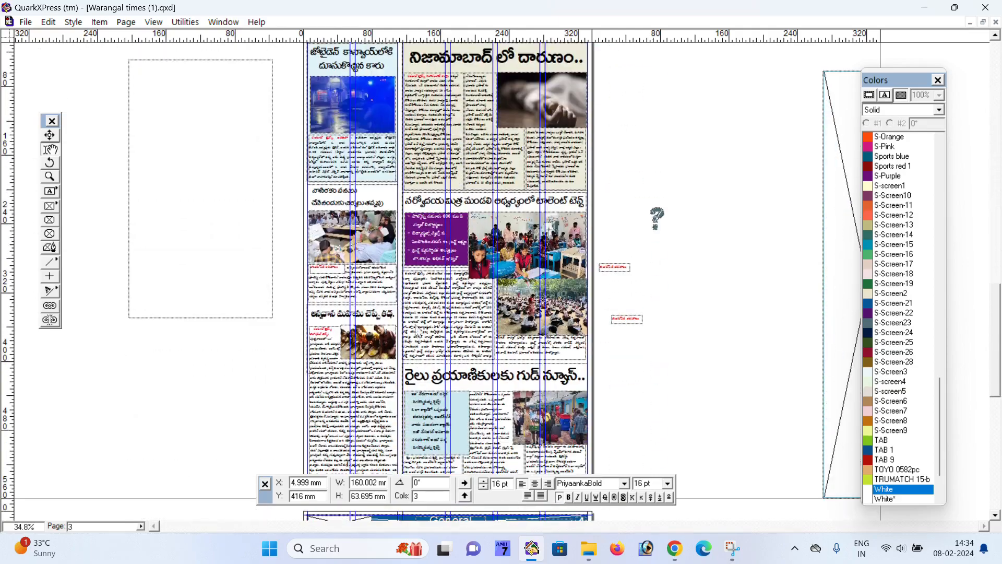
scroll(463, 338, up, 15)
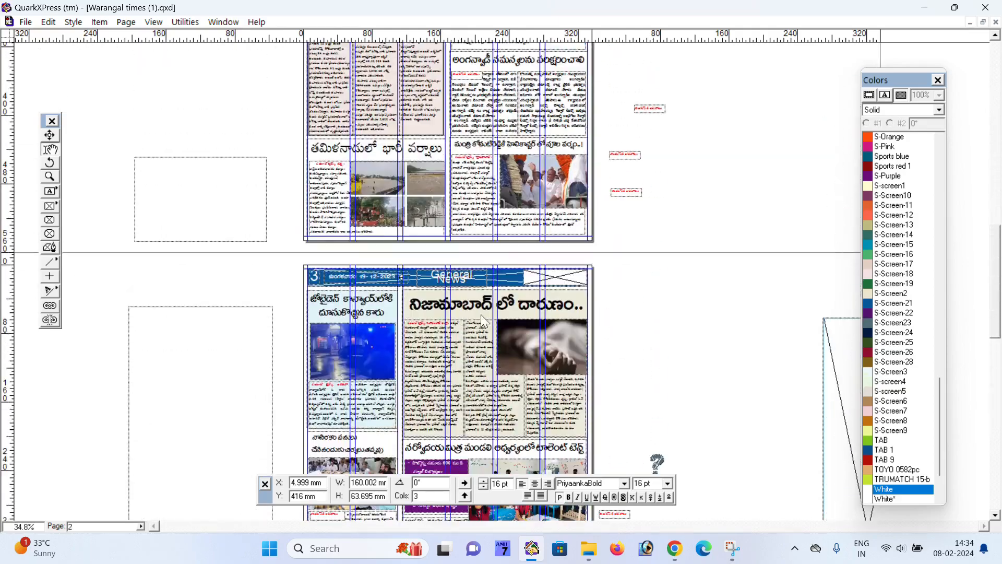
scroll(411, 282, up, 15)
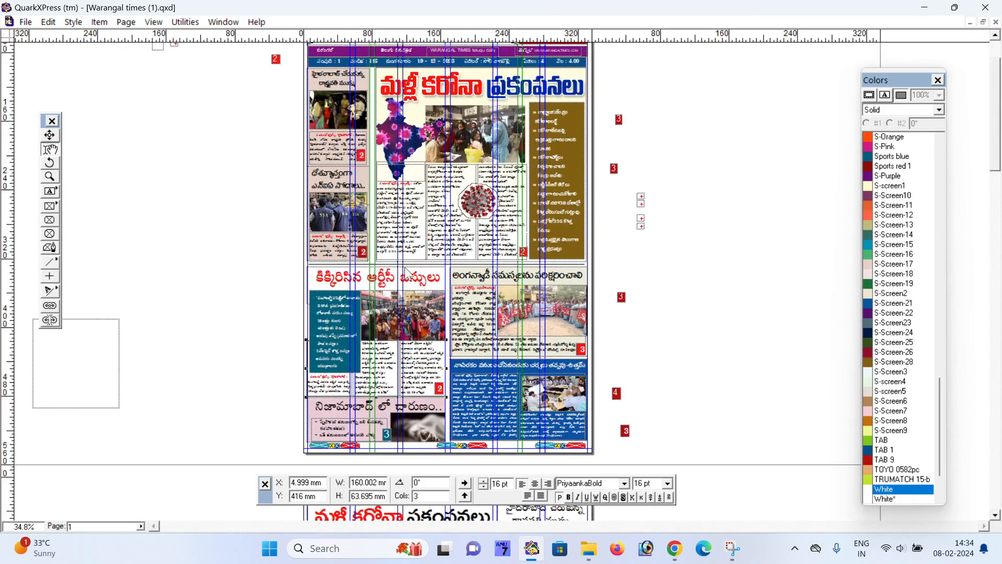
scroll(398, 235, down, 2)
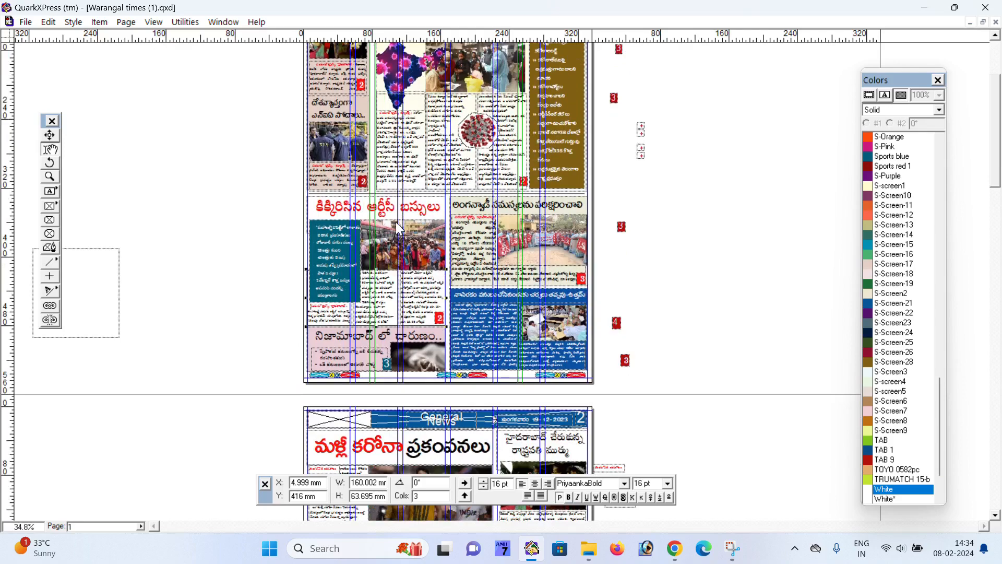
scroll(396, 222, up, 4)
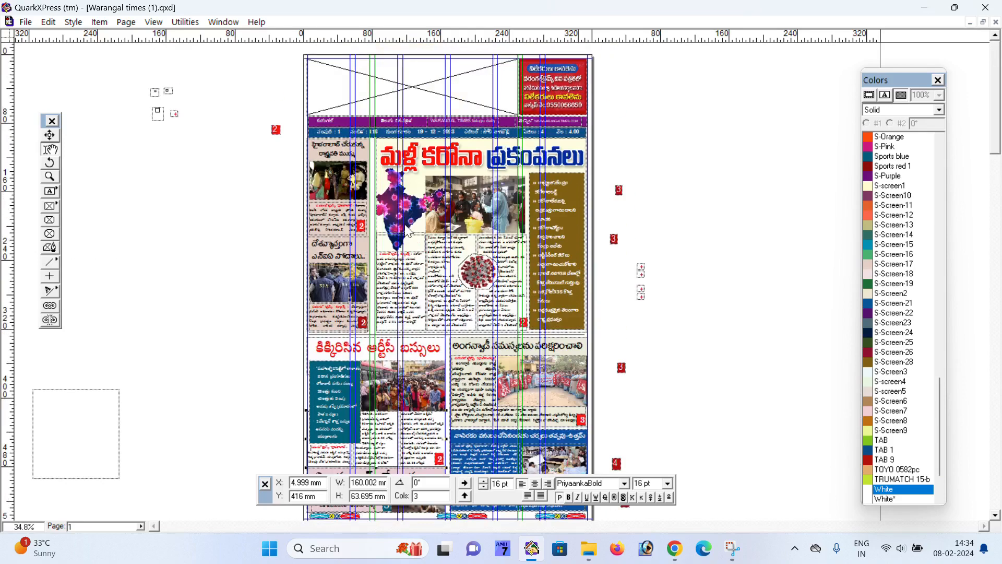
Select the background box behind the front page's corona lead story and shift the Measurements palette slightly aside
click(241, 218)
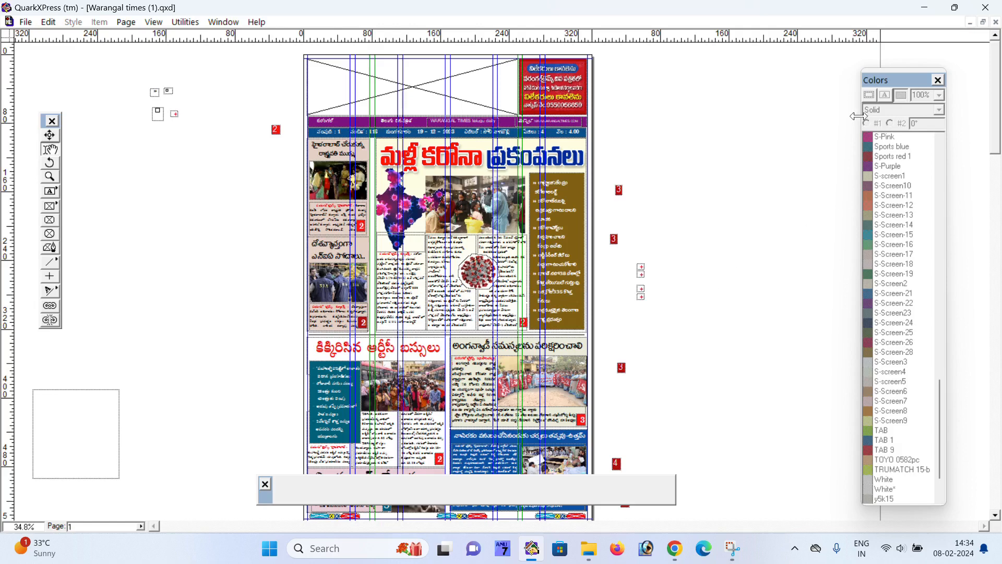
click(342, 184)
click(197, 208)
click(437, 156)
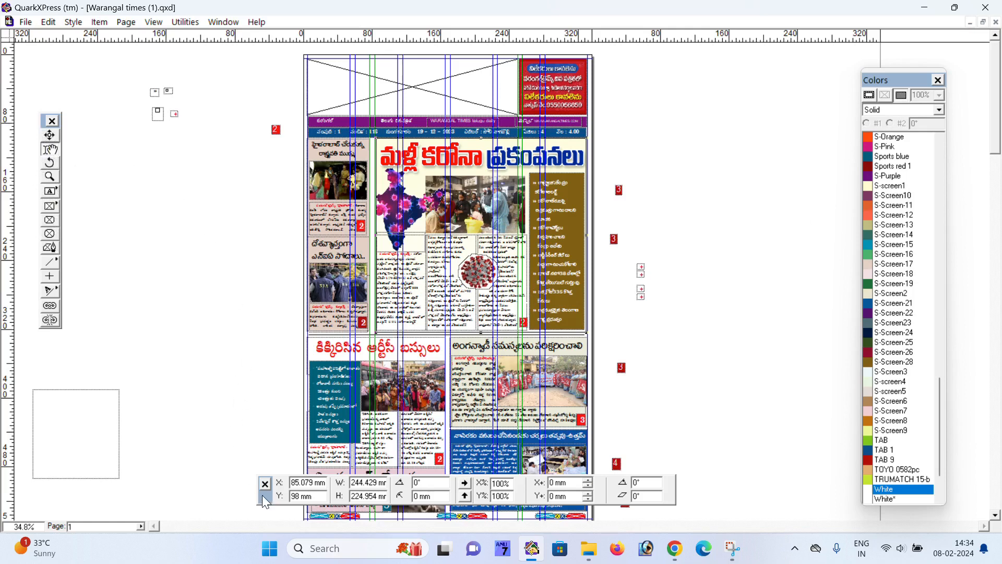
drag(263, 497, 251, 503)
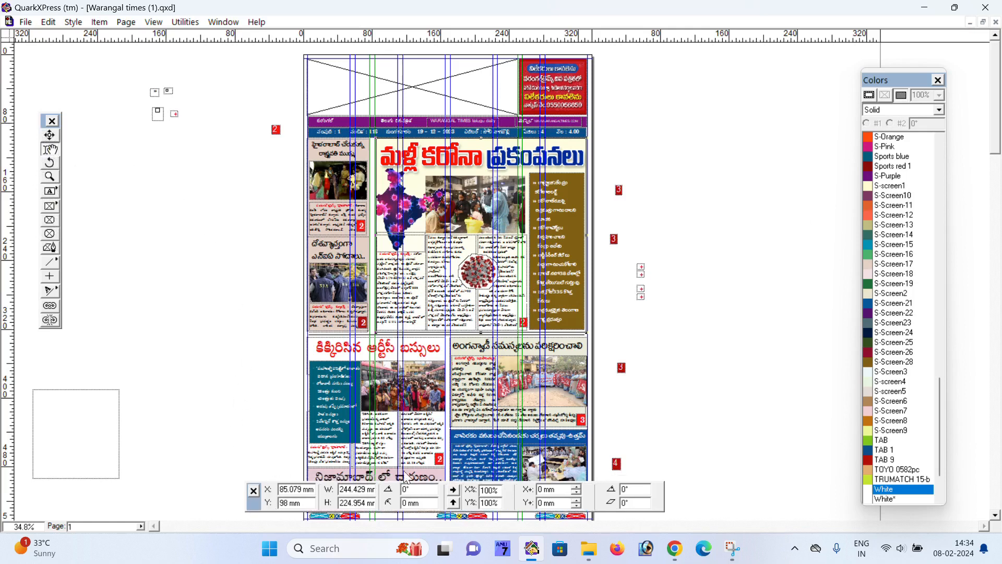
Select the teal bullet-point box and the red bus-story headline box, highlight the whole headline, and release the text selection
click(319, 398)
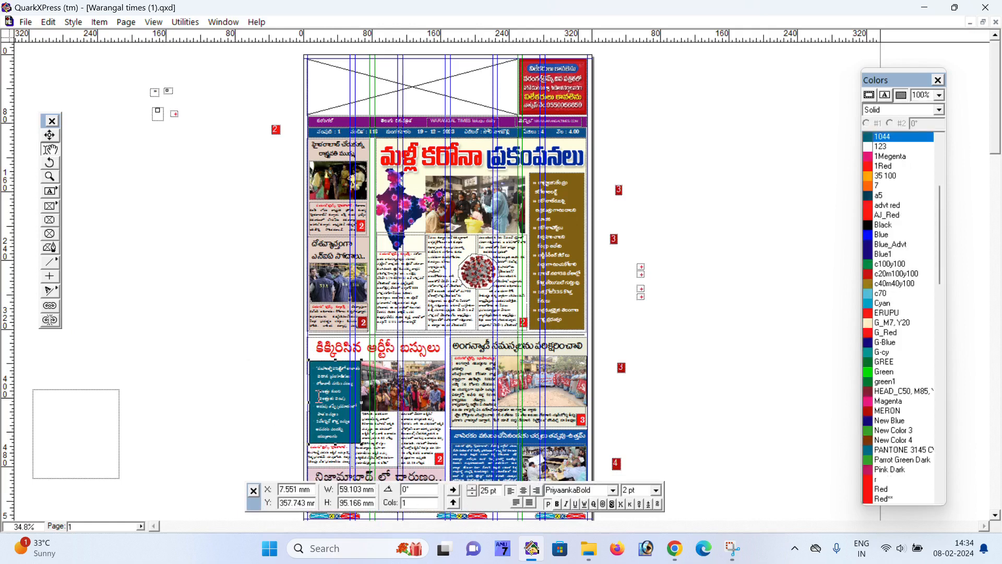
click(331, 360)
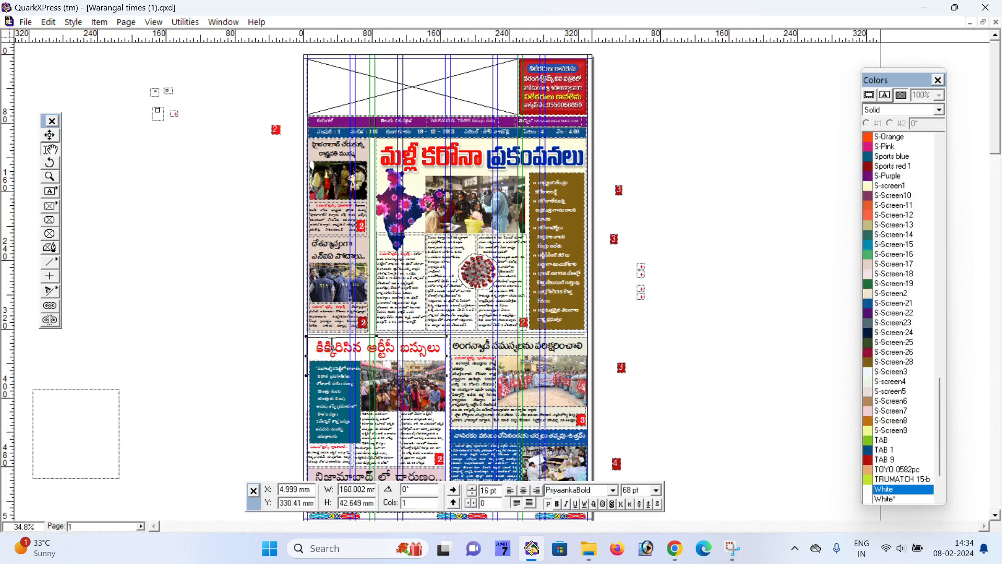
triple_click(346, 367)
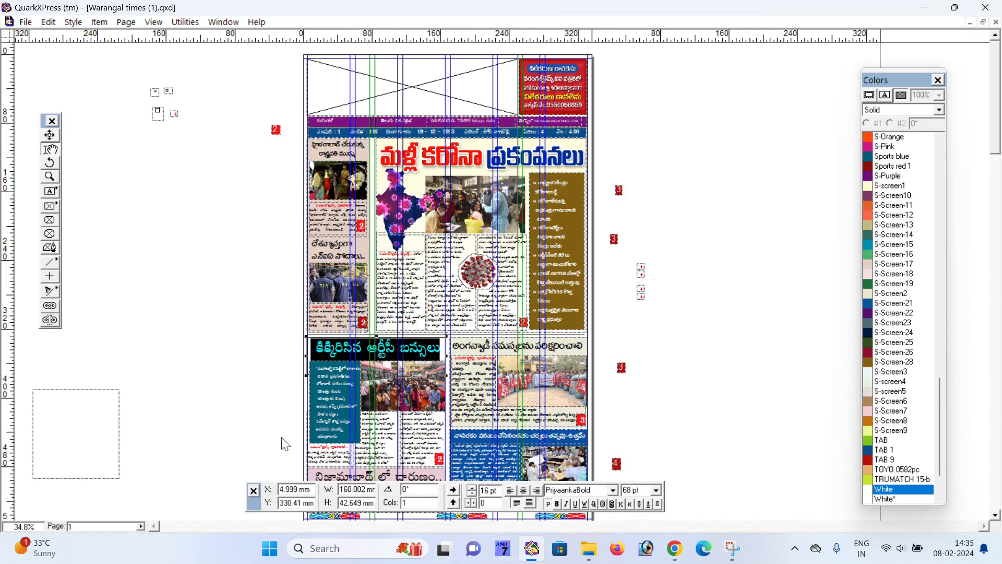
click(134, 257)
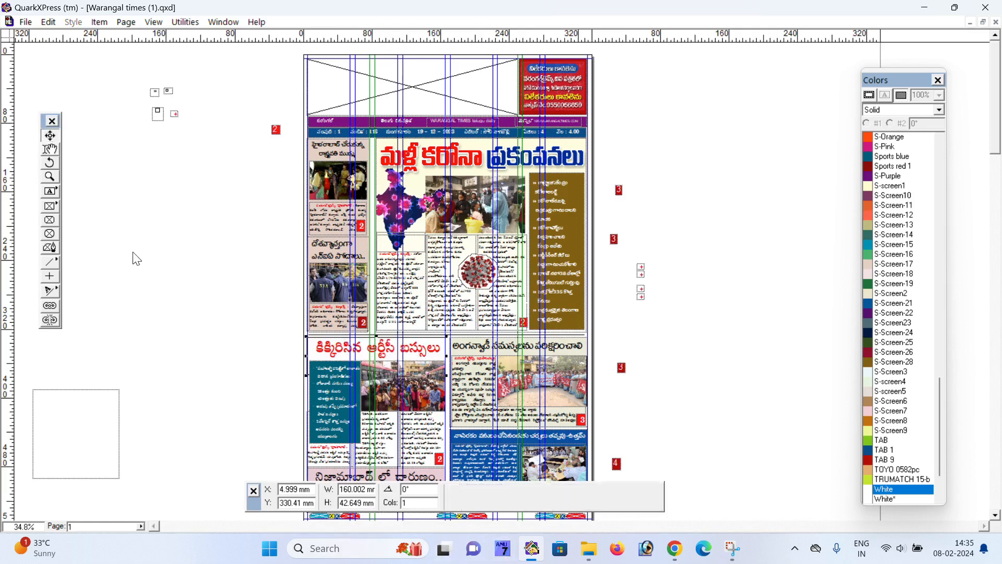
Compare the Item and Content tools by selecting the bus-story headline, the empty pasteboard box and the NIA story's headline box
click(341, 359)
click(213, 312)
click(86, 417)
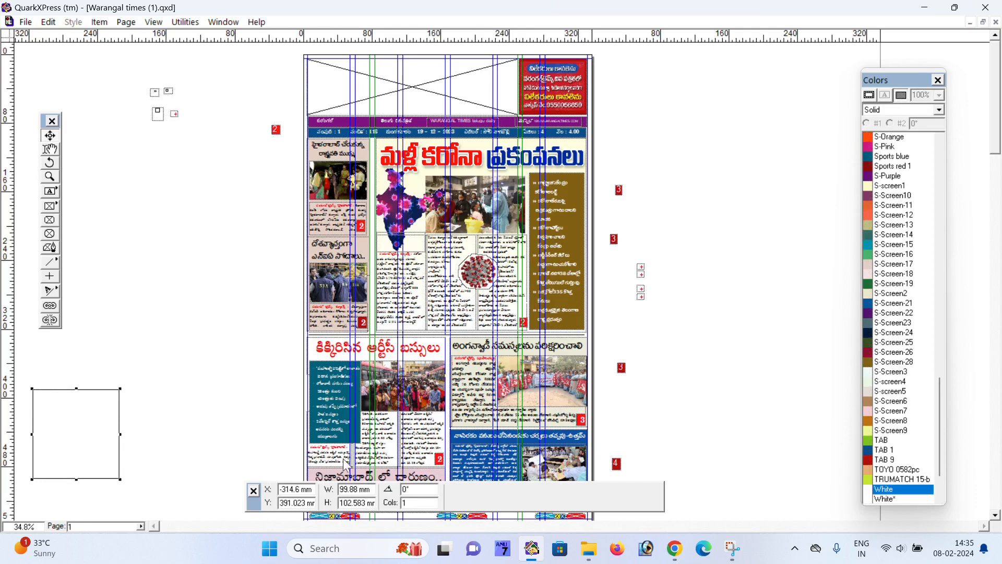
click(365, 246)
click(51, 150)
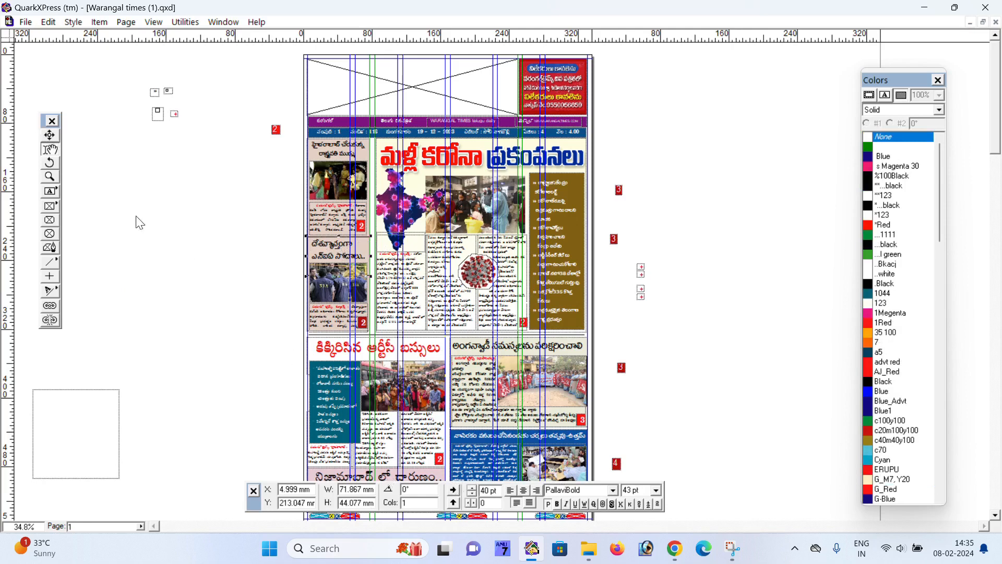
click(51, 136)
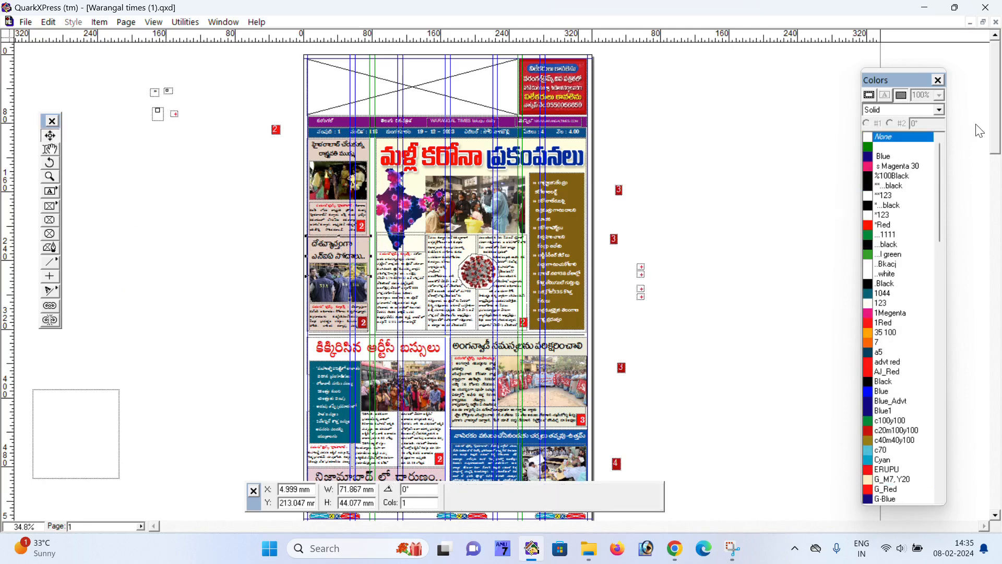
Shift the Colors palette slightly and inspect the teal bullet-point box's Modify settings without changing them
drag(909, 79, 907, 96)
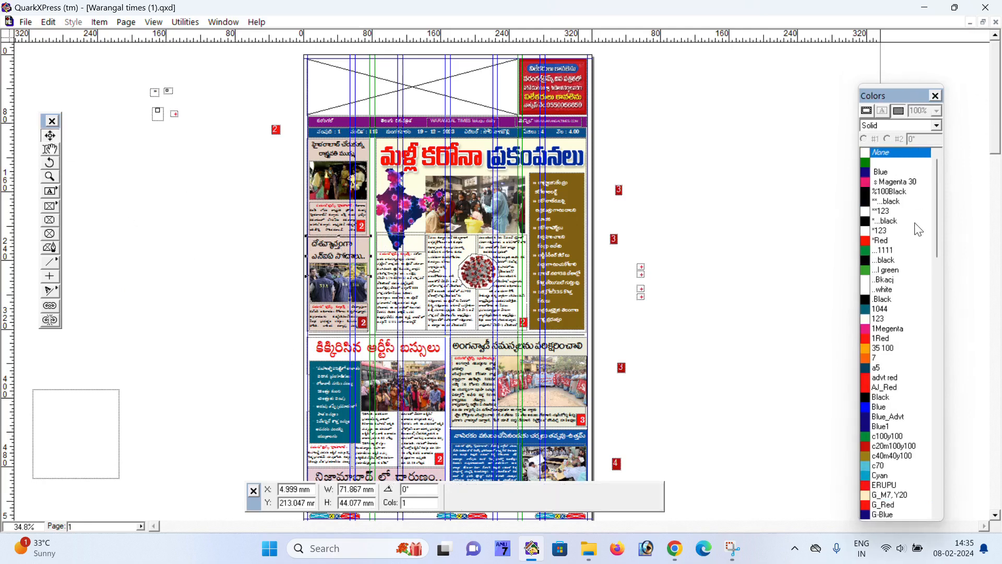
click(516, 152)
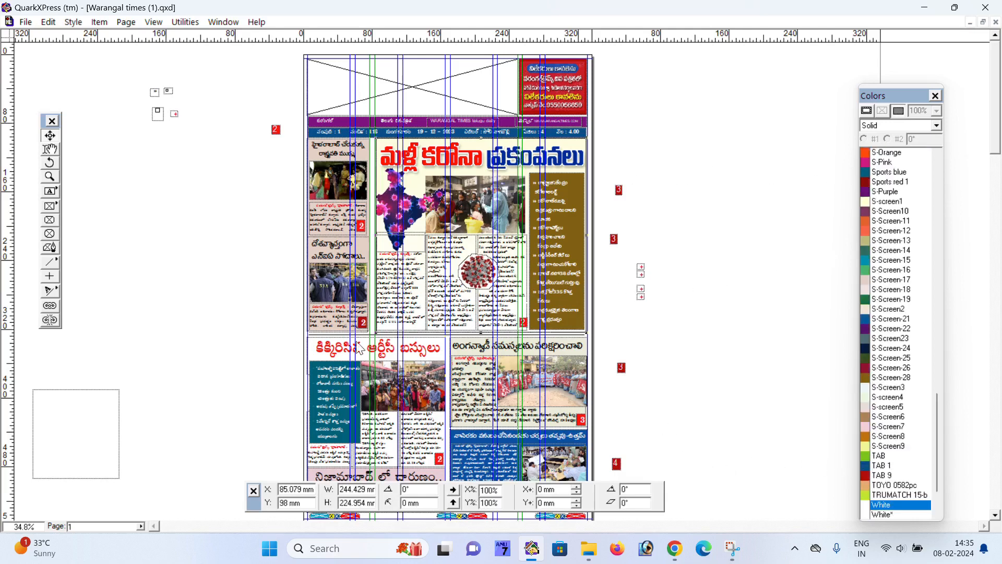
double_click(343, 408)
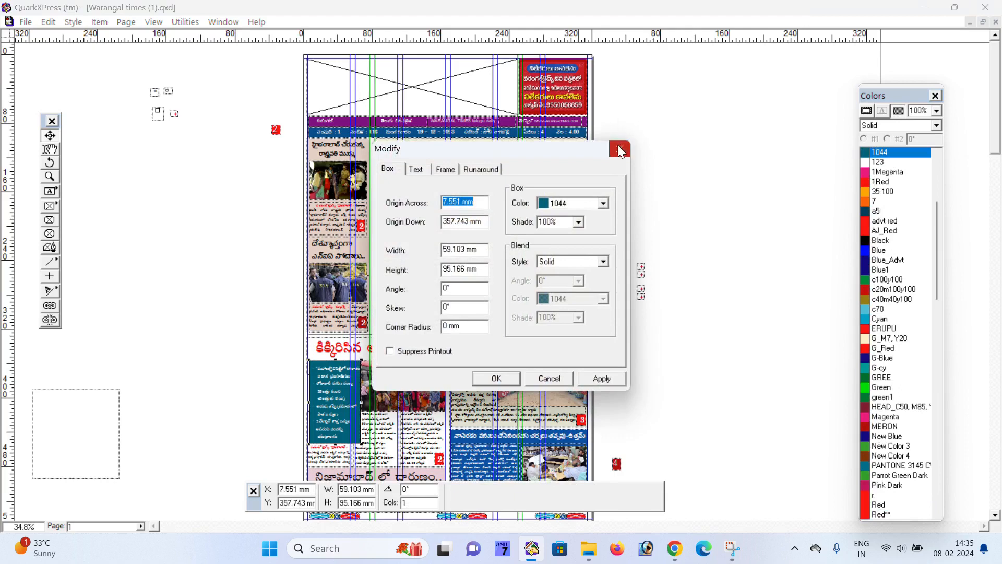
click(620, 150)
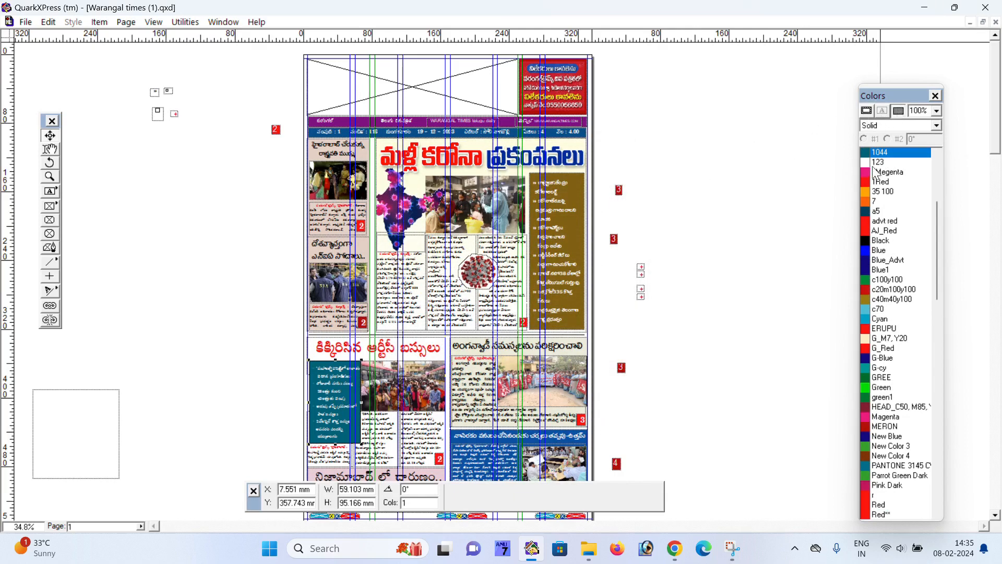
Highlight the whole bus-story headline with the Content tool and show its text colour in the Colors palette
click(406, 355)
click(51, 150)
key(ctrl+a)
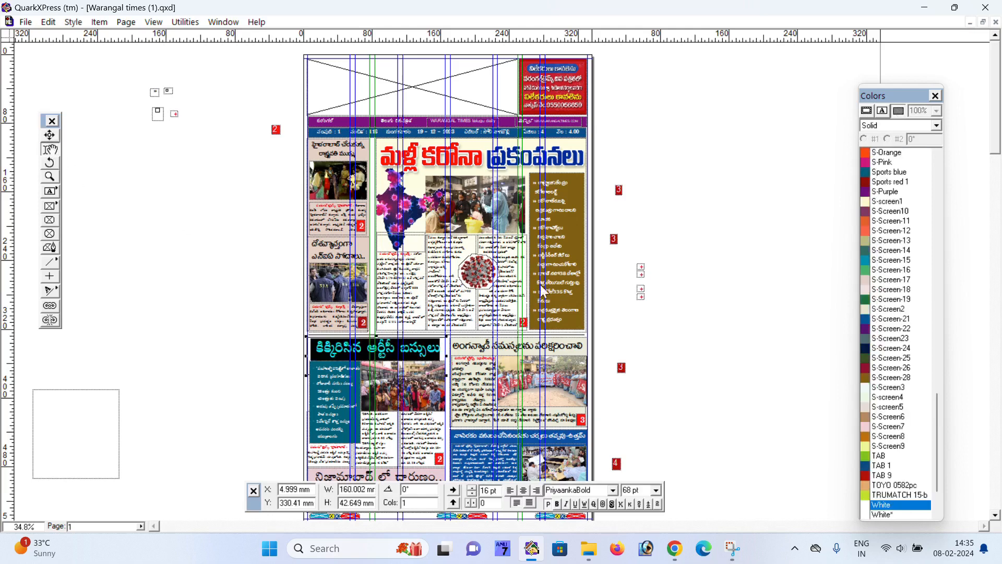
click(882, 112)
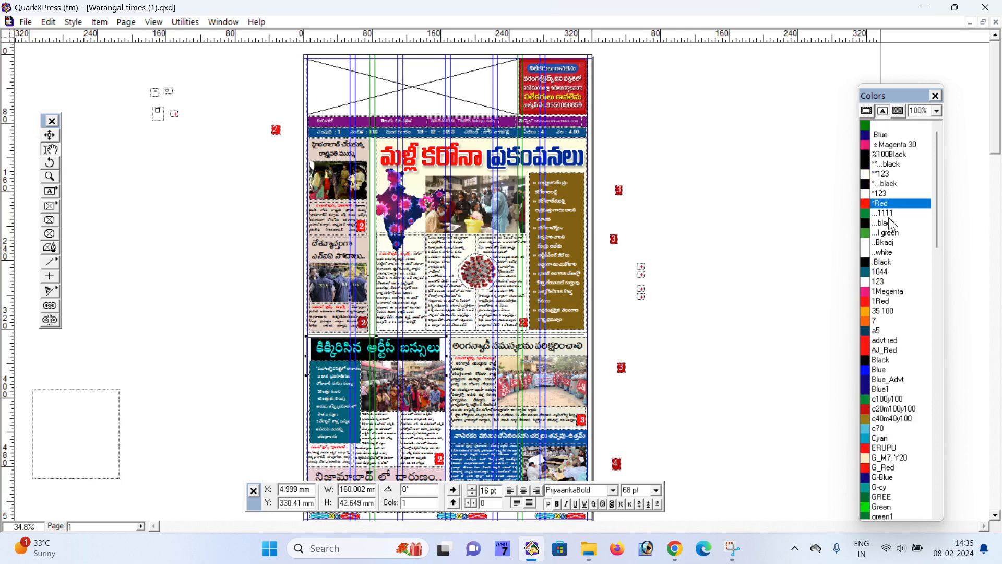
click(808, 221)
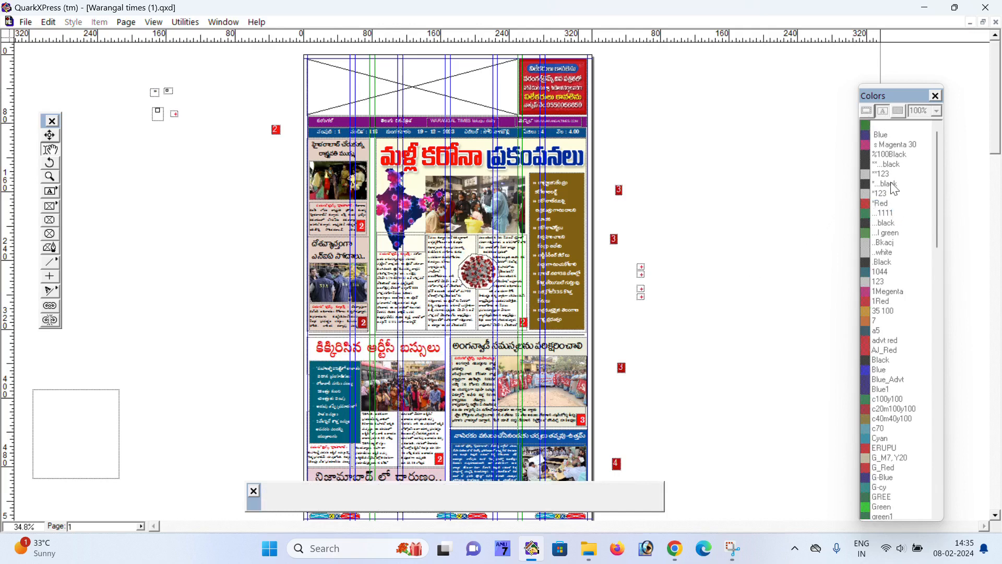
Check the lower front-page stories and close the Measurements palette
scroll(457, 228, down, 3)
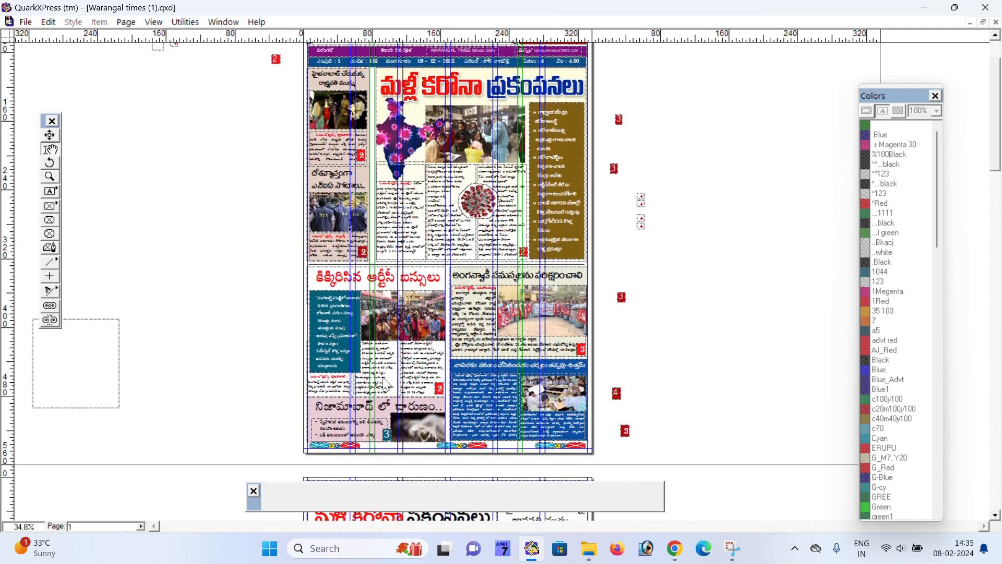
scroll(201, 329, up, 3)
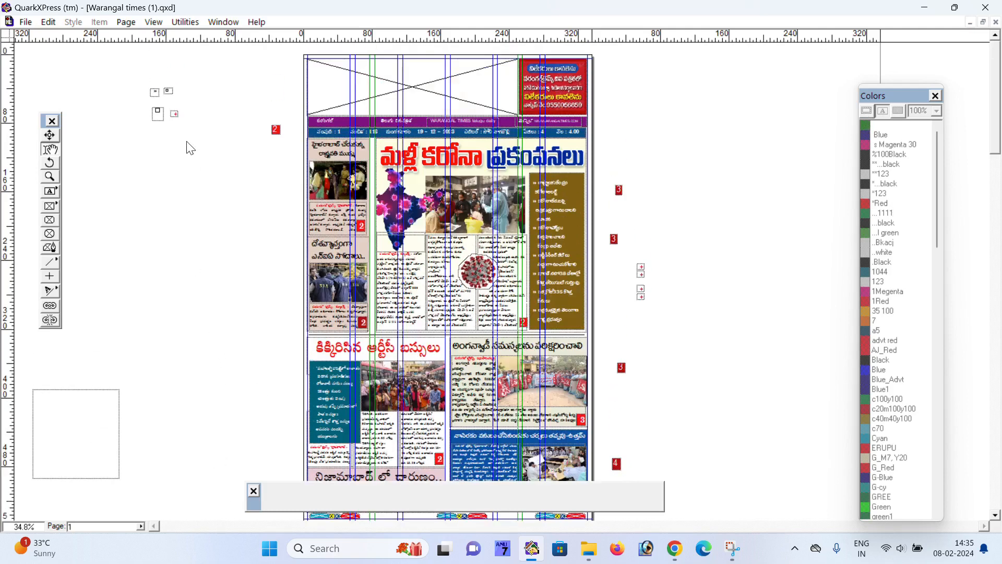
click(253, 490)
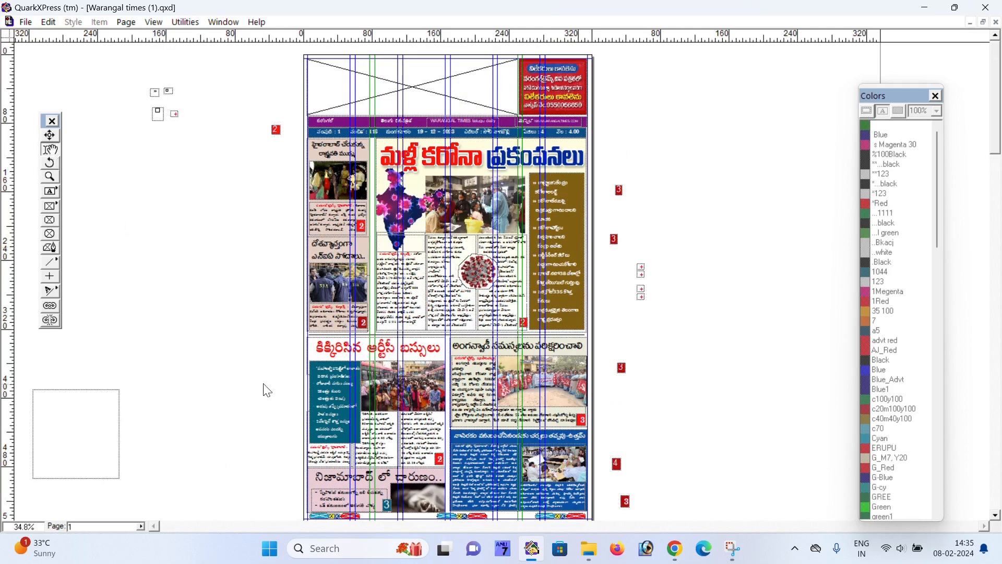
Highlight the bus-story headline and review the window arrangement and palette display commands without choosing any
triple_click(353, 355)
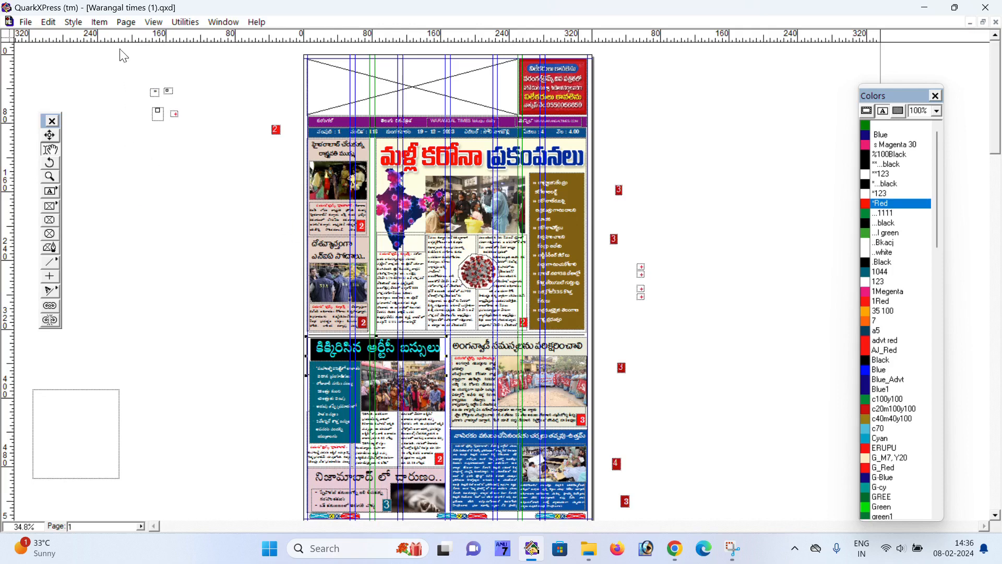
click(223, 22)
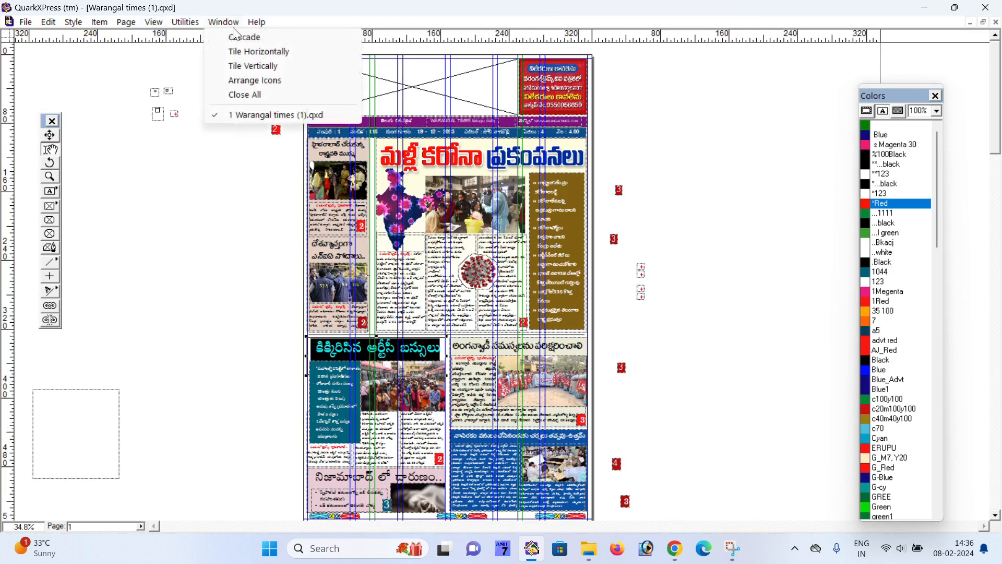
mouse_move(155, 24)
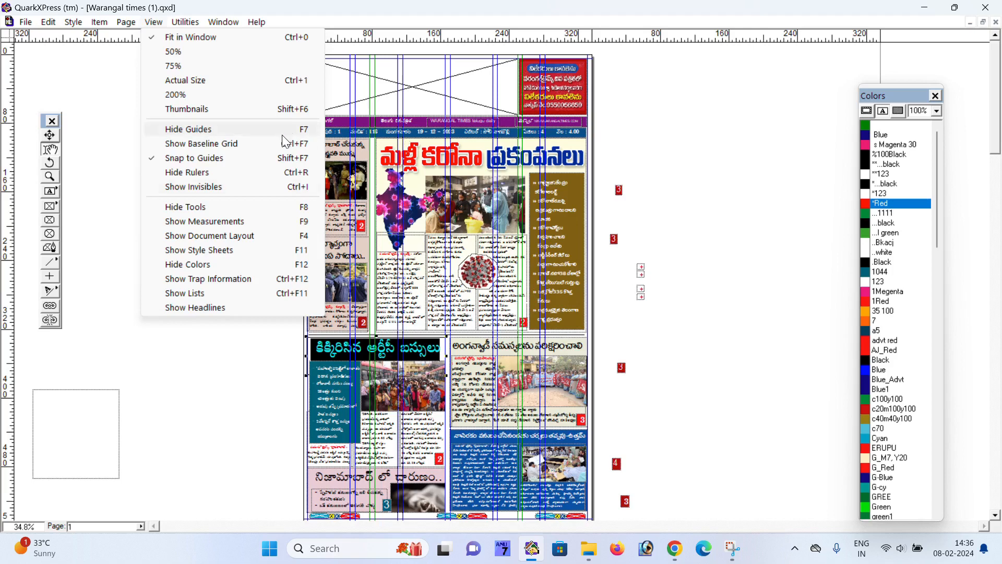
click(254, 345)
Hide the guides and examine the front page up close, from the lower stories to the corona lead story
ctrl+click(251, 296)
ctrl+click(251, 296)
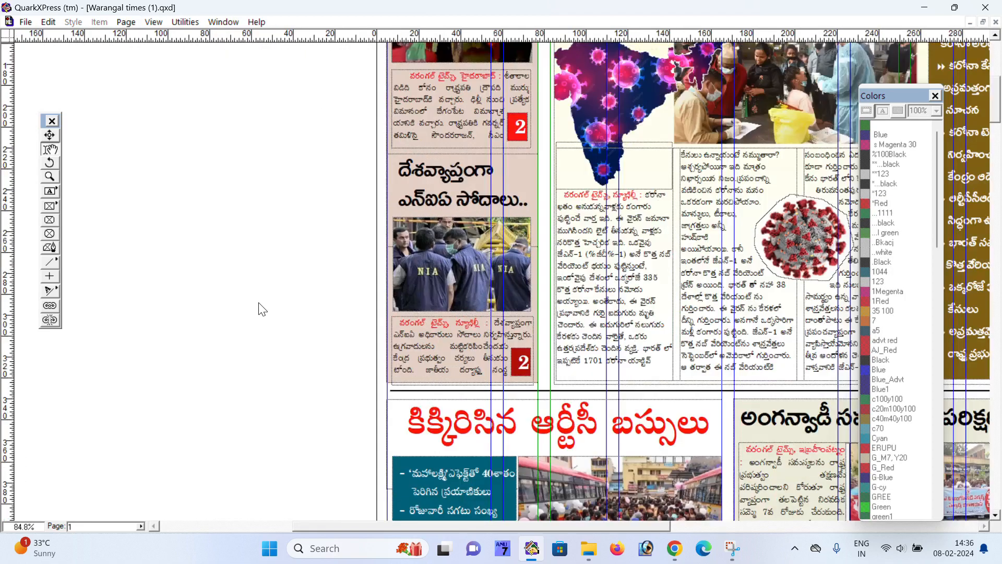
drag(449, 311, 232, 231)
scroll(486, 282, down, 3)
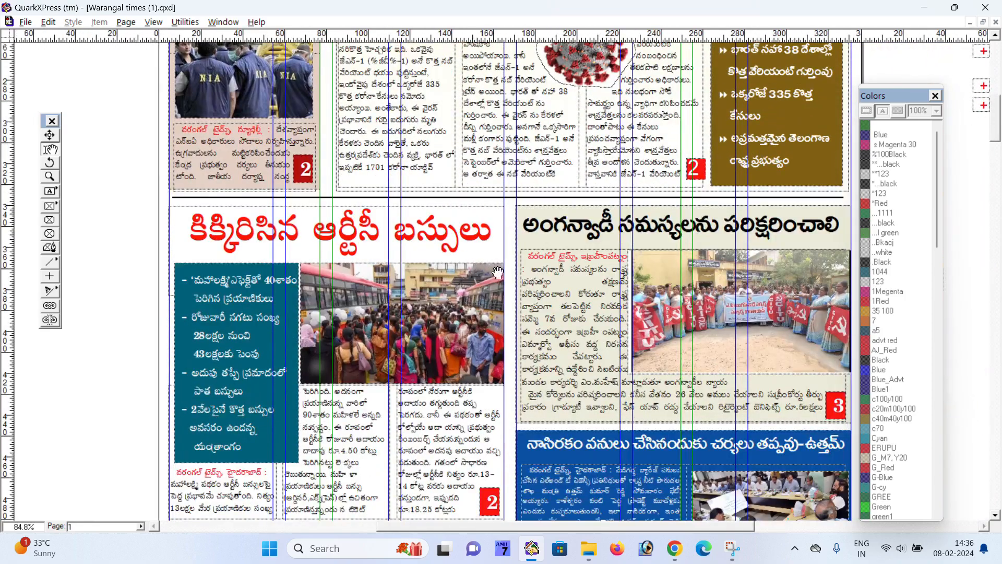
drag(593, 276, 489, 269)
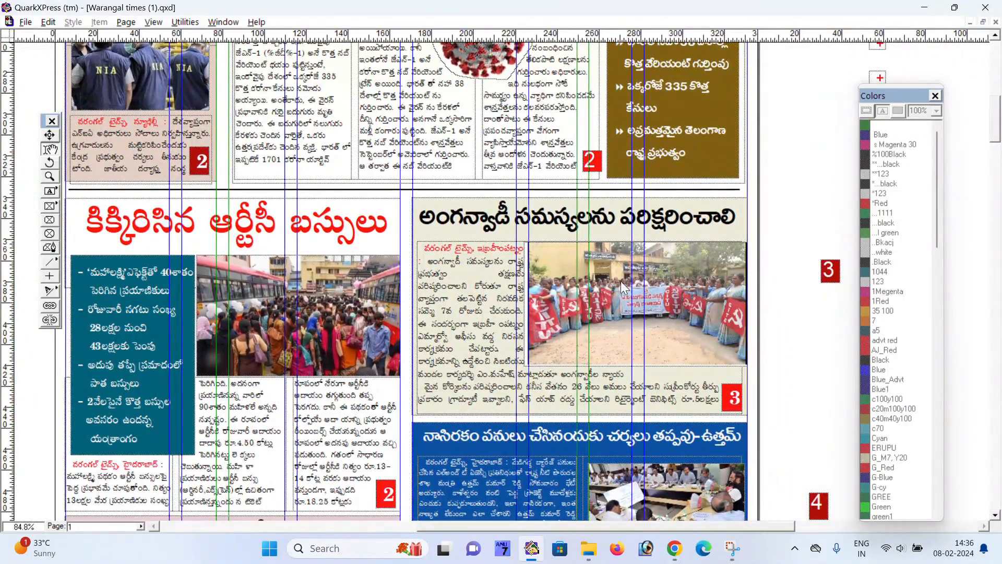
click(155, 23)
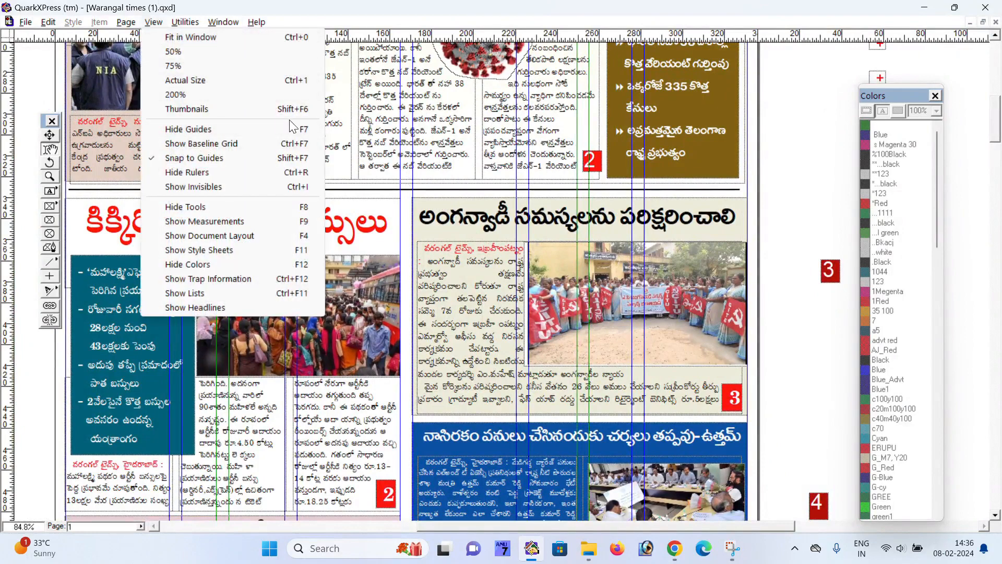
click(264, 130)
scroll(373, 248, down, 5)
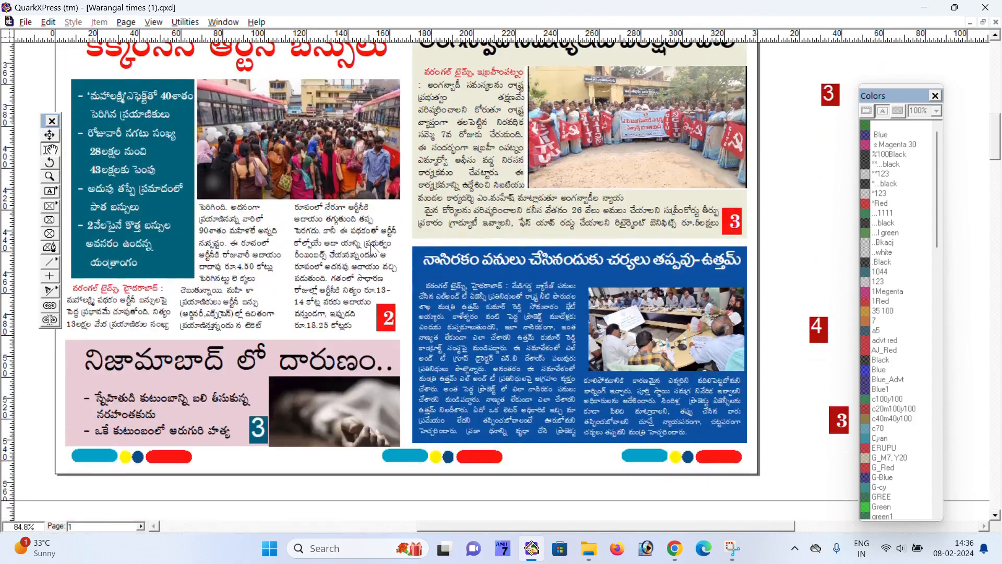
scroll(370, 243, up, 10)
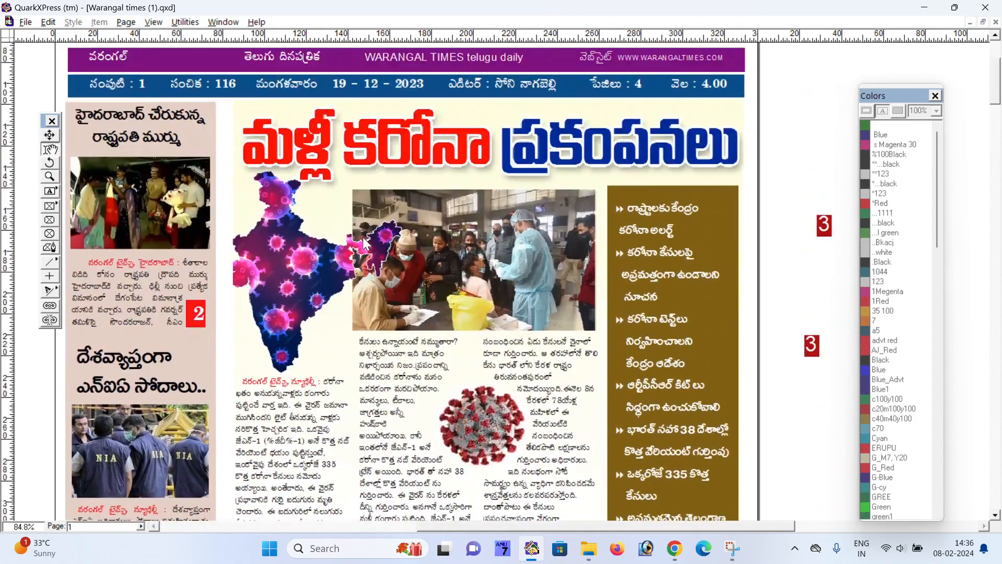
Examine the front page and the continued stories on page 2 without guides, ending at the corona lead story
scroll(362, 237, up, 5)
drag(410, 306, 468, 203)
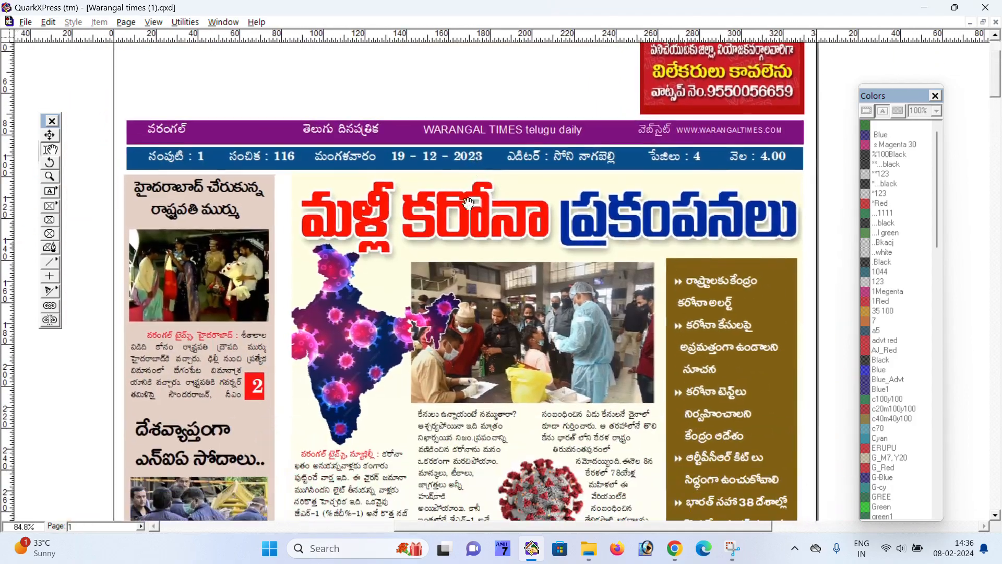
scroll(464, 265, down, 12)
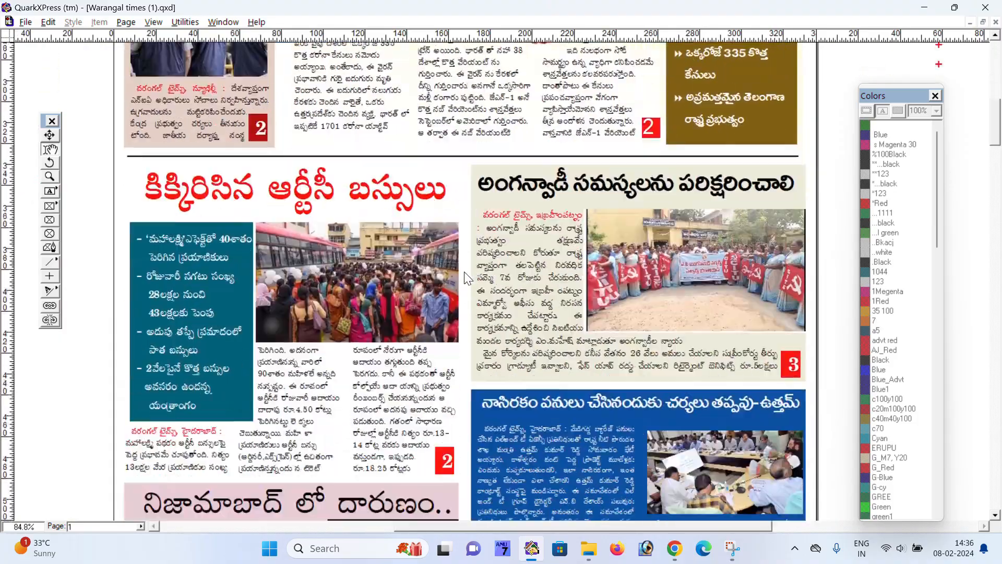
scroll(466, 278, down, 15)
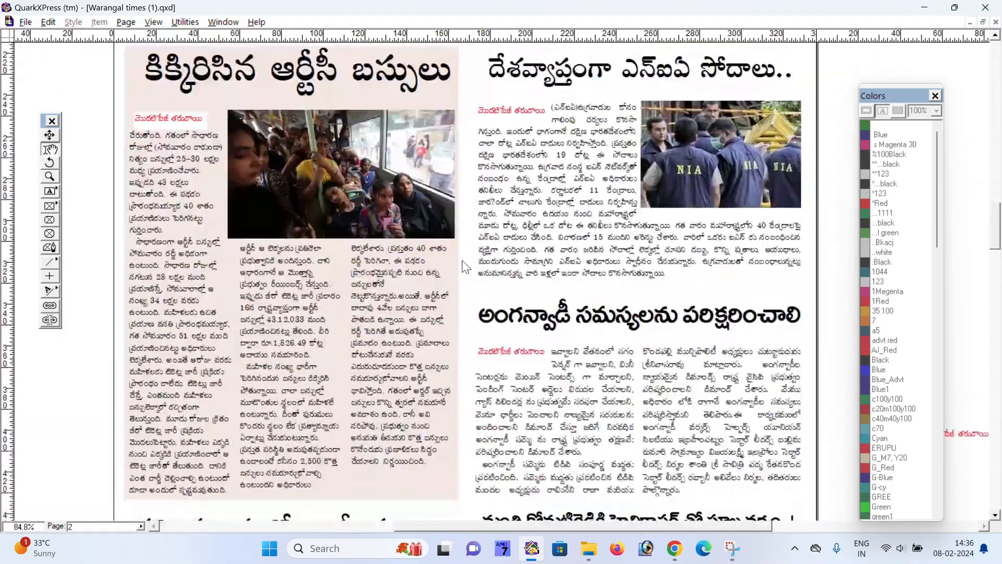
scroll(466, 267, down, 10)
scroll(463, 309, up, 7)
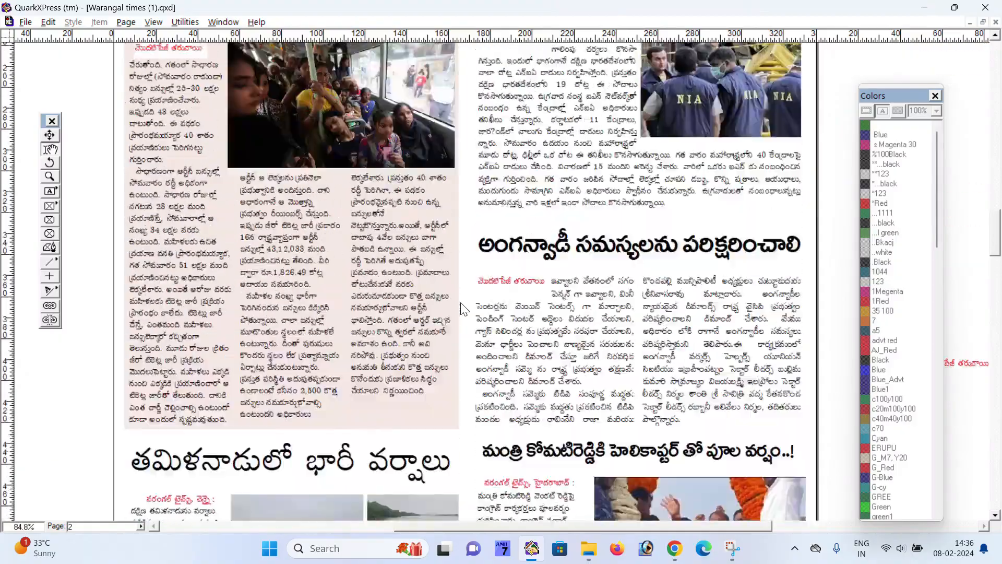
scroll(460, 309, up, 15)
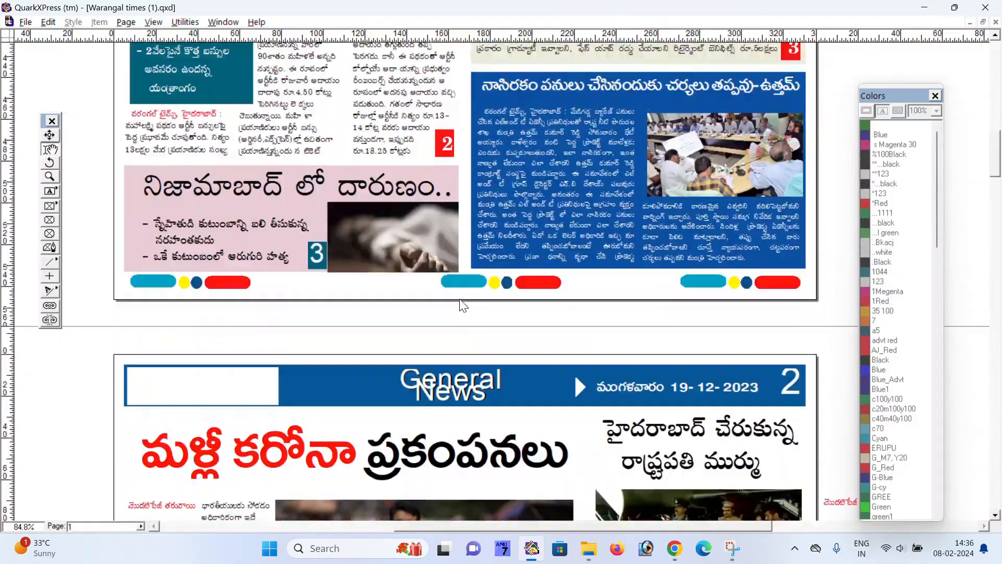
scroll(462, 306, down, 3)
scroll(464, 324, up, 5)
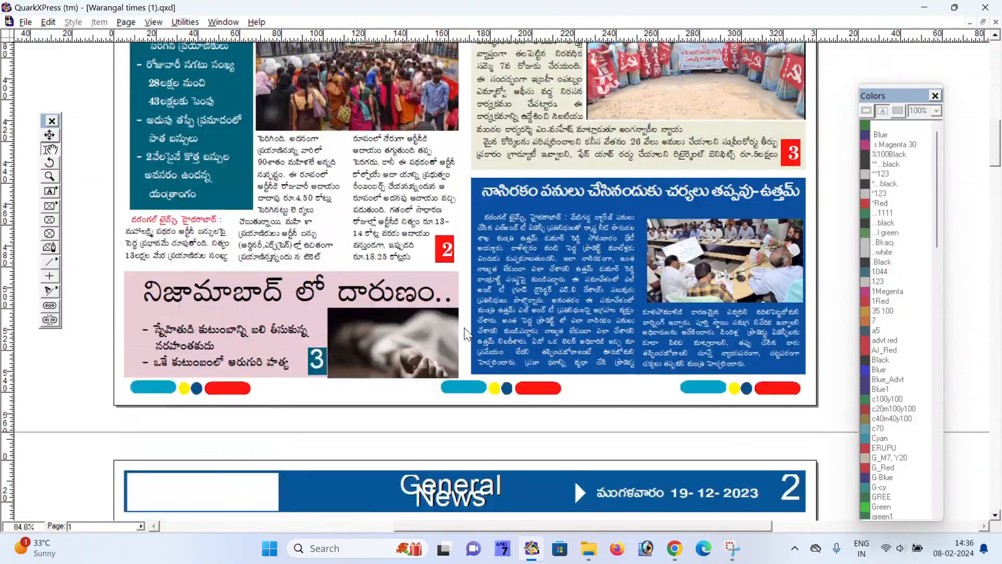
scroll(465, 331, up, 15)
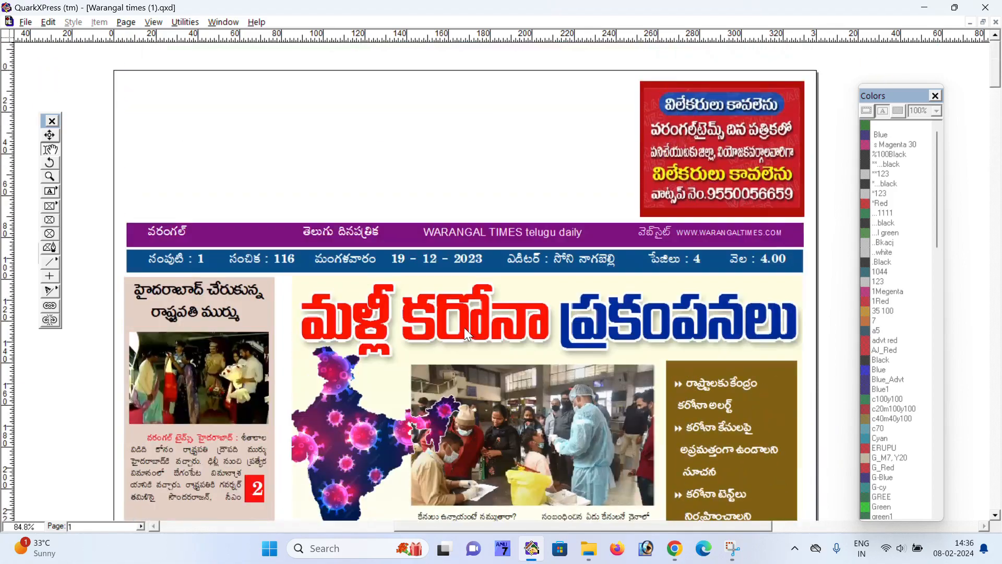
scroll(465, 331, down, 3)
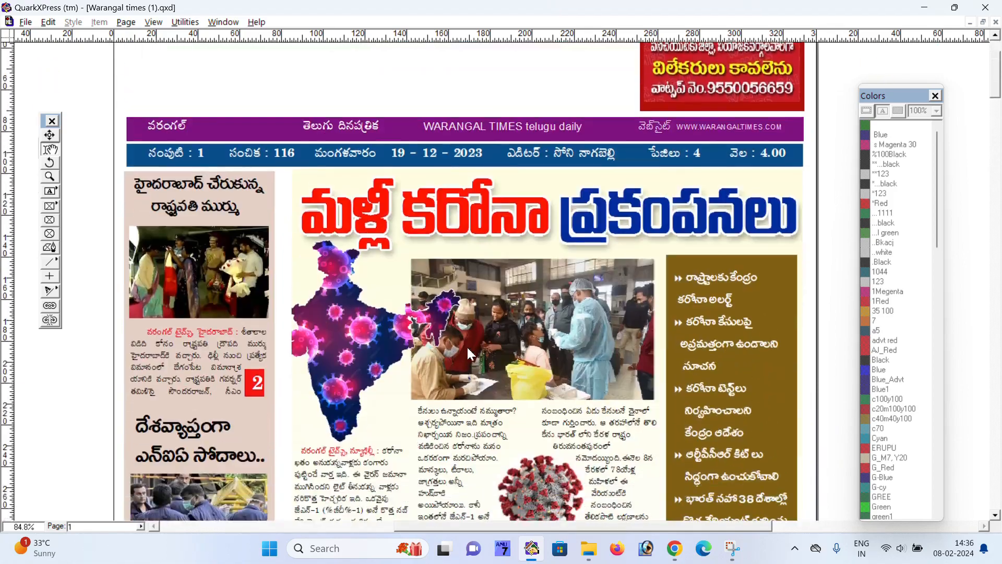
Show the guides over the layout and check them against the corona lead story on the front page
click(152, 22)
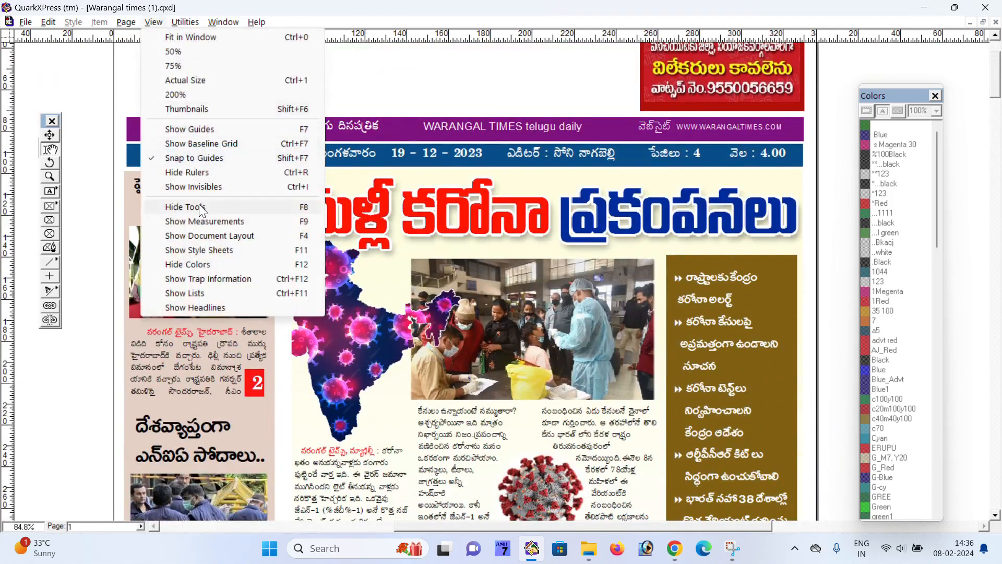
click(192, 129)
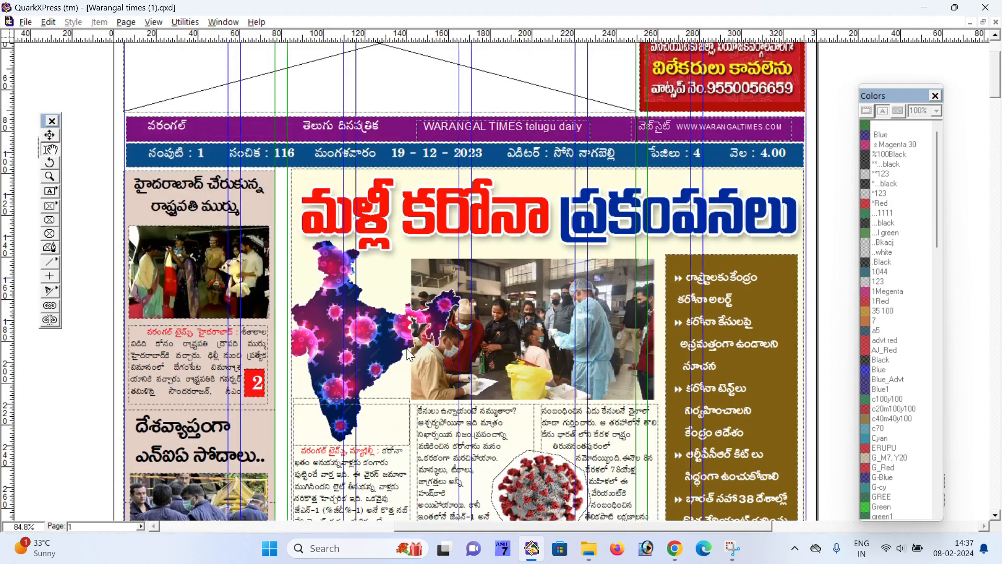
scroll(406, 349, down, 5)
scroll(406, 349, up, 3)
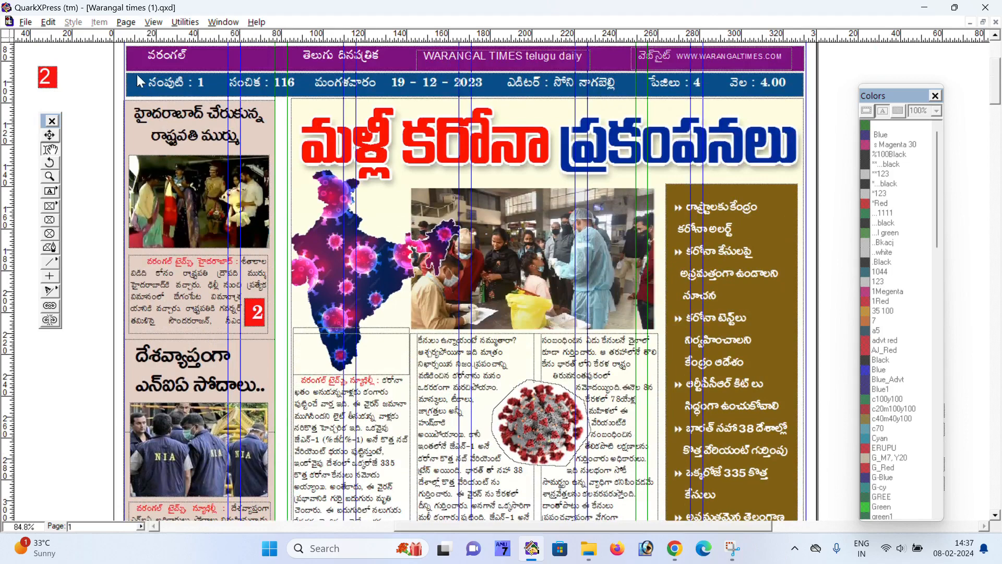
Hide the Tools palette and look over the front page down to the bus story
click(152, 21)
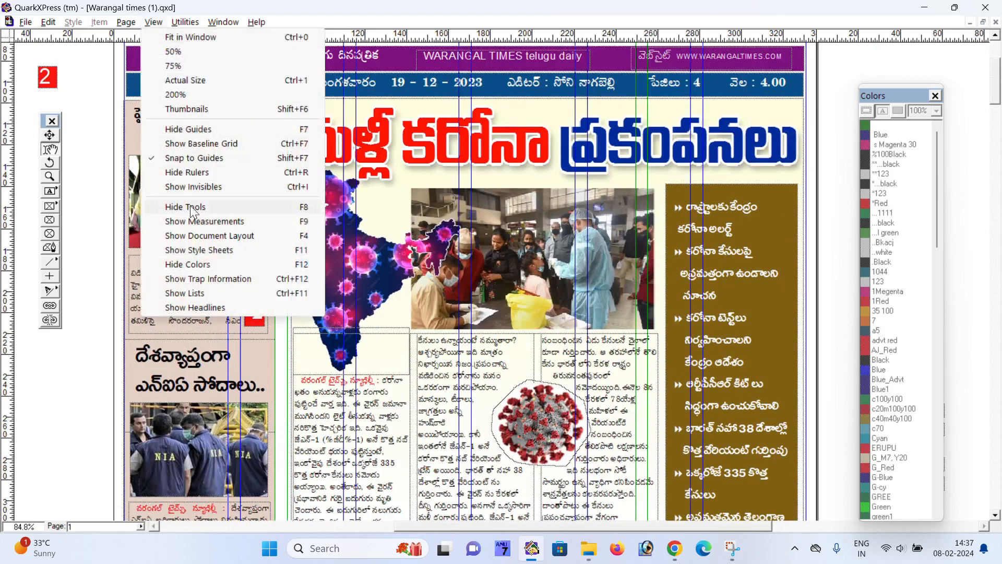
click(152, 207)
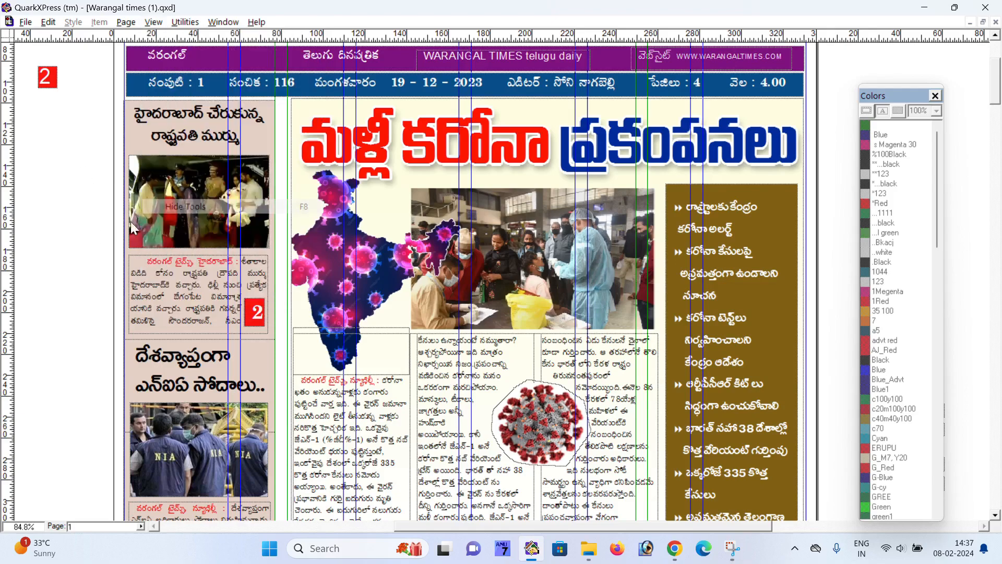
scroll(443, 200, down, 5)
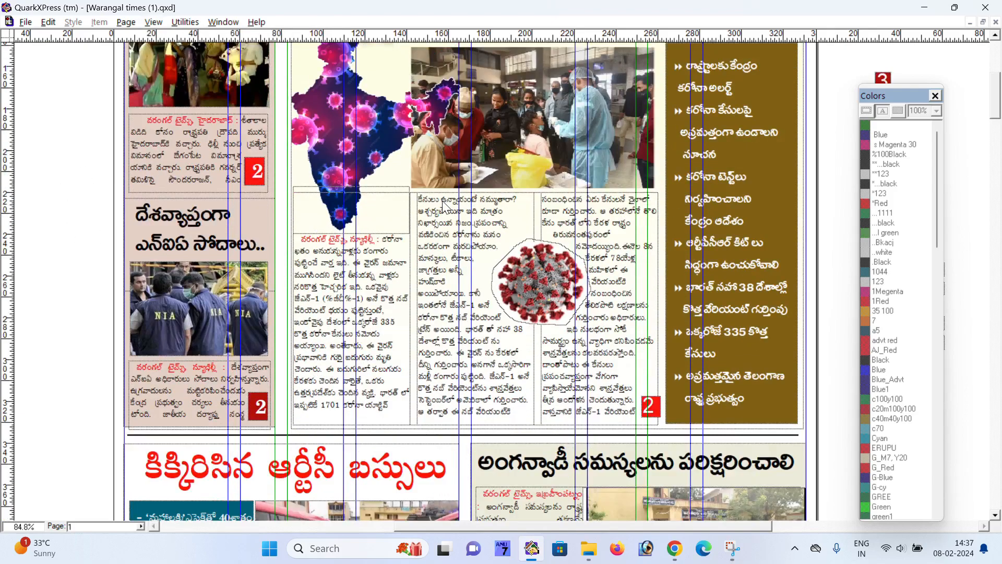
scroll(442, 201, down, 10)
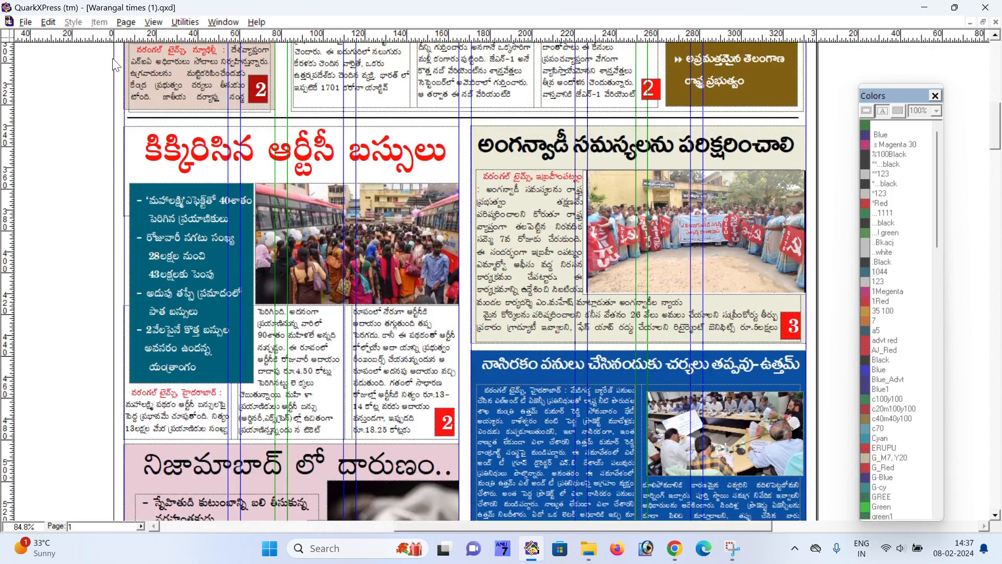
Review the palette display commands and show the Tools palette again
click(152, 23)
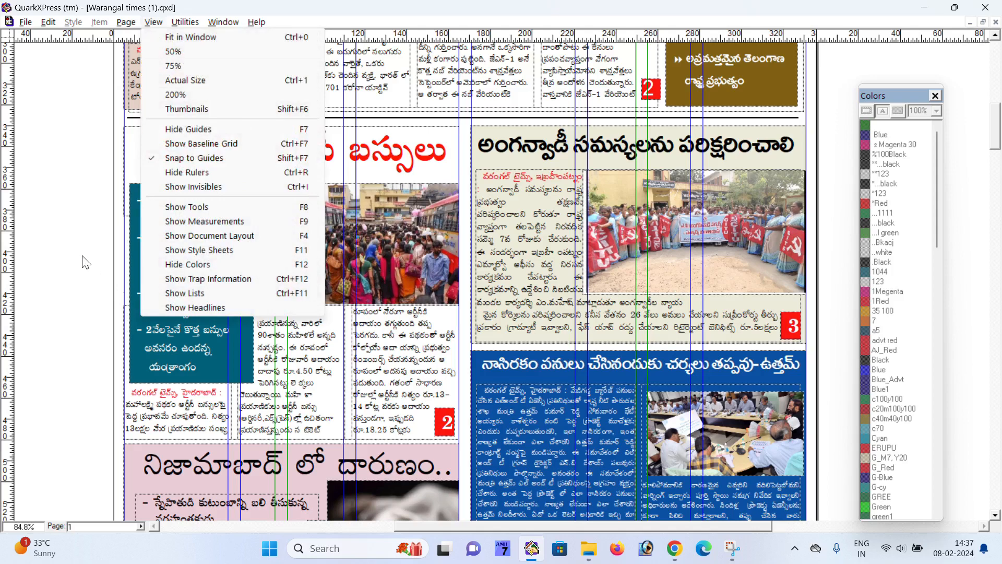
click(403, 202)
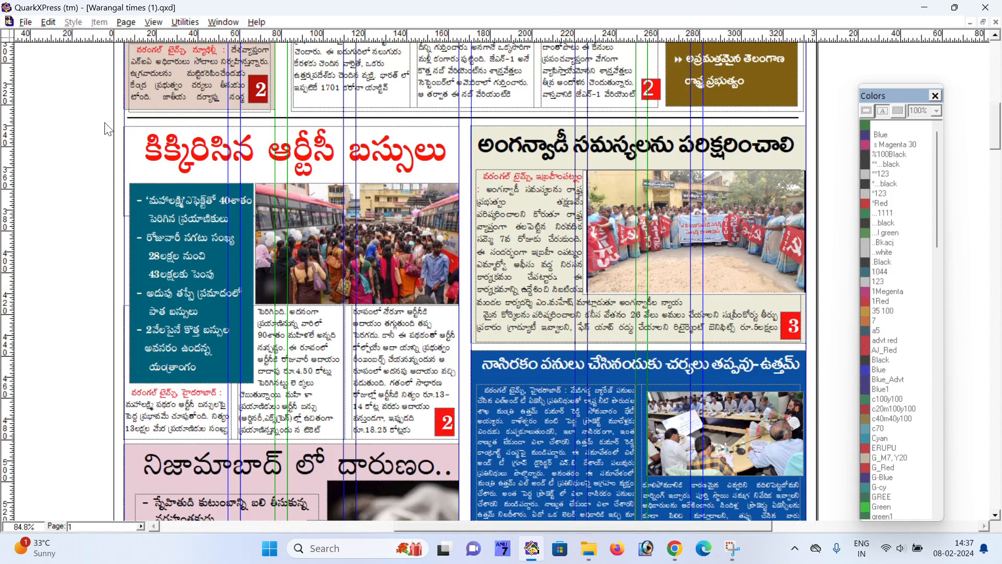
click(152, 22)
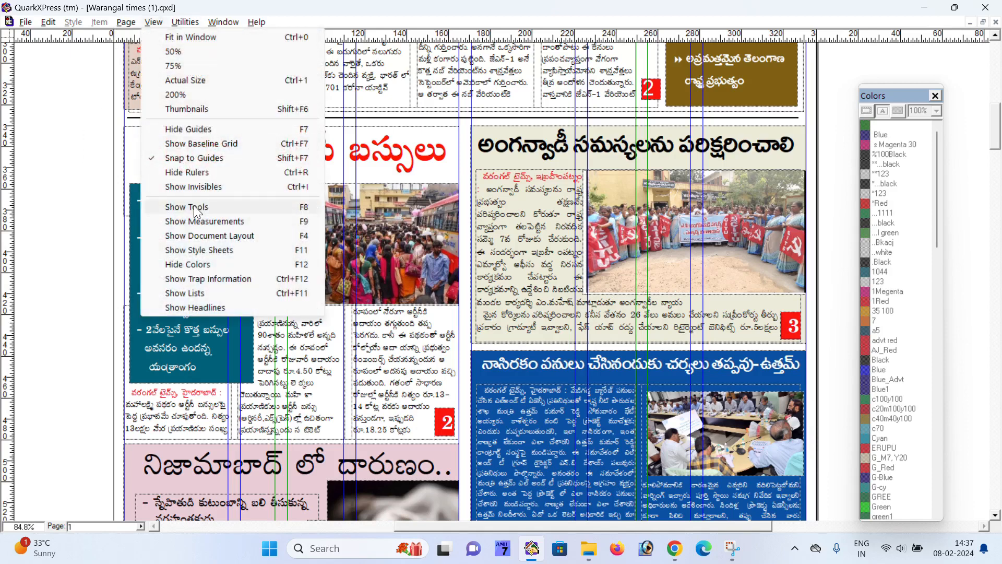
click(191, 207)
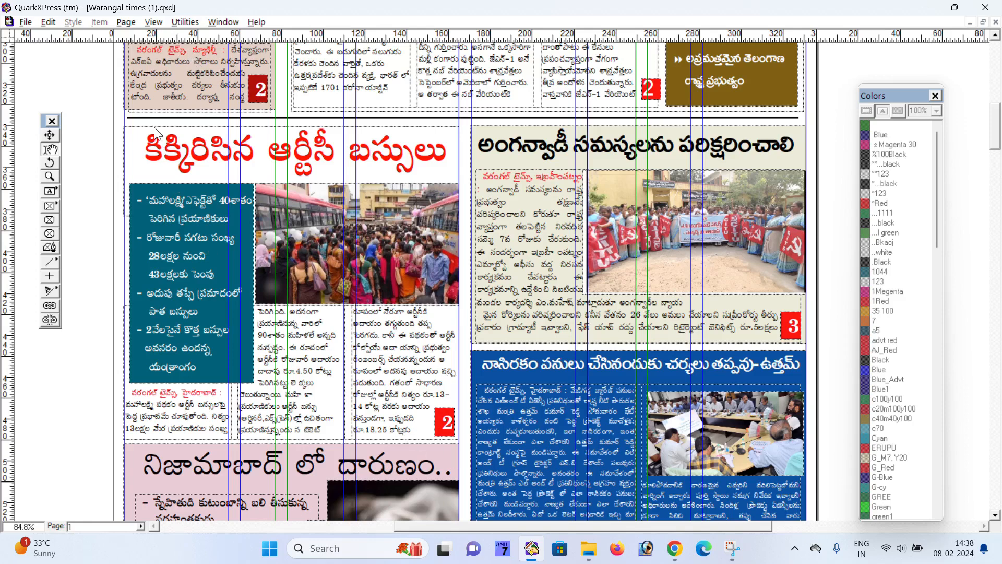
Show the Measurements palette, inspect the teal bullet-point box of the bus story with the Content tool, and deselect it
click(152, 23)
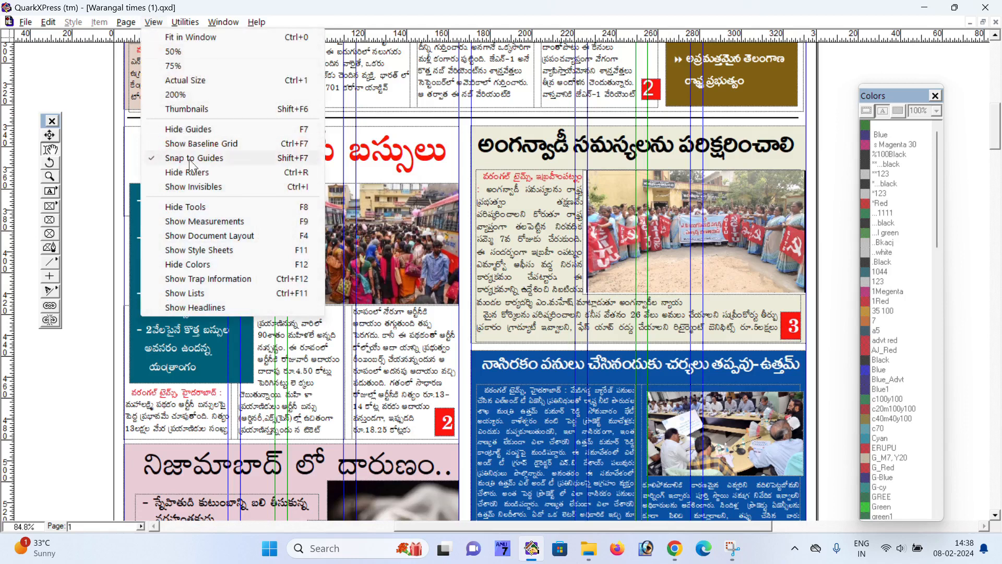
click(218, 222)
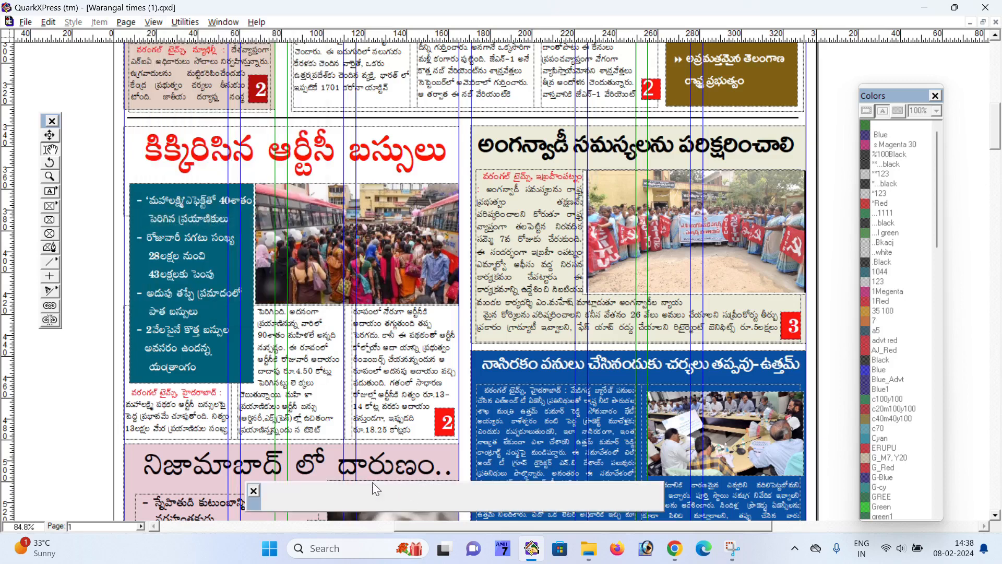
click(243, 272)
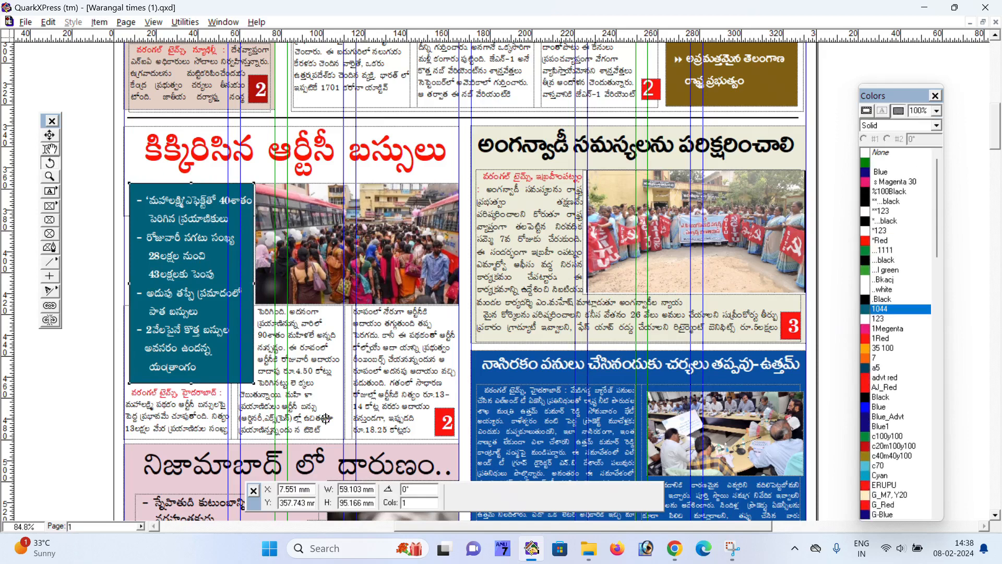
click(50, 149)
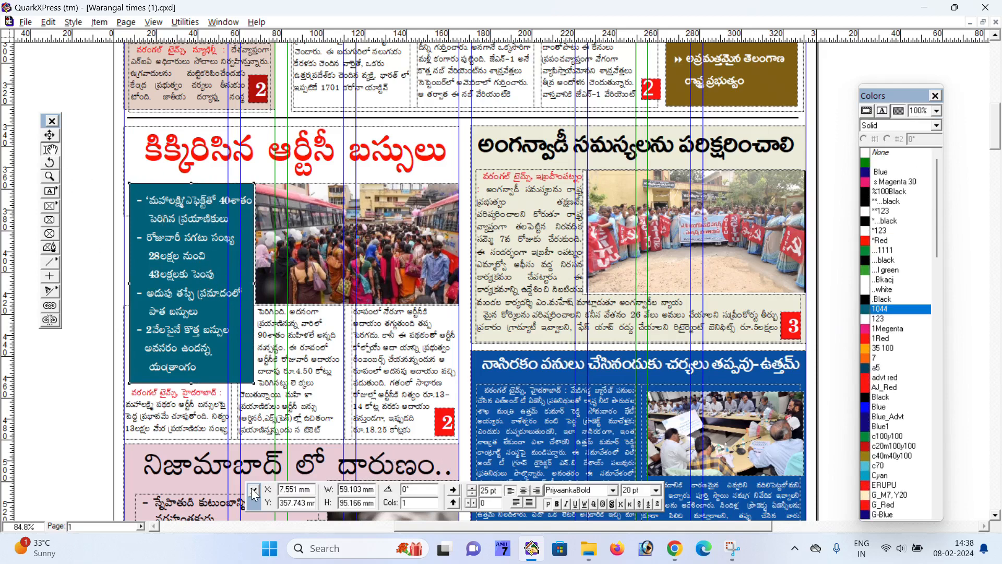
click(150, 23)
click(94, 296)
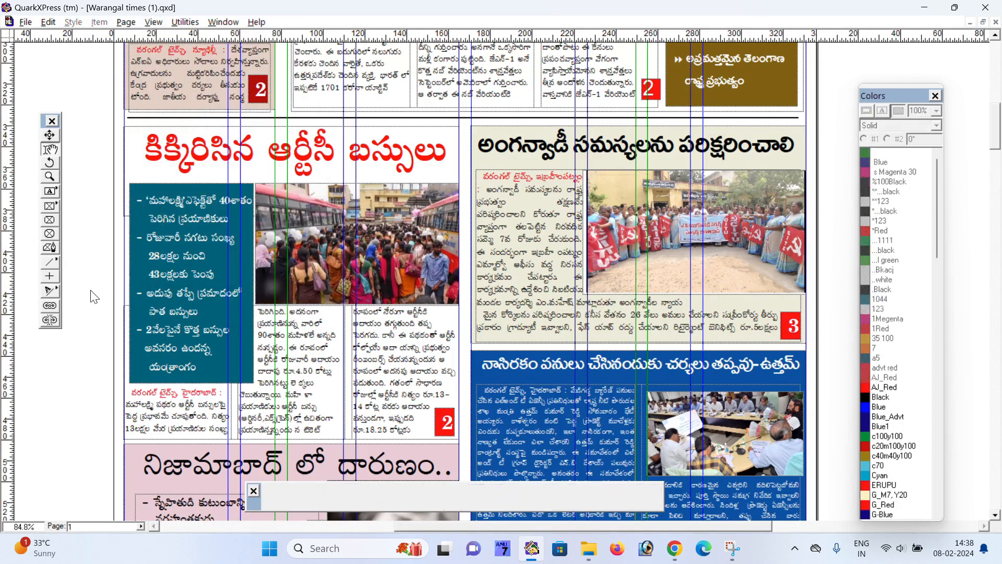
Fit the front page in the window and look over the layout down to page 2
right_click(87, 220)
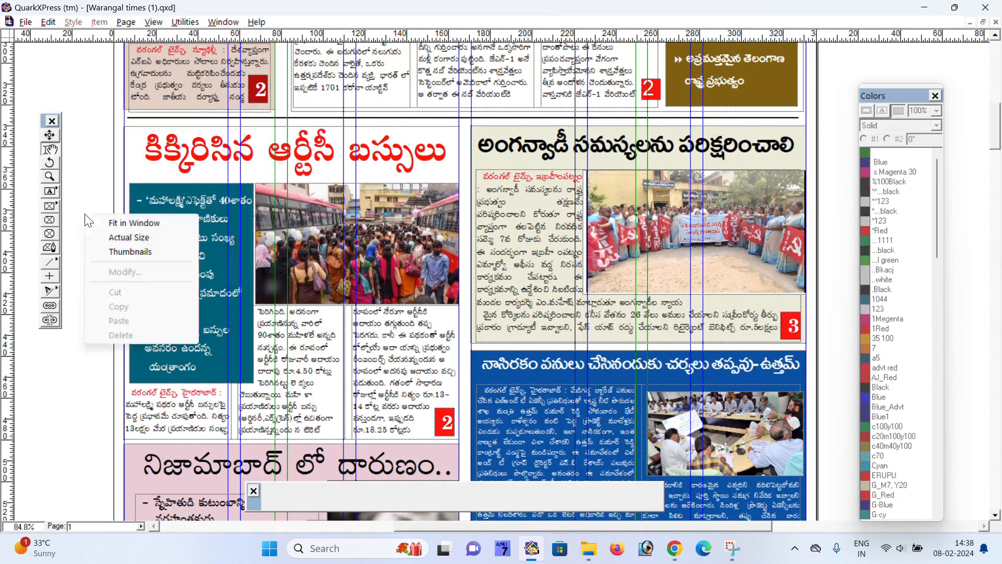
click(125, 223)
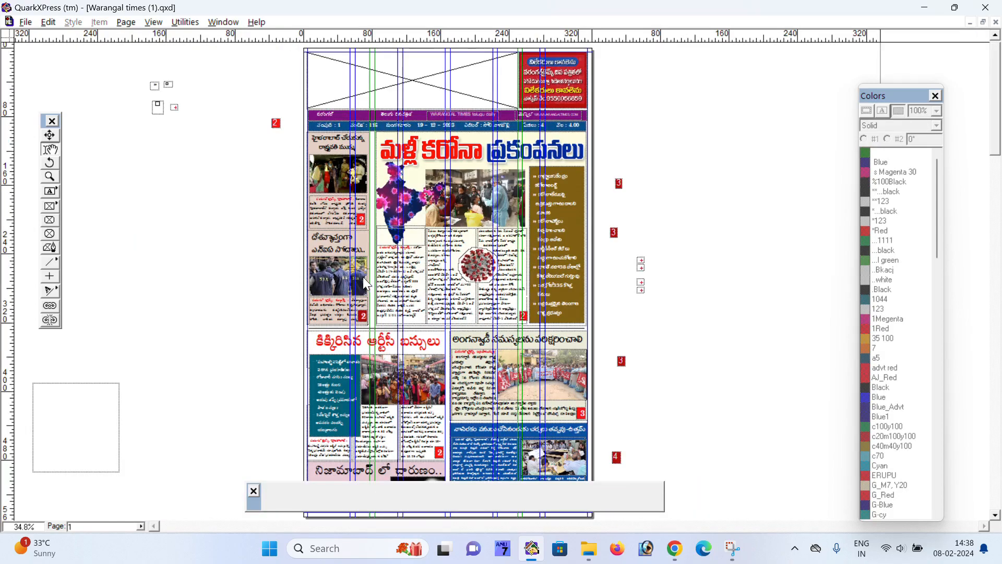
scroll(364, 283, down, 3)
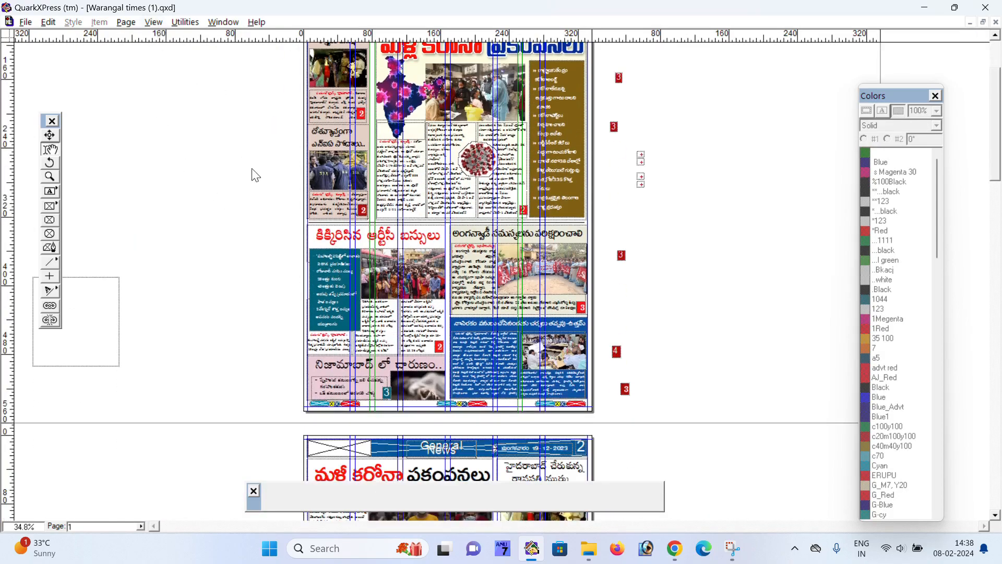
scroll(256, 176, down, 8)
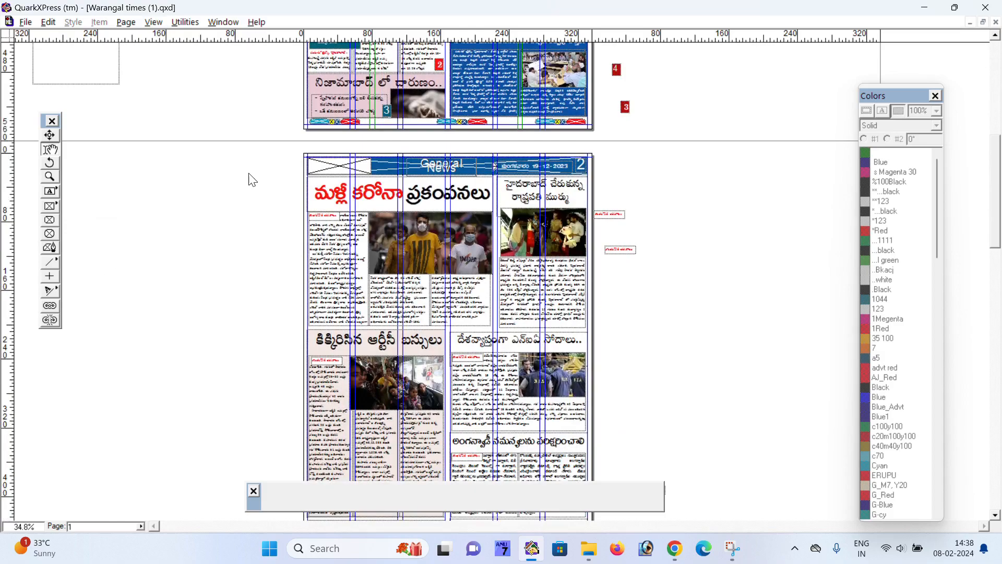
Look through all four pages of the Warangal times newspaper document
scroll(250, 209, down, 12)
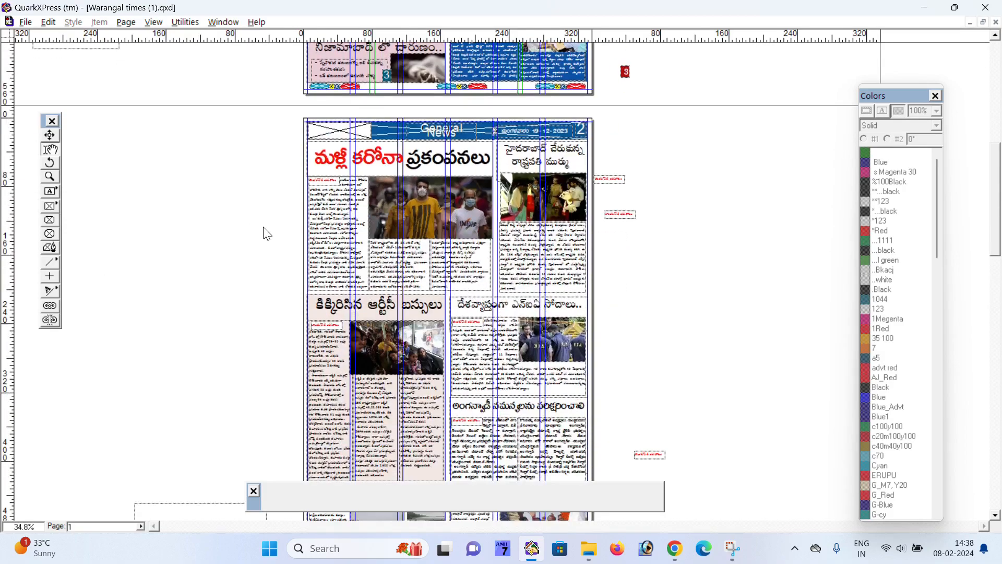
scroll(276, 293, down, 15)
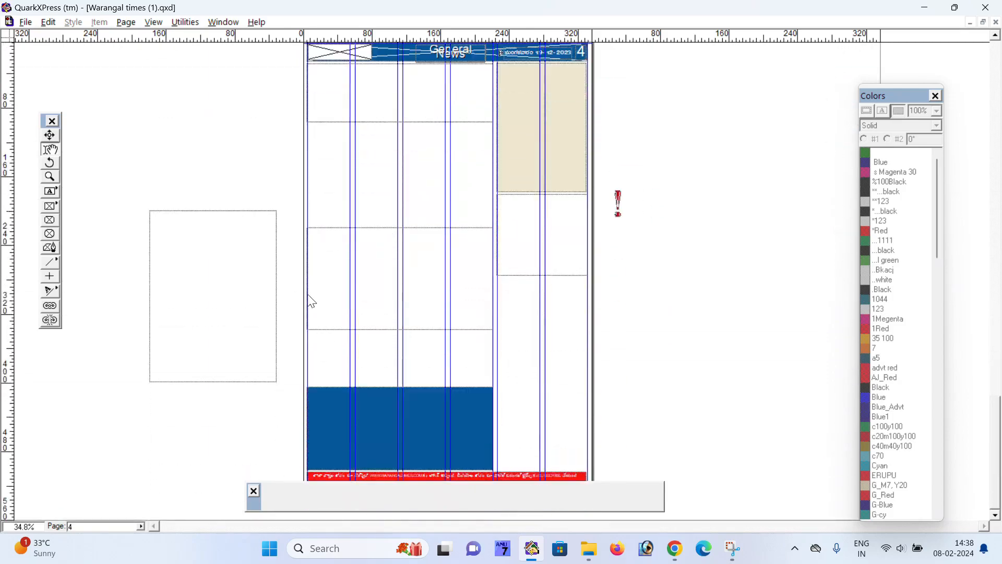
scroll(309, 300, up, 5)
scroll(308, 282, up, 12)
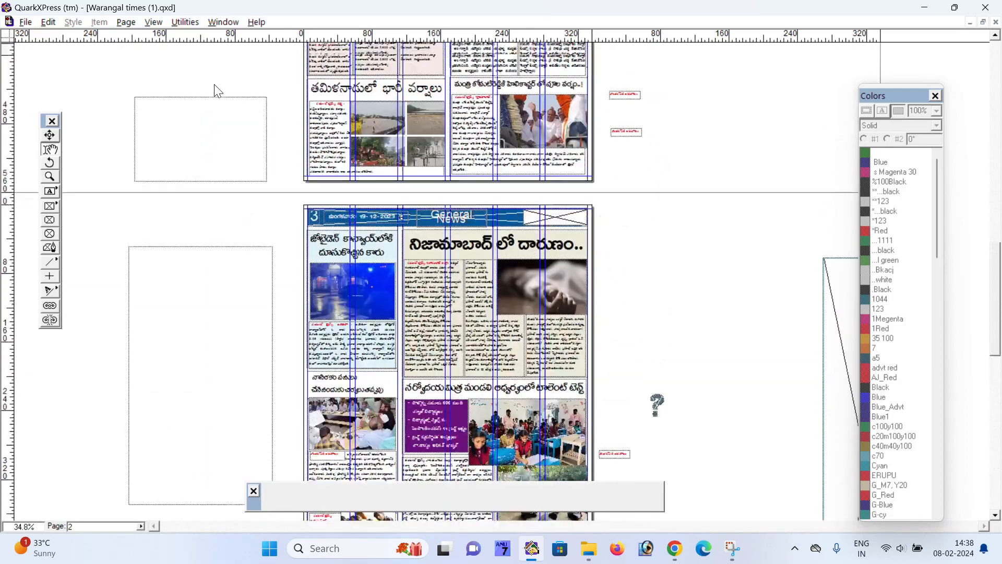
scroll(218, 91, up, 12)
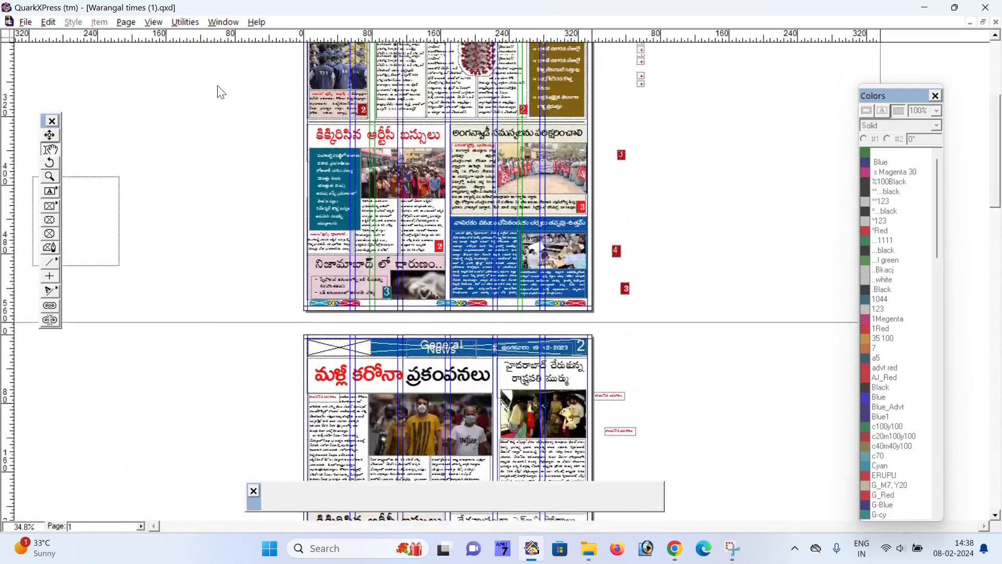
scroll(313, 180, up, 2)
scroll(315, 180, up, 1)
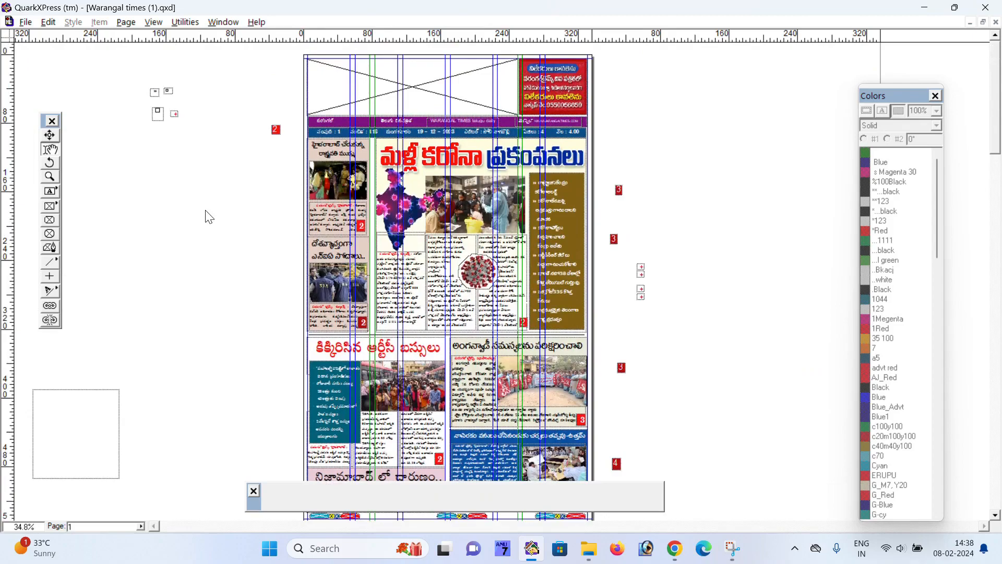
scroll(209, 217, down, 15)
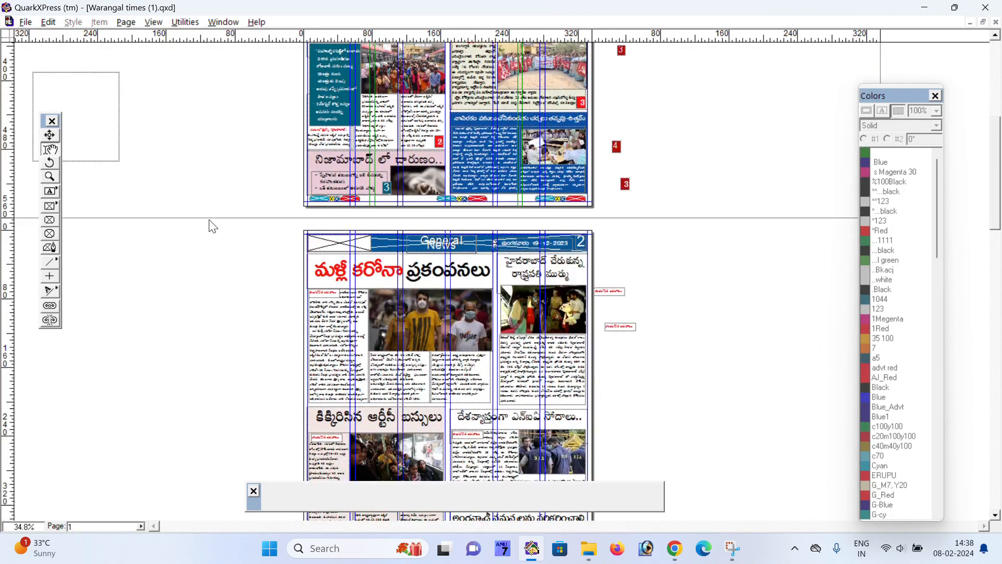
scroll(208, 229, down, 20)
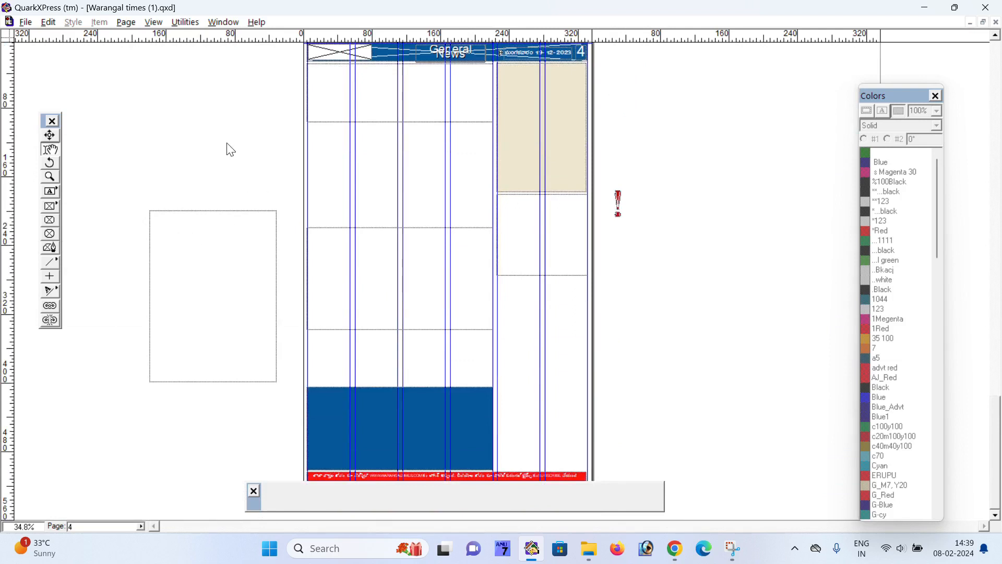
Insert one page after page 4 of the document, based on master page A-Master A
click(126, 22)
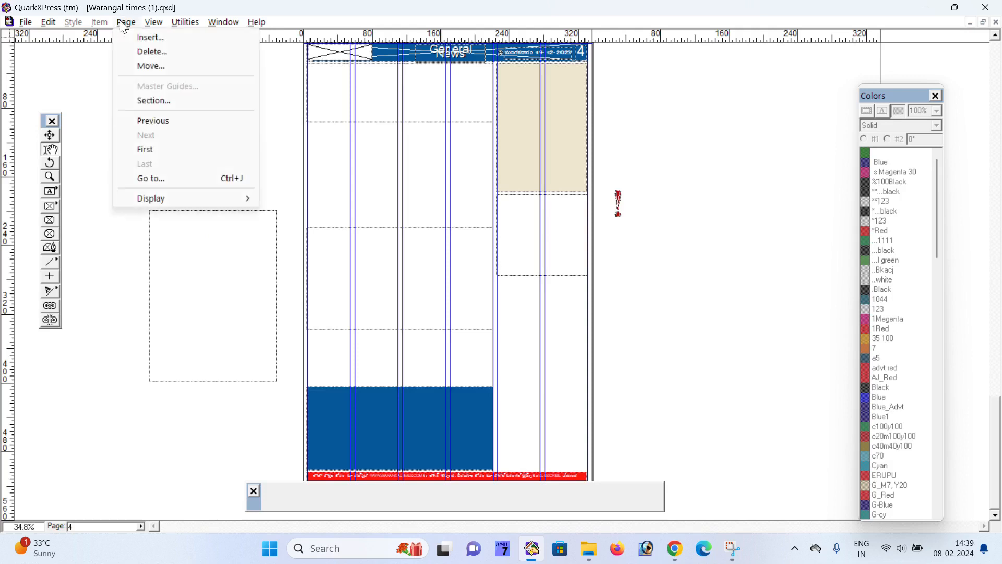
click(152, 39)
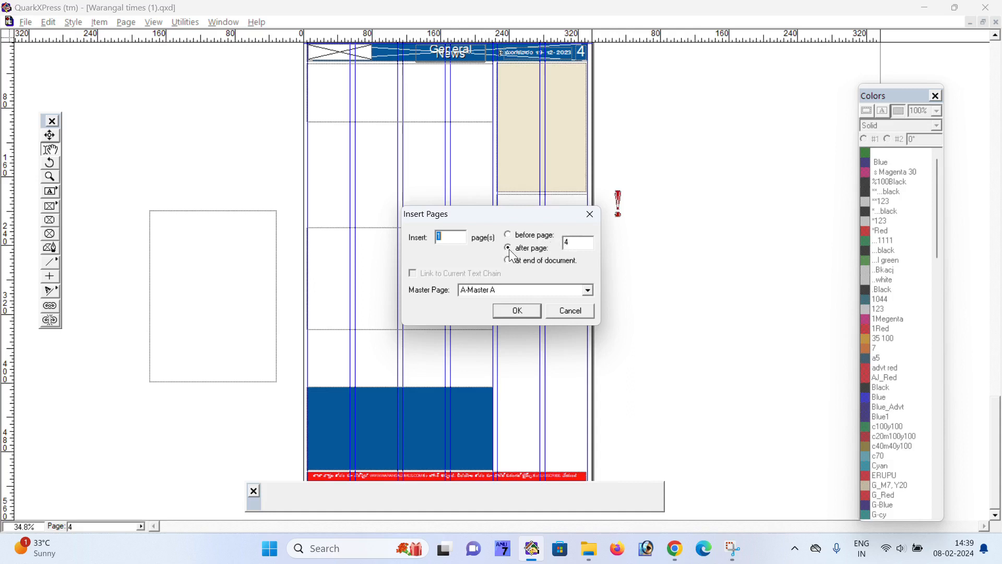
click(520, 305)
scroll(523, 325, down, 5)
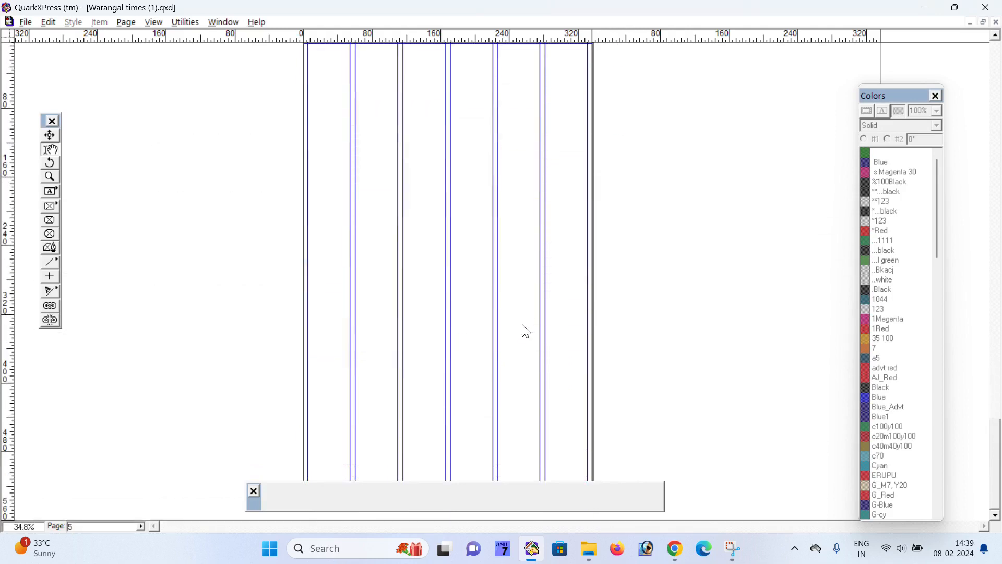
scroll(499, 300, up, 1)
scroll(502, 307, up, 3)
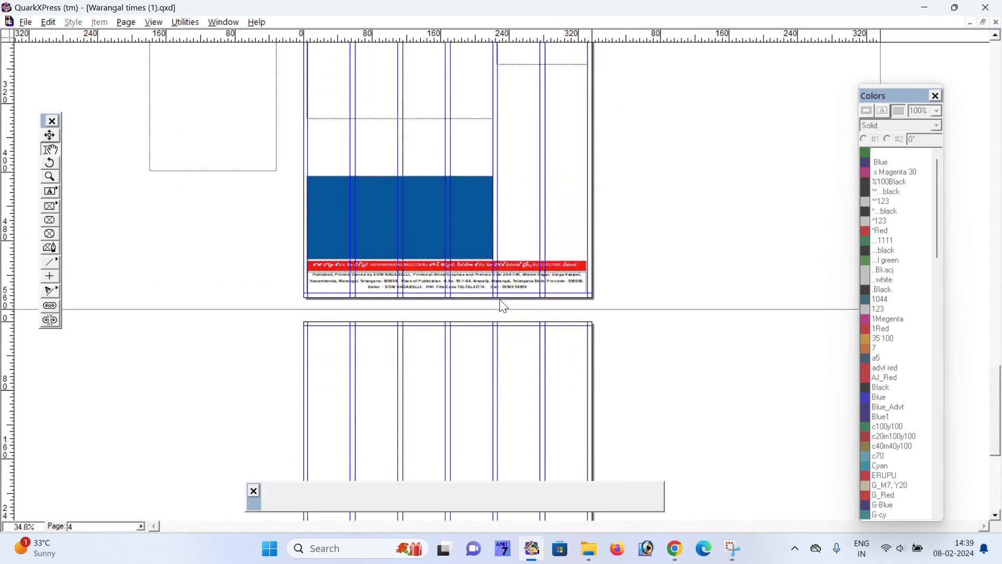
scroll(495, 305, down, 5)
scroll(495, 307, up, 3)
scroll(495, 309, up, 1)
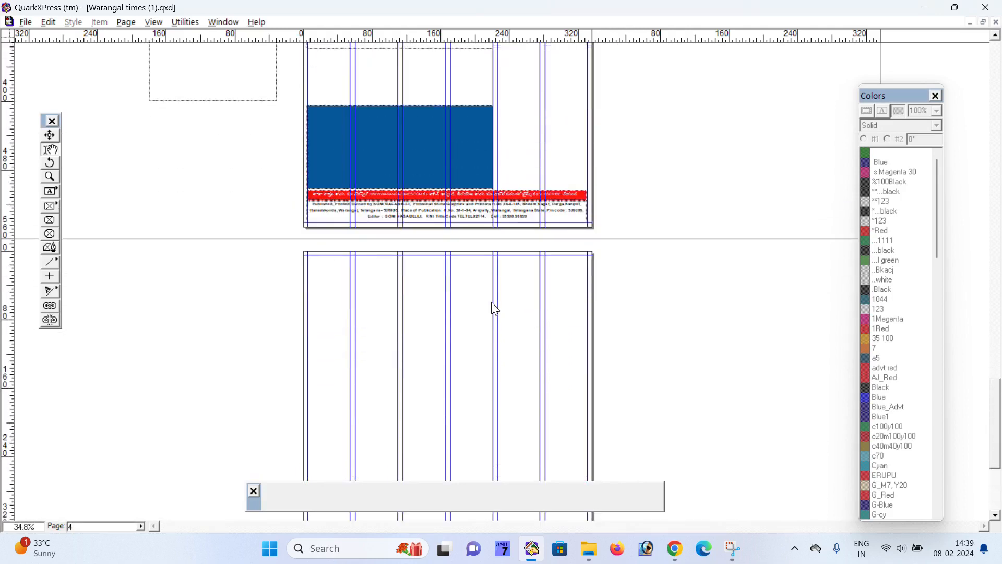
scroll(495, 309, down, 3)
scroll(495, 309, up, 1)
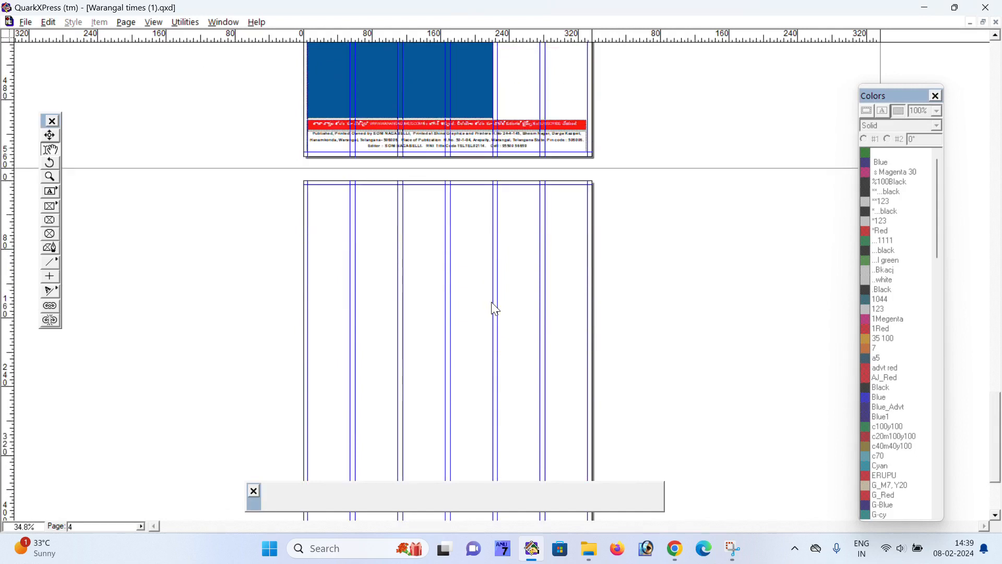
Delete page 5, the blank page at the end of the document
click(126, 22)
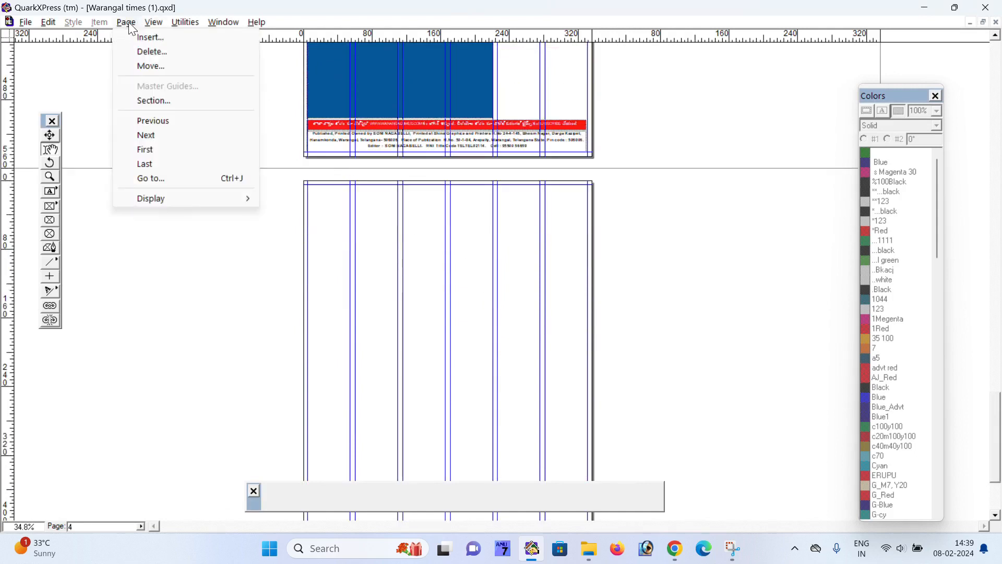
click(150, 51)
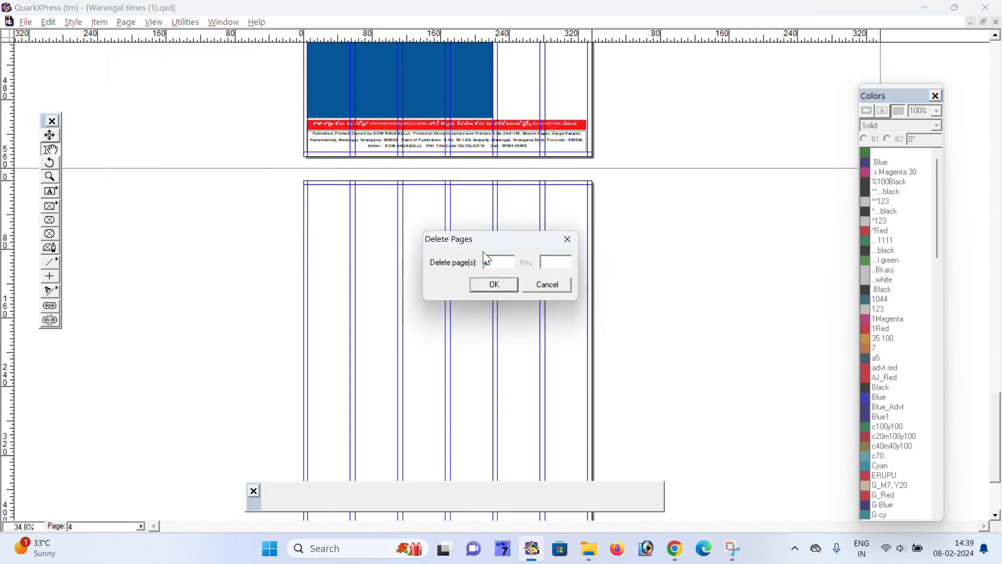
text(5)
click(501, 286)
Insert one page before page 1 of the document, based on master page A-Master A
scroll(486, 302, up, 5)
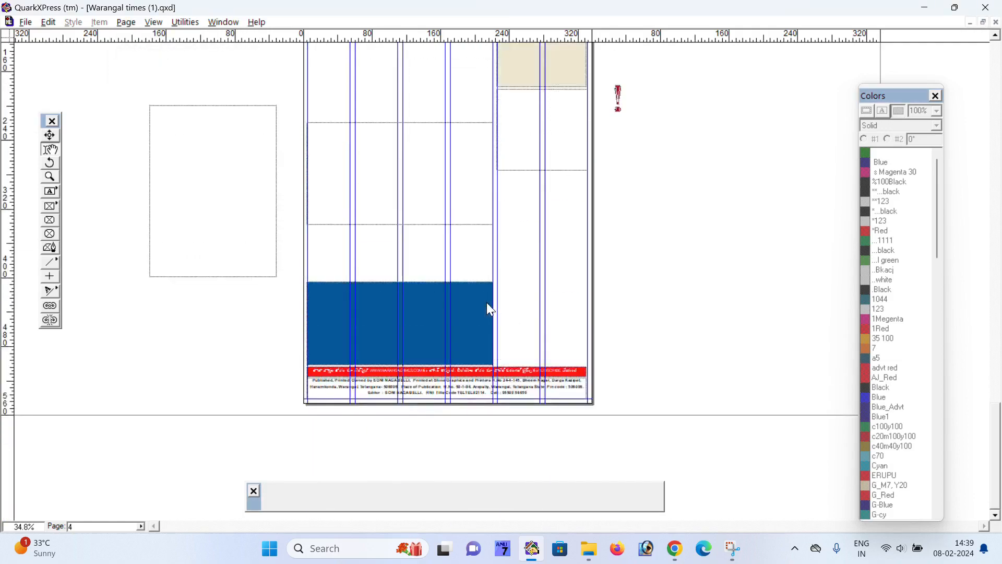
scroll(488, 306, up, 10)
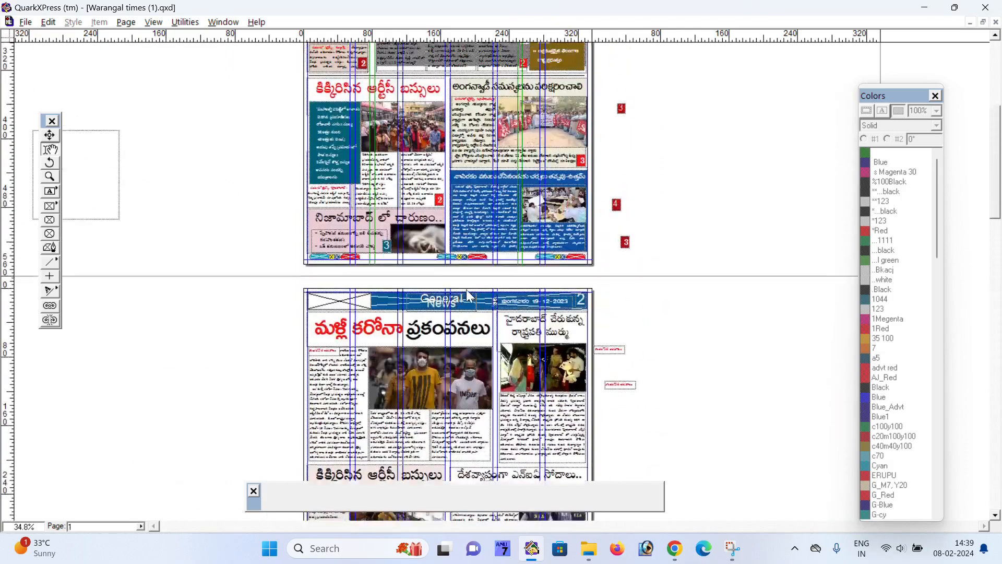
scroll(454, 286, up, 2)
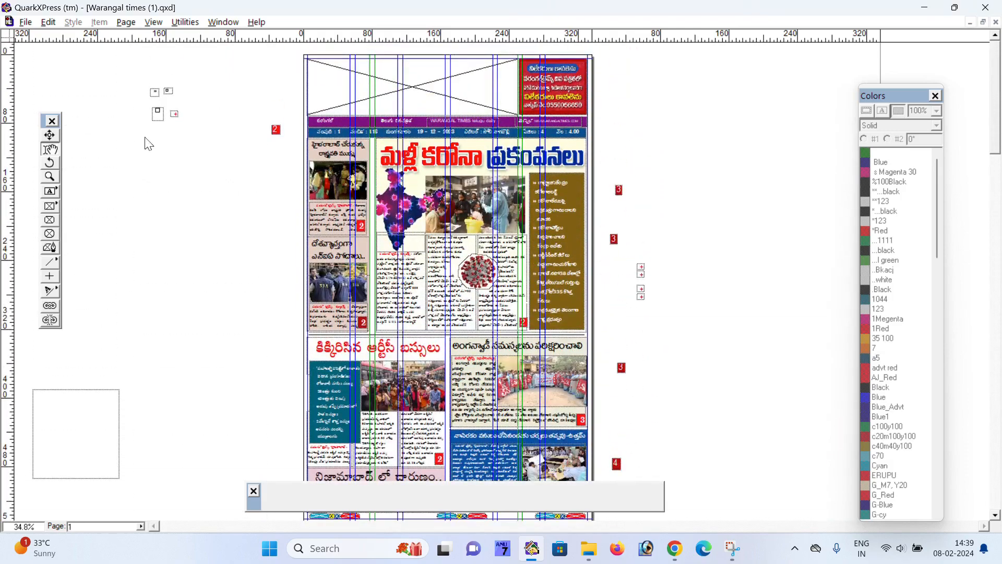
click(127, 22)
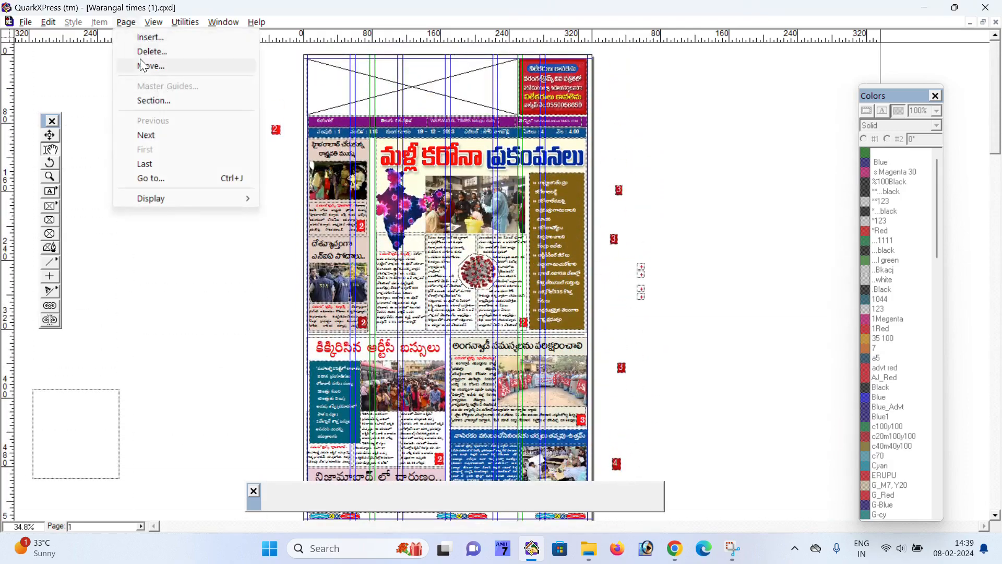
click(148, 38)
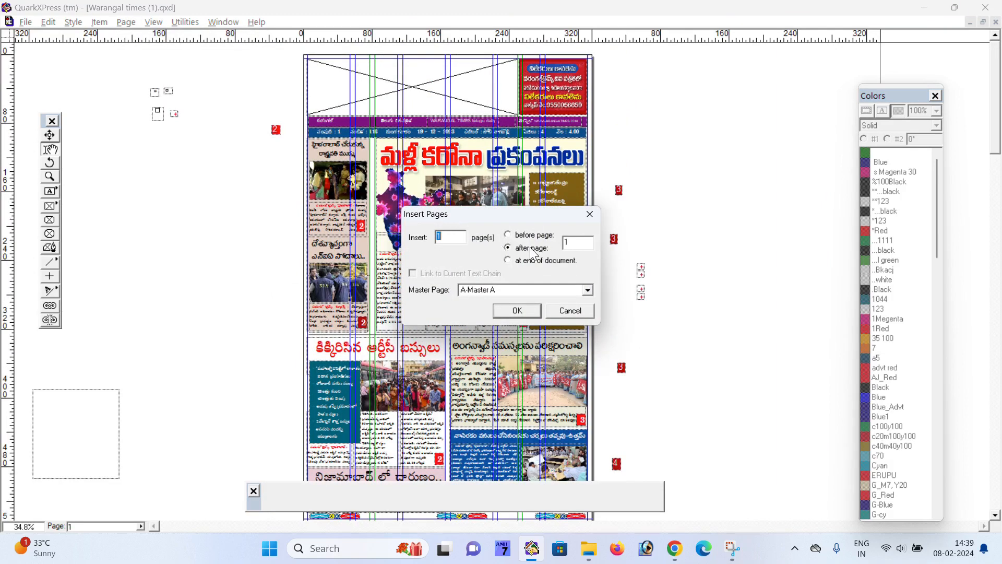
click(509, 235)
click(517, 310)
scroll(526, 308, down, 4)
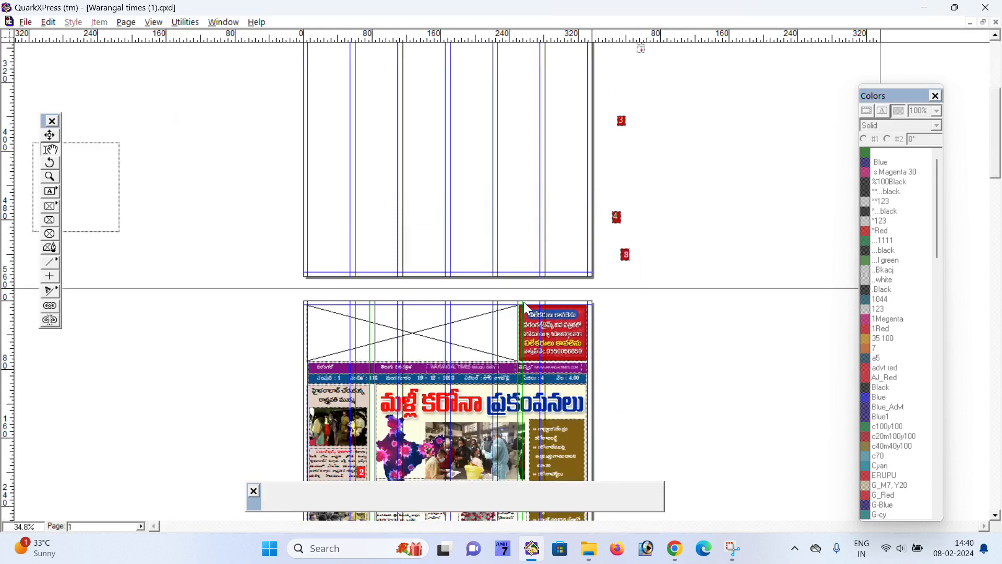
scroll(526, 309, up, 4)
scroll(524, 303, down, 5)
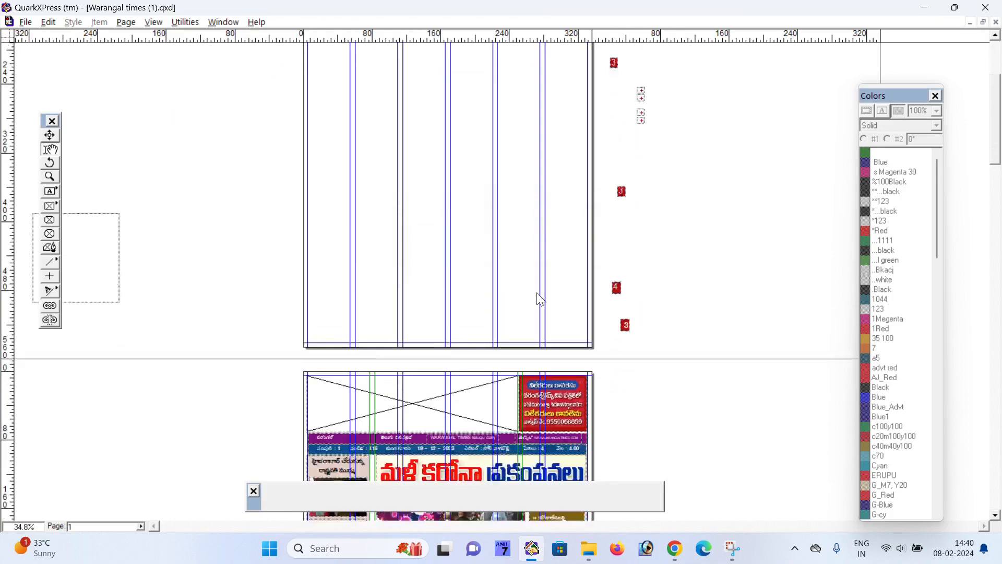
scroll(535, 295, up, 5)
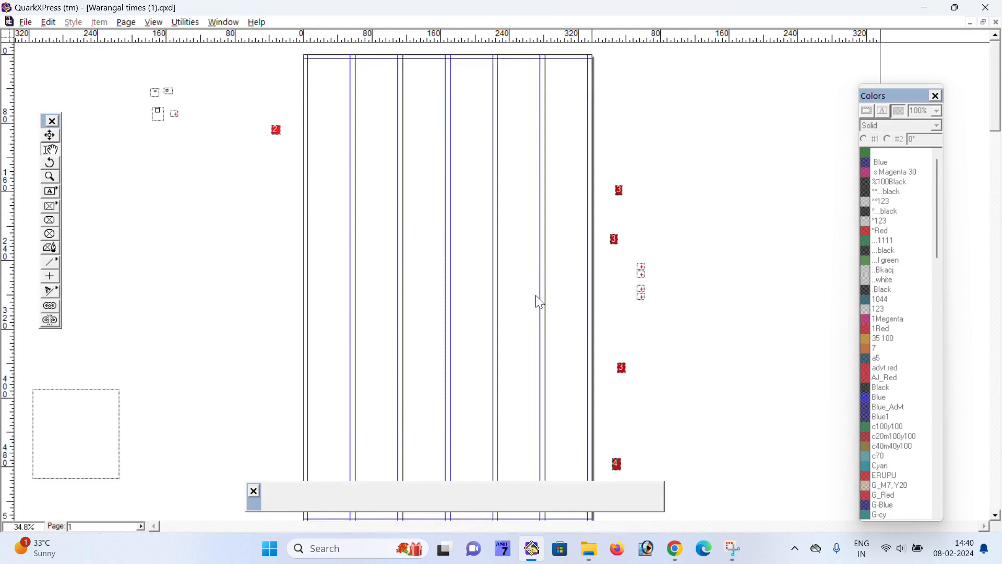
Examine the page order from the blank first page down through the newspaper pages that follow it
scroll(470, 311, down, 4)
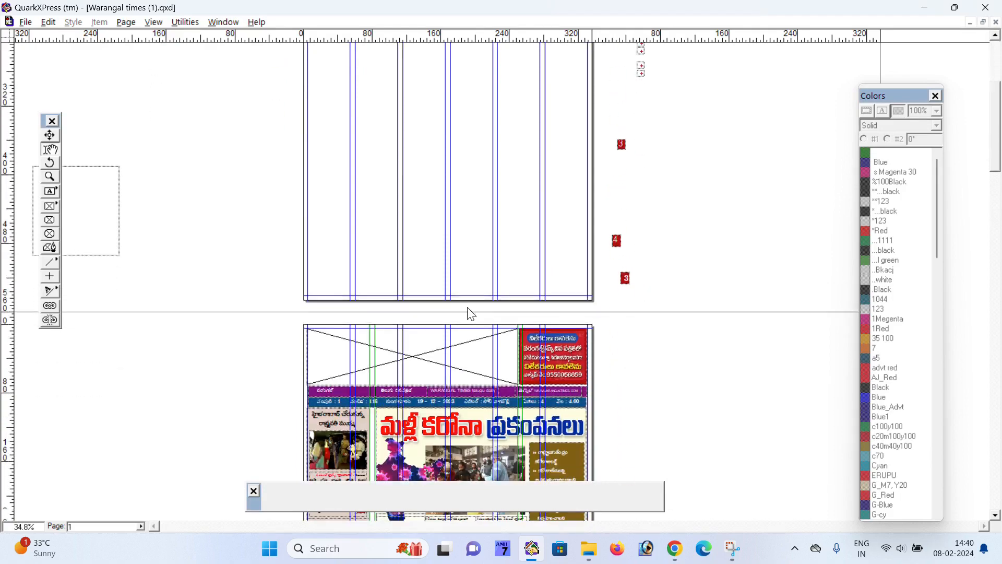
scroll(471, 313, down, 5)
scroll(471, 313, down, 4)
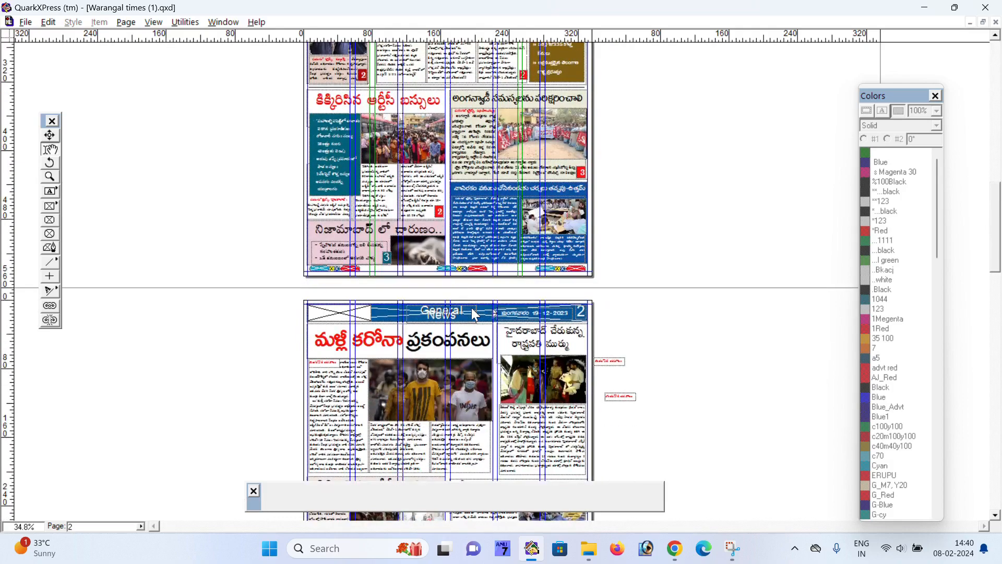
scroll(473, 313, down, 3)
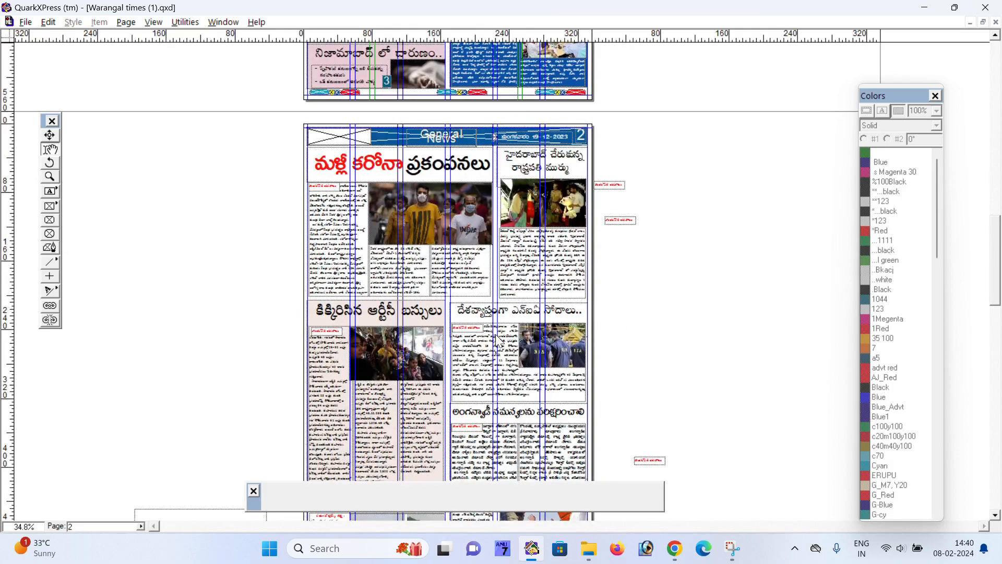
scroll(490, 337, down, 2)
scroll(479, 334, down, 1)
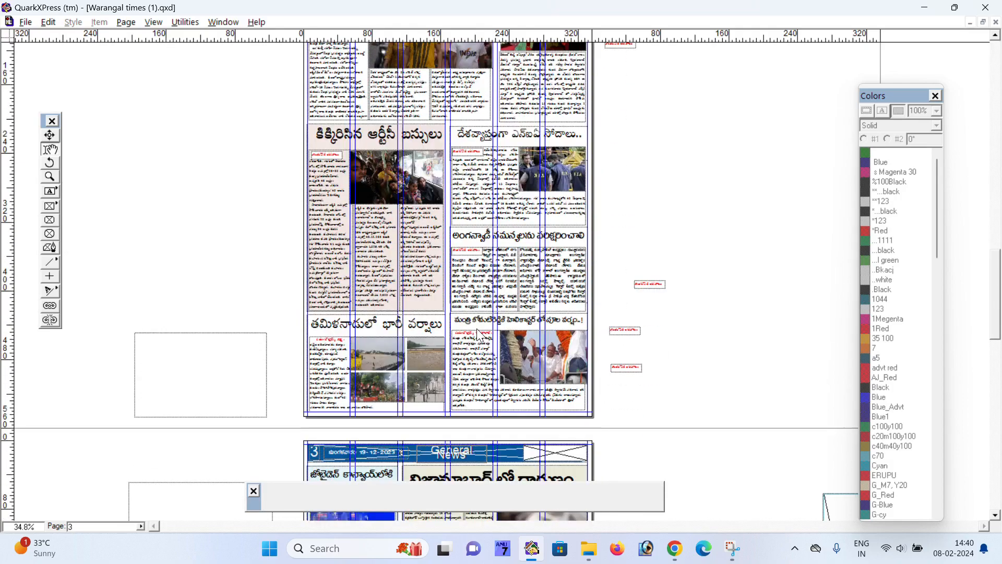
scroll(479, 334, down, 6)
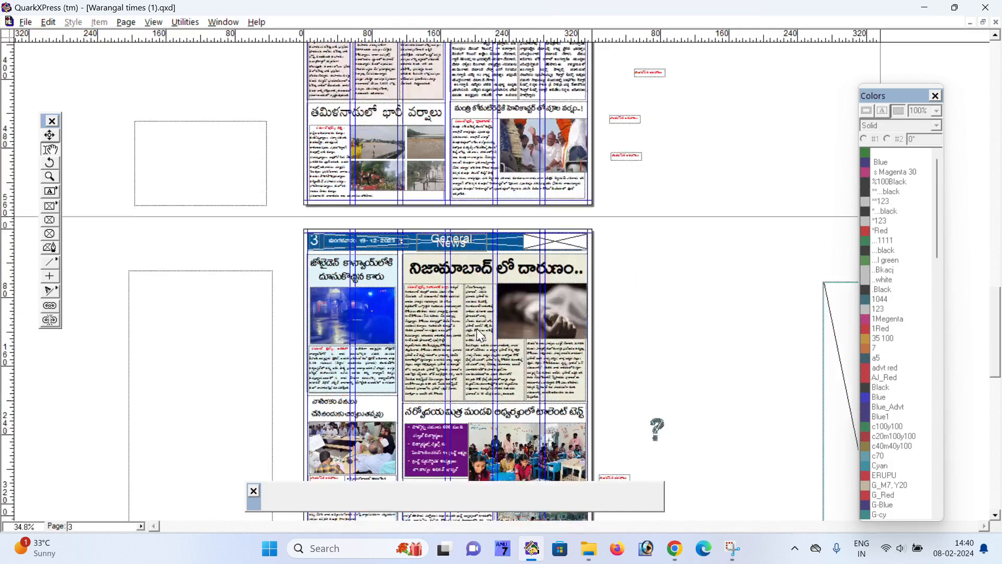
scroll(477, 327, down, 1)
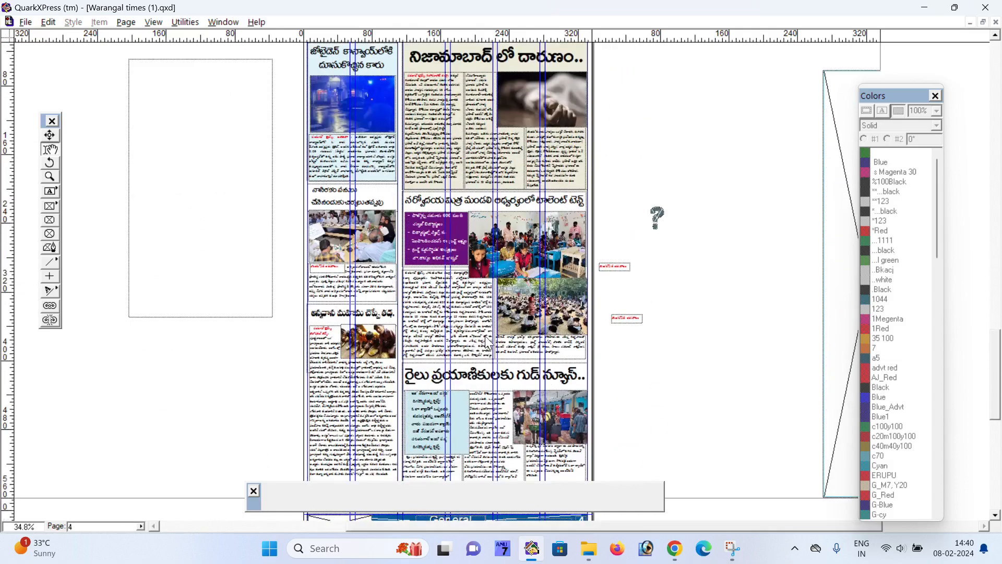
scroll(485, 335, up, 2)
scroll(485, 340, down, 2)
Hide the guides and check the General News page without its guide lines and box outlines
scroll(486, 339, up, 9)
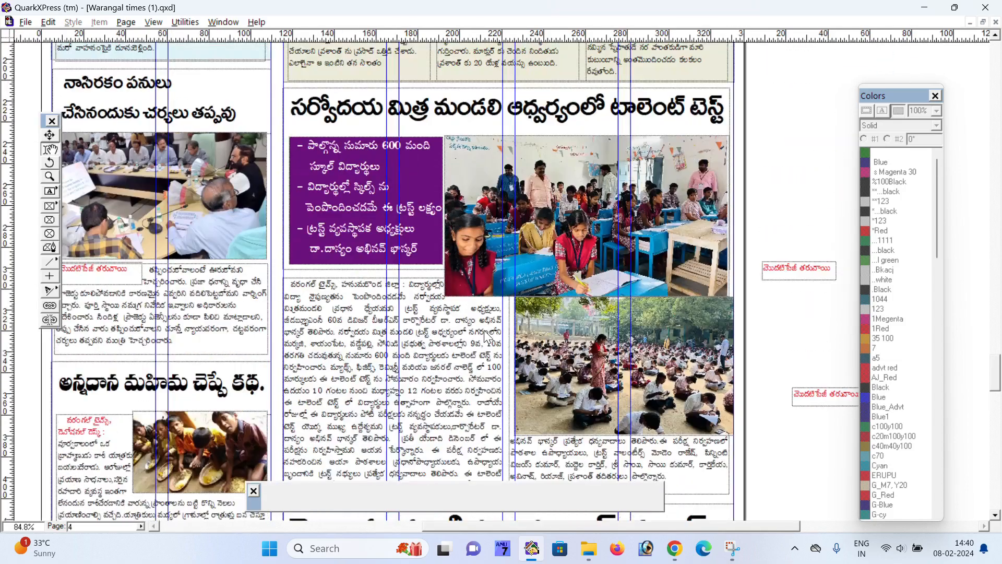
scroll(486, 336, up, 10)
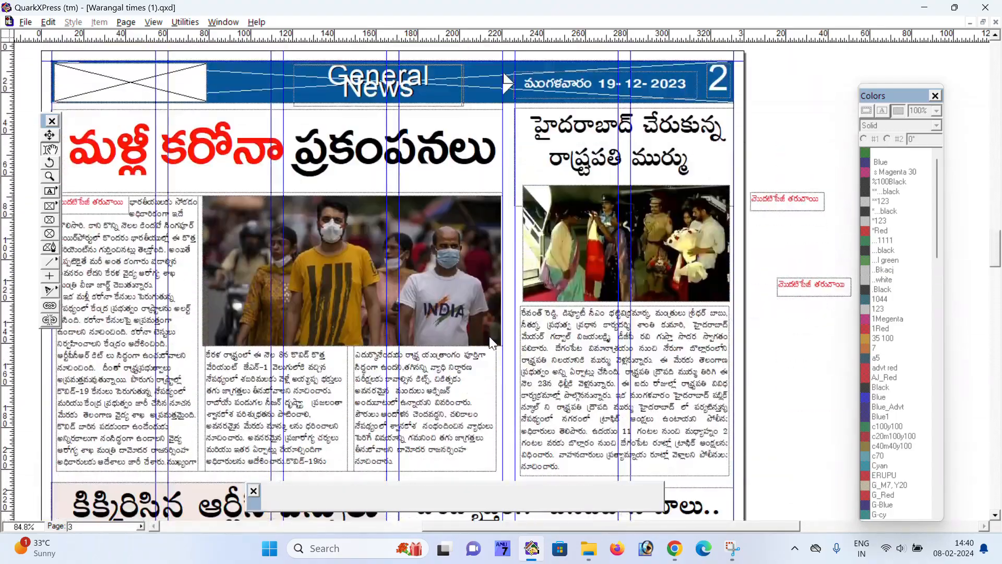
alt+drag(475, 368, 562, 378)
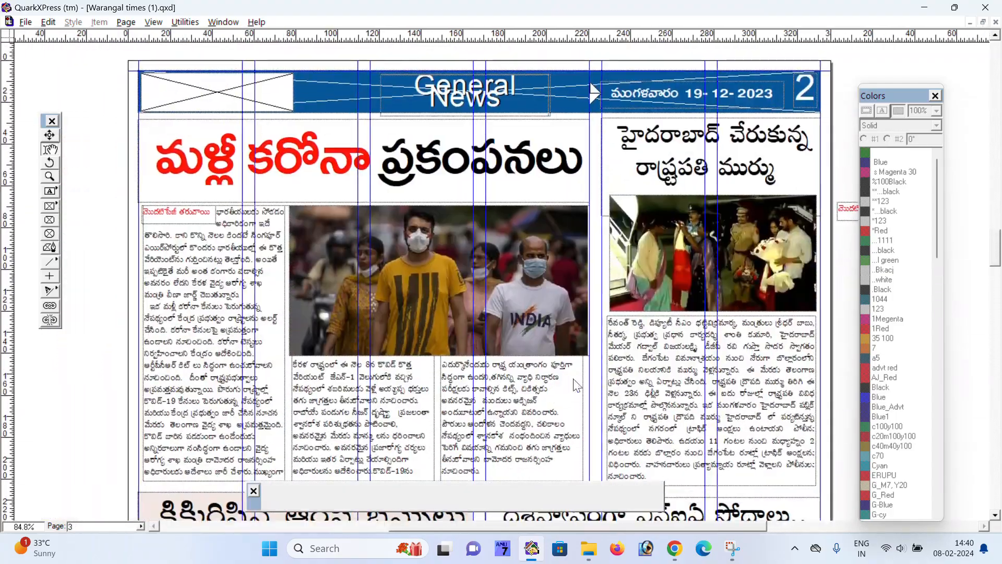
click(153, 22)
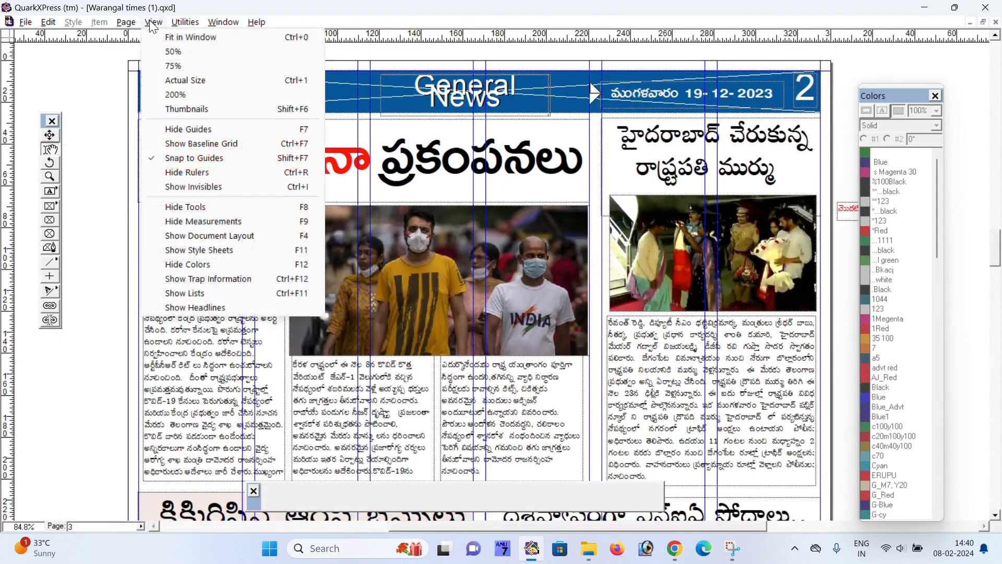
click(186, 129)
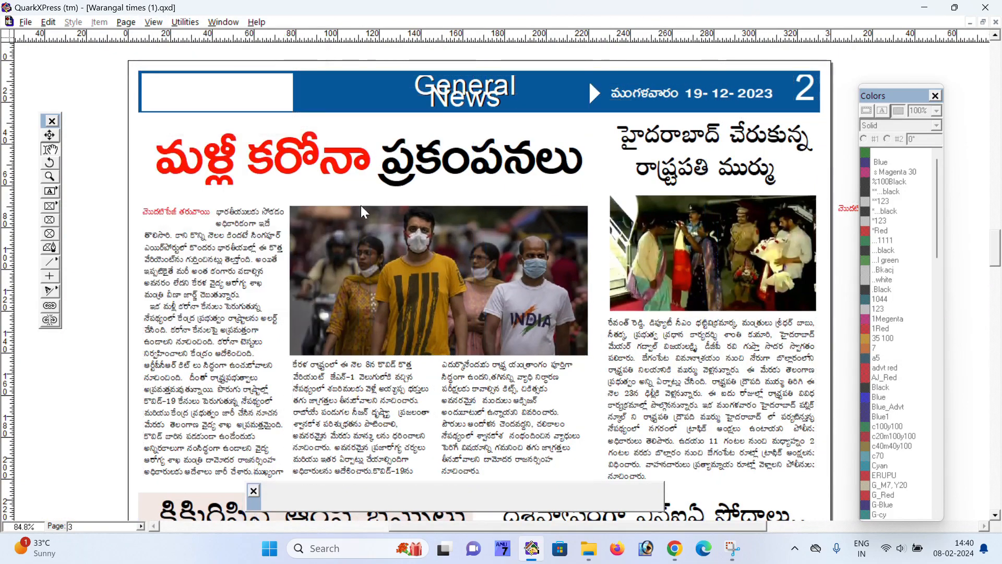
scroll(305, 192, down, 1)
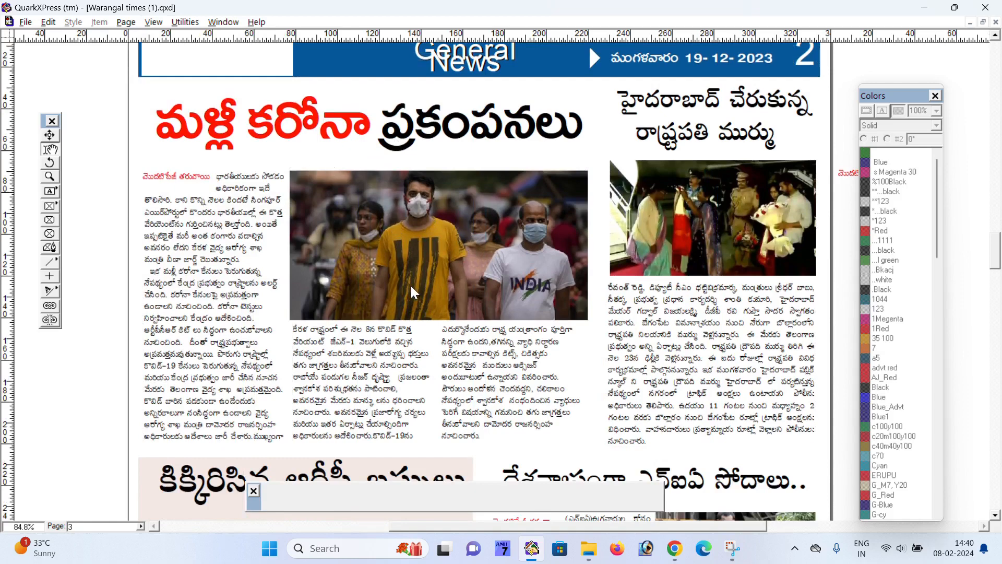
scroll(436, 311, down, 1)
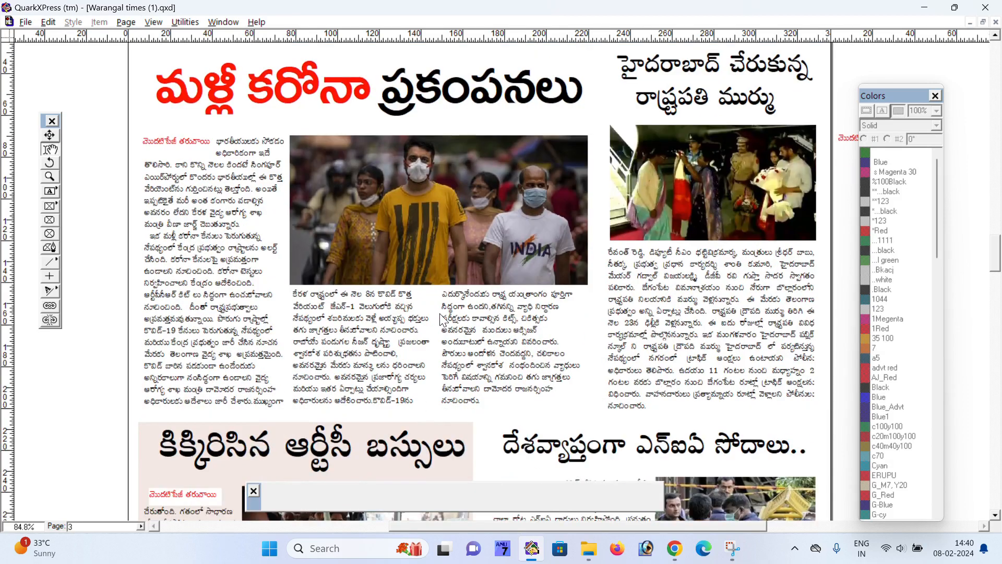
scroll(440, 318, up, 1)
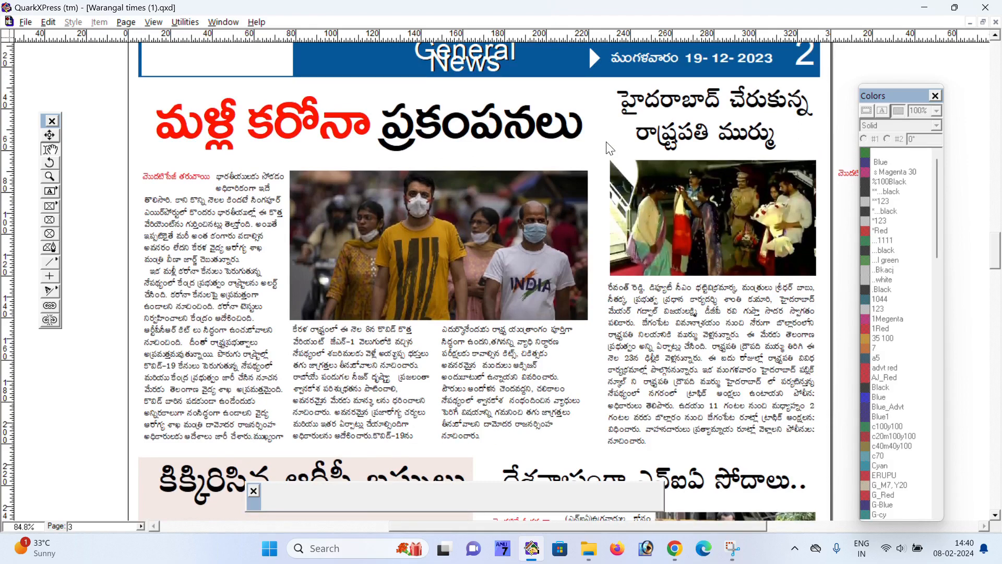
scroll(614, 254, down, 1)
scroll(521, 256, up, 1)
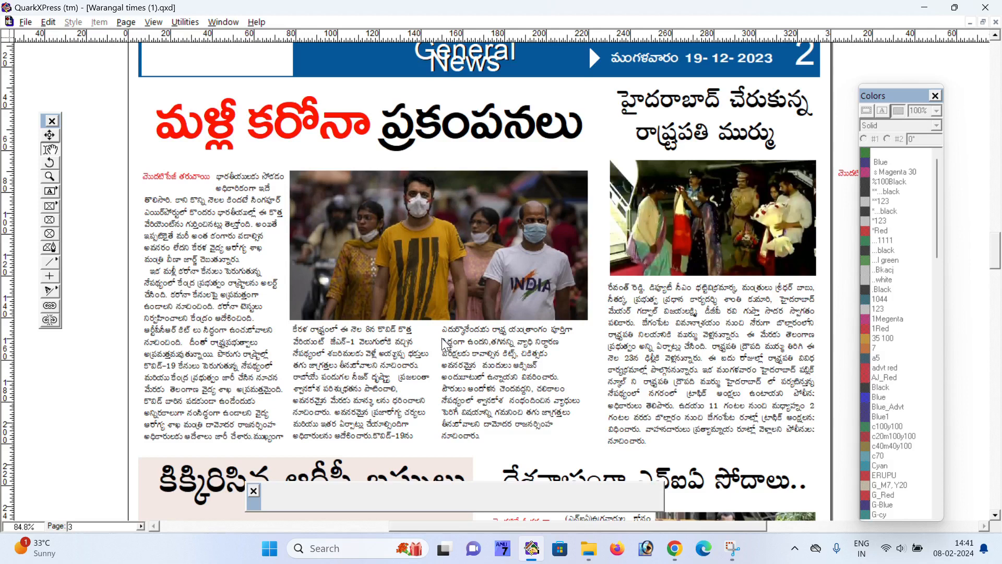
Review the General News pages with guides hidden, from page 2 through page 4 and back
scroll(444, 345, down, 15)
scroll(452, 363, up, 5)
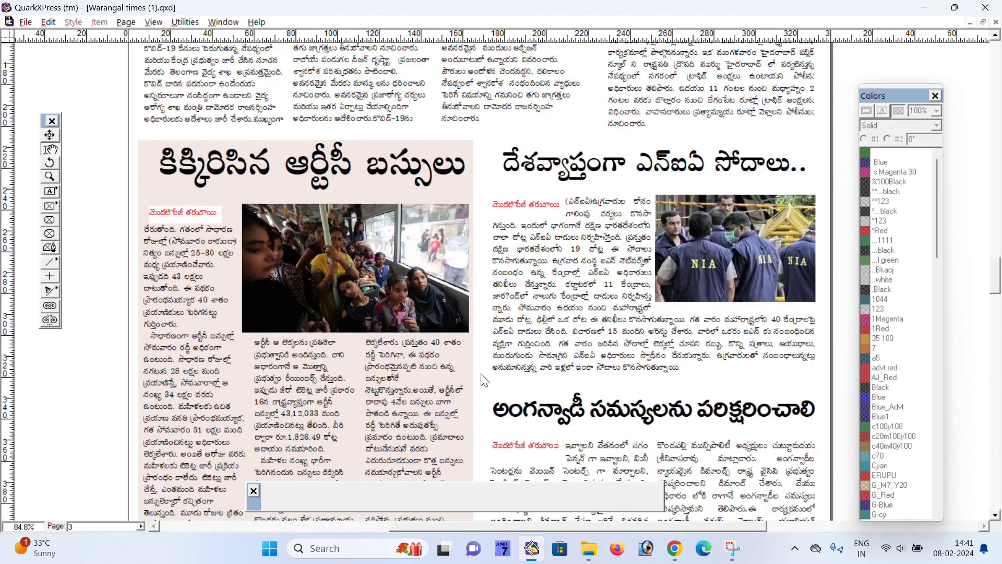
scroll(488, 383, down, 5)
scroll(500, 389, down, 11)
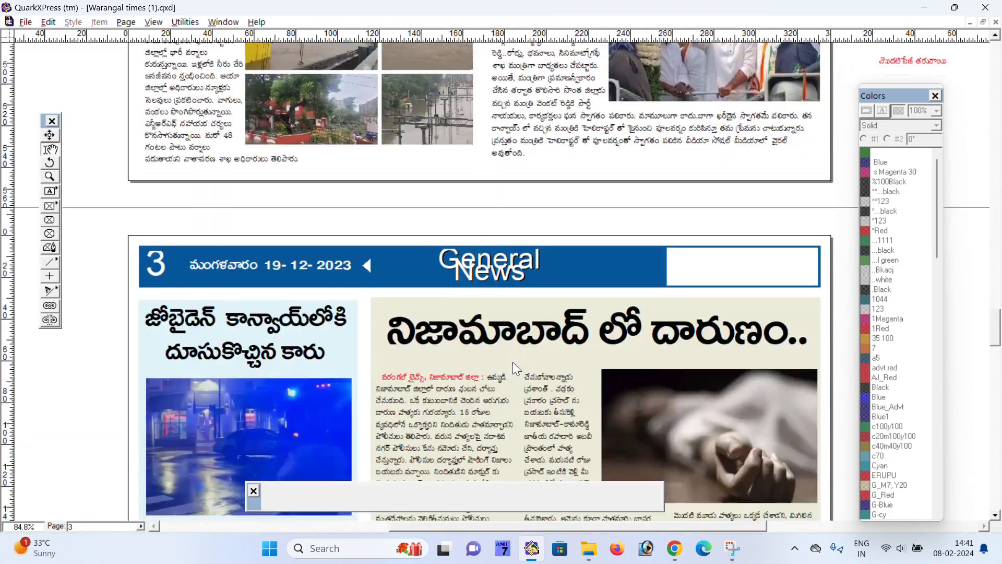
scroll(506, 384, down, 3)
scroll(506, 380, up, 3)
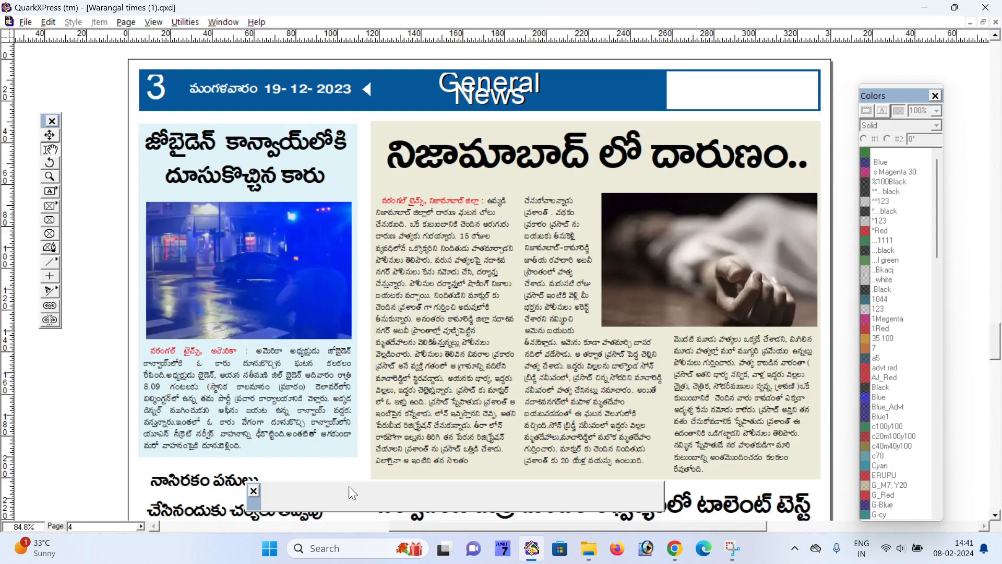
scroll(367, 415, down, 15)
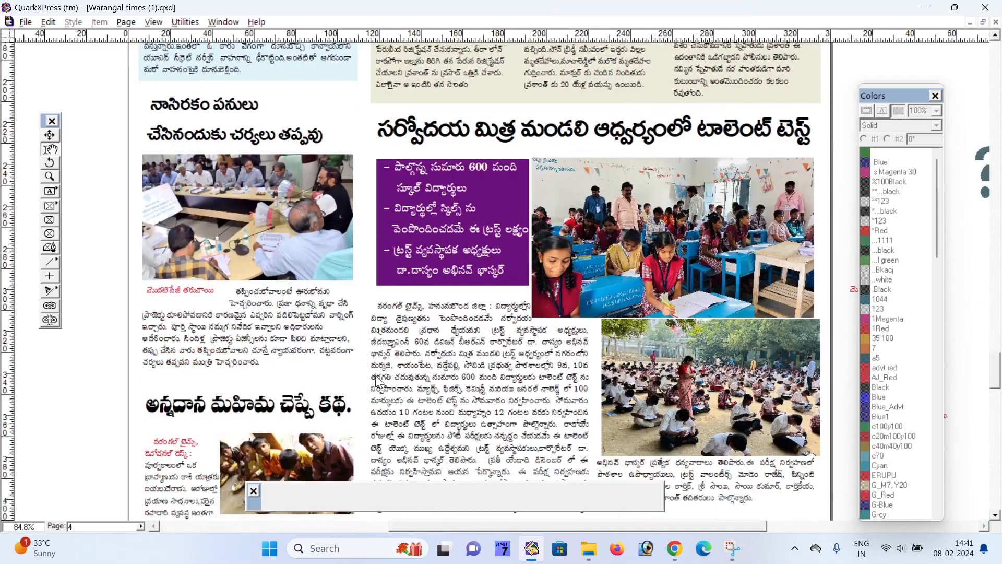
scroll(379, 374, down, 15)
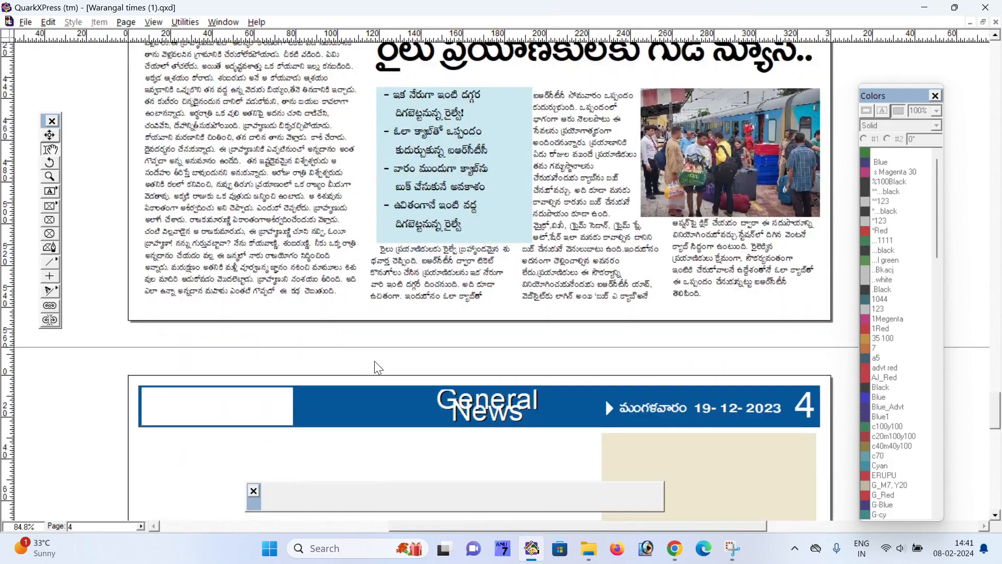
scroll(379, 368, down, 15)
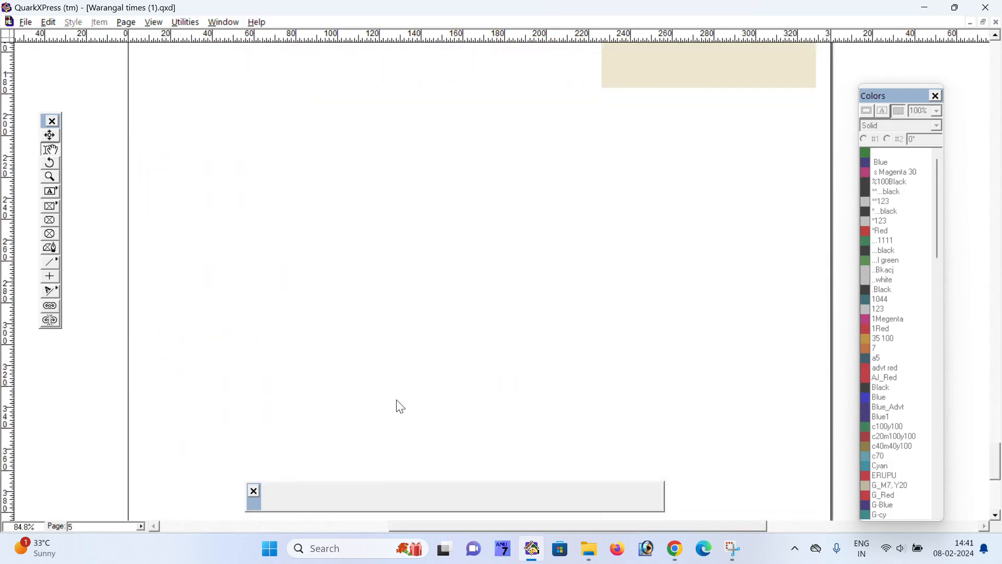
scroll(406, 392, down, 3)
scroll(402, 389, up, 15)
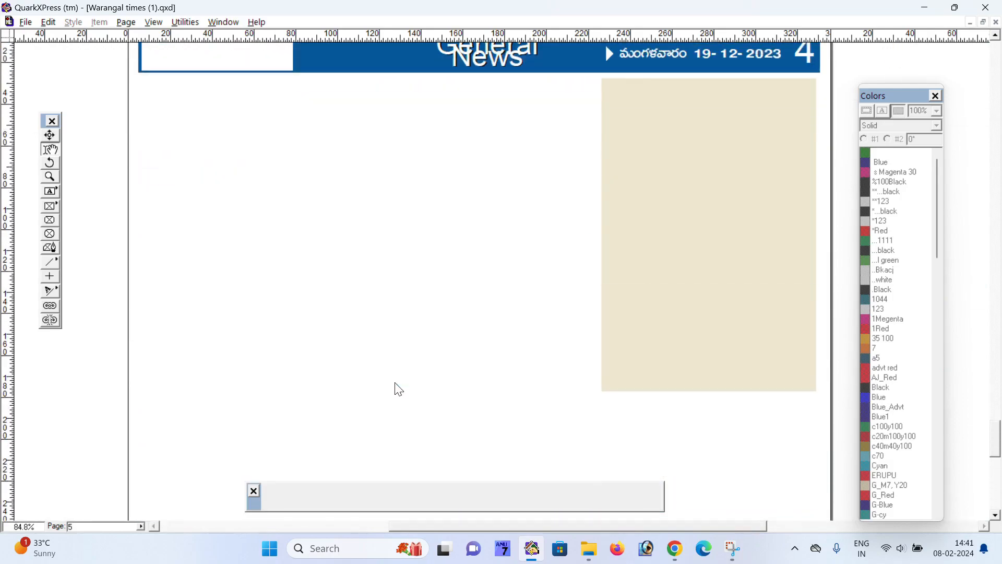
scroll(397, 388, up, 15)
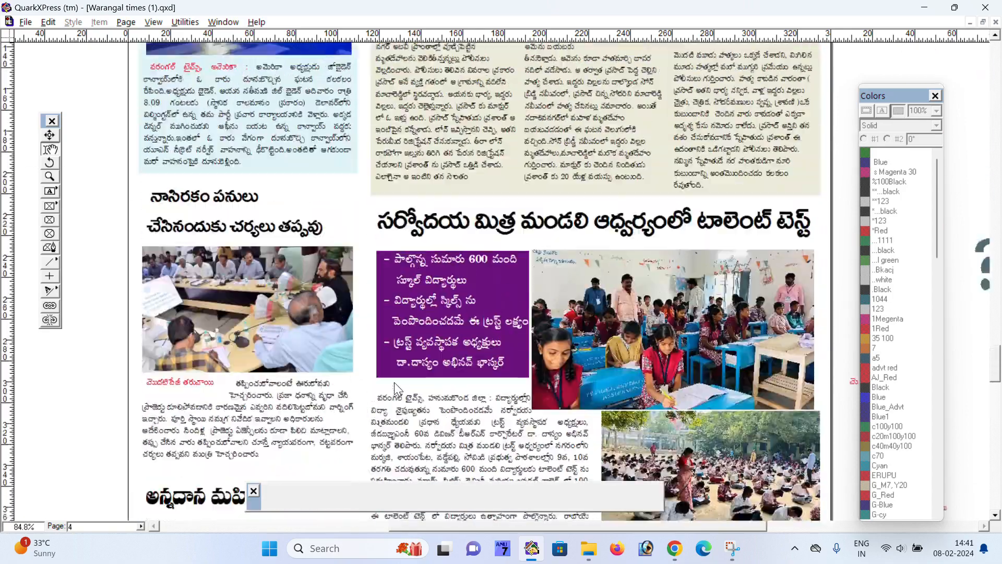
scroll(395, 382, up, 10)
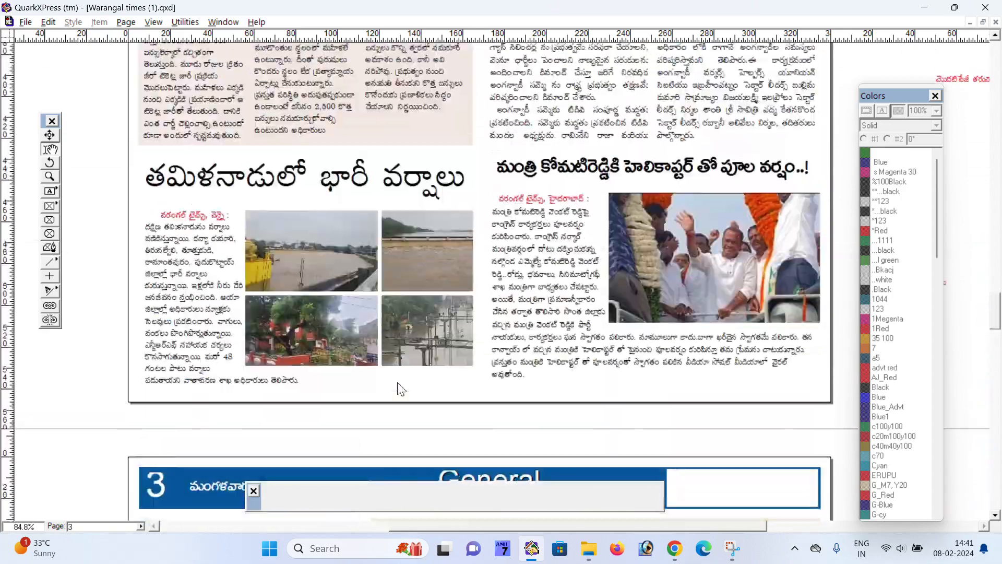
scroll(398, 388, up, 15)
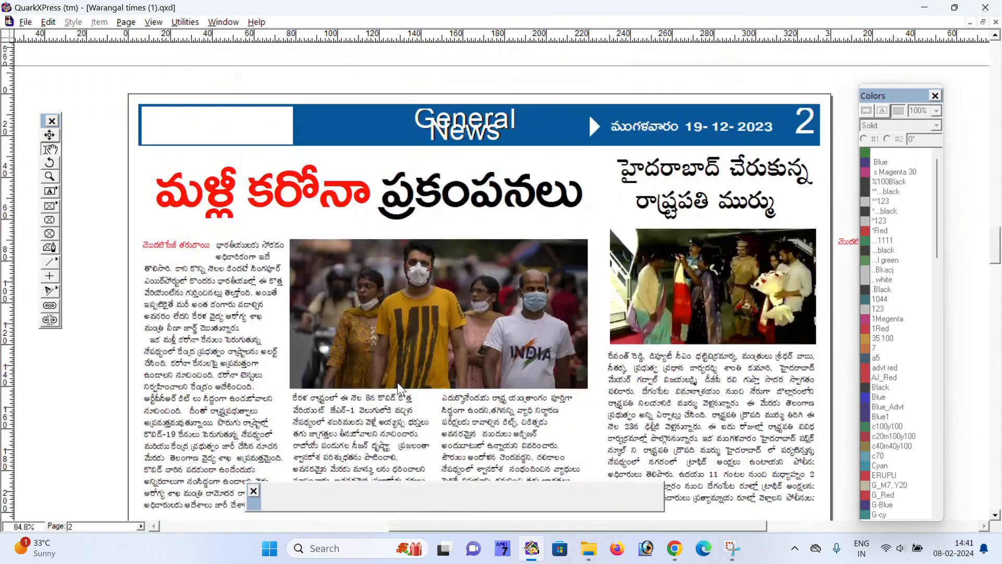
scroll(398, 389, down, 15)
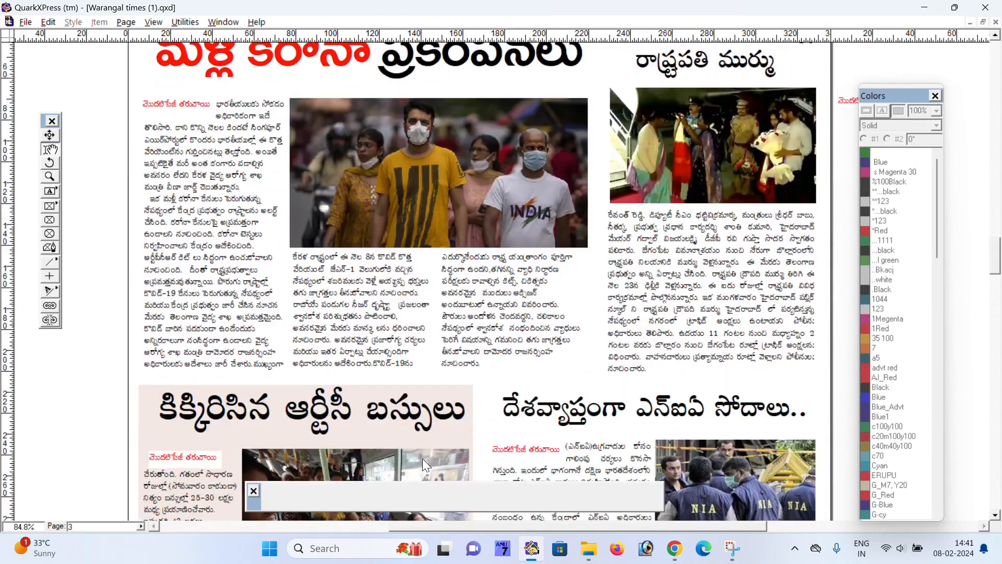
scroll(421, 450, up, 5)
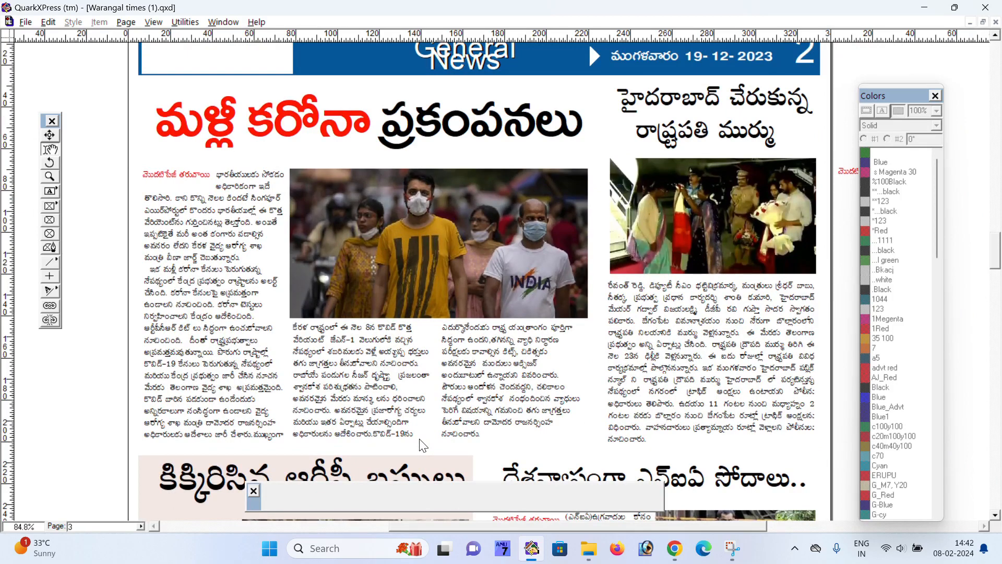
scroll(423, 446, down, 3)
scroll(422, 446, up, 3)
scroll(510, 397, up, 2)
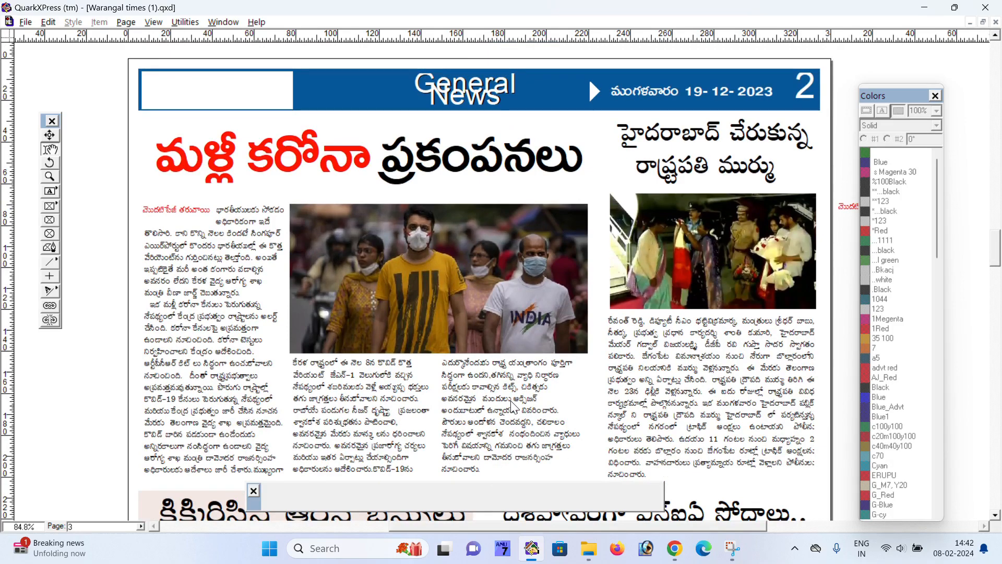
scroll(517, 399, down, 2)
scroll(520, 395, up, 3)
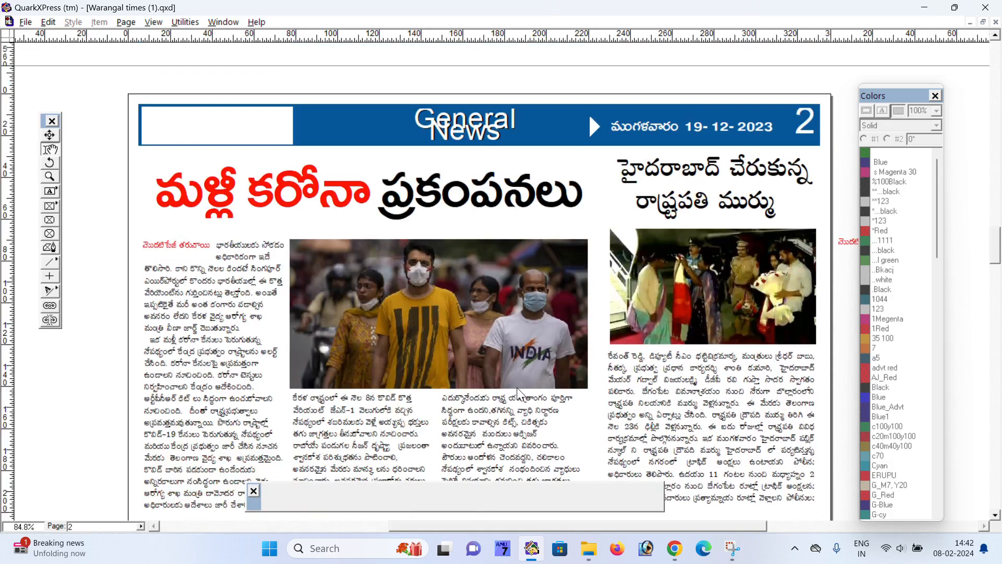
scroll(518, 395, down, 2)
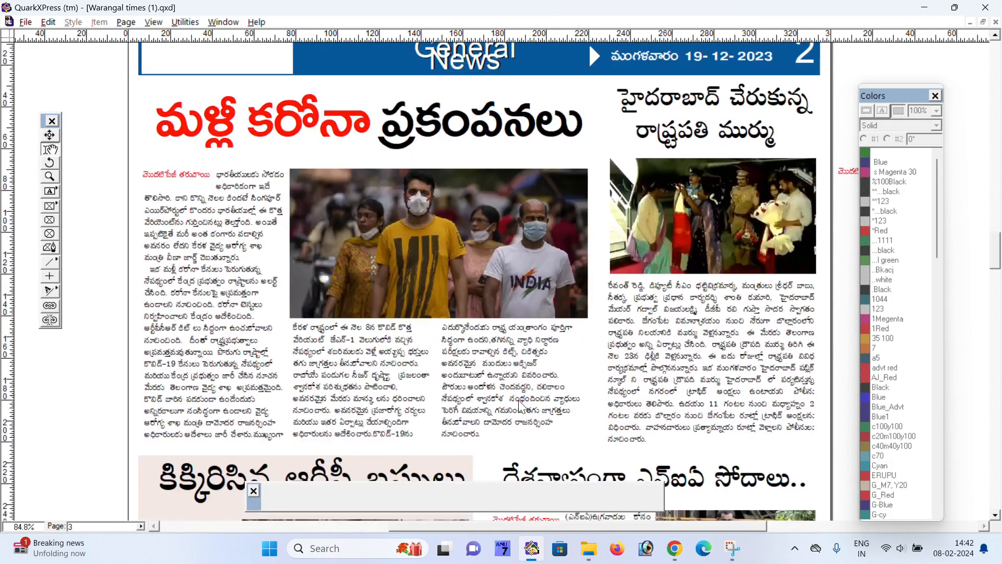
scroll(520, 404, up, 1)
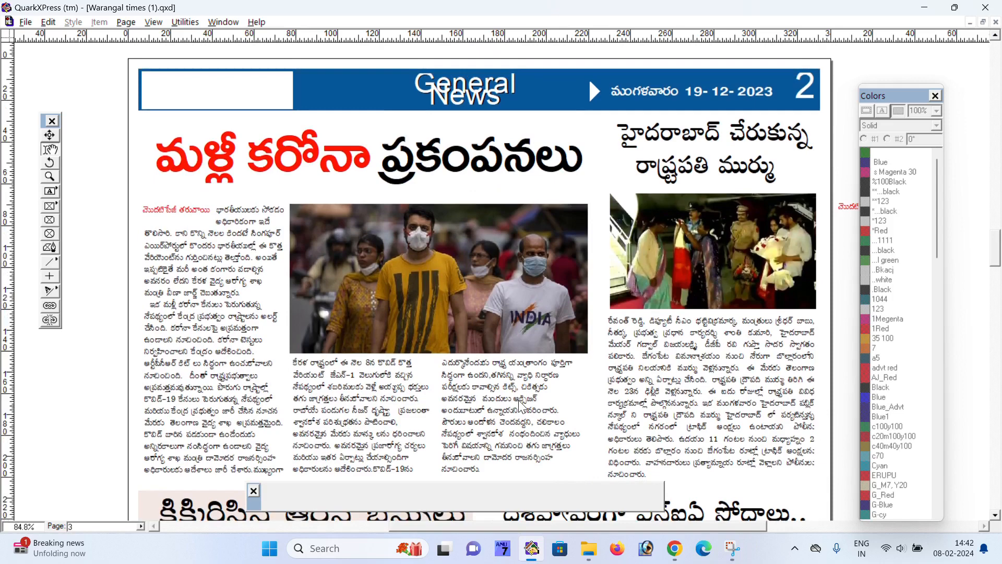
scroll(518, 392, down, 2)
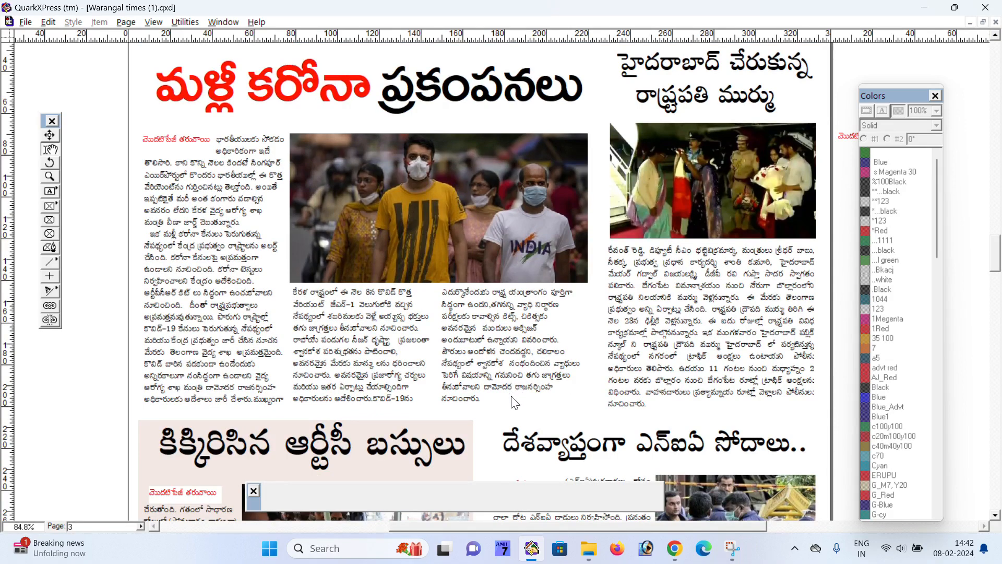
scroll(515, 402, down, 5)
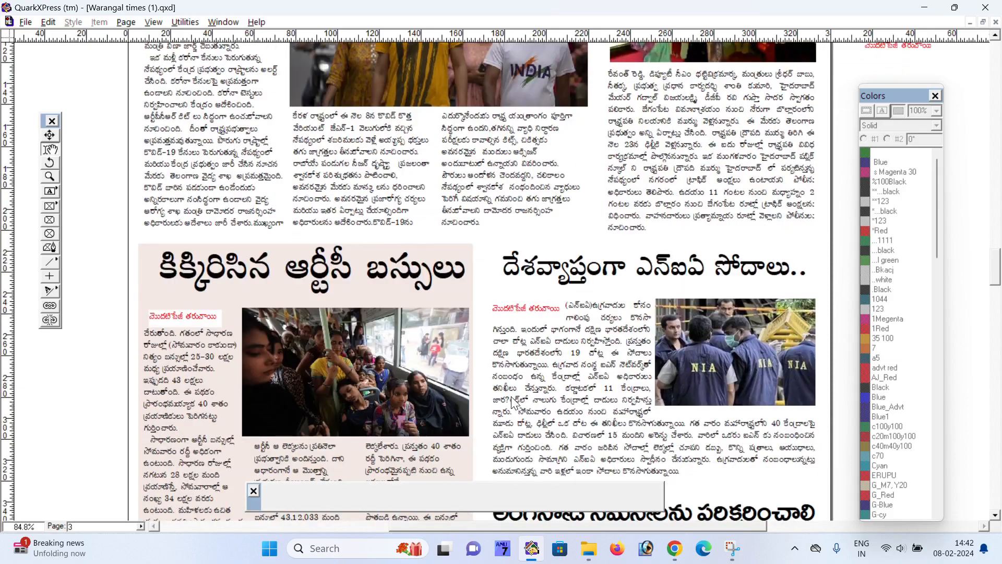
scroll(514, 402, up, 5)
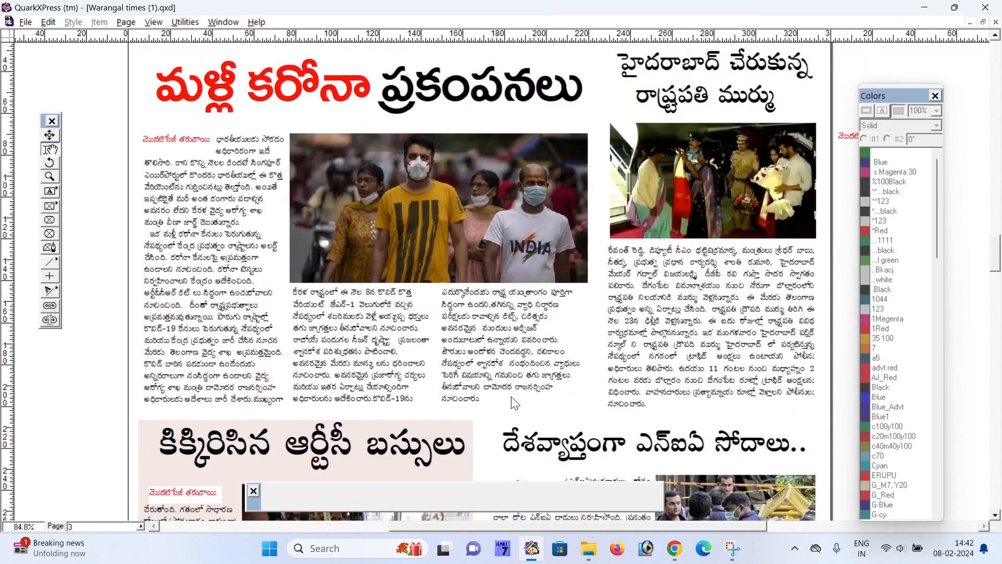
scroll(514, 403, up, 3)
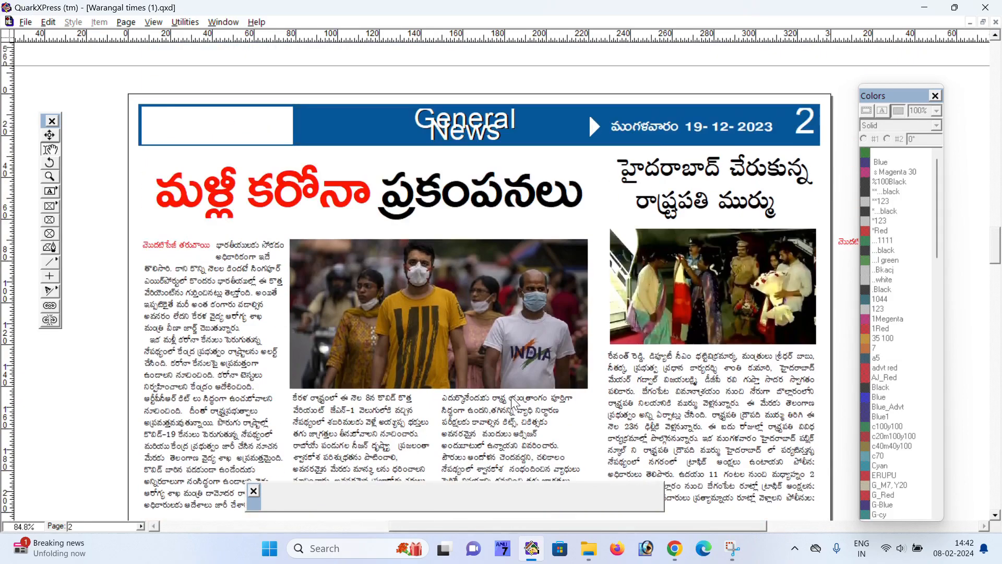
Examine the newspaper's front page from the masthead to the bottom stories, comparing it with the General News page below
scroll(512, 402, up, 20)
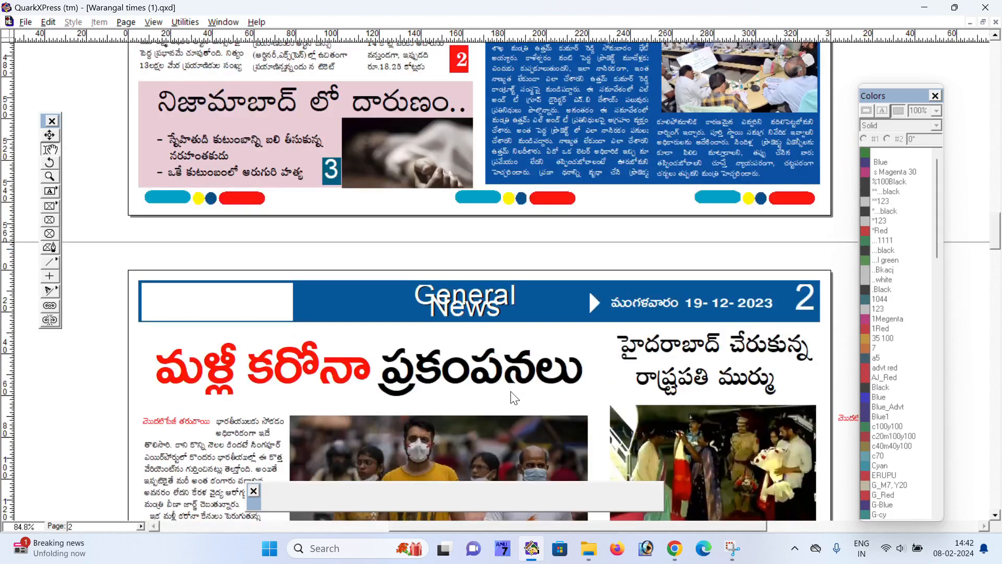
scroll(511, 391, up, 10)
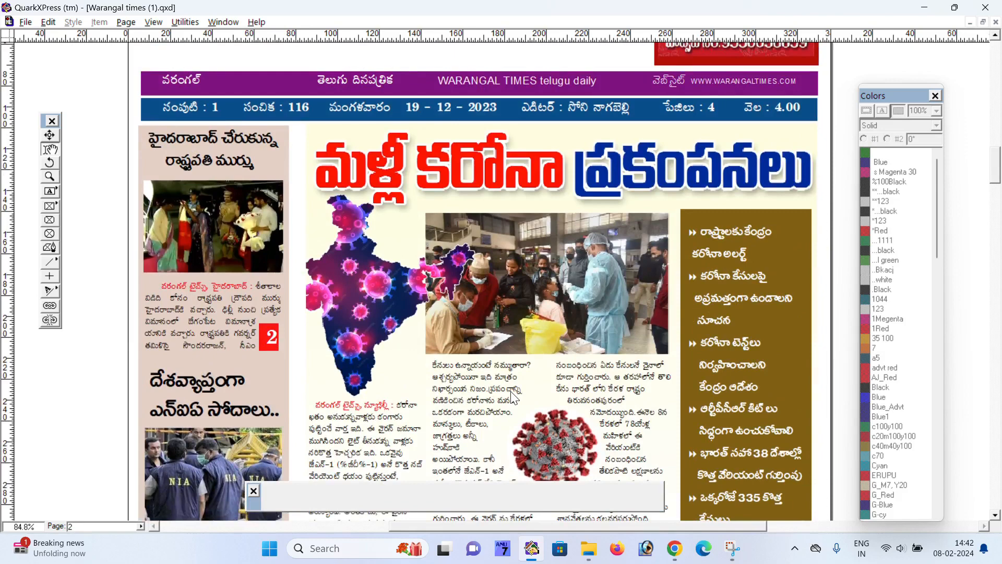
scroll(513, 397, up, 3)
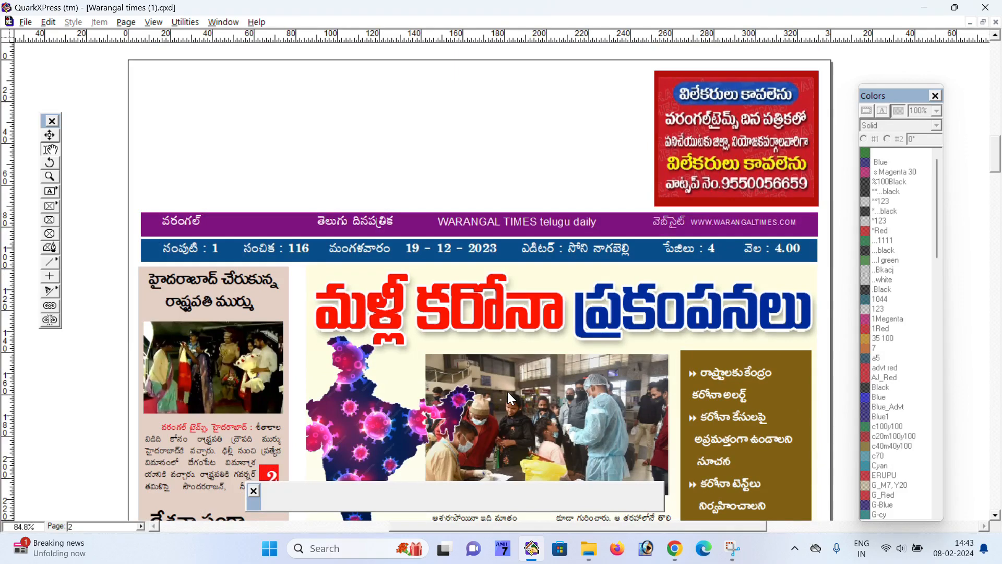
scroll(507, 391, down, 5)
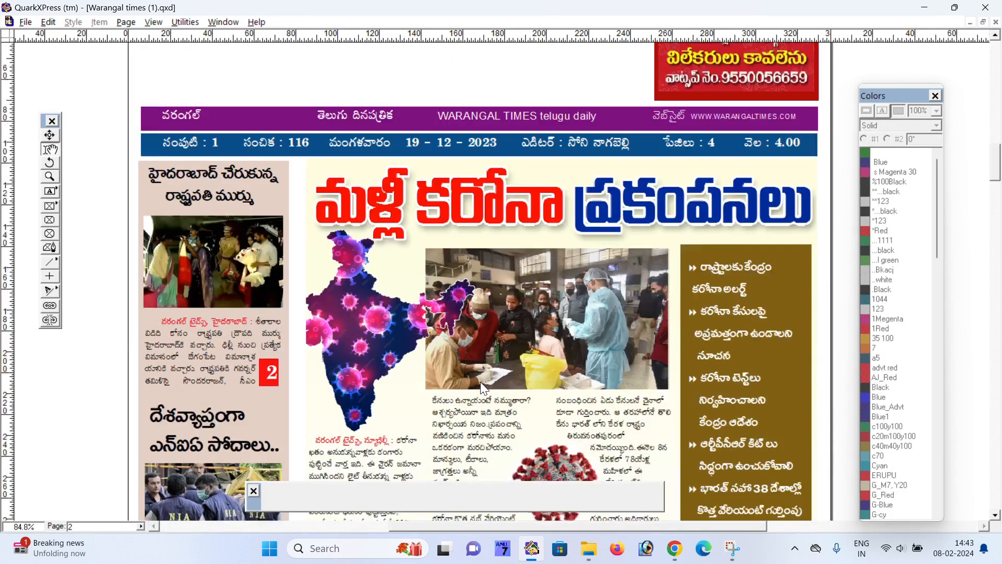
scroll(482, 387, down, 4)
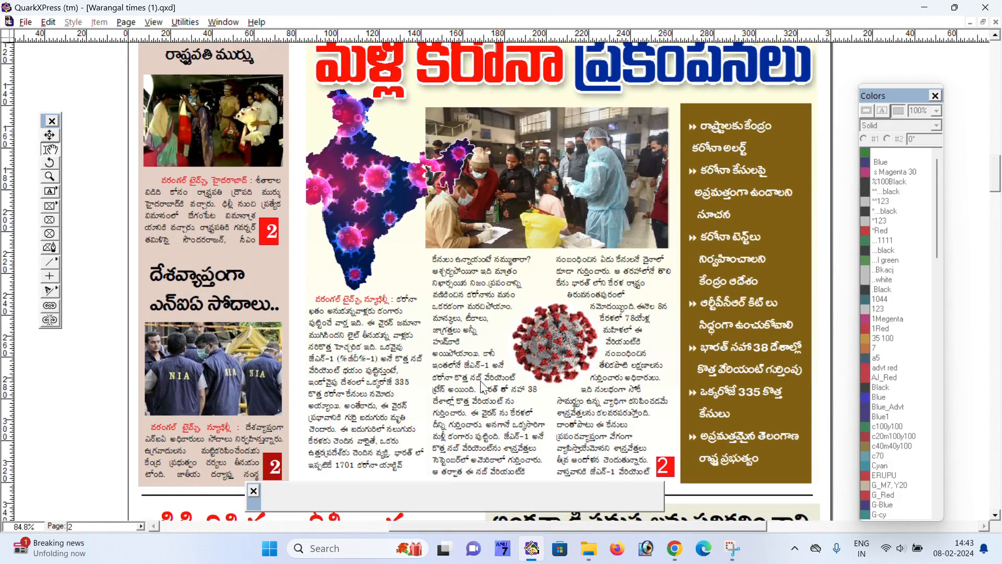
scroll(481, 387, down, 3)
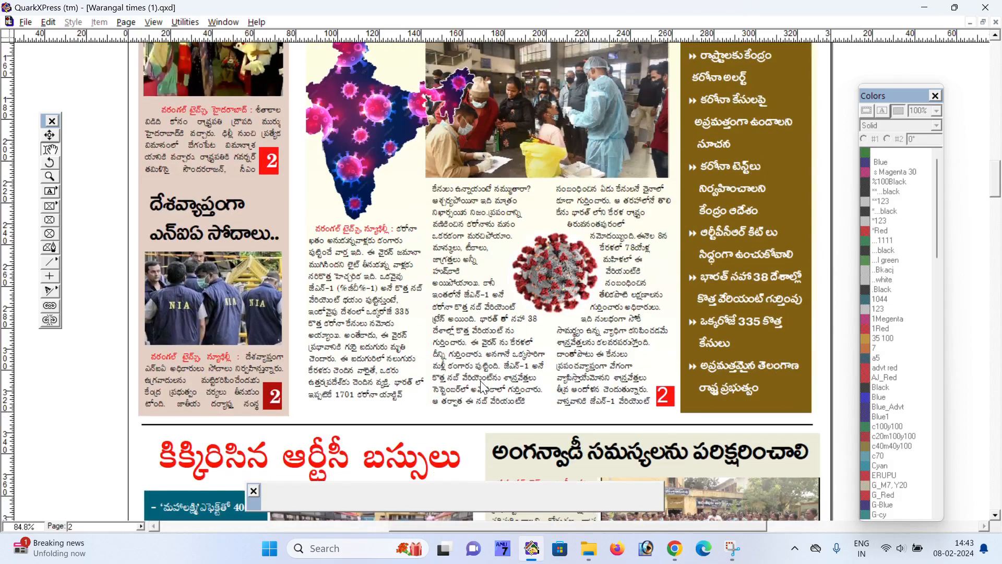
scroll(481, 387, down, 20)
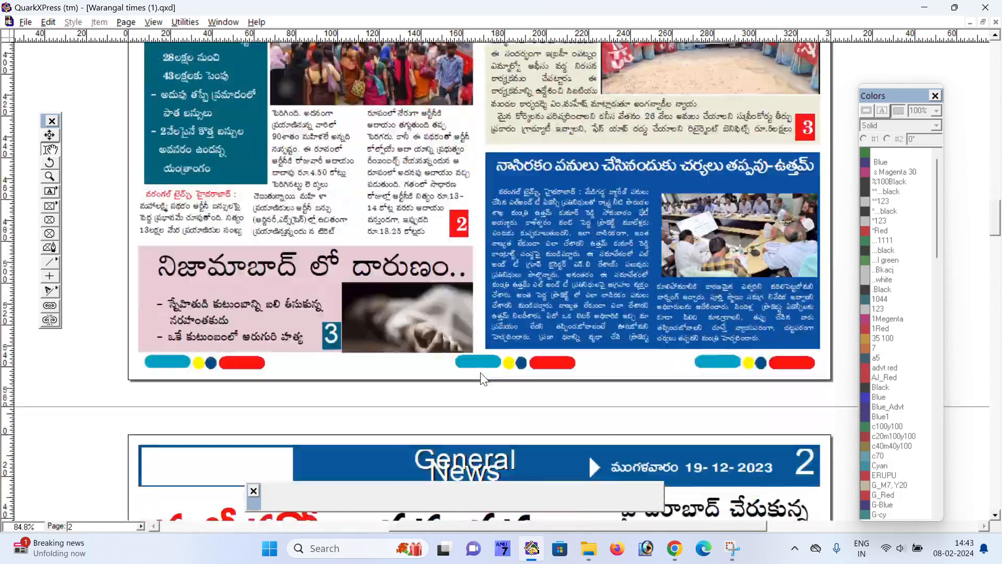
scroll(484, 378, down, 13)
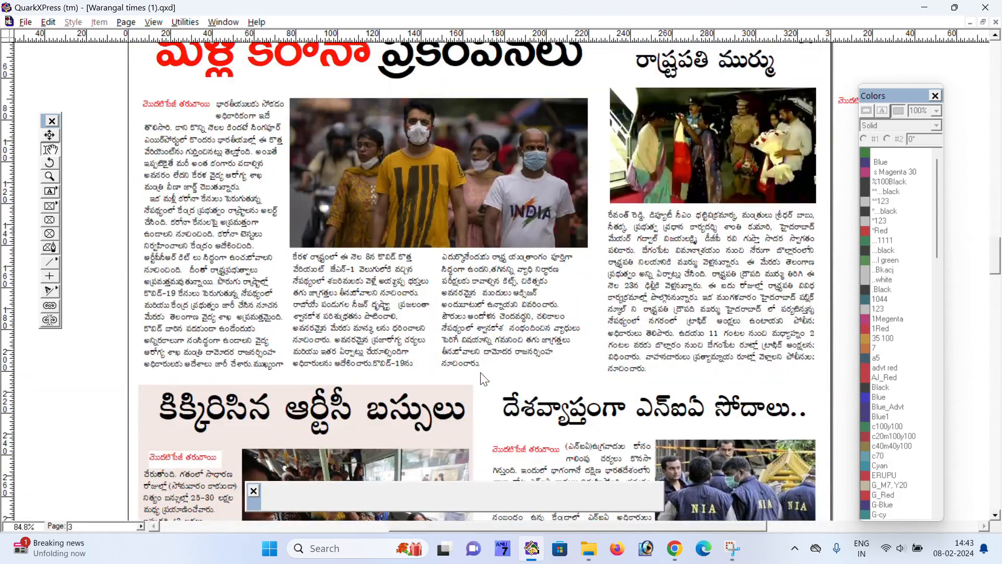
scroll(480, 374, up, 20)
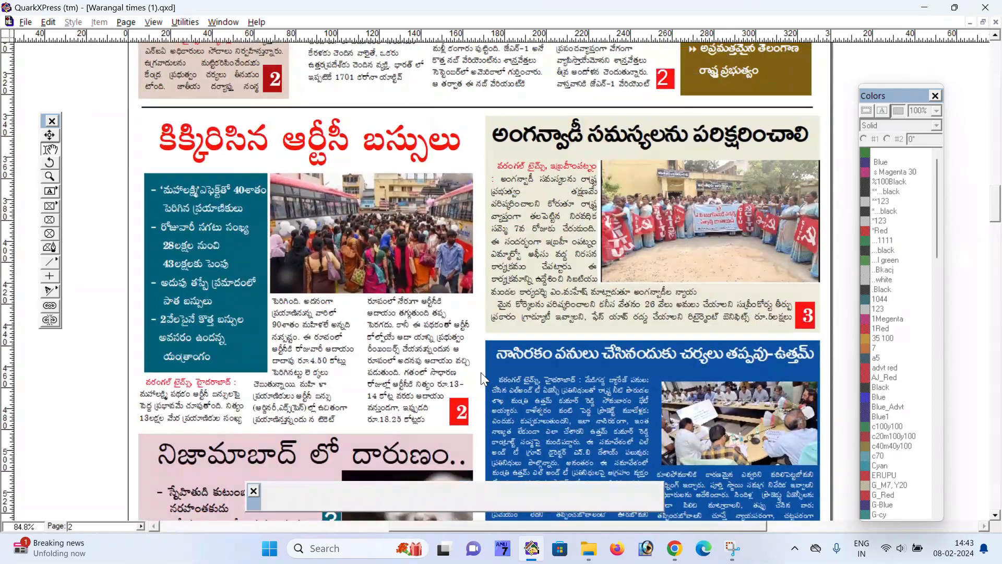
scroll(481, 372, up, 16)
scroll(505, 366, down, 4)
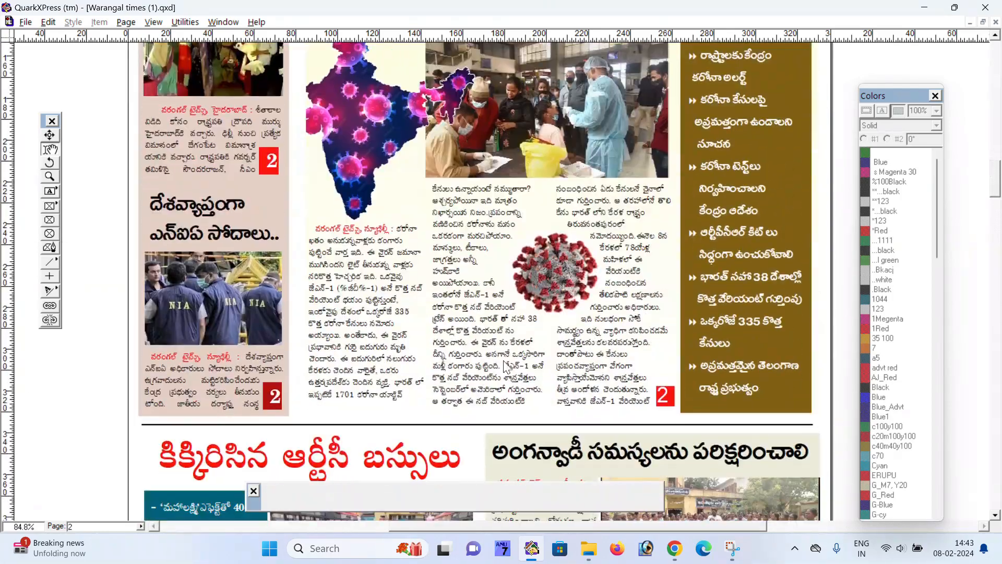
Move the coronavirus cutout picture out of the lead article and onto the pasteboard beside the page
click(559, 281)
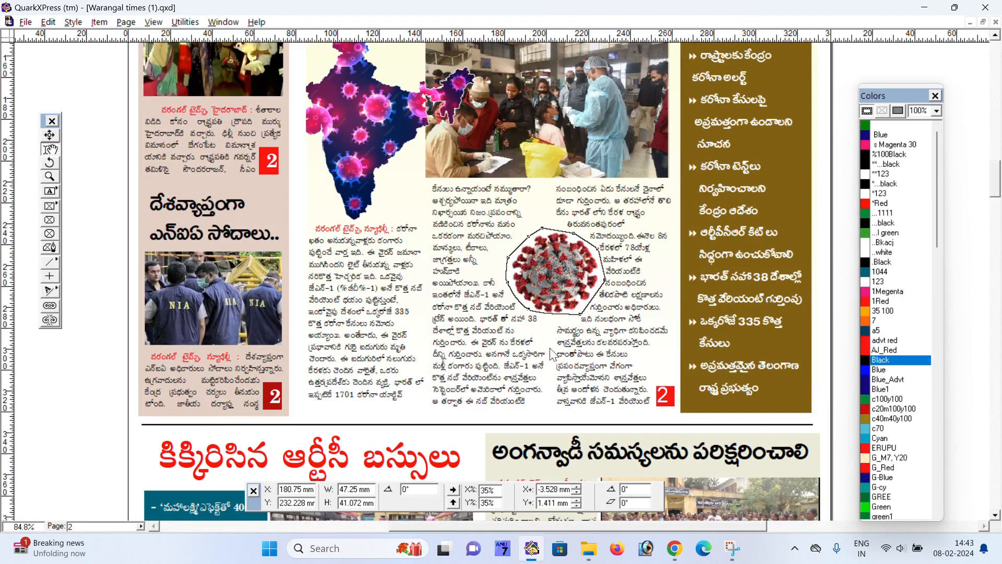
click(50, 135)
drag(477, 345, 648, 330)
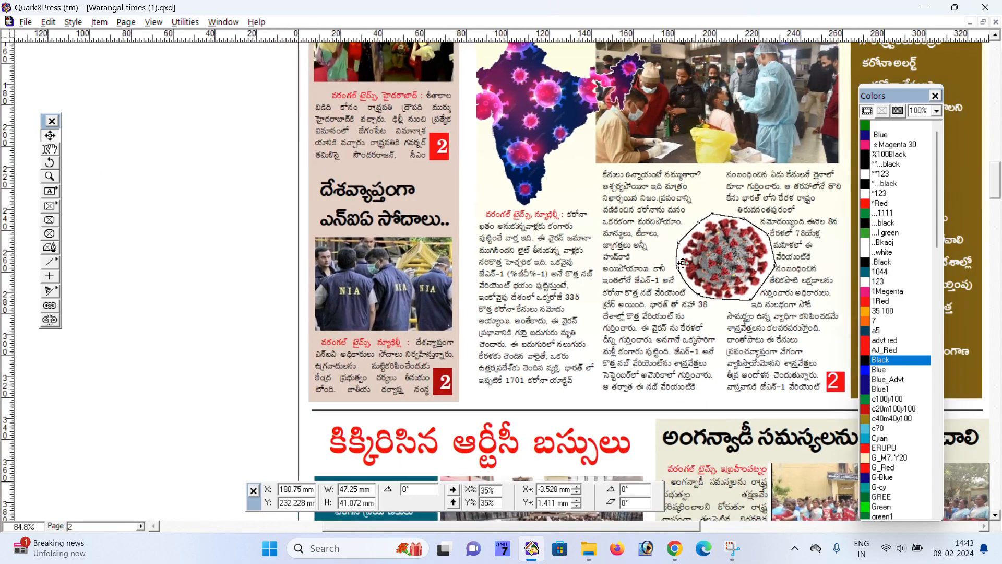
drag(715, 268, 164, 259)
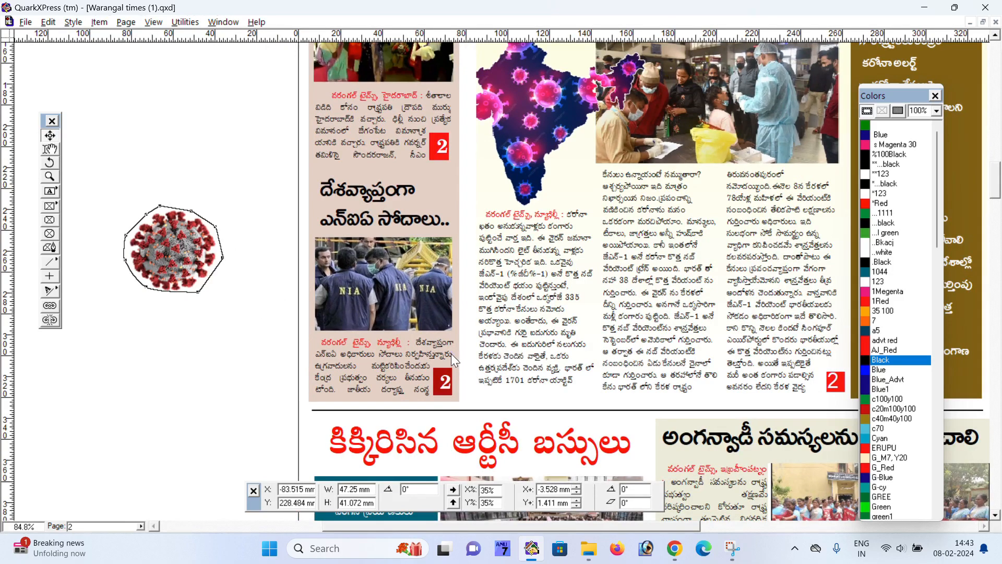
scroll(355, 356, up, 3)
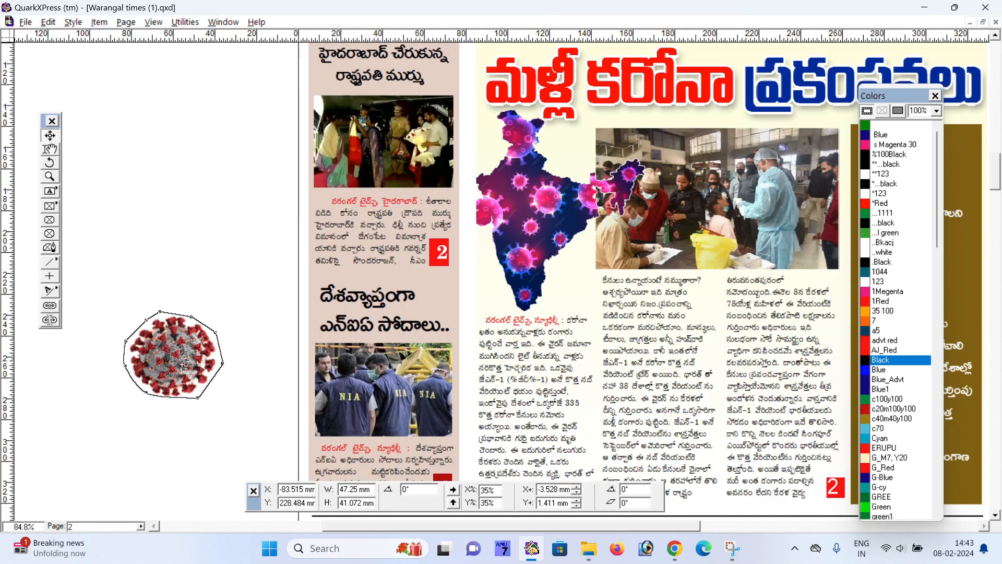
drag(189, 372, 179, 286)
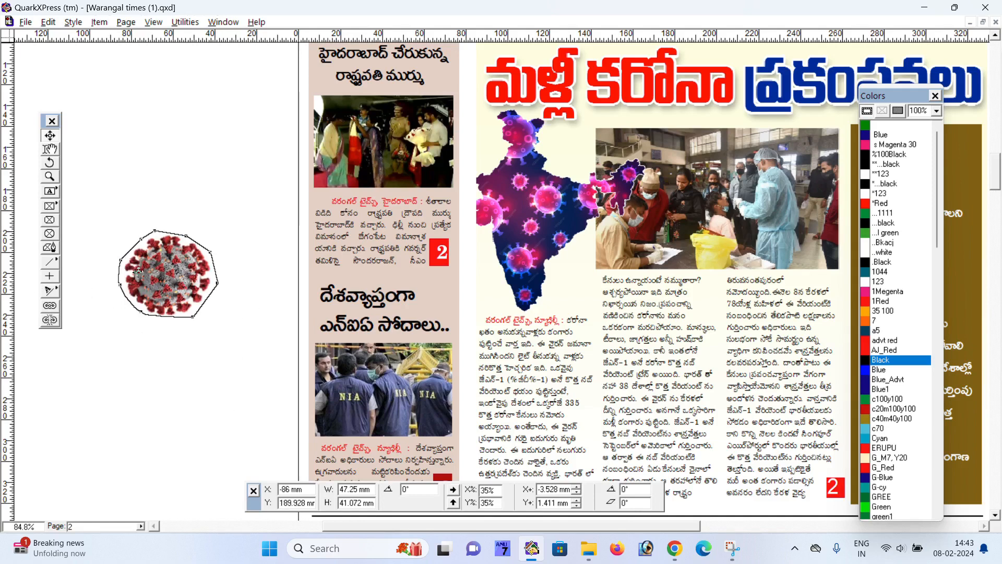
drag(168, 272, 172, 178)
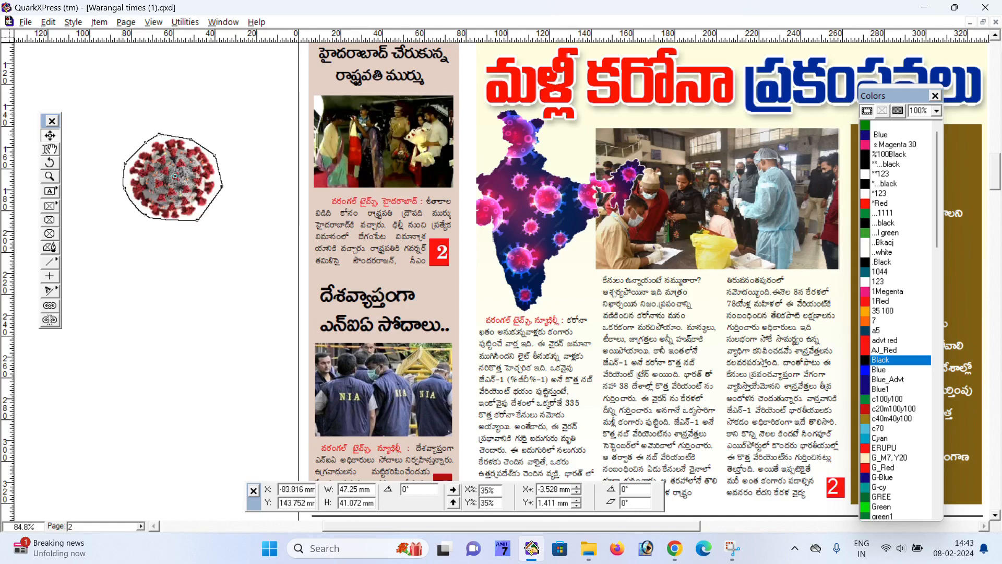
Draw an oval picture box about 67.5 × 65 mm below the virus cutout and stretch a copy of its picture to fit inside
click(52, 234)
drag(86, 243, 227, 378)
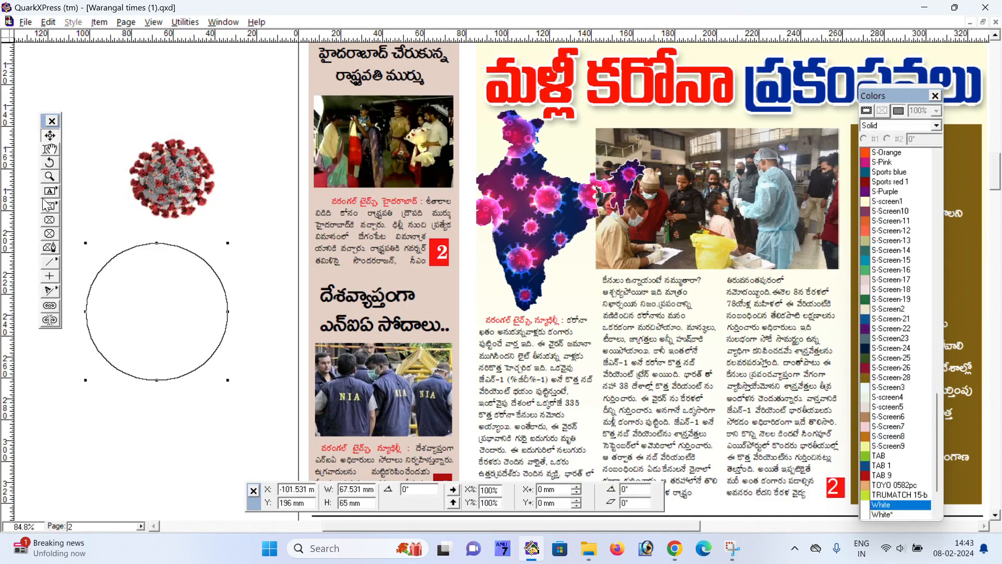
click(162, 164)
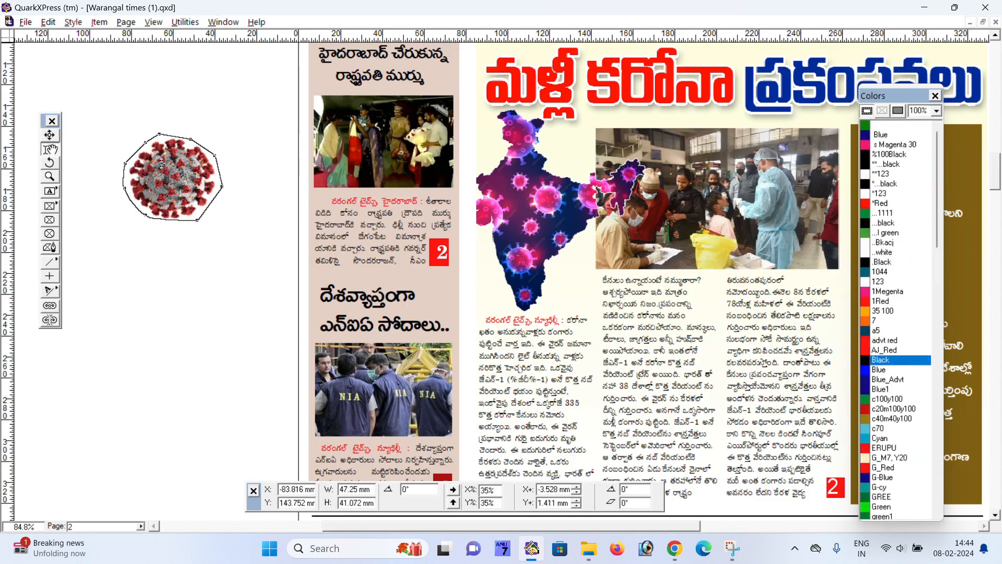
click(174, 359)
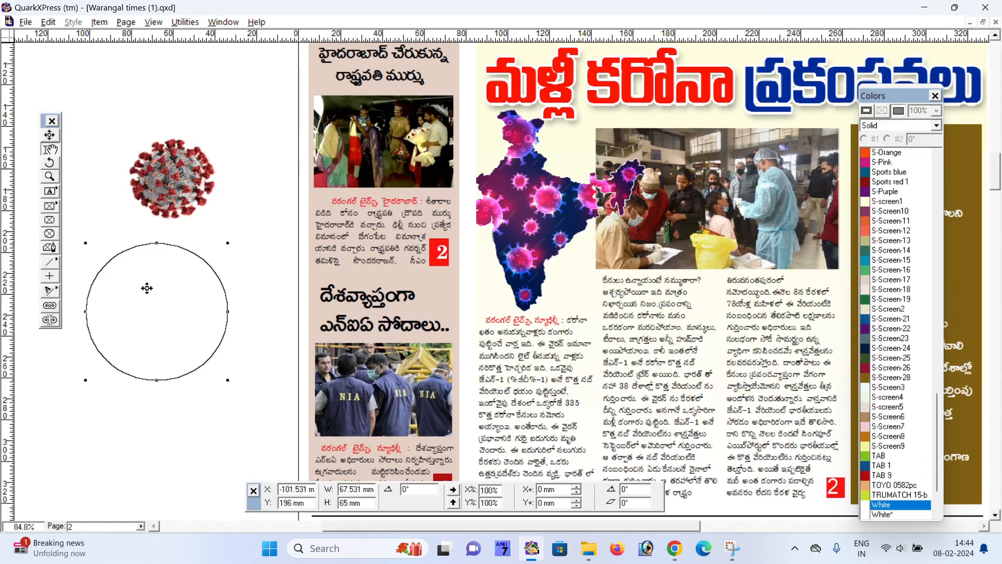
key(ctrl+v)
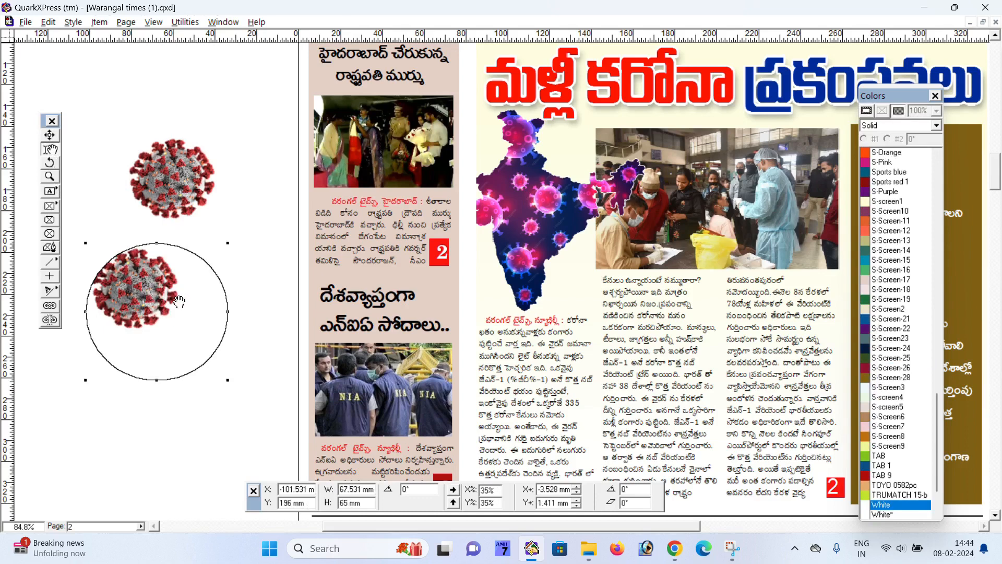
key(ctrl+shift+f)
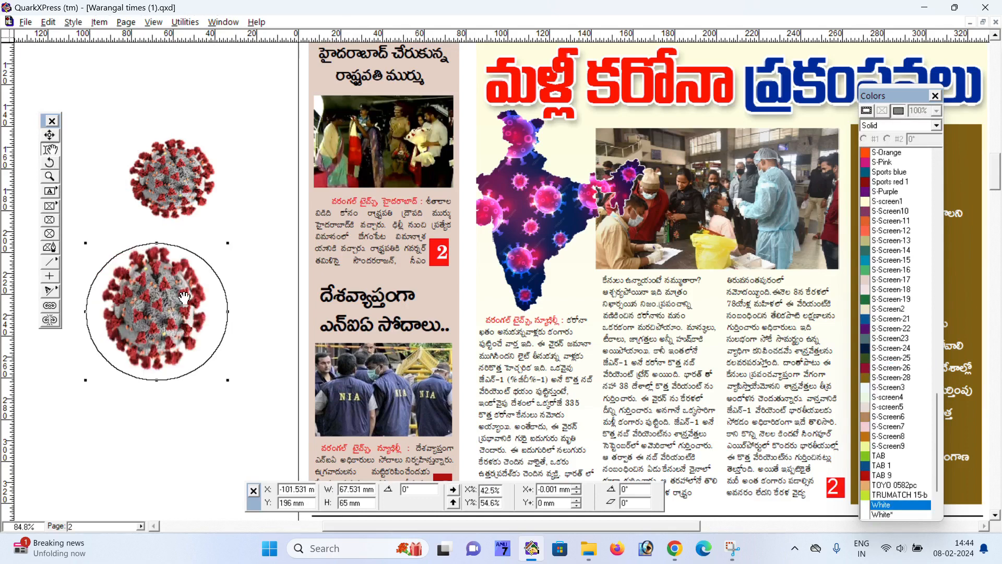
drag(176, 310, 179, 311)
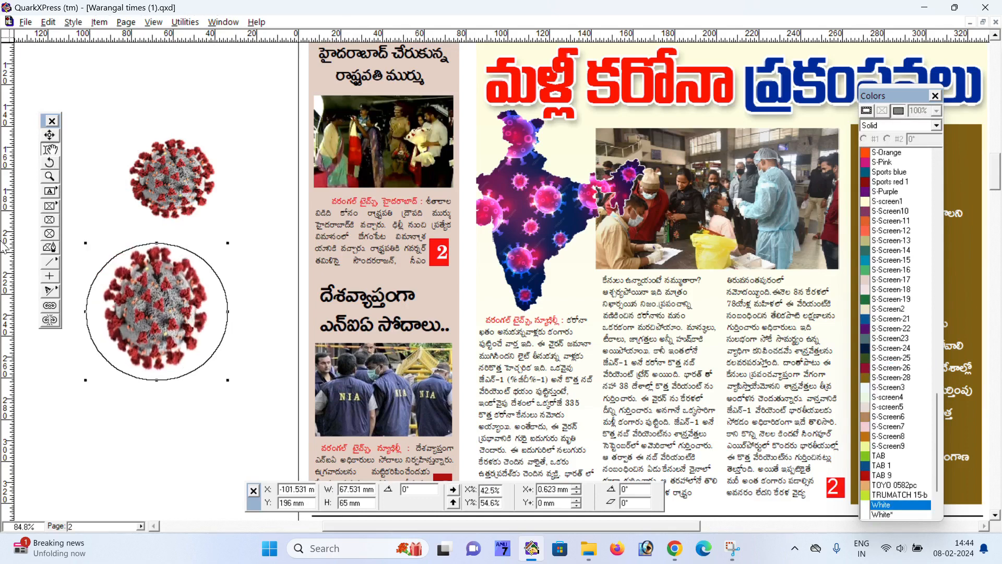
Move the oval virus picture box between the lead article's text columns and check how the text wraps around it
click(51, 136)
scroll(172, 282, down, 3)
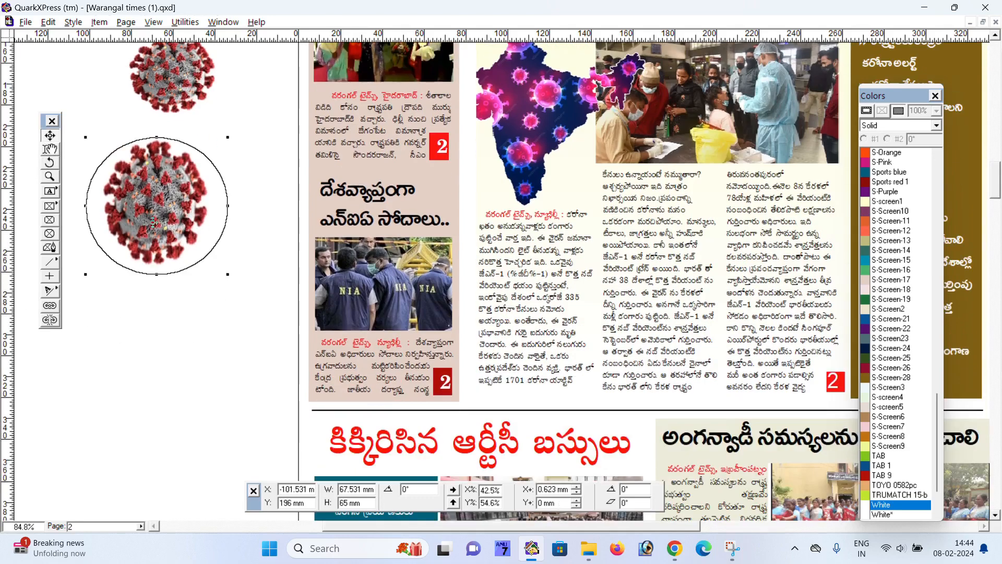
drag(155, 223, 735, 266)
drag(675, 311, 670, 324)
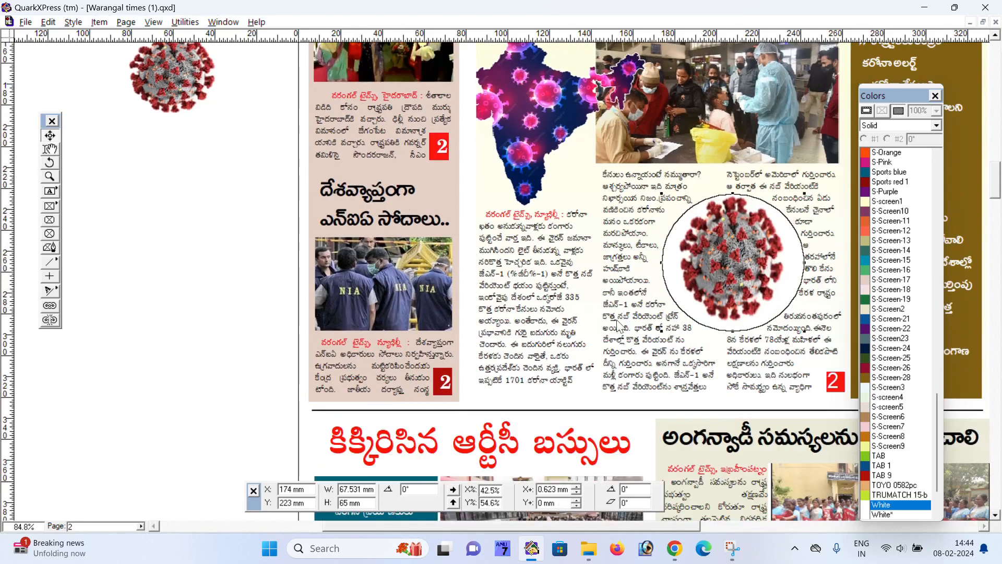
click(243, 353)
scroll(706, 294, up, 3)
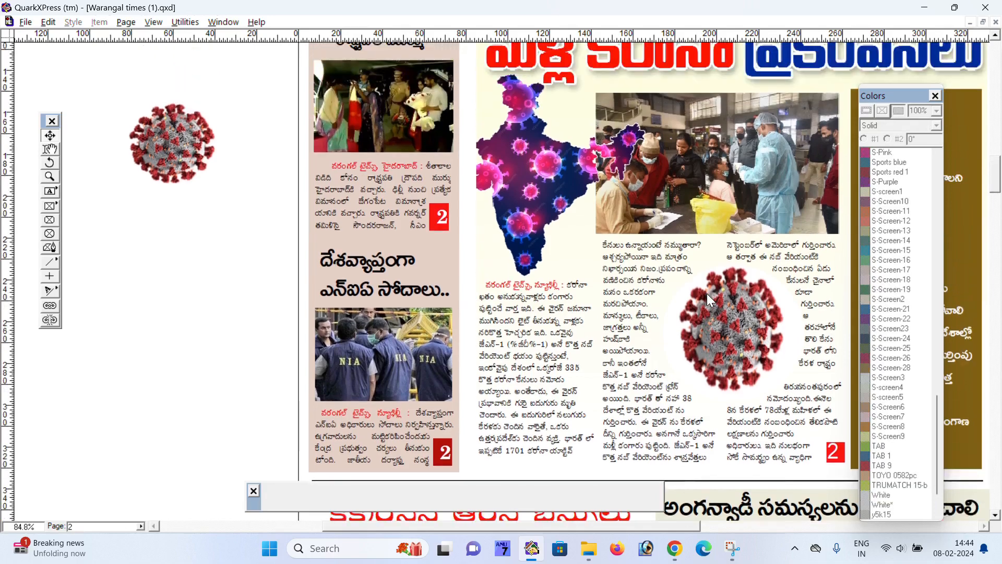
scroll(706, 294, down, 1)
scroll(712, 306, down, 2)
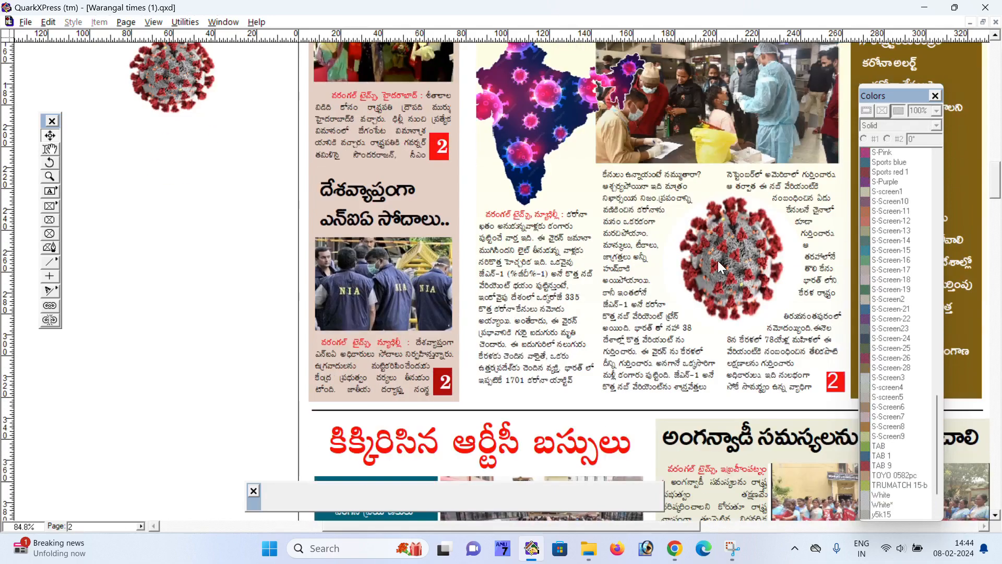
Move the oval picture box back to the pasteboard and shift the picture slightly inside its frame
drag(719, 255, 178, 247)
scroll(201, 339, up, 4)
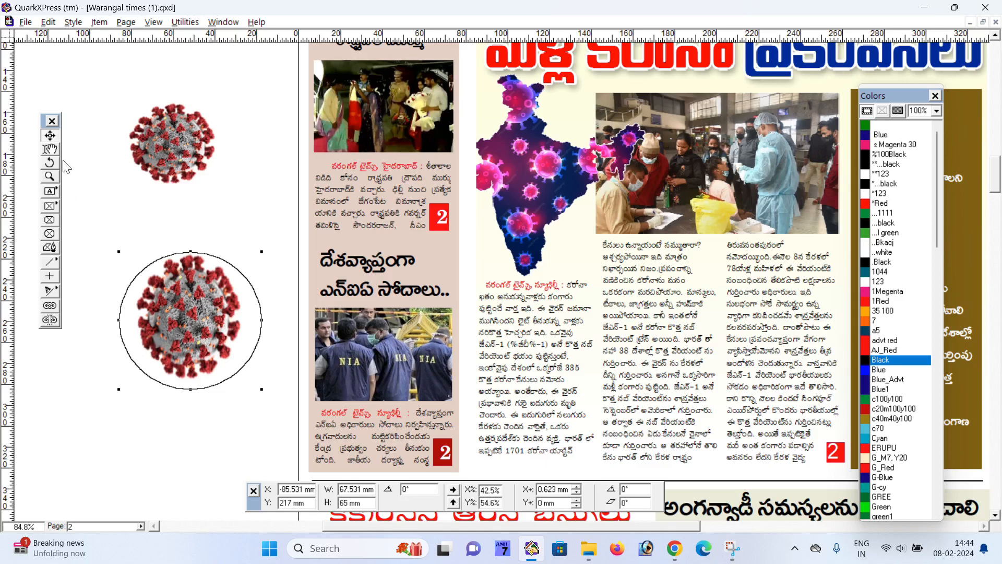
click(50, 149)
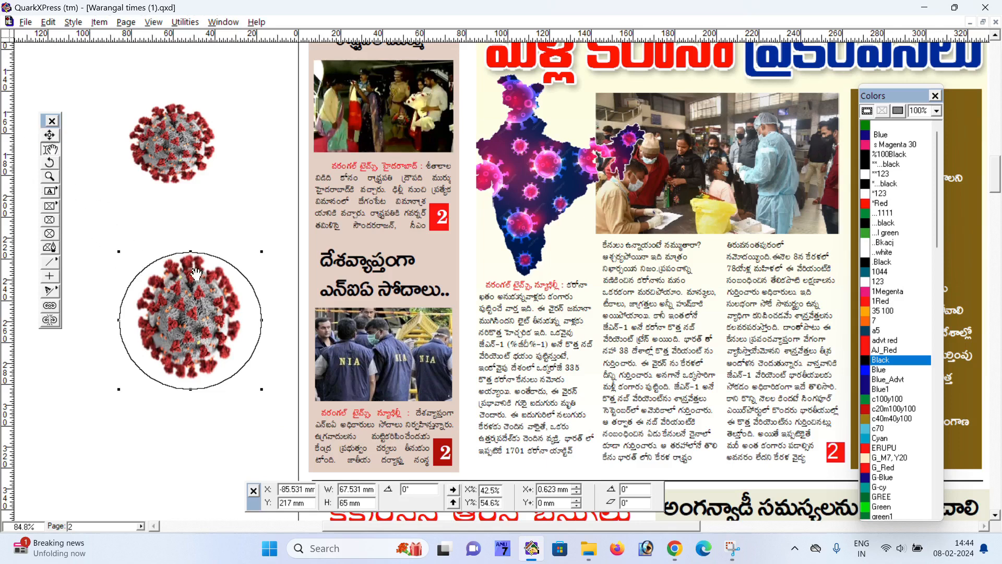
drag(196, 275, 198, 278)
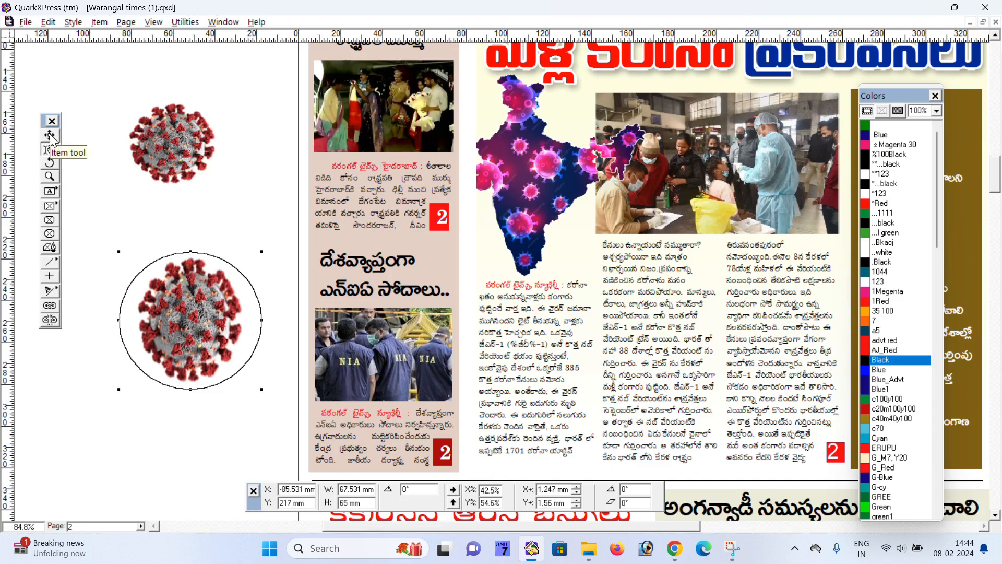
Delete the picture inside the oval box, followed by the empty box itself
key(Delete)
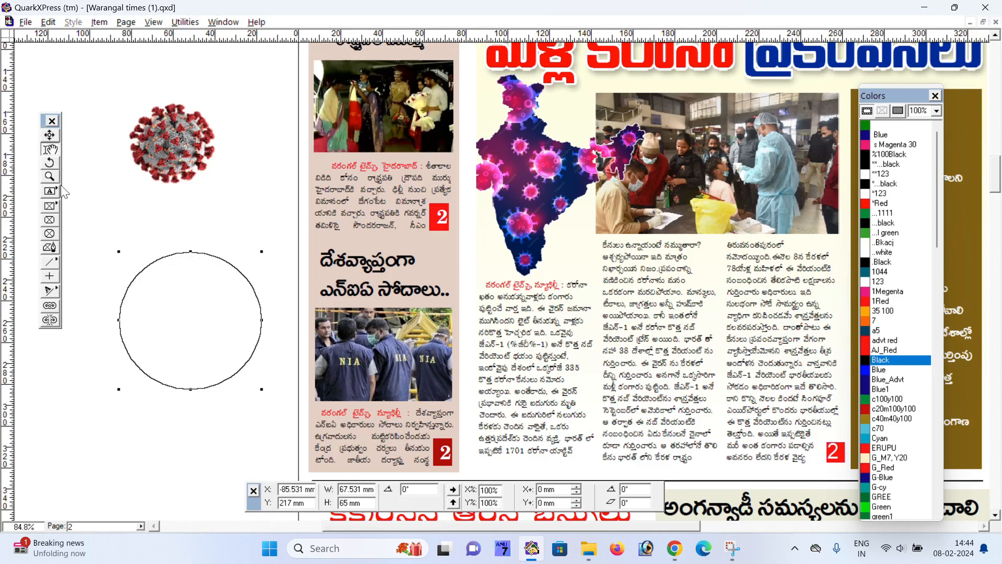
click(49, 135)
key(Delete)
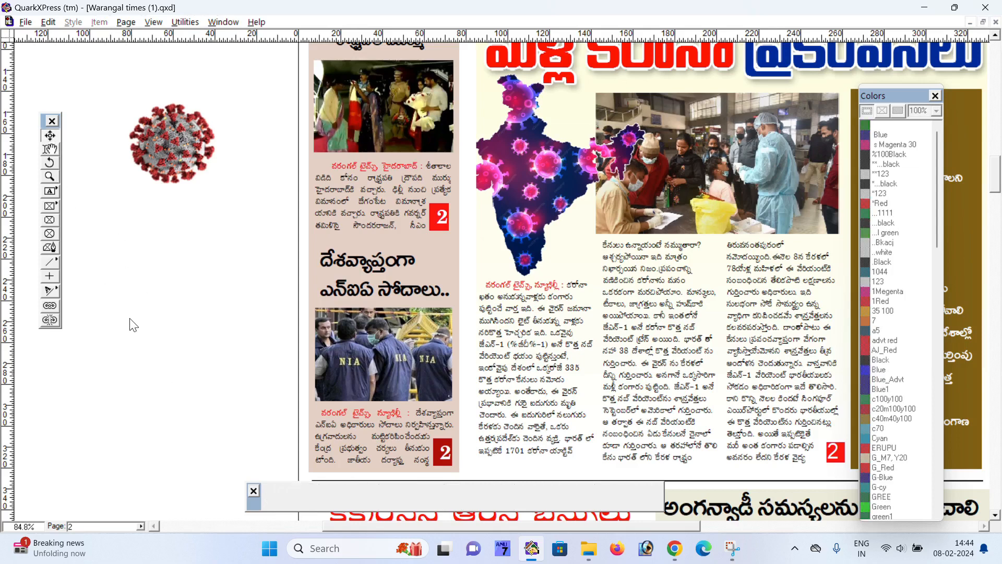
click(151, 178)
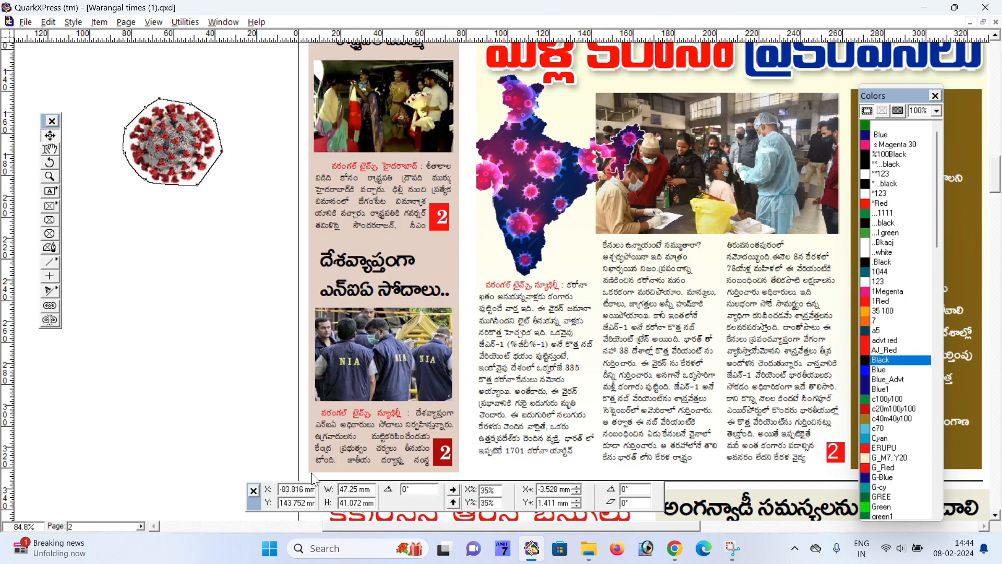
Switch to Chrome and search Google Images for coronavirus in a new tab
click(674, 548)
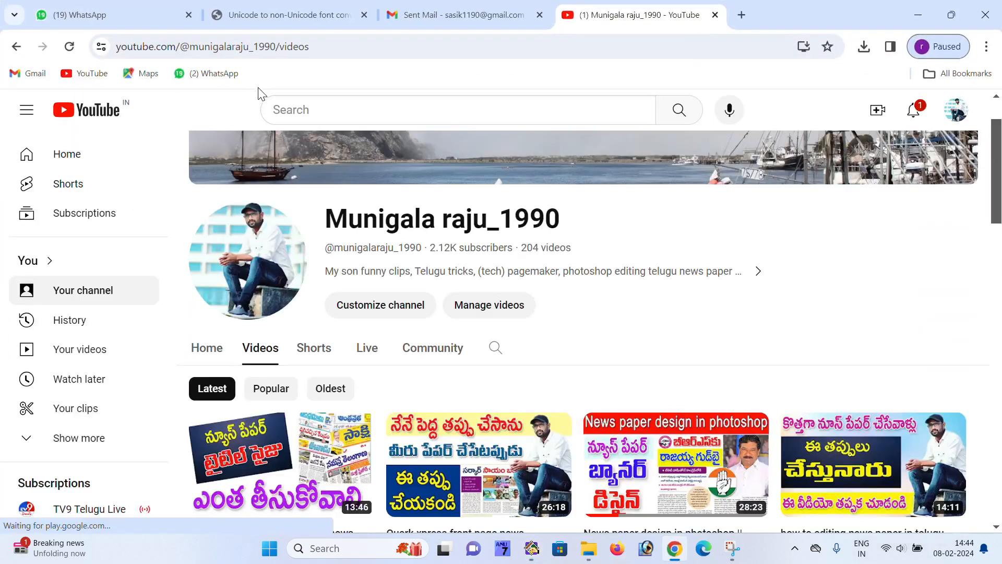
click(742, 14)
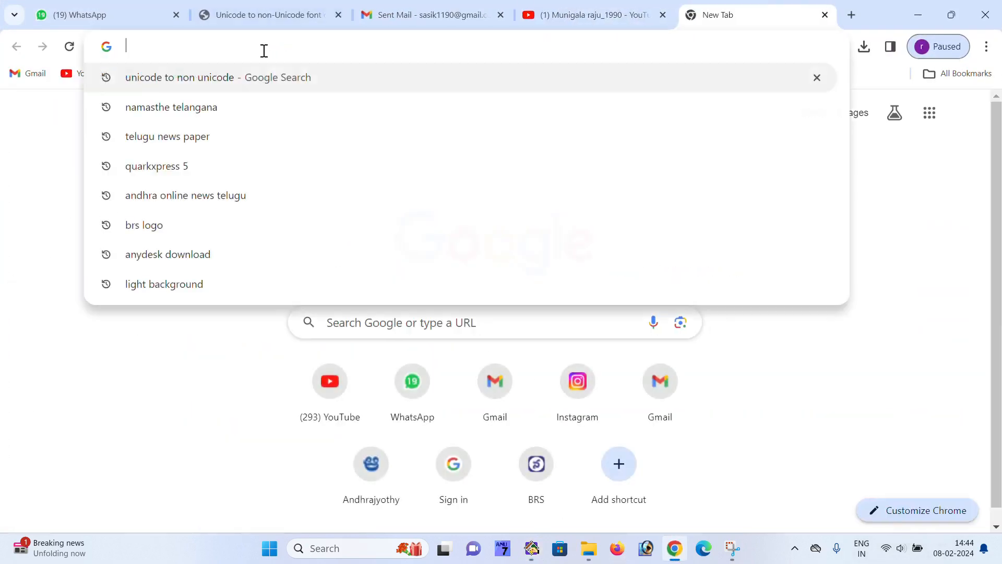
text(carona)
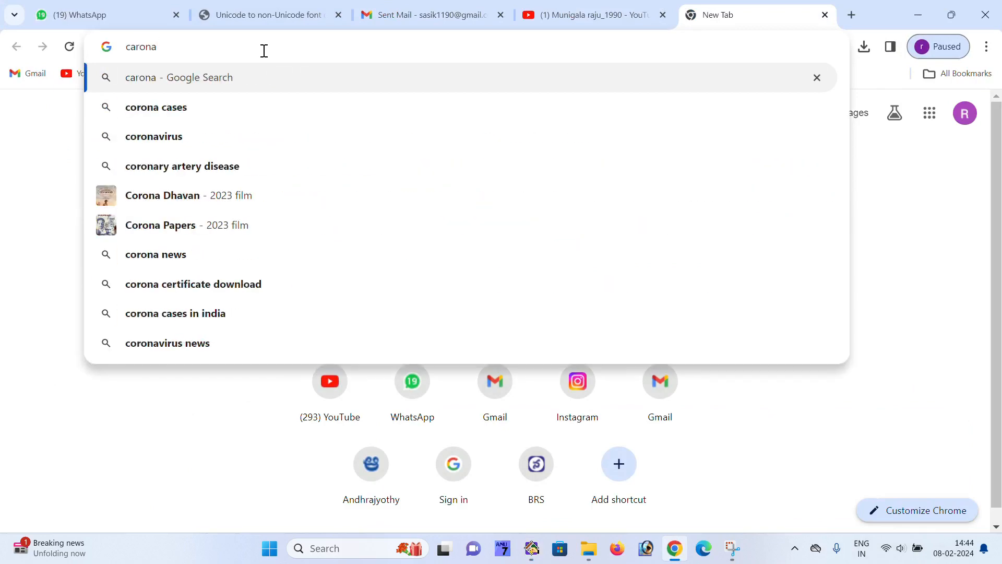
click(174, 136)
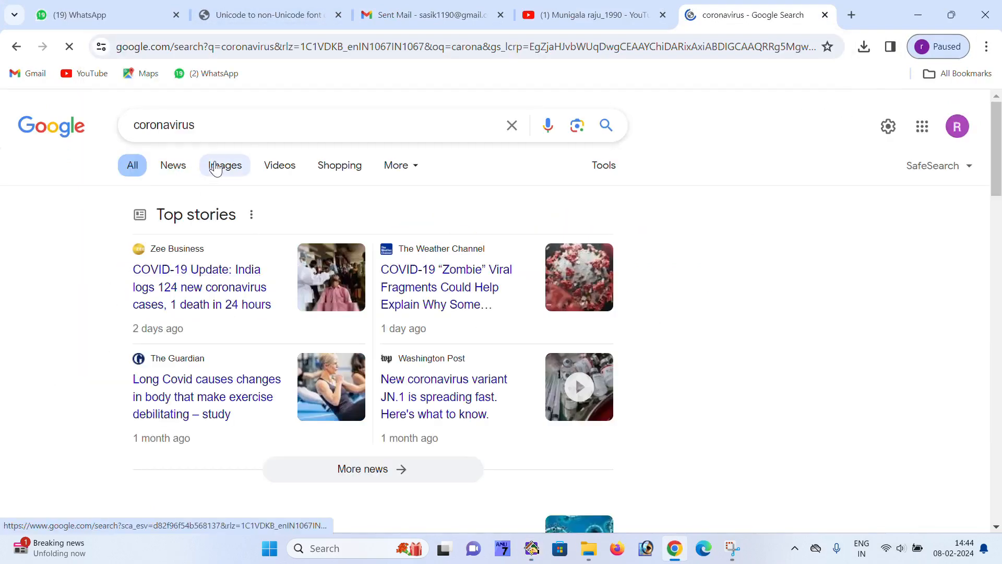
click(224, 166)
Browse the coronavirus images and open the World Health Organization picture of the red and grey virus on white
scroll(352, 297, down, 3)
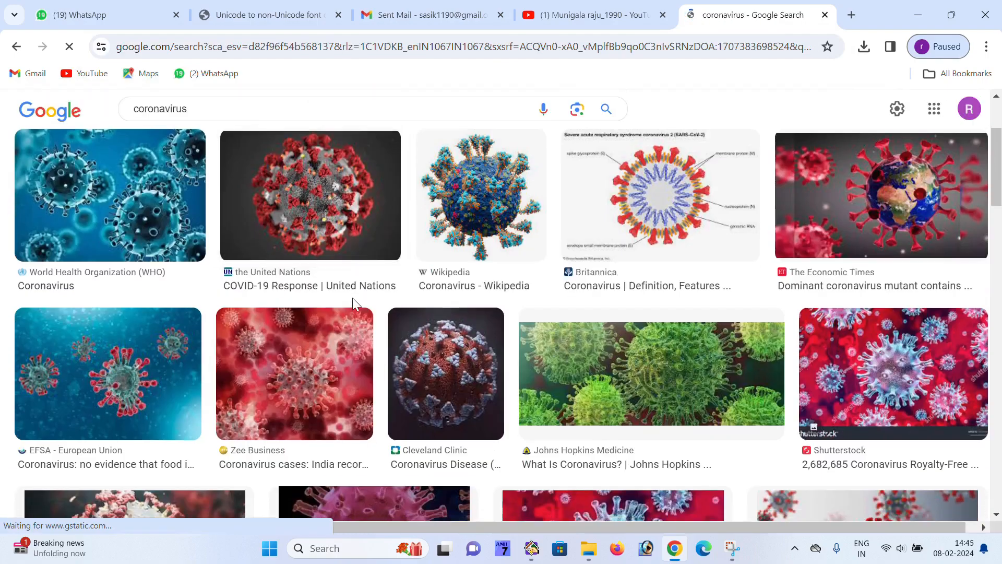
scroll(353, 302, down, 2)
scroll(352, 302, up, 5)
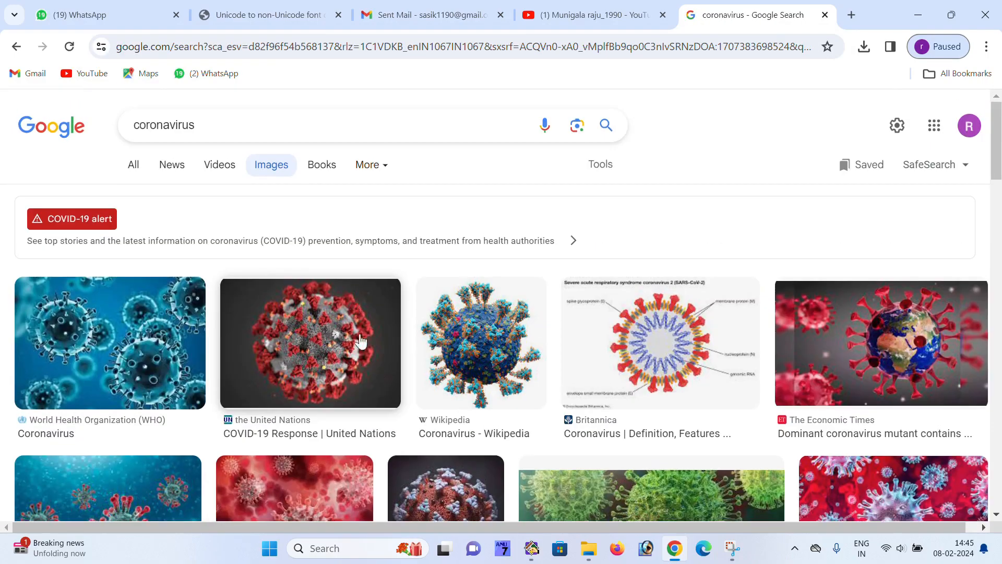
scroll(323, 341, down, 4)
scroll(323, 340, down, 8)
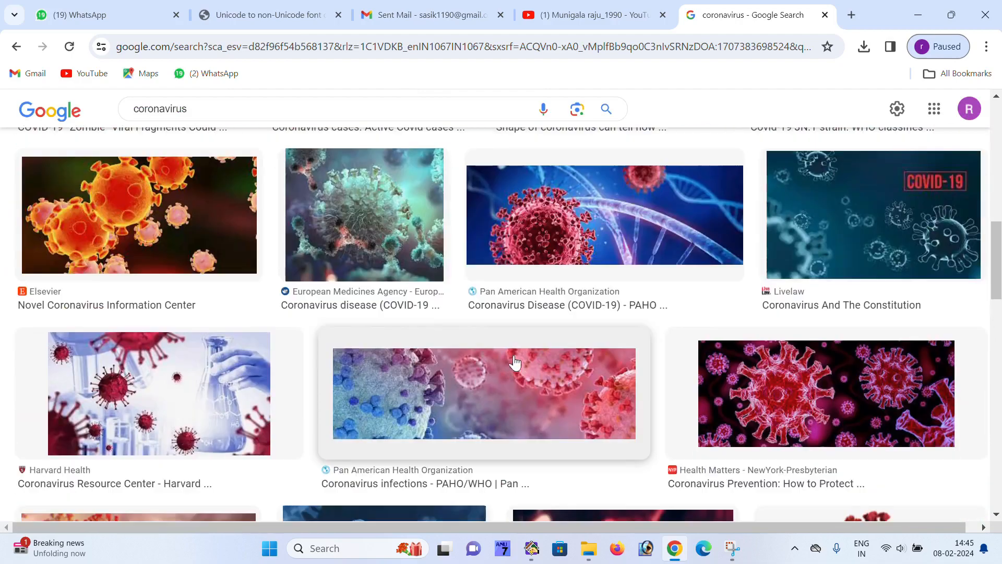
scroll(469, 343, up, 5)
scroll(469, 343, down, 2)
scroll(469, 344, up, 4)
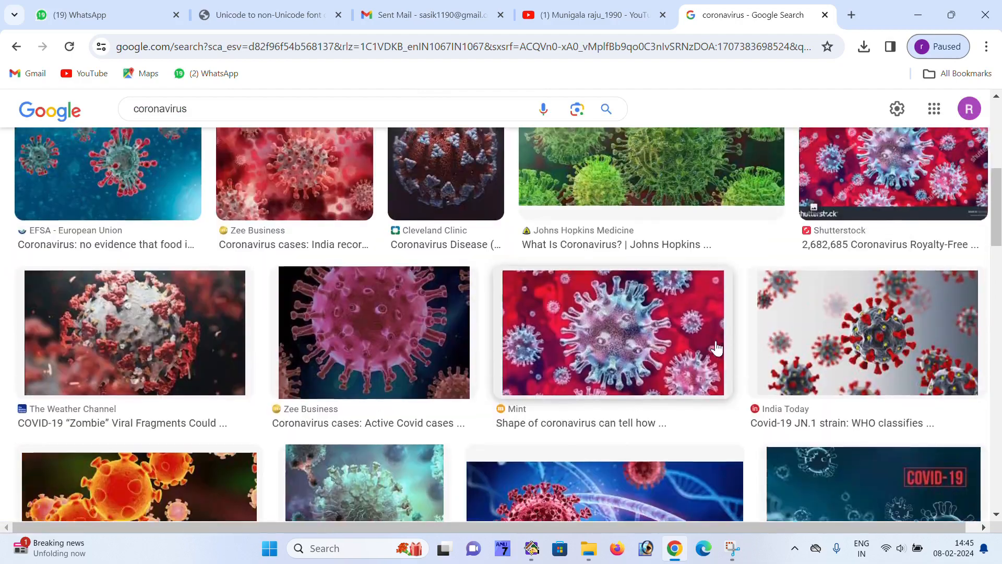
scroll(719, 352, down, 8)
click(877, 416)
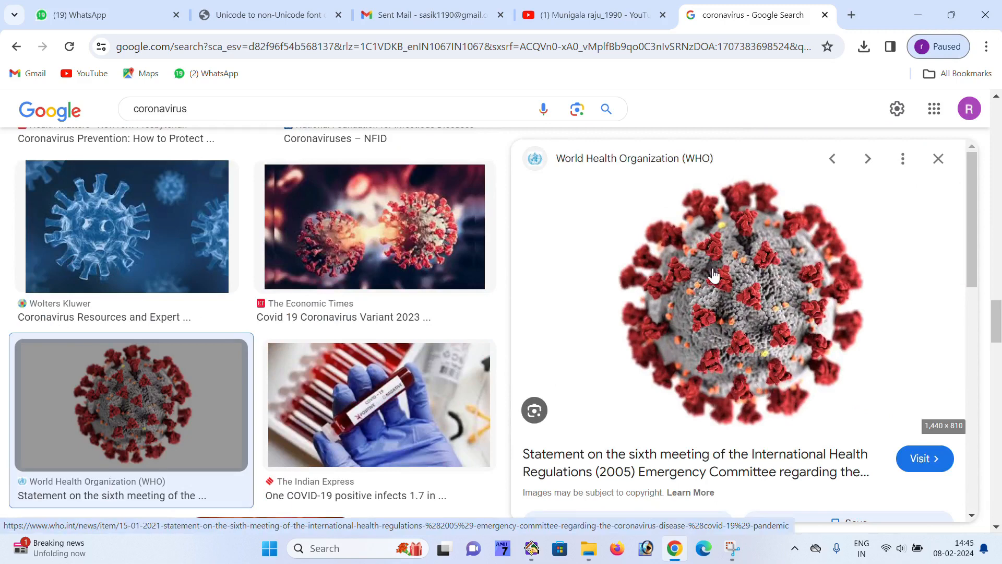
Copy the enlarged World Health Organization virus image
right_click(749, 288)
scroll(754, 197, down, 3)
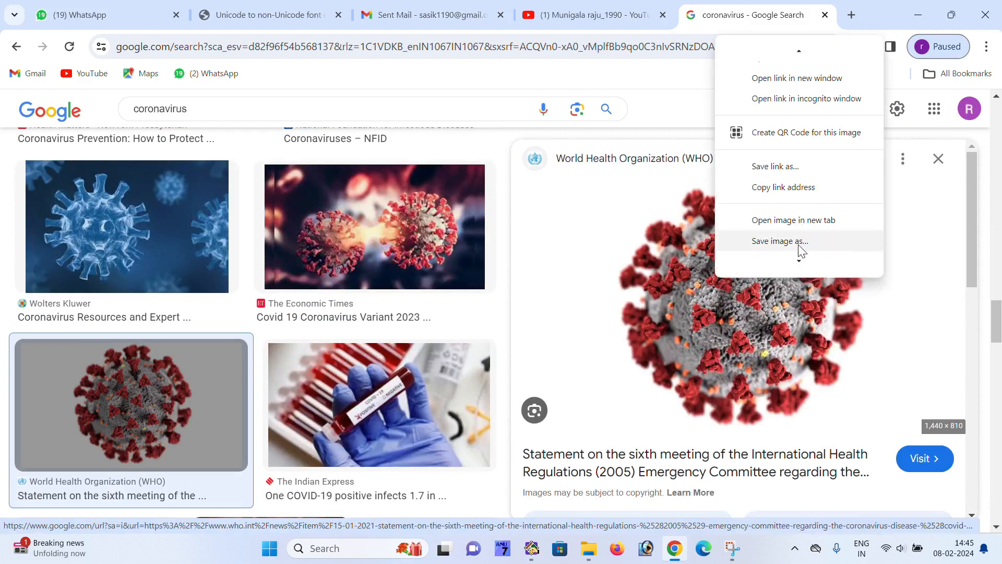
click(783, 168)
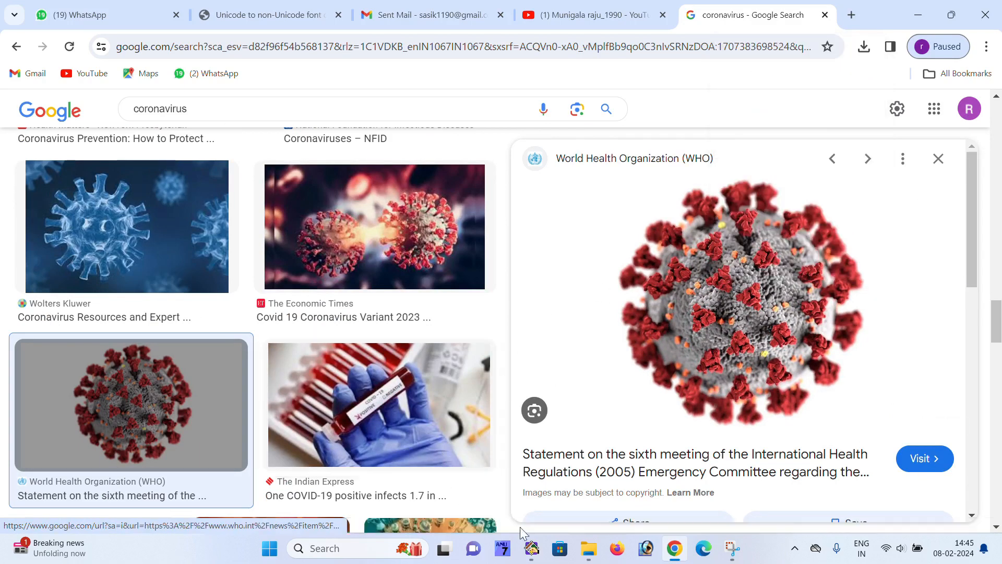
Switch to QuarkXPress, try a circular picture box 60 mm across below the virus picture, and delete it
click(532, 548)
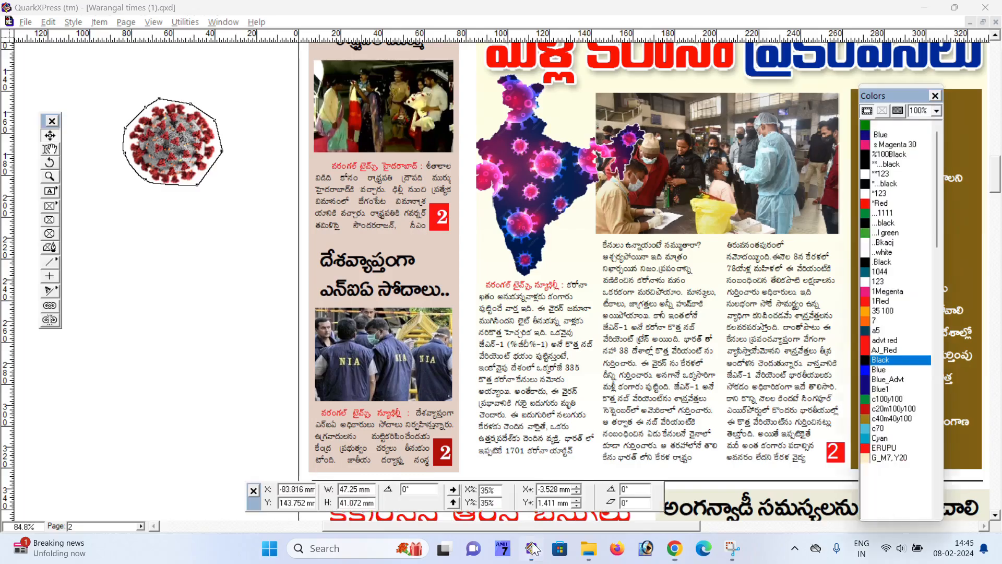
click(50, 220)
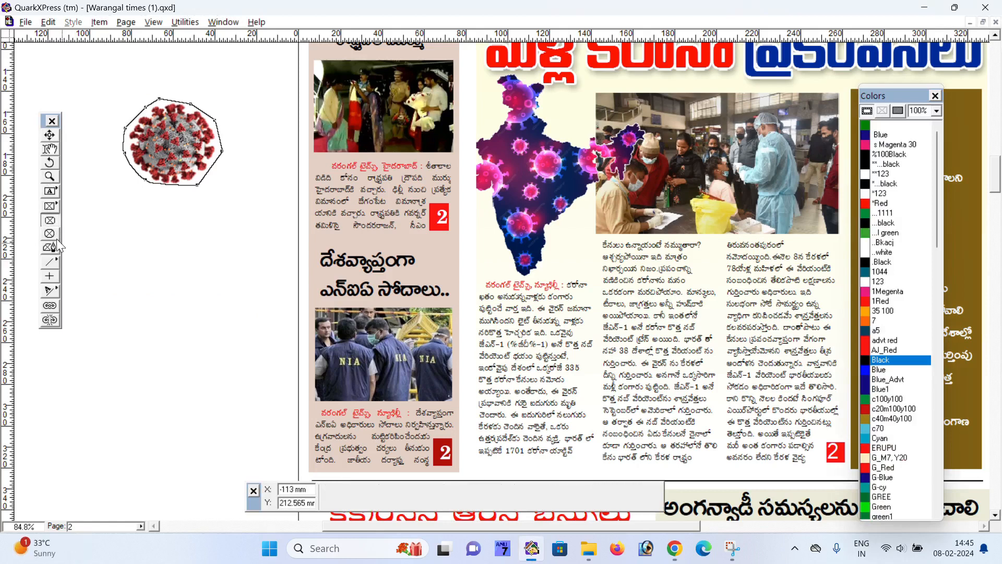
click(49, 234)
drag(99, 247, 226, 373)
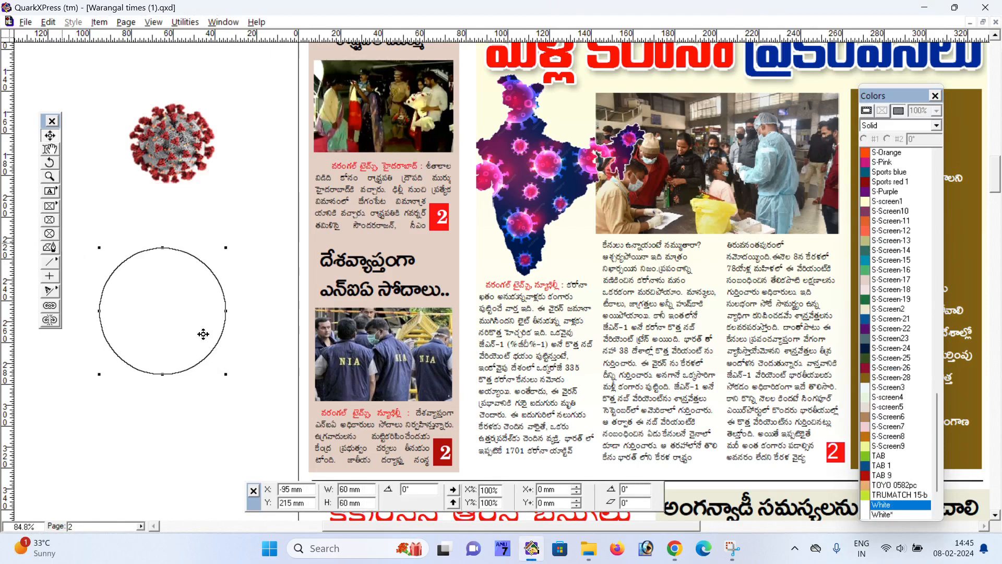
key(Delete)
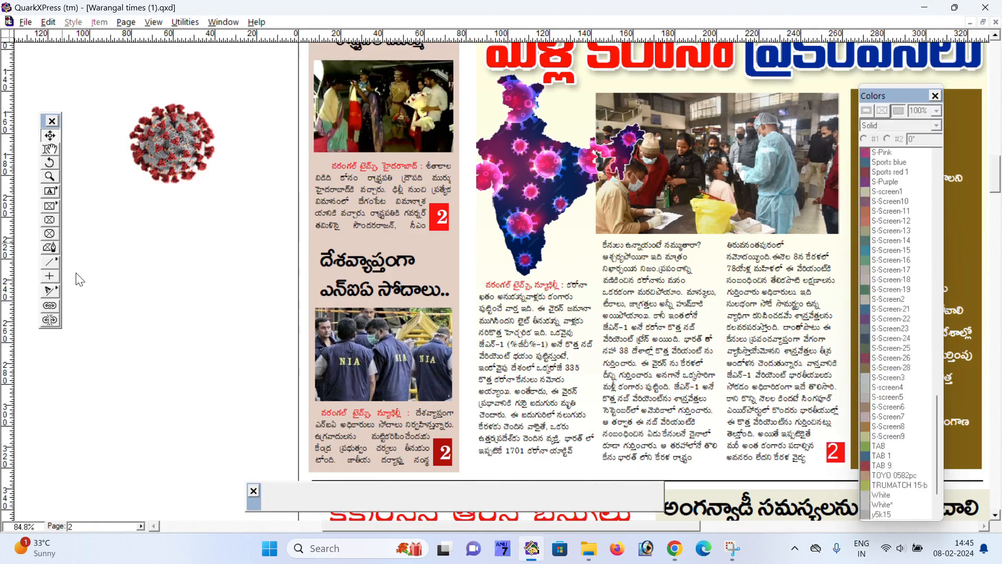
Draw a rectangular picture box about 86 by 62 mm below the virus picture
click(51, 209)
drag(100, 244, 282, 376)
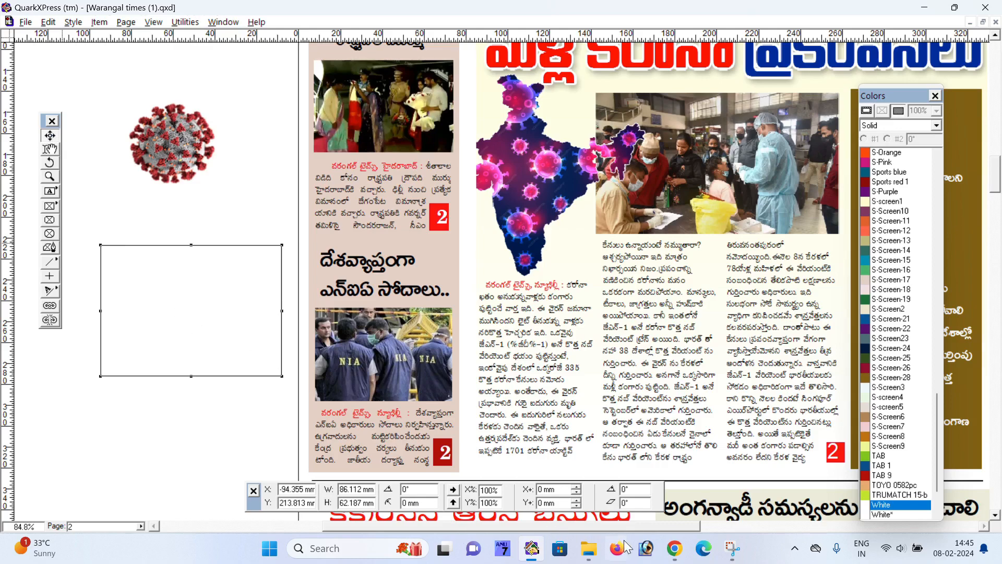
Copy the enlarged World Health Organization virus image again in Chrome and return to QuarkXPress
click(674, 548)
right_click(552, 237)
right_click(681, 216)
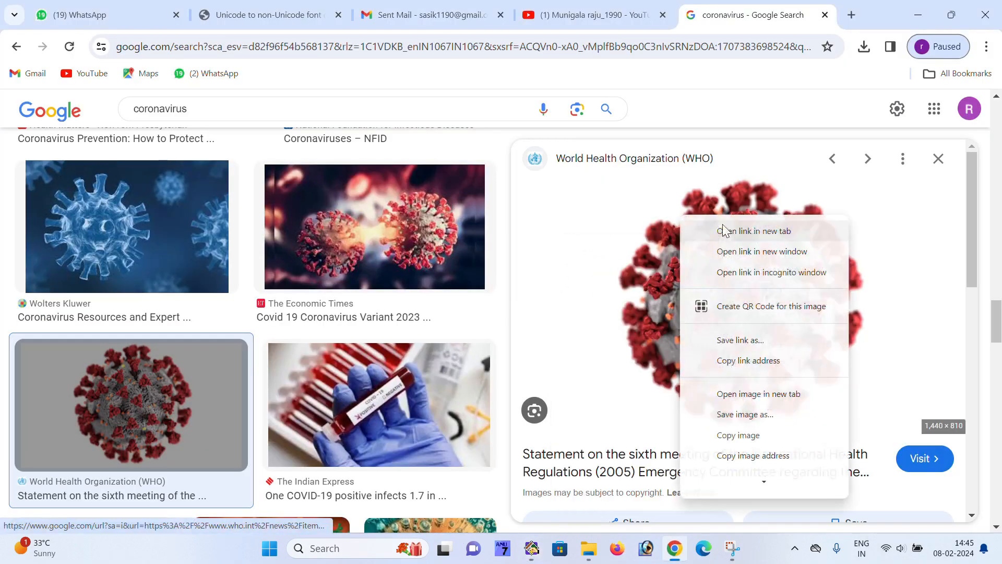
click(752, 435)
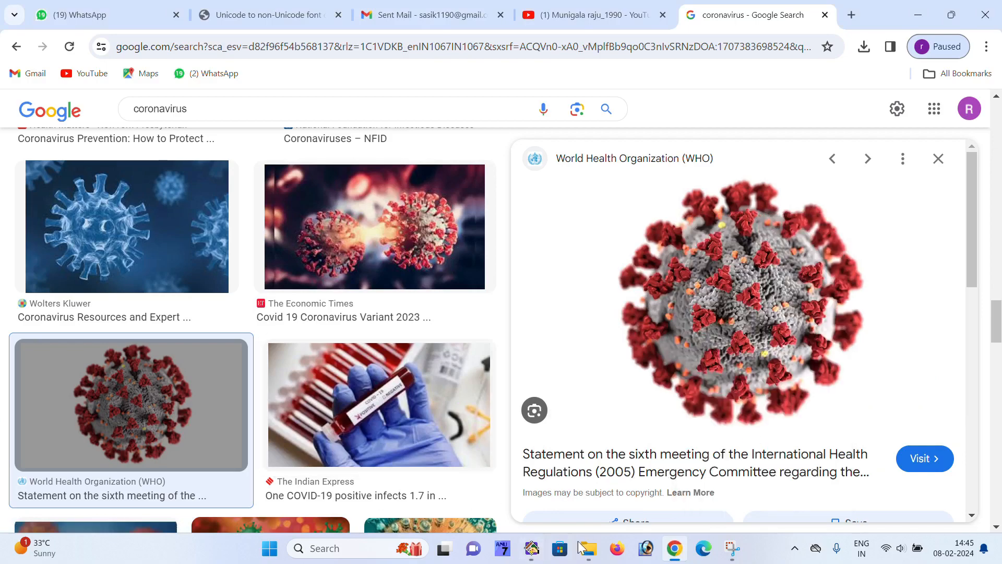
click(532, 548)
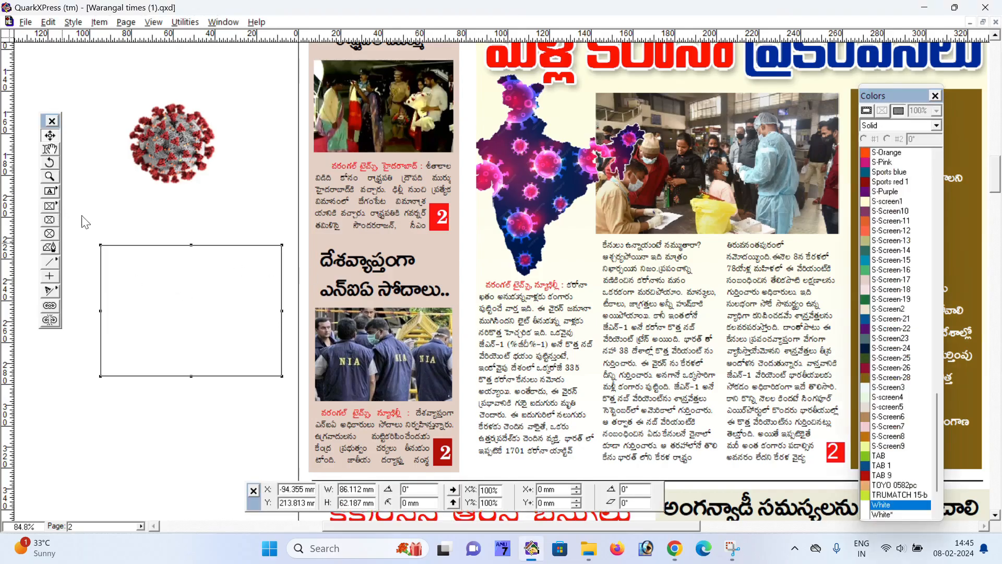
Delete the empty box and try rectangular picture boxes of about 59 by 59 mm and 71 by 63 mm below the virus picture, removing each
key(Delete)
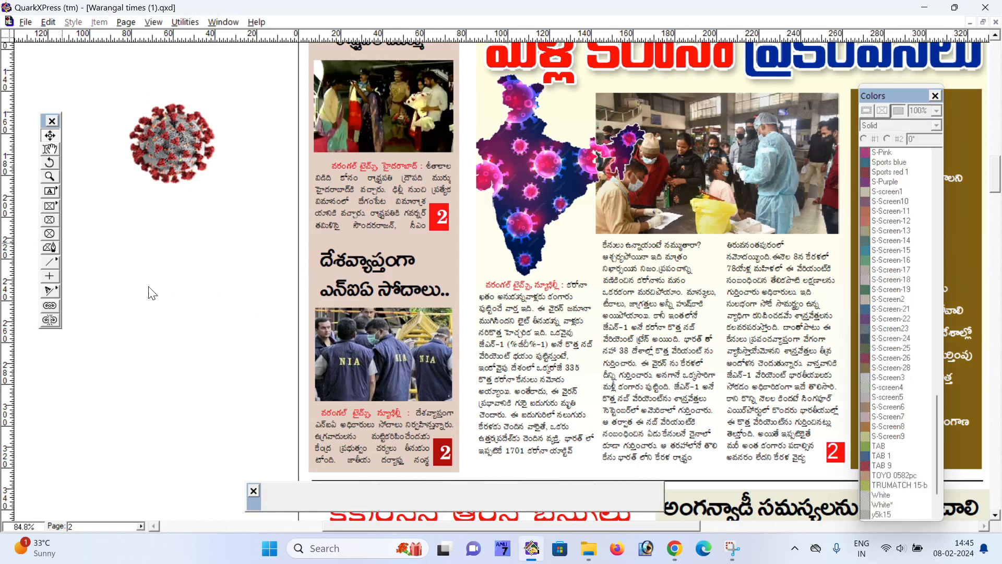
click(50, 206)
drag(148, 256, 273, 380)
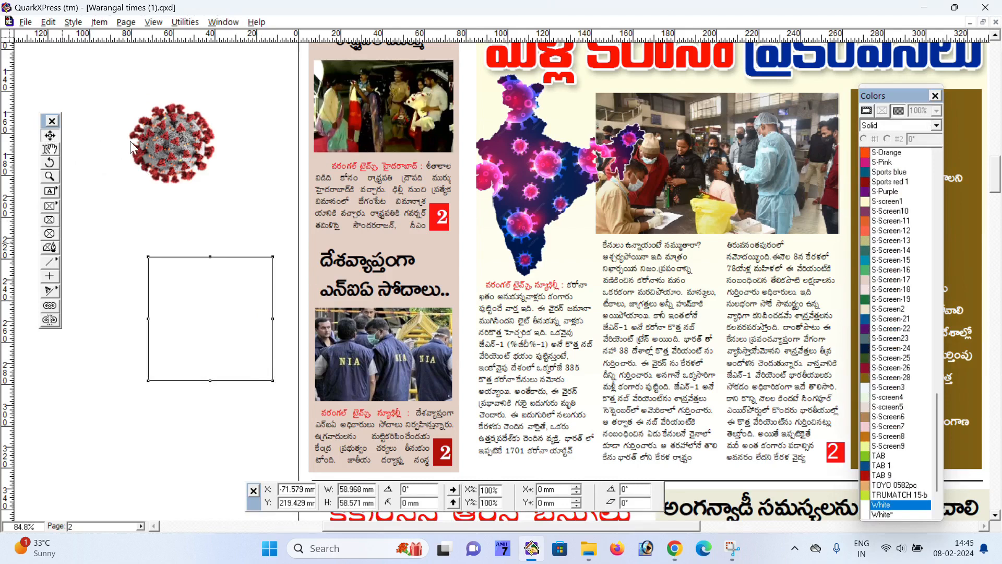
mouse_move(134, 142)
mouse_down()
mouse_move(237, 322)
mouse_move(126, 146)
mouse_up()
drag(201, 295, 193, 314)
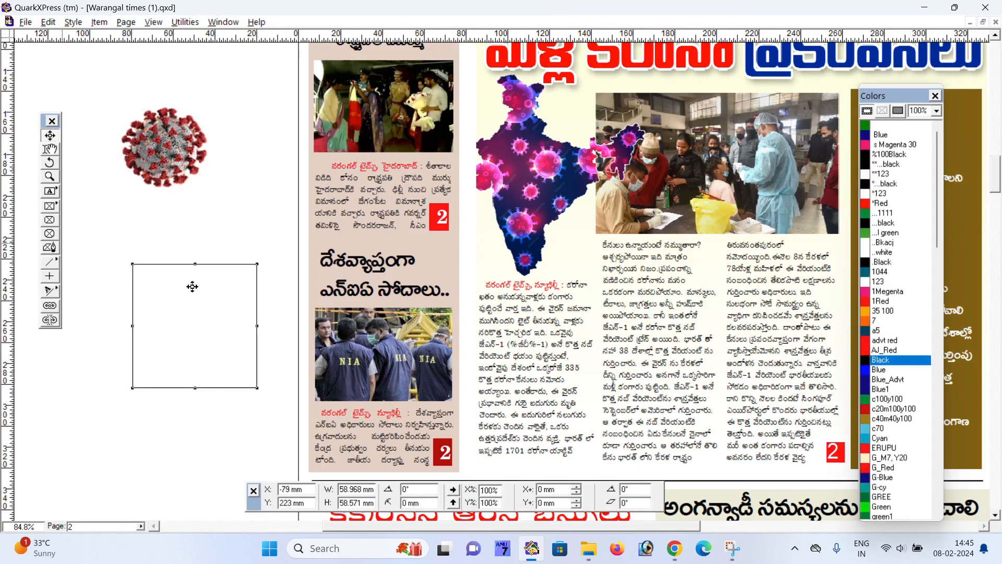
key(Delete)
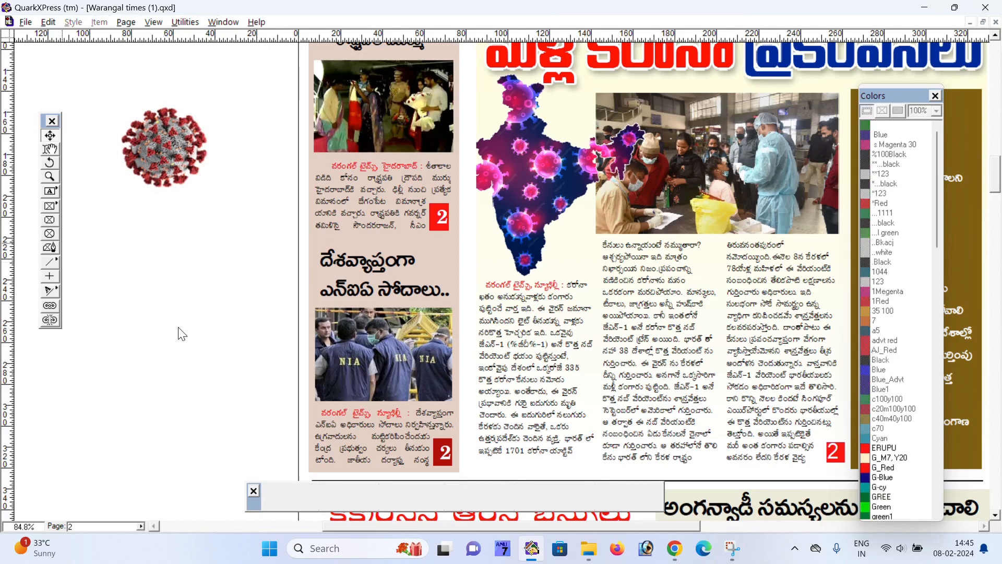
click(50, 206)
drag(119, 258, 267, 389)
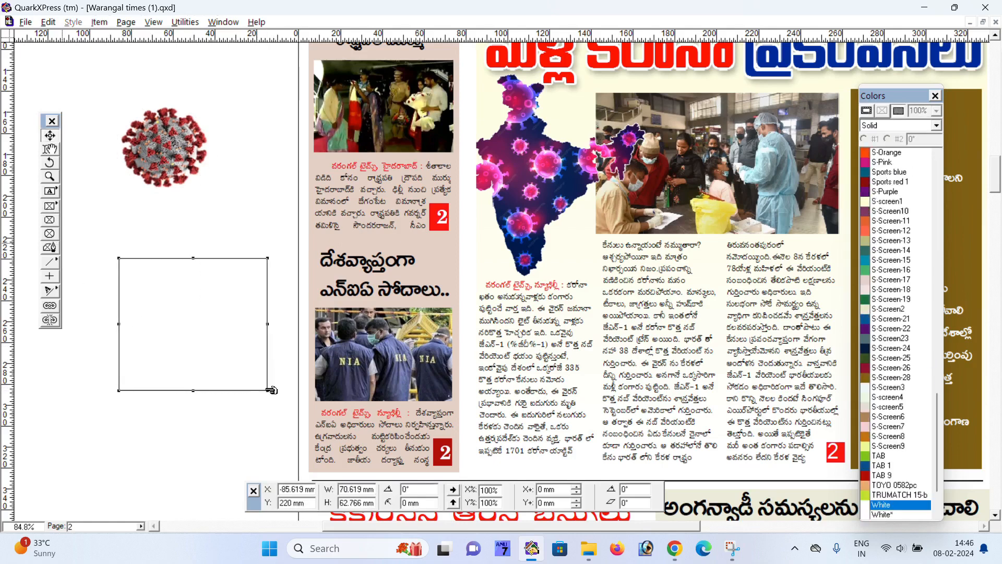
click(78, 233)
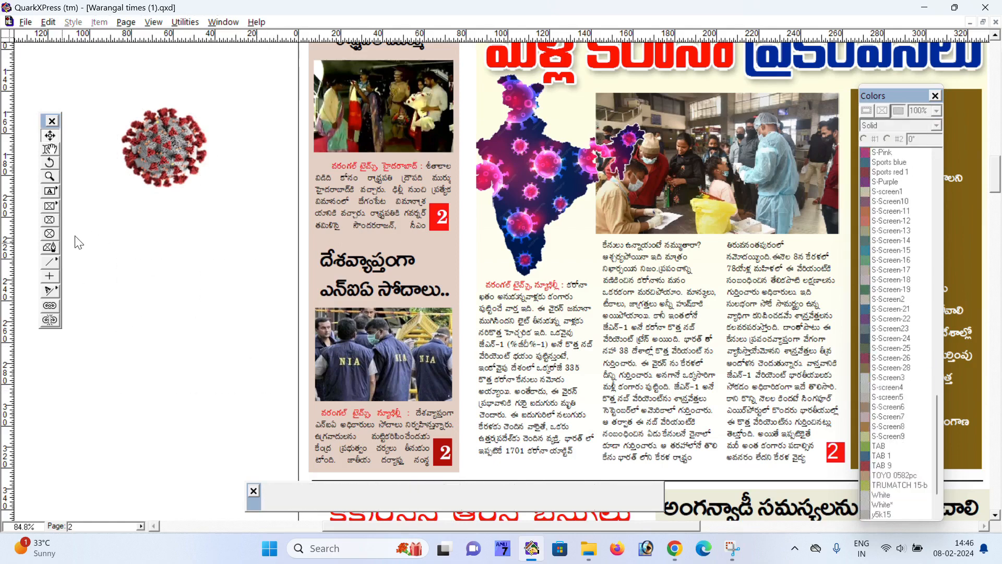
Draw a rectangular picture box about 57 by 34 mm below the virus picture
click(52, 207)
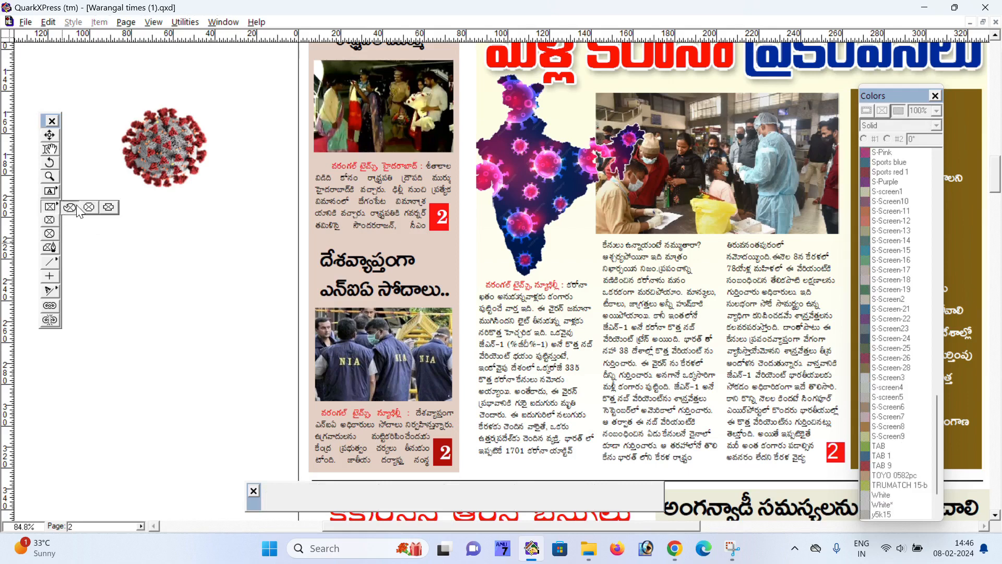
drag(102, 240, 219, 310)
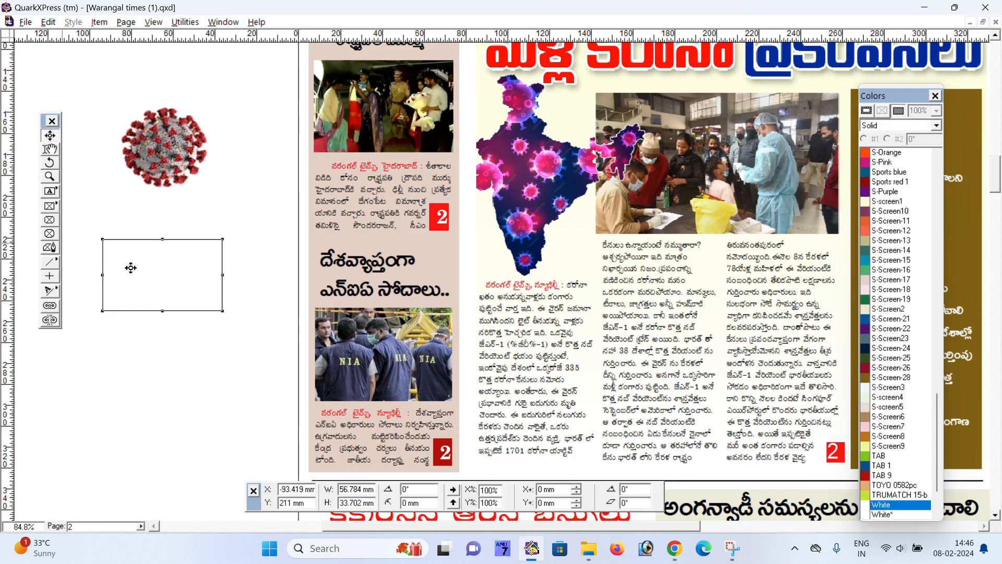
Look at the document's tool preferences for the rectangular picture box, close them, and reselect the empty box
click(49, 191)
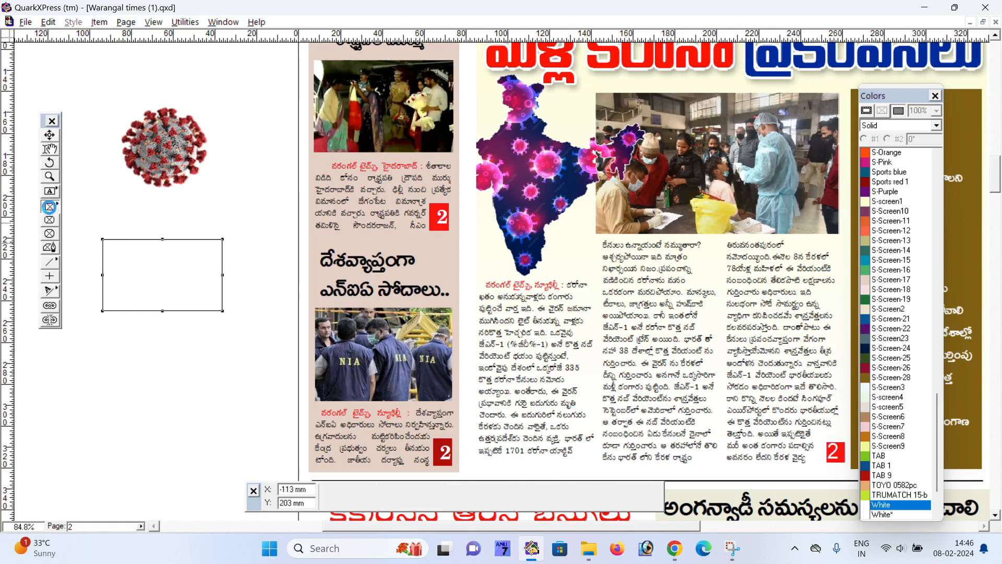
double_click(50, 207)
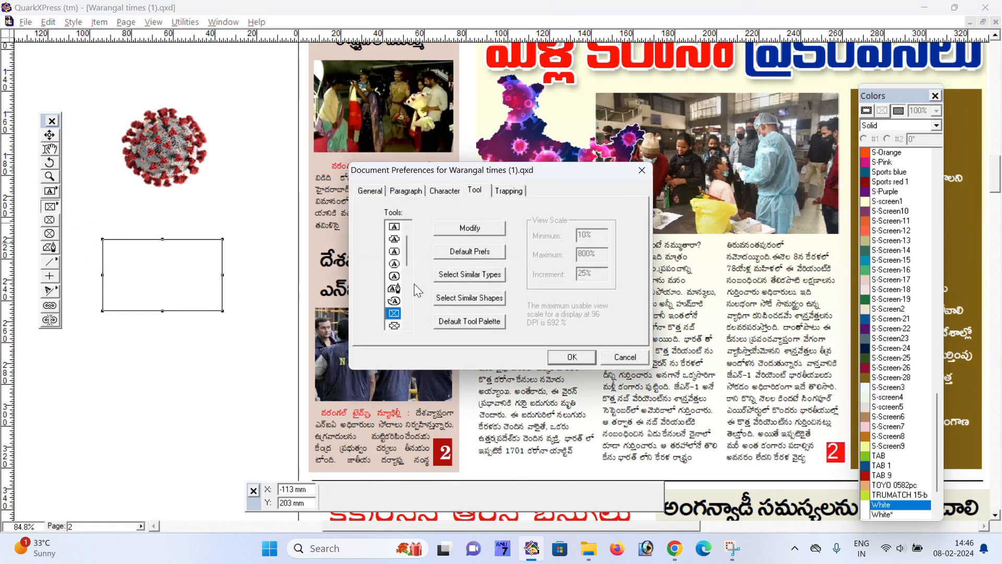
click(575, 359)
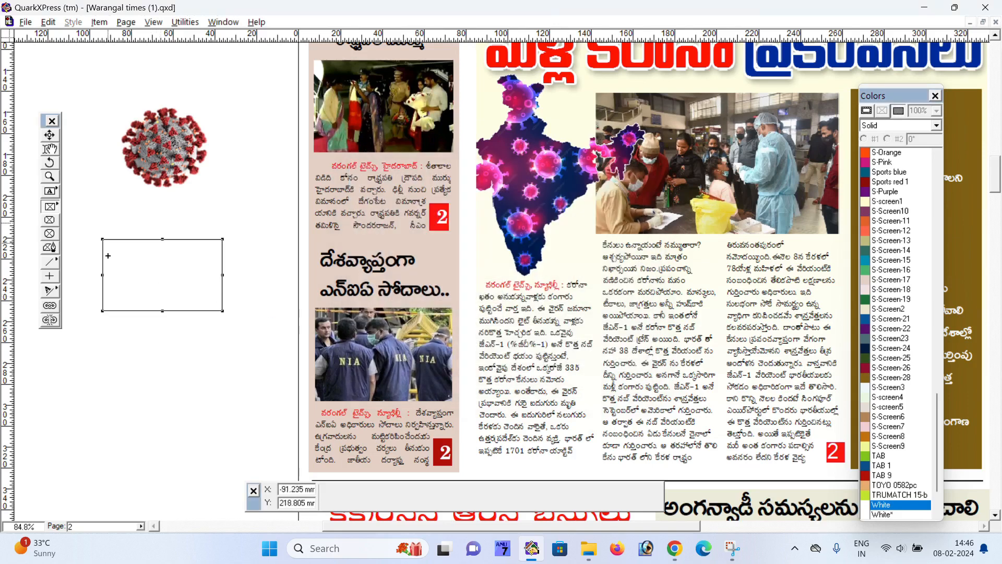
drag(154, 349, 268, 471)
drag(102, 239, 223, 311)
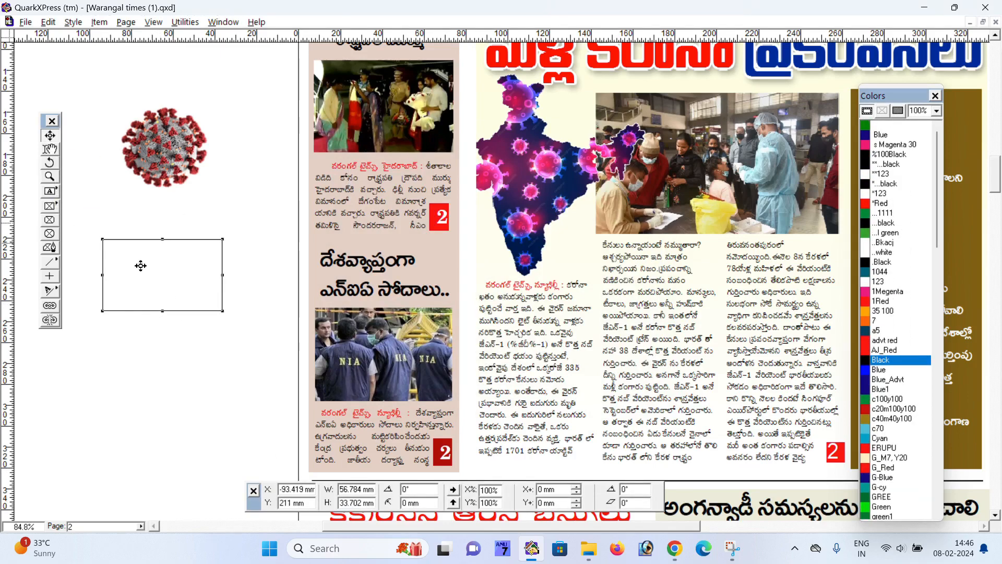
Open the Warangal times document from the desktop, continuing despite its missing fonts
click(925, 7)
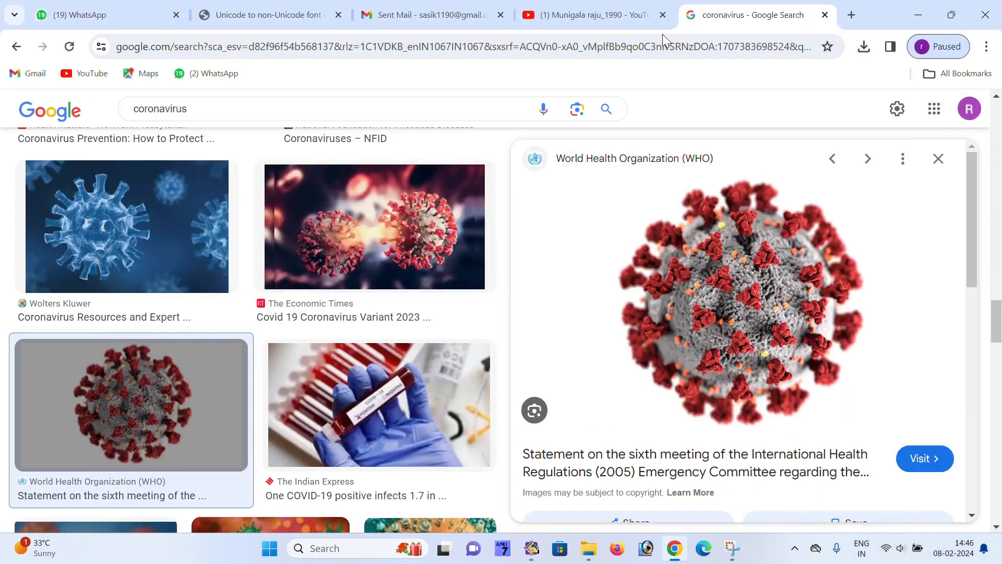
click(918, 11)
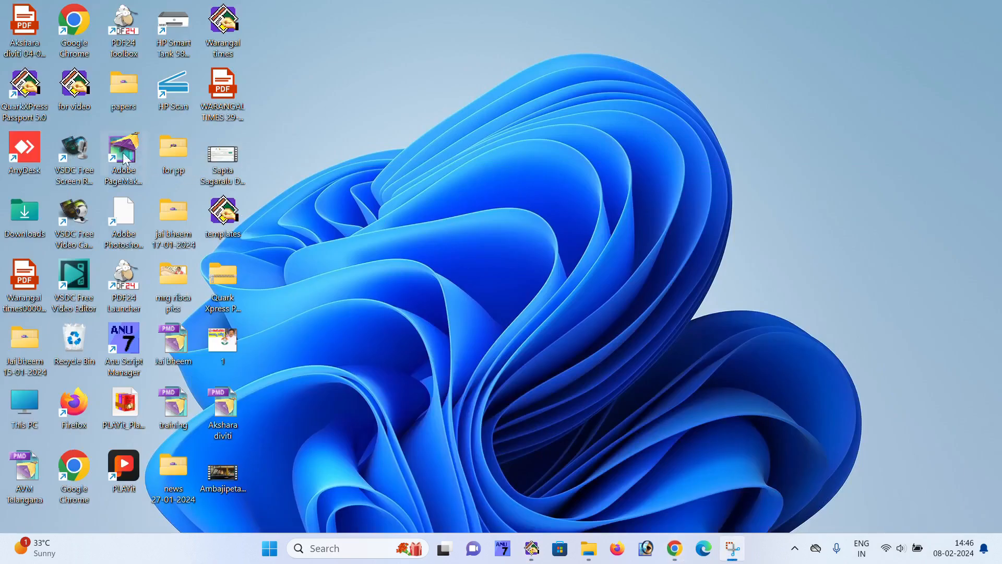
double_click(237, 55)
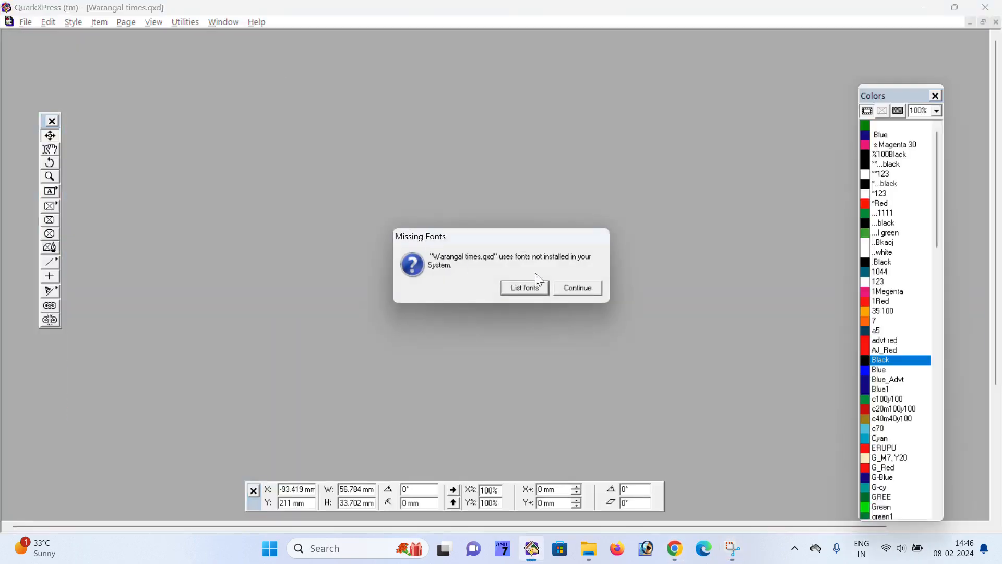
click(580, 291)
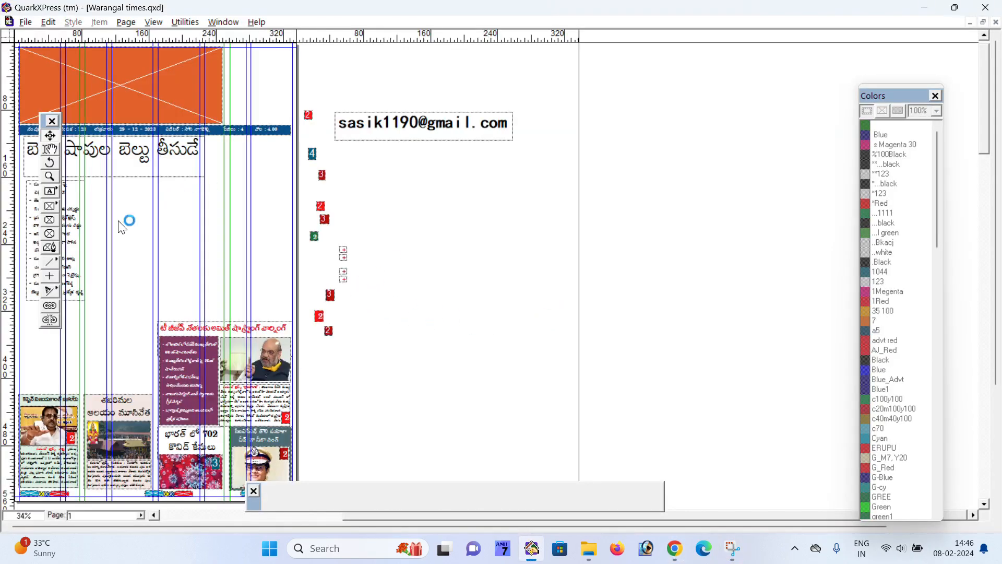
Draw a picture box about 113 by 97 mm beside page 1, paste the copied virus image and fit it to the box
click(50, 220)
drag(392, 228, 489, 310)
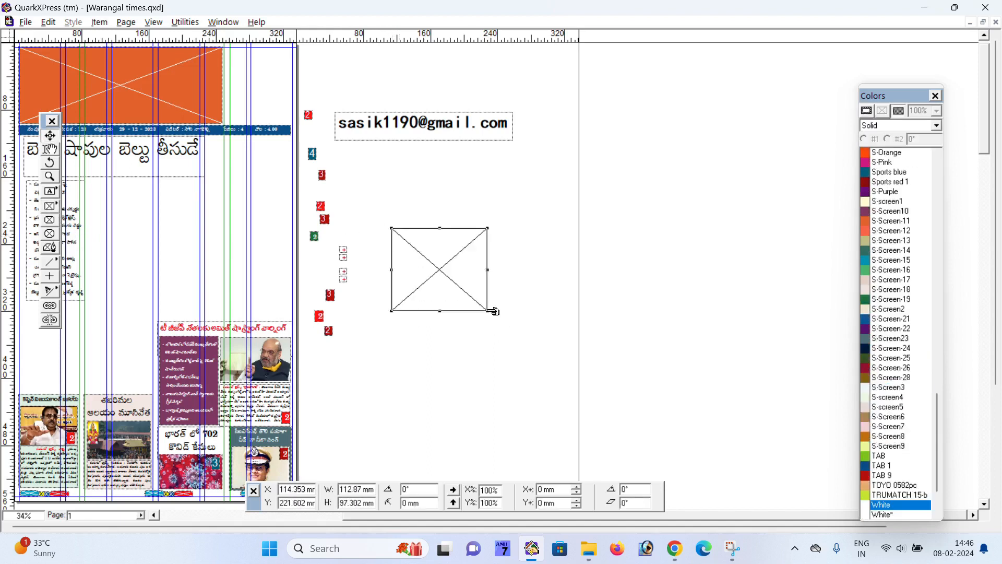
key(ctrl+v)
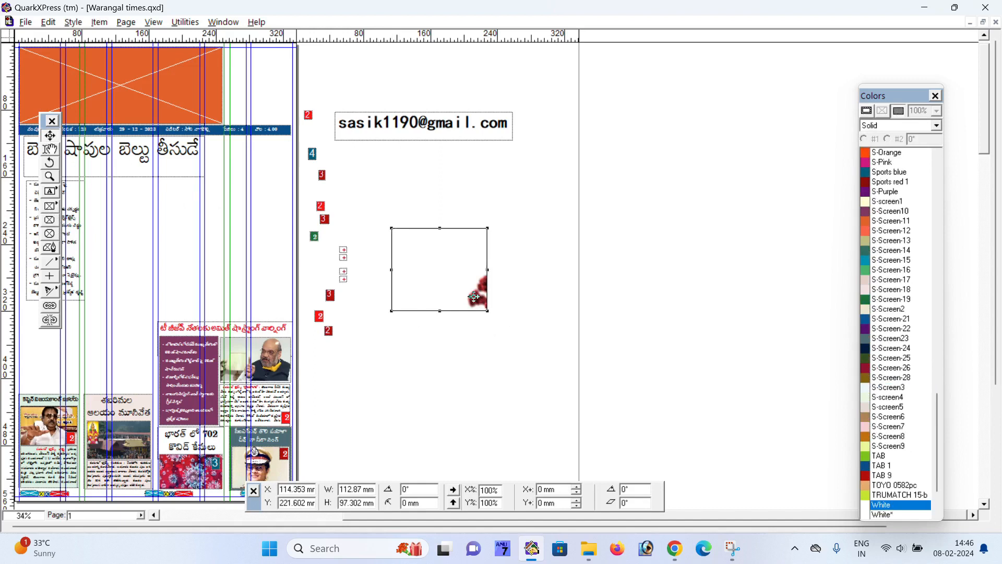
key(ctrl+shift+f)
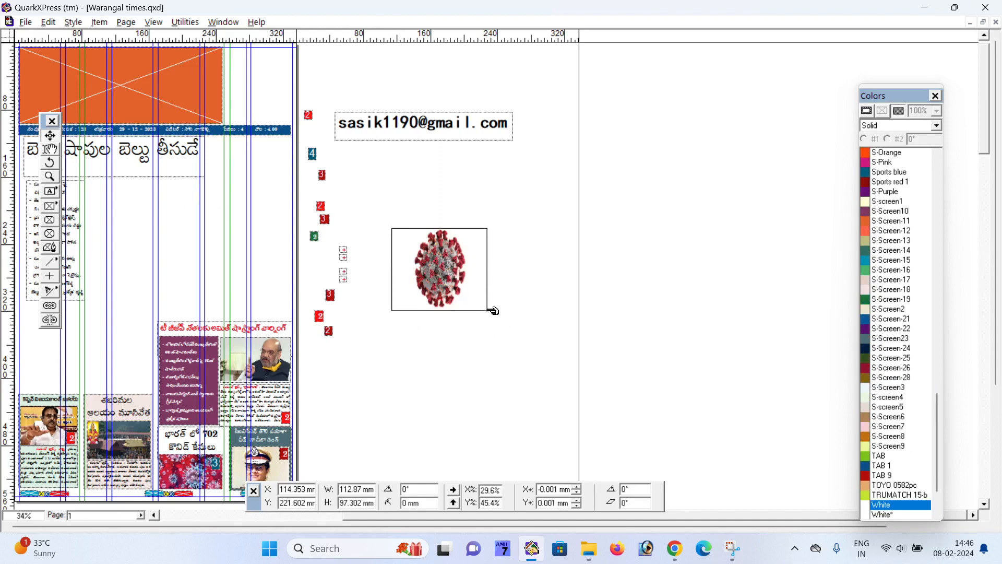
Enlarge the virus picture box to about 165 by 130 mm, refit the image to it, and move the box slightly lower
drag(488, 311, 531, 338)
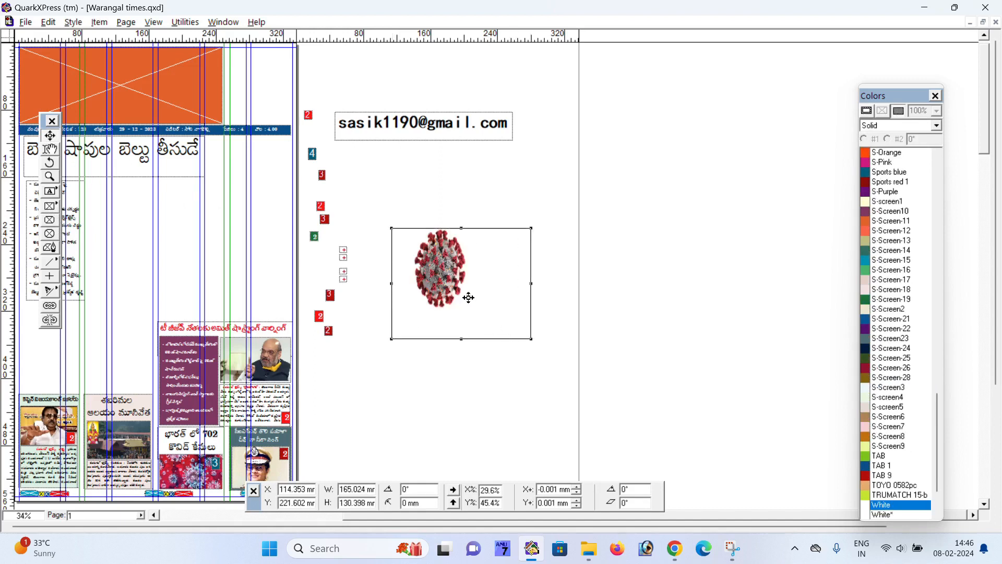
key(ctrl+shift+f)
scroll(538, 328, up, 1)
click(529, 406)
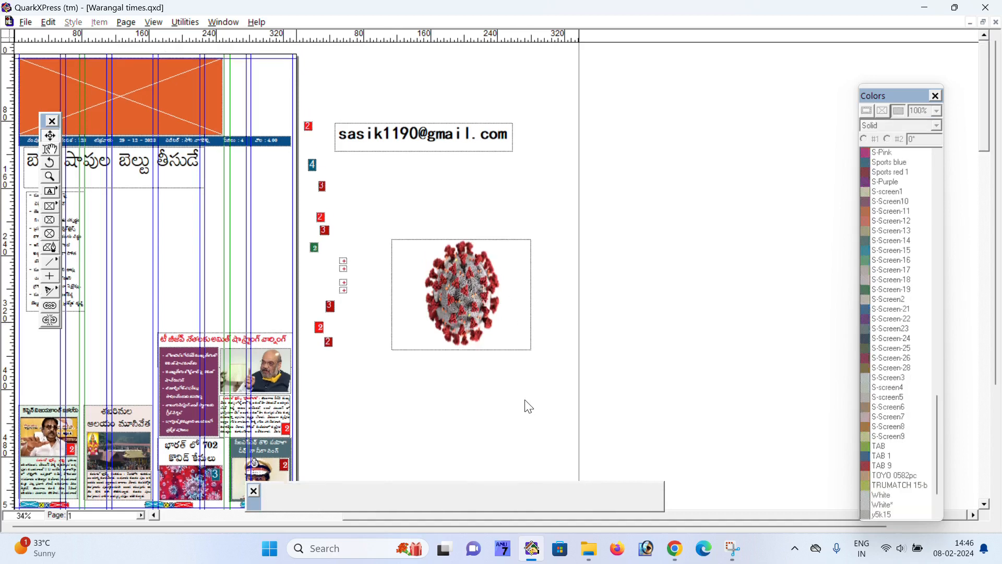
drag(479, 305, 495, 337)
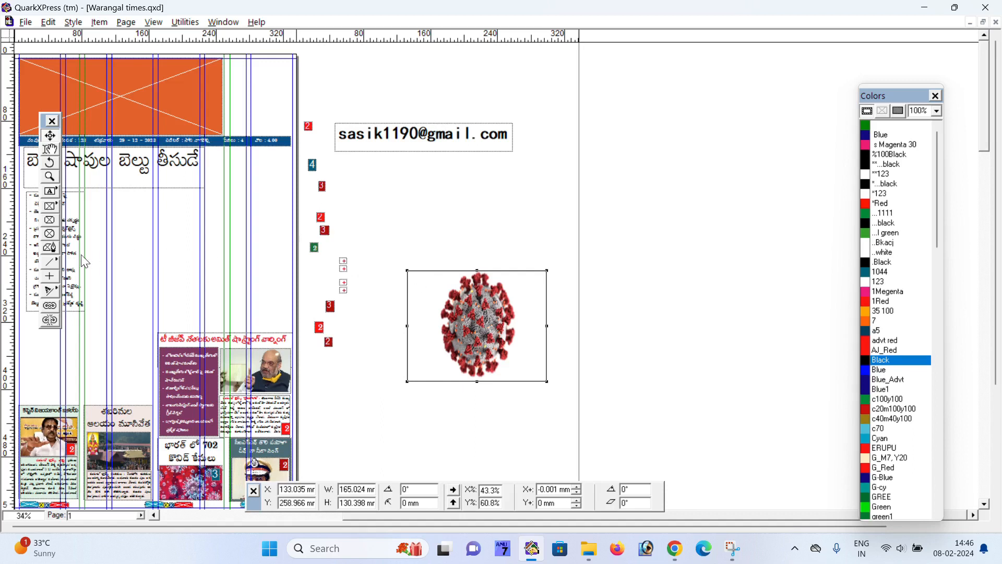
Trace a closed Bézier picture box about 115 by 148 mm around the outline of the virus
click(53, 249)
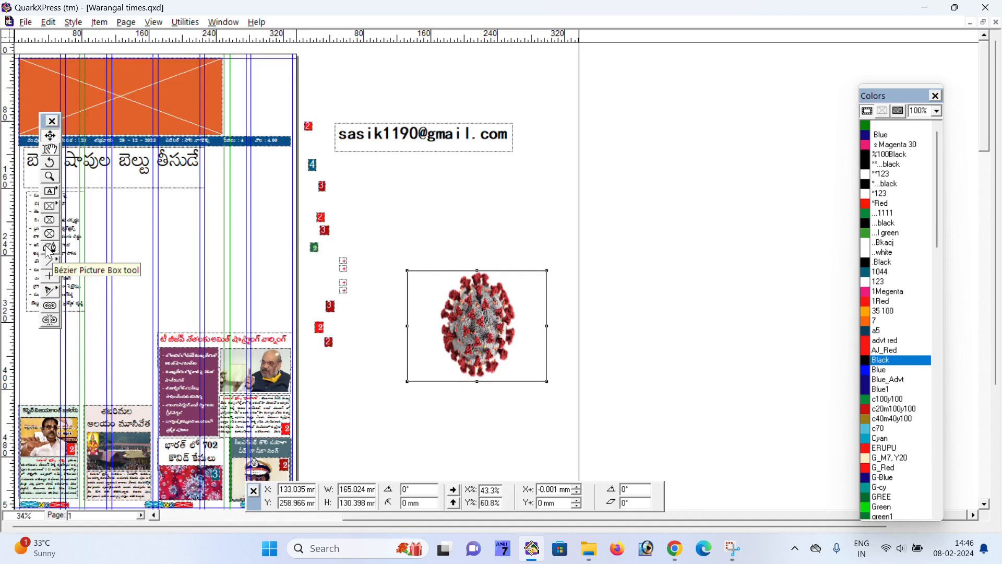
click(436, 325)
click(438, 292)
click(450, 280)
click(466, 272)
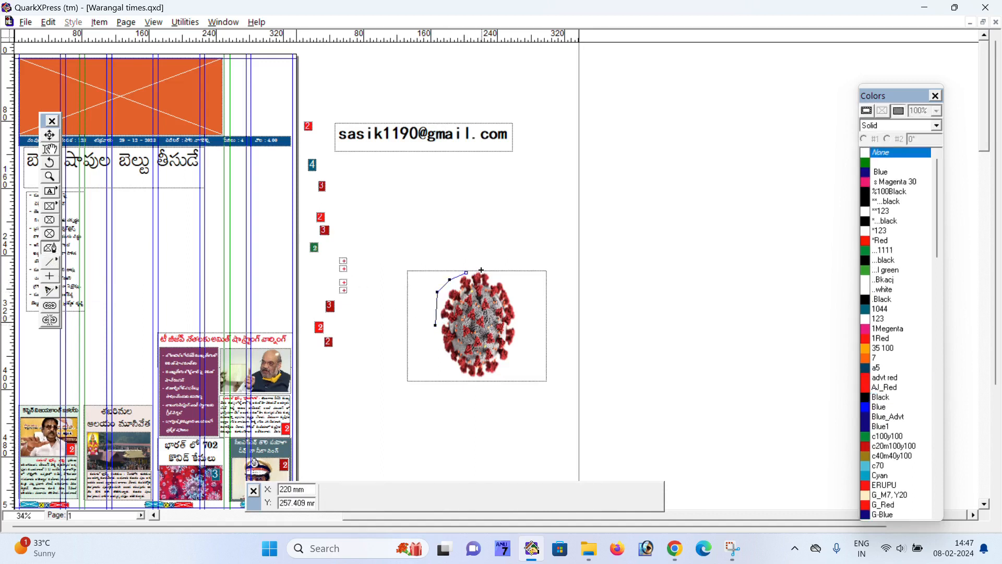
click(491, 269)
click(515, 290)
click(527, 310)
click(530, 331)
click(530, 344)
click(524, 357)
click(514, 371)
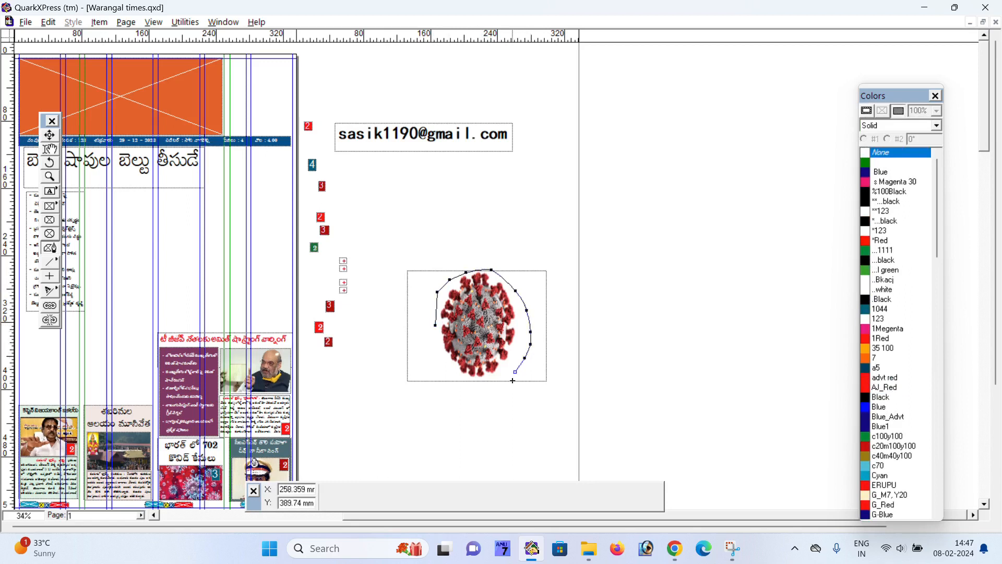
click(507, 388)
click(494, 392)
click(477, 393)
click(466, 389)
click(461, 384)
click(440, 360)
click(435, 351)
click(434, 336)
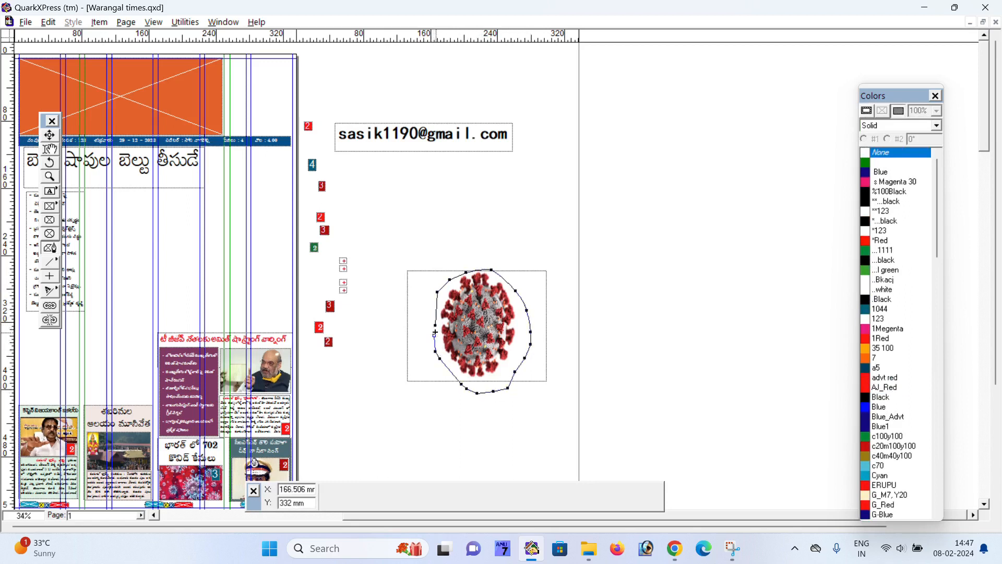
click(435, 327)
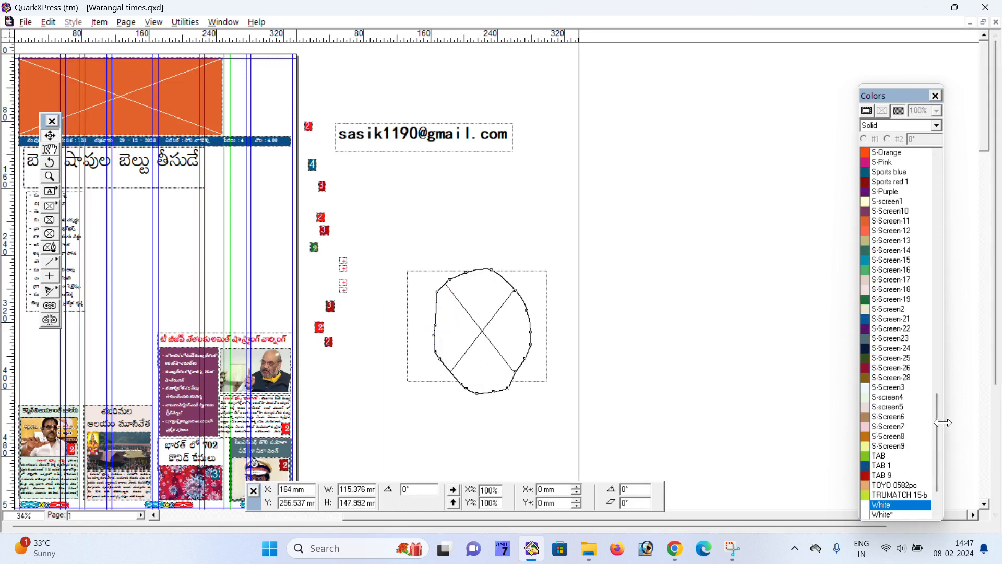
Set the traced Bézier box's background colour to None, and undo the stray item move that follows
drag(937, 405, 883, 174)
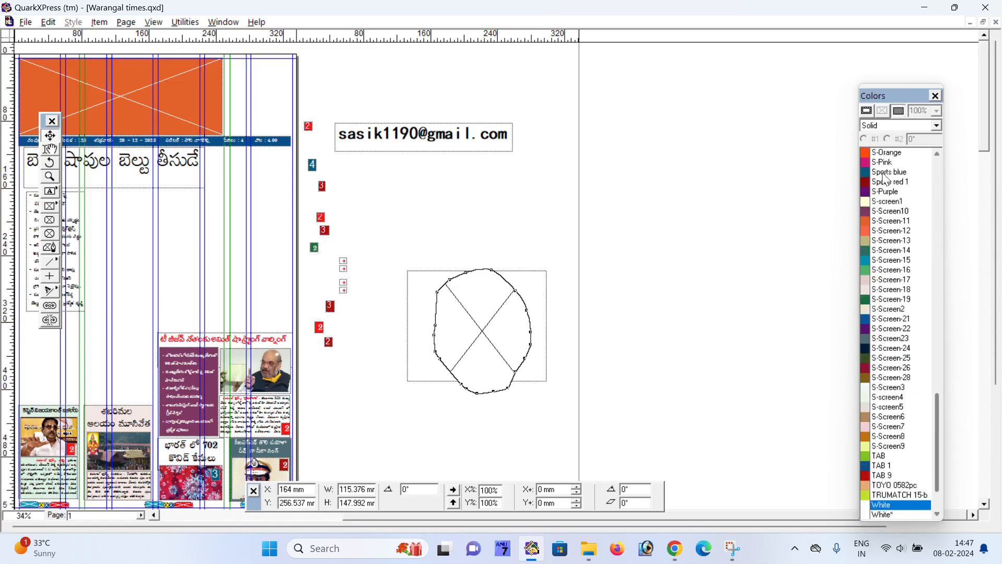
drag(943, 458, 931, 171)
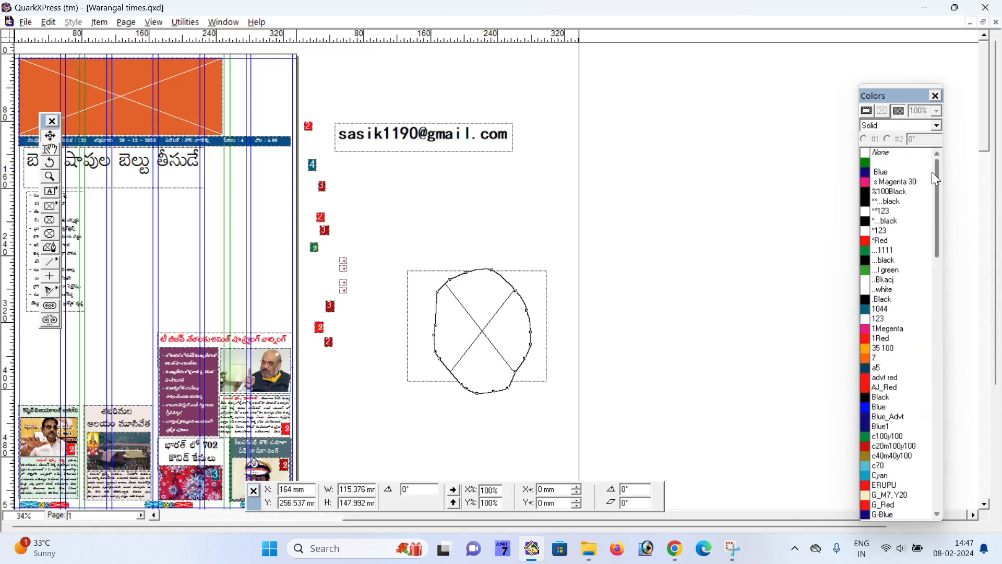
click(886, 156)
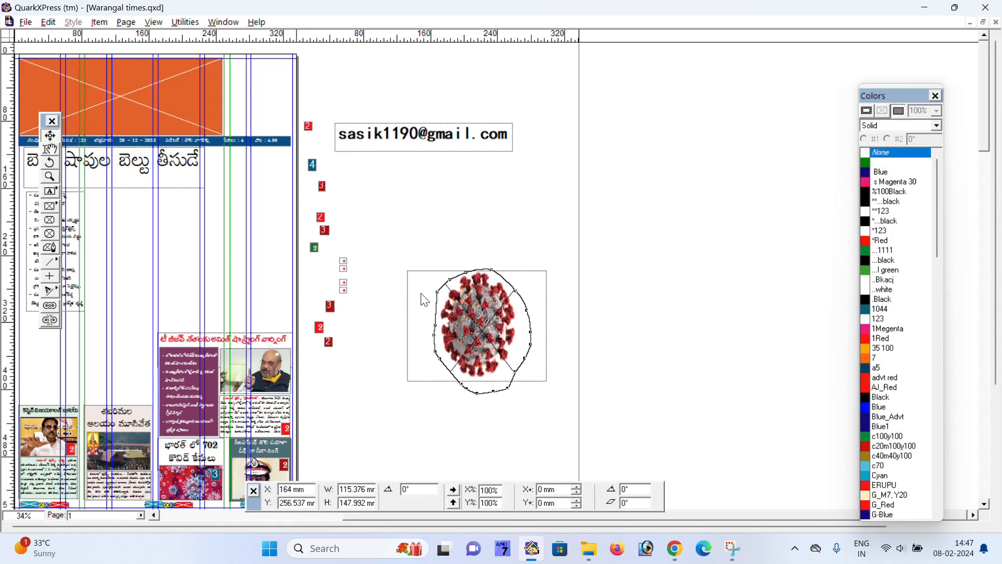
drag(461, 309, 454, 330)
key(ctrl+z)
Select the virus picture box together with the traced Bézier box and move both down beside page 2
click(429, 335)
drag(470, 385, 506, 220)
drag(587, 236, 571, 127)
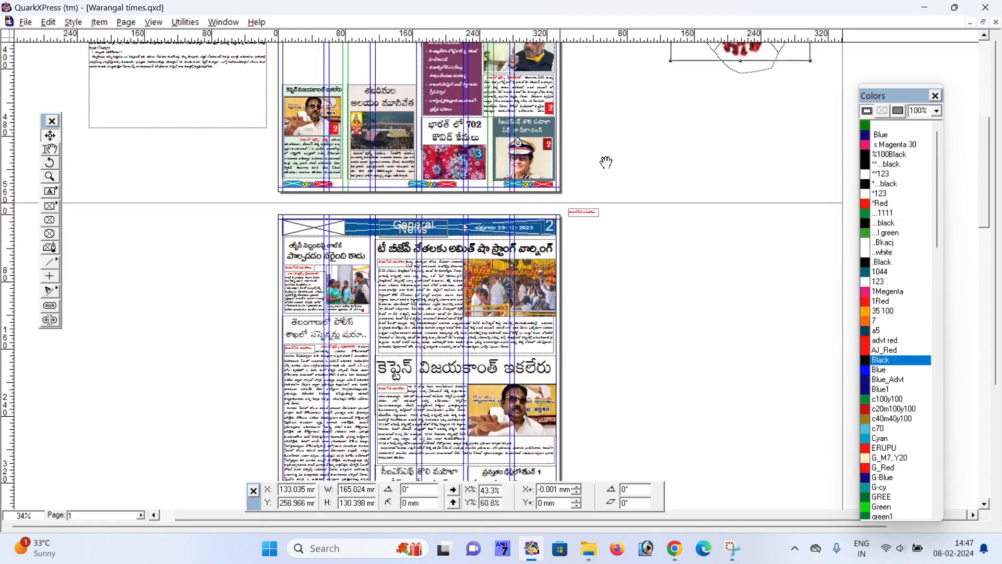
drag(606, 162, 626, 163)
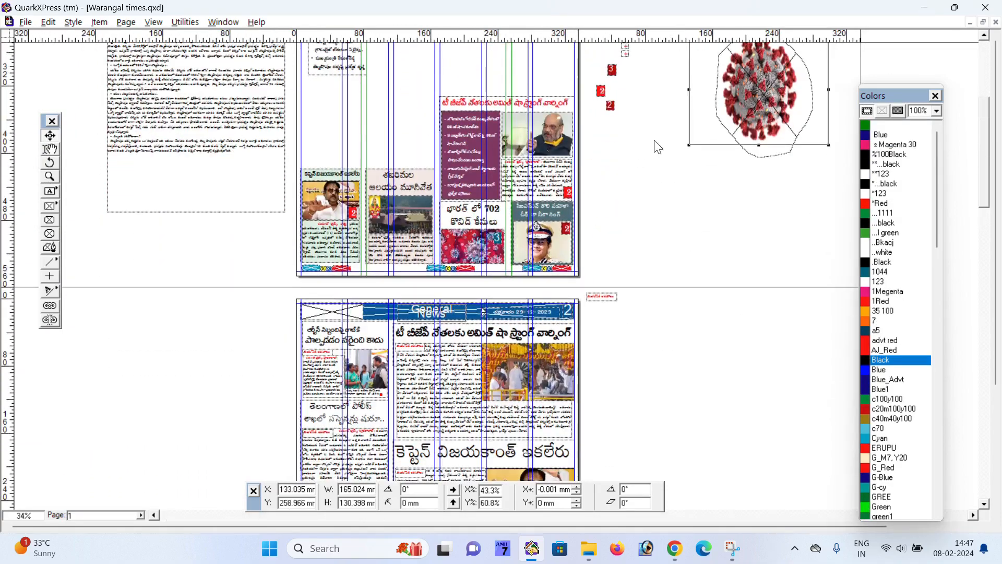
click(746, 416)
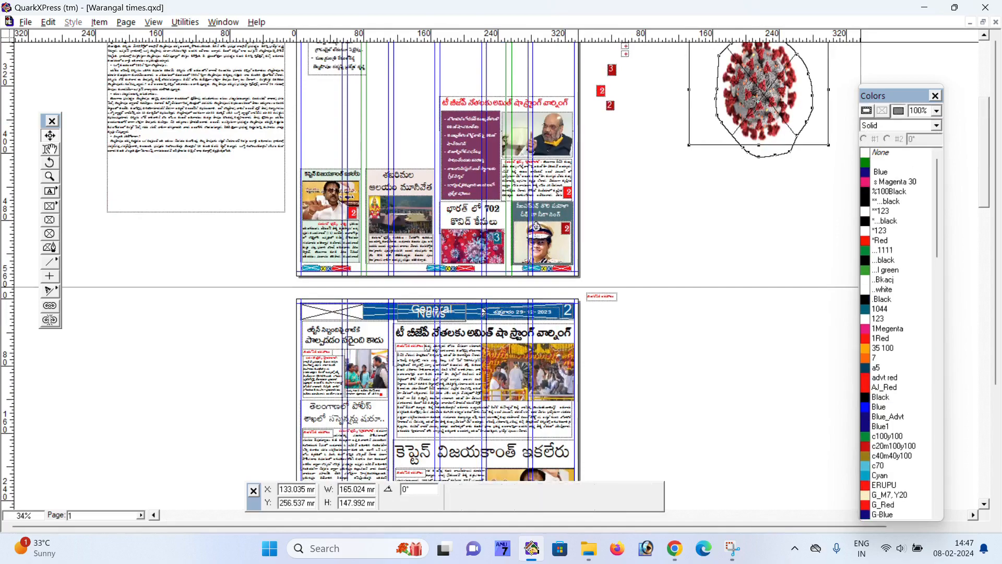
drag(746, 415, 745, 414)
scroll(700, 339, down, 3)
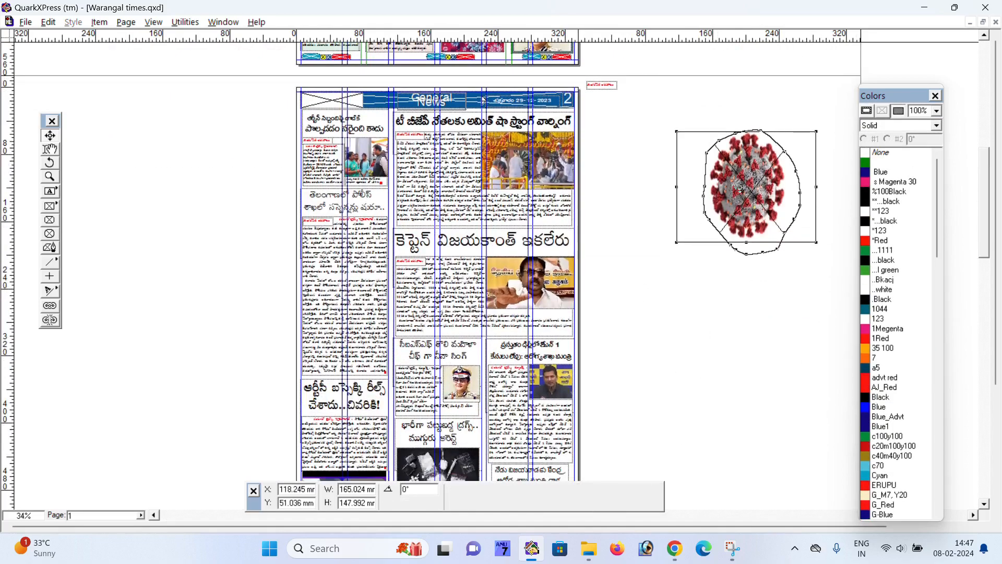
drag(739, 189, 666, 299)
scroll(648, 327, up, 2)
scroll(602, 377, down, 1)
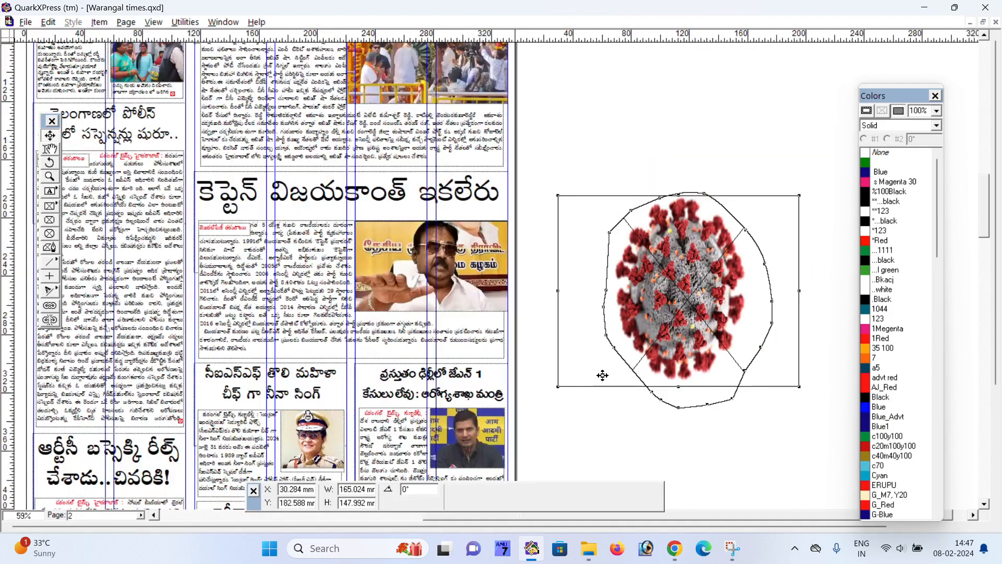
Select only the rectangular virus picture box and move it onto the first-column story on page 2
click(577, 388)
click(577, 262)
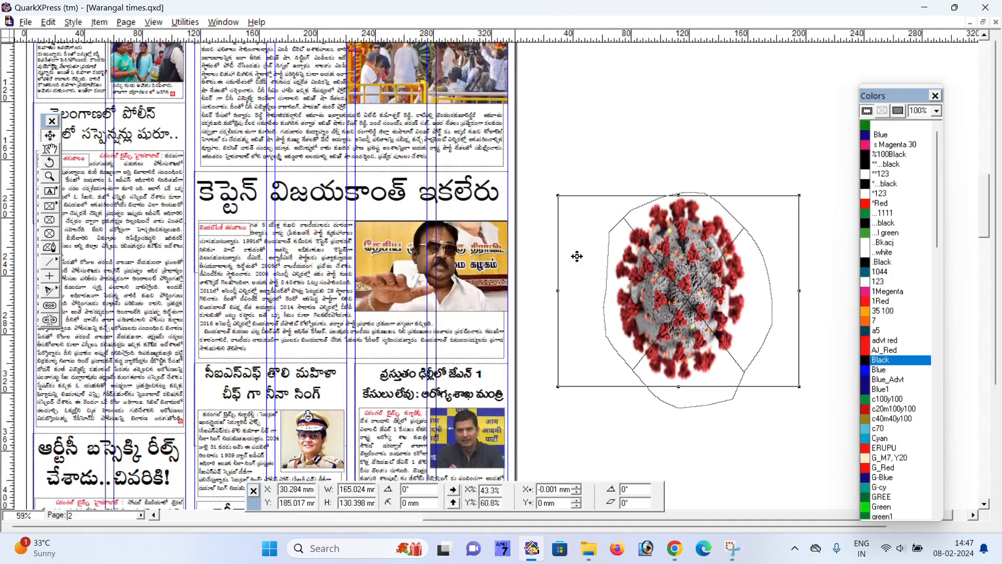
scroll(584, 336, left, 3)
drag(711, 323, 224, 337)
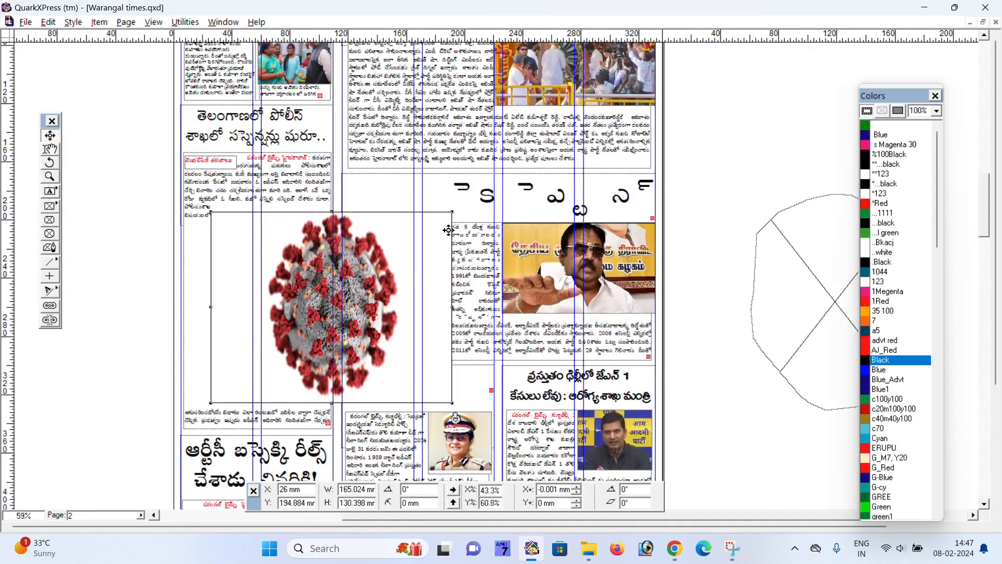
Shrink the virus picture box to about 90 by 63 mm, refit the image to it, and move it higher in the column
drag(457, 214, 346, 311)
key(ctrl+shift+f)
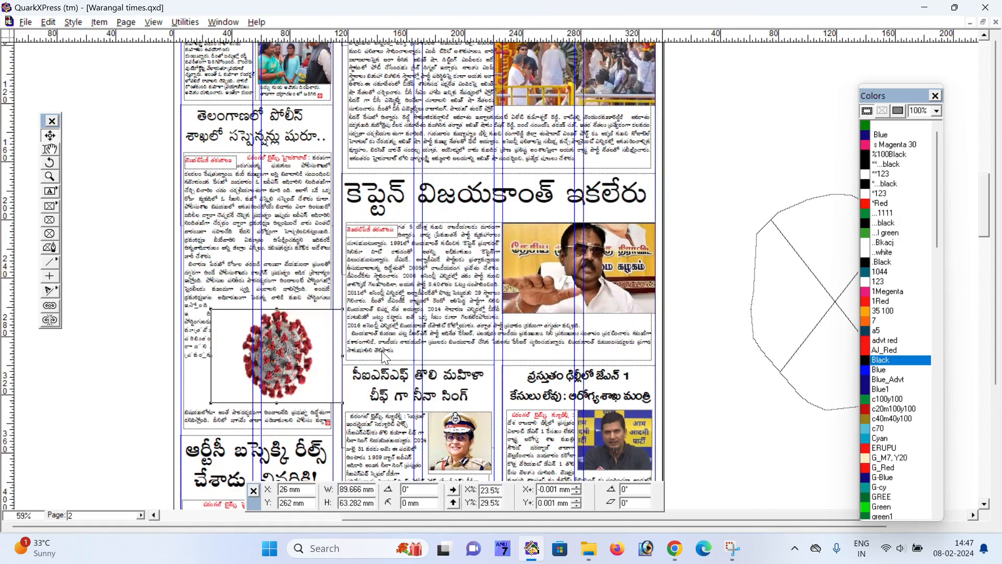
drag(284, 365, 301, 316)
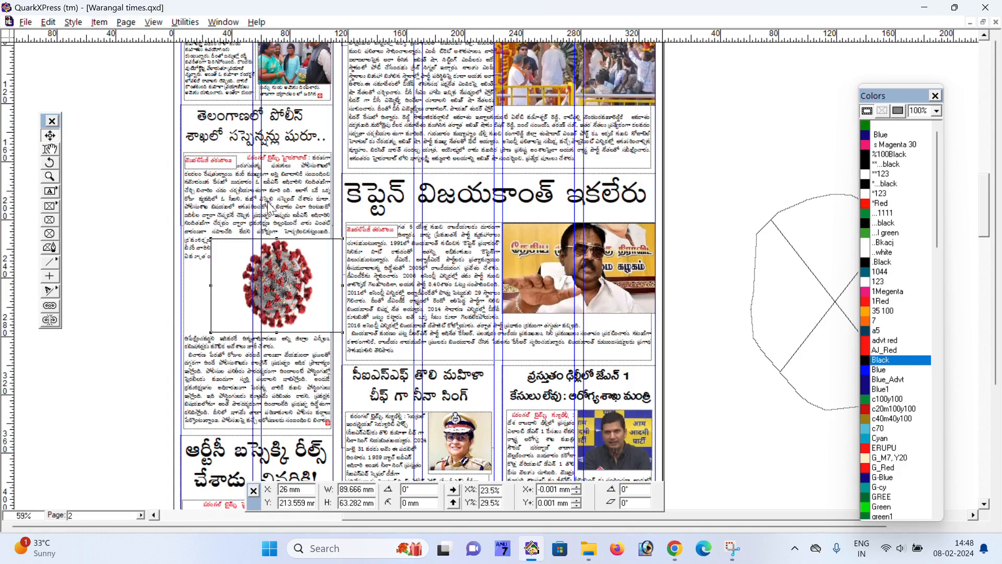
Set the virus picture box's runaround type to None and move the box slightly higher over the story text
double_click(288, 265)
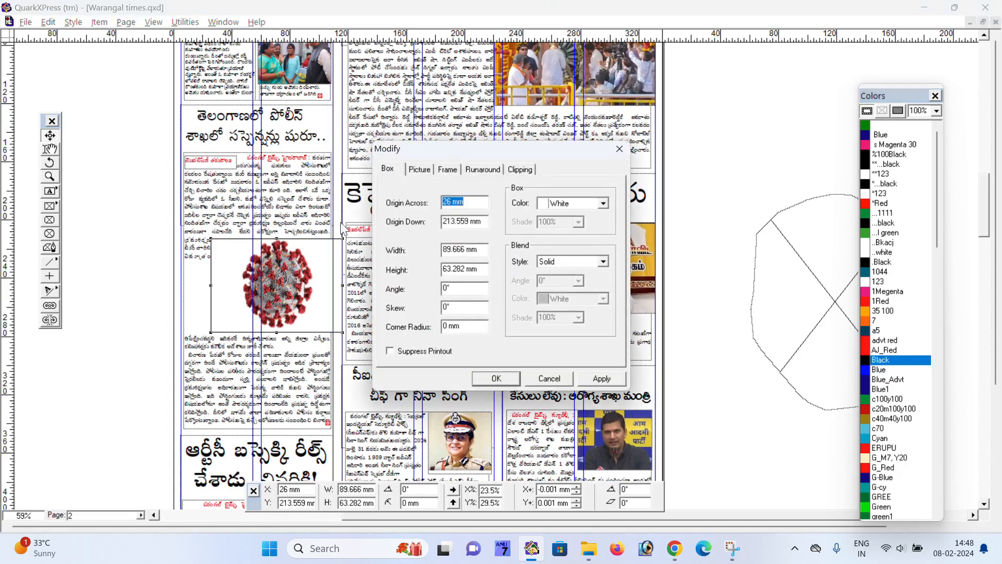
click(447, 170)
click(421, 172)
click(472, 168)
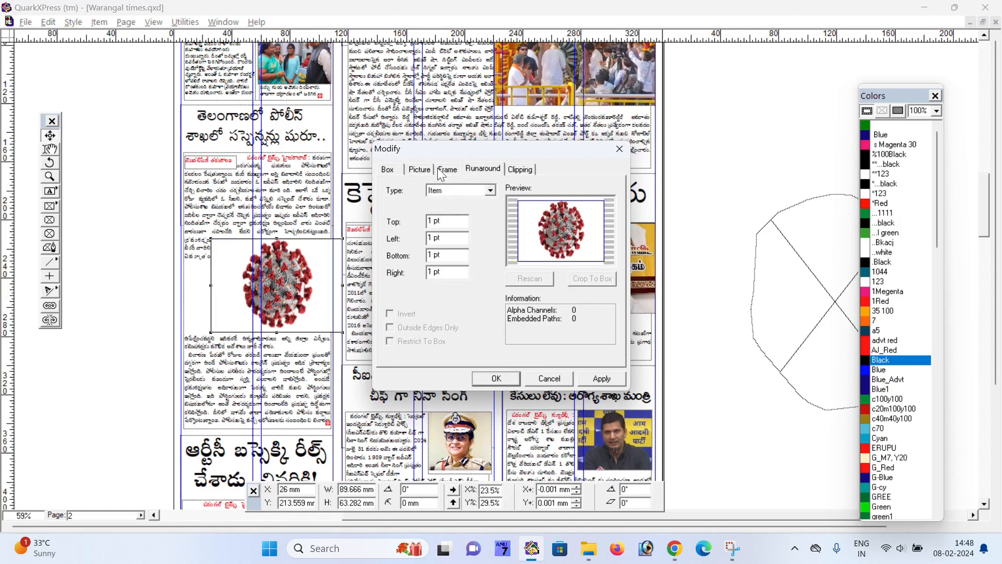
click(473, 189)
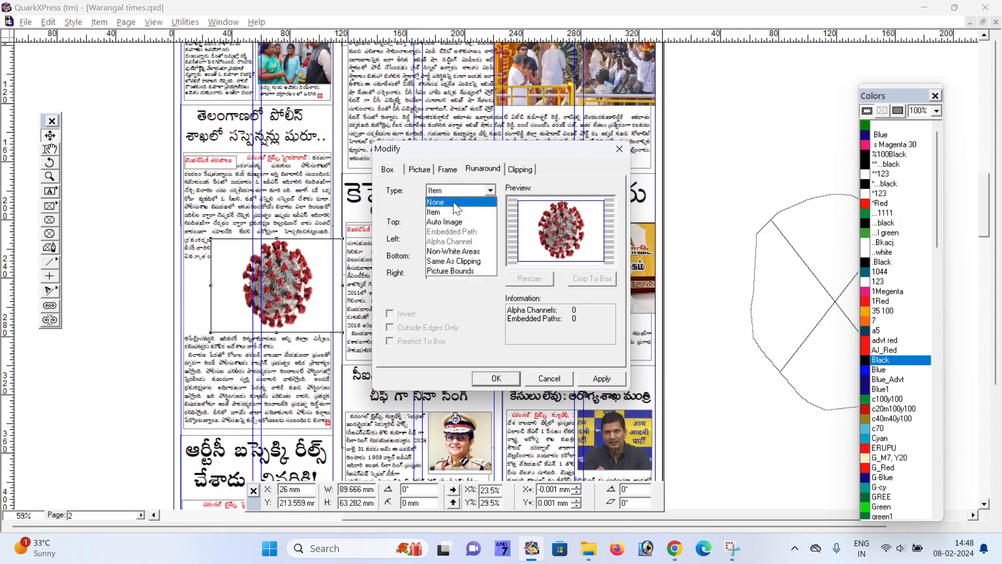
click(444, 199)
click(497, 379)
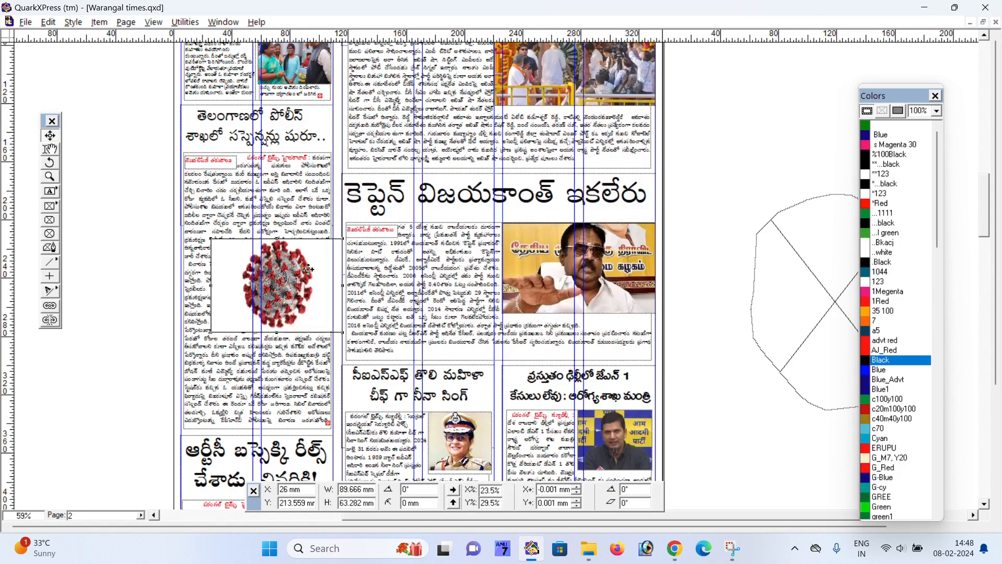
drag(296, 276, 291, 255)
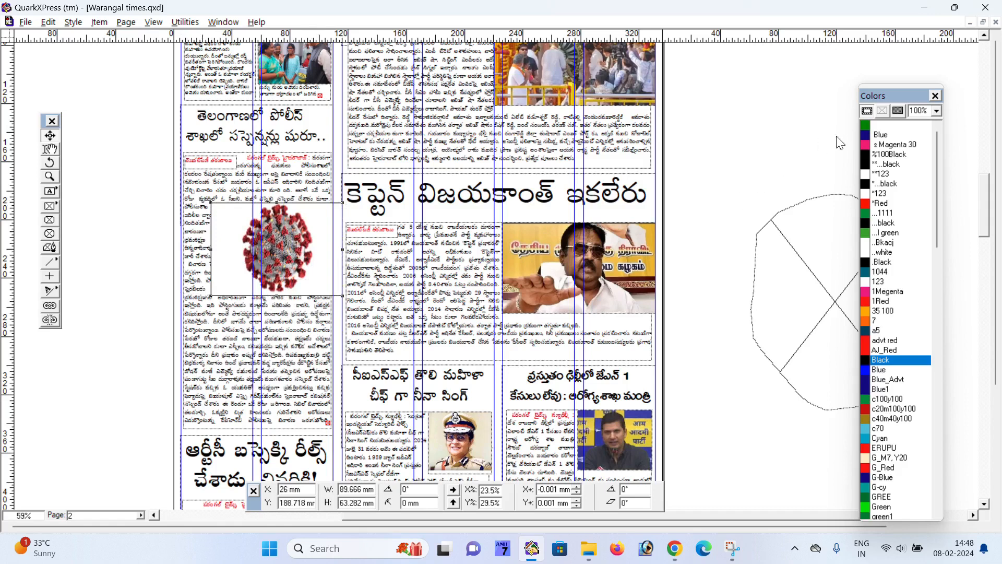
Set the virus box's background to None, narrow it to about 66 mm wide, and reposition it within the story column
click(898, 111)
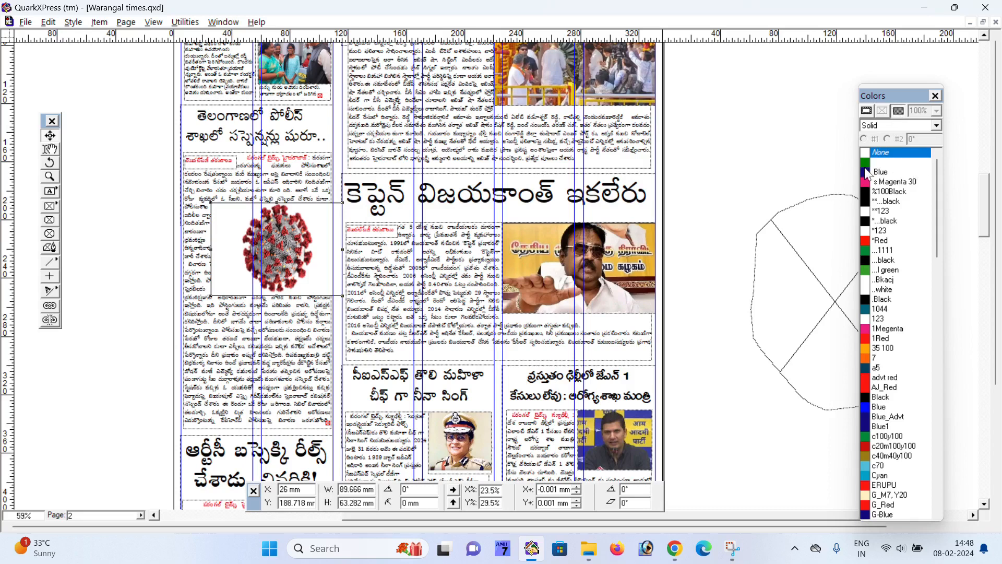
drag(301, 248, 274, 238)
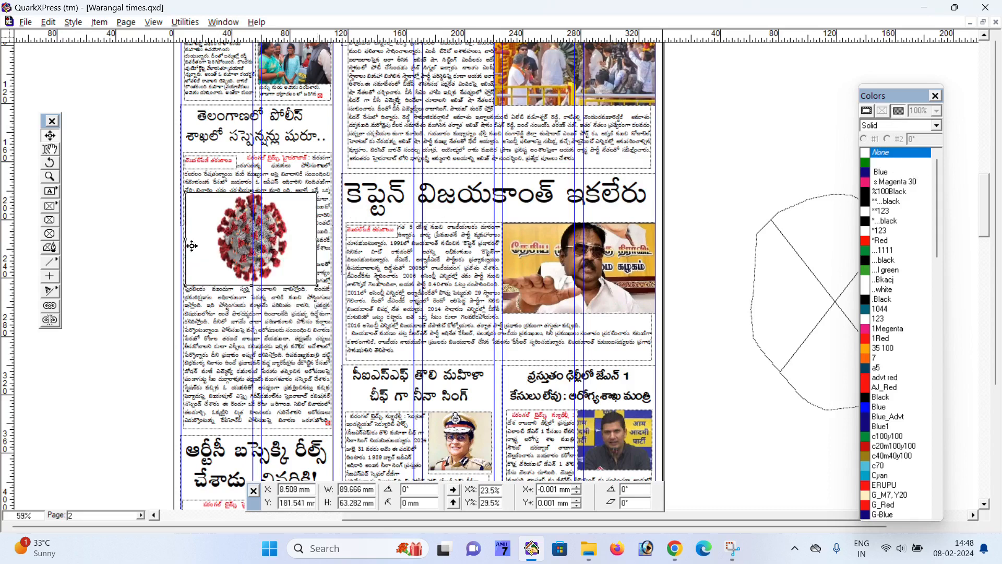
drag(192, 241, 207, 242)
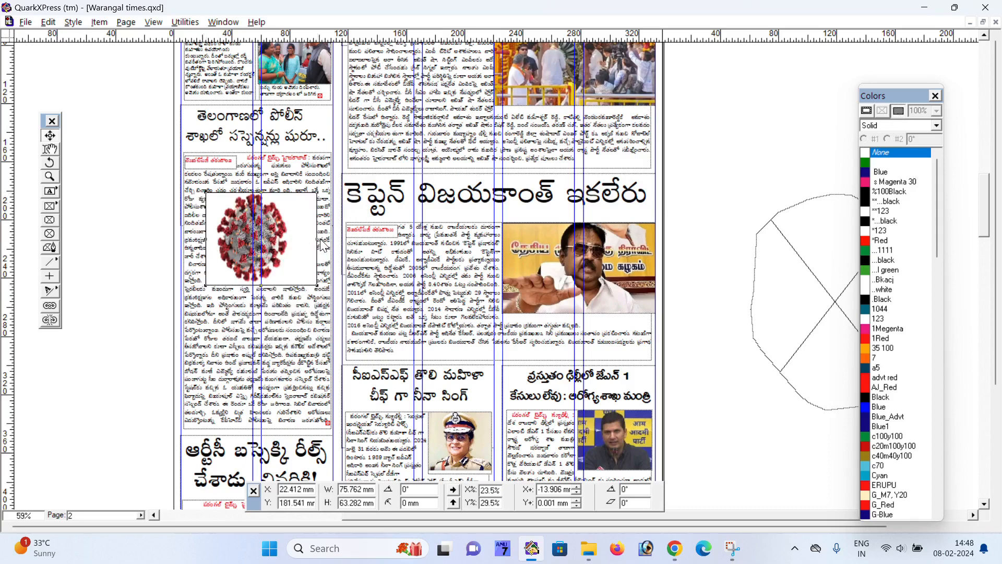
drag(318, 241, 285, 255)
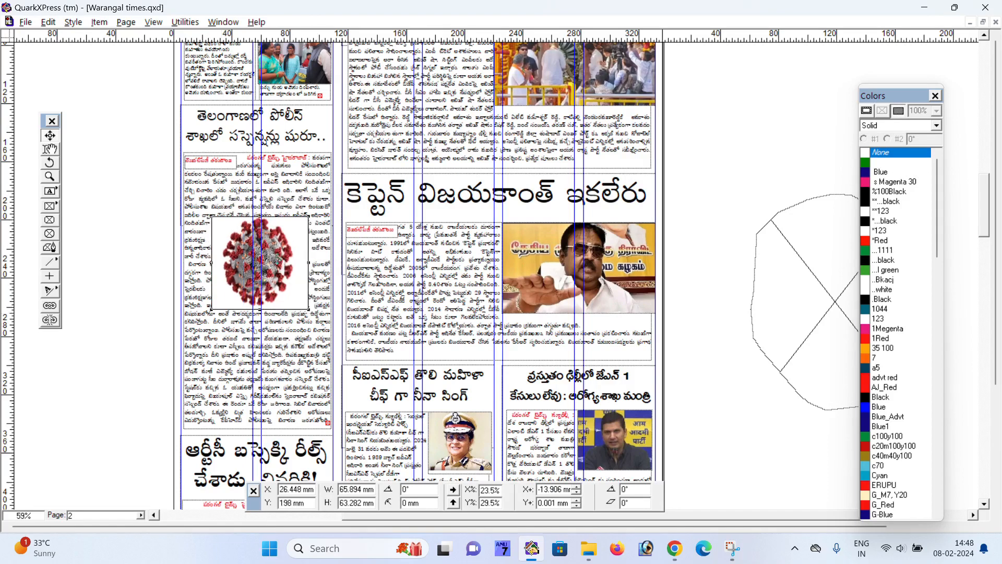
double_click(278, 277)
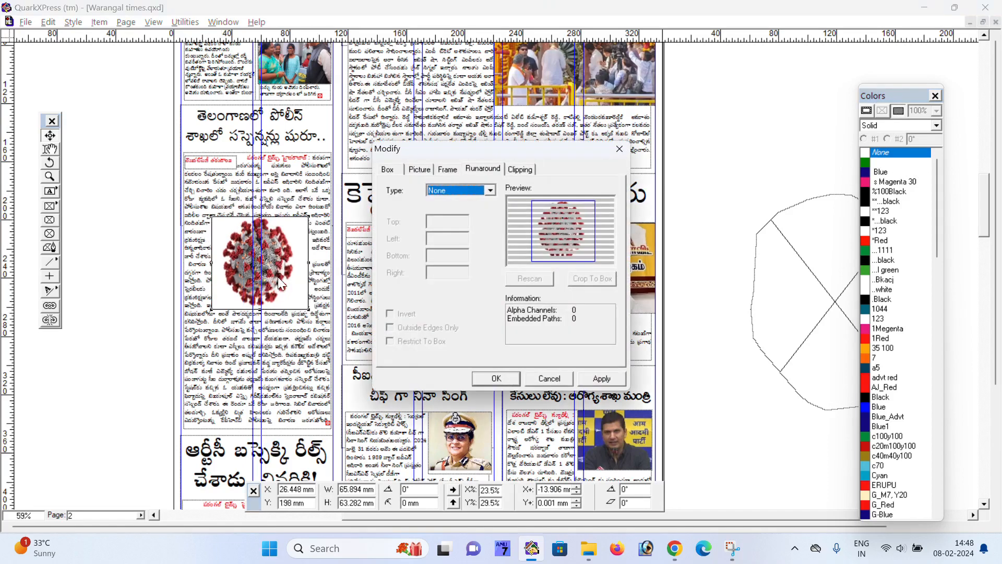
click(620, 149)
Delete the empty traced Bézier picture box beside page 2
click(845, 293)
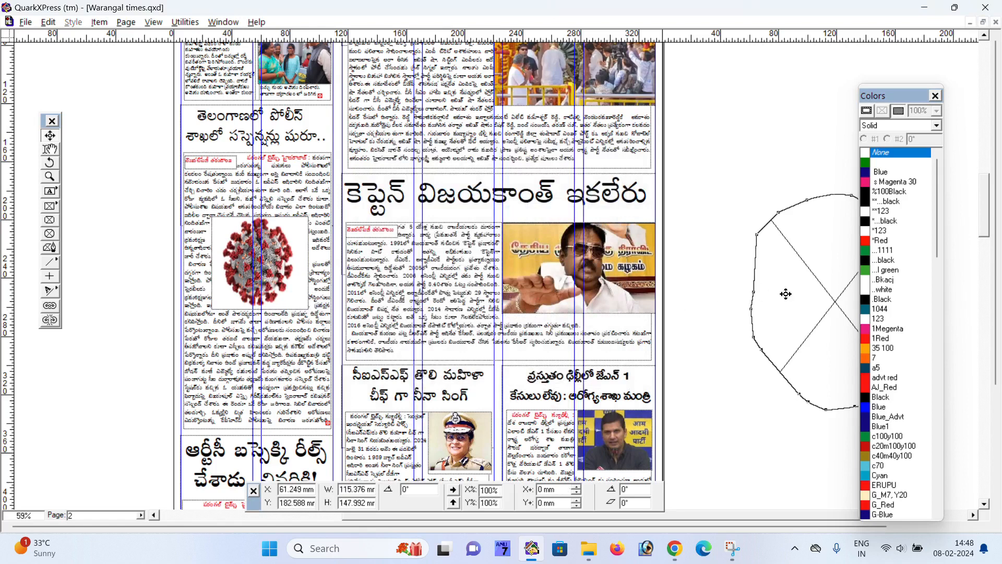
drag(846, 293, 756, 291)
double_click(756, 293)
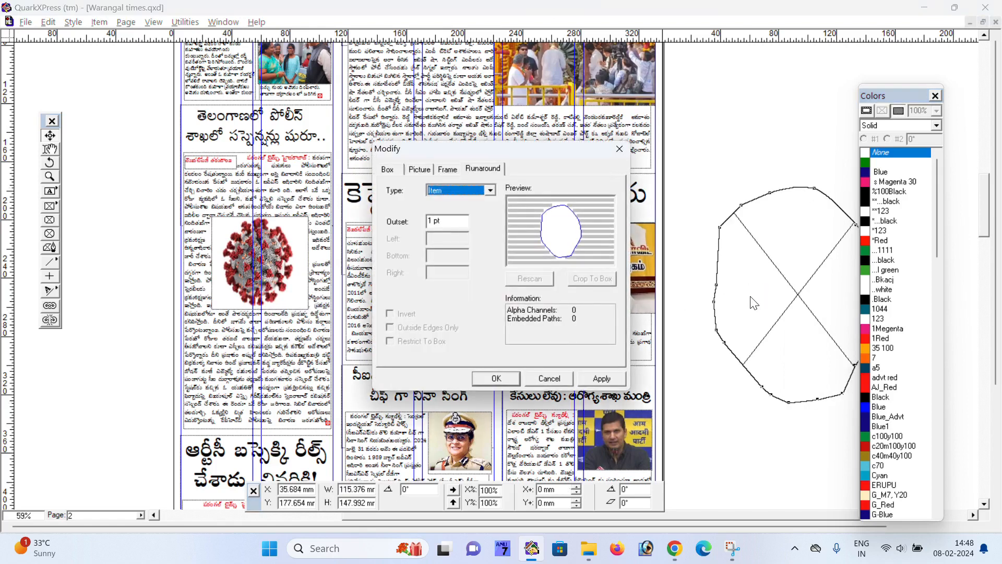
click(564, 378)
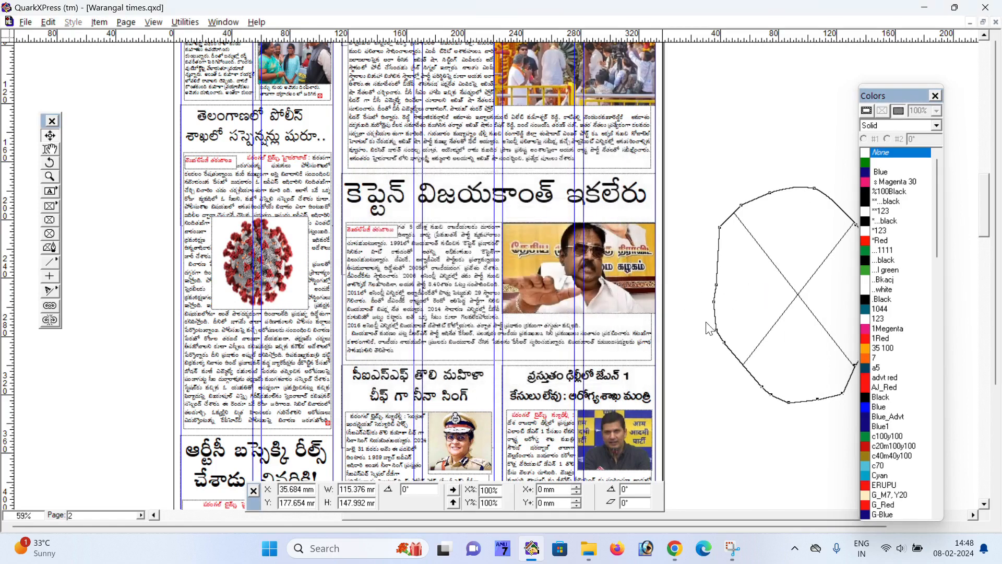
key(Delete)
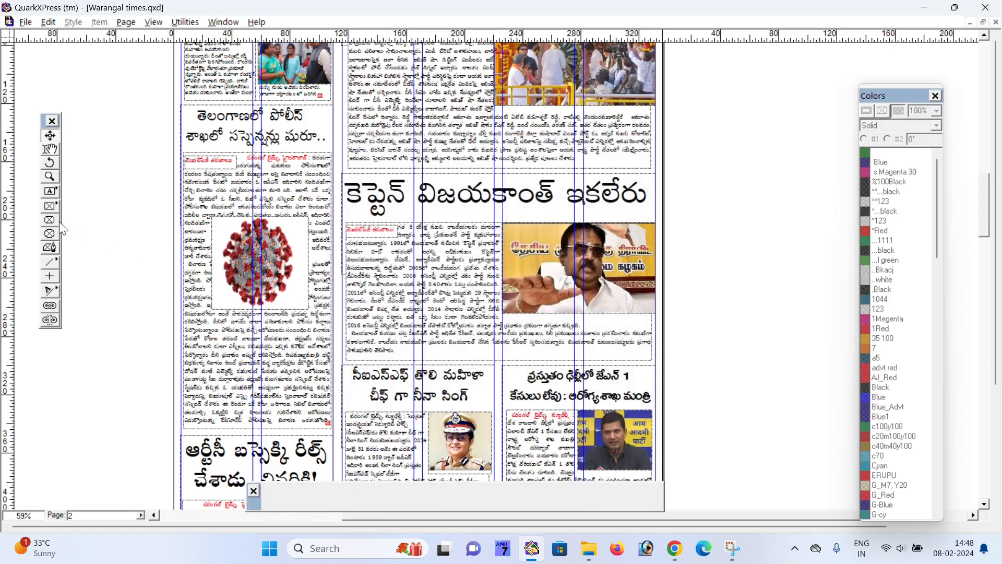
Try to trace a new Bézier picture box around the virus on page 2, and delete the partial outline
click(50, 247)
click(222, 276)
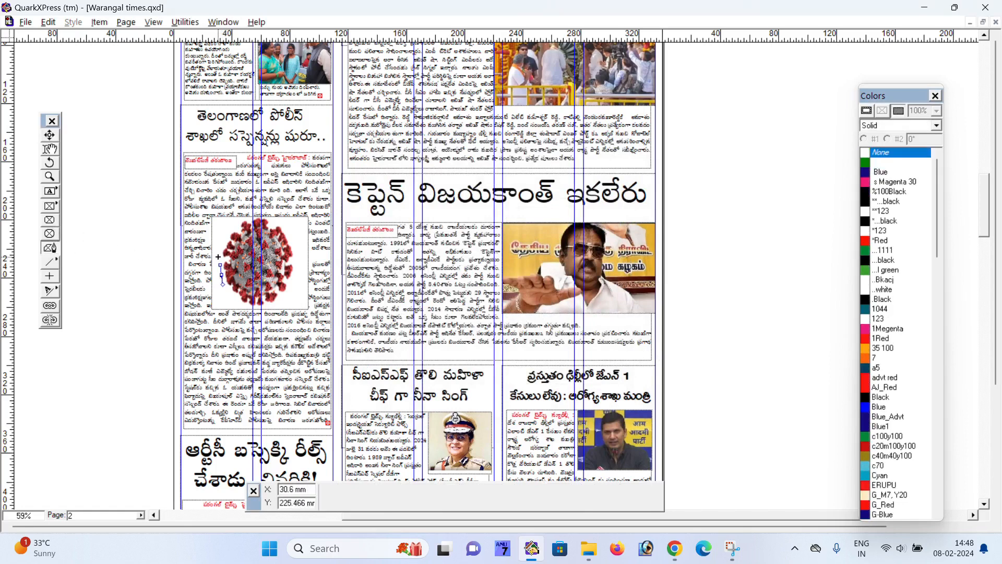
click(221, 250)
click(231, 230)
double_click(244, 219)
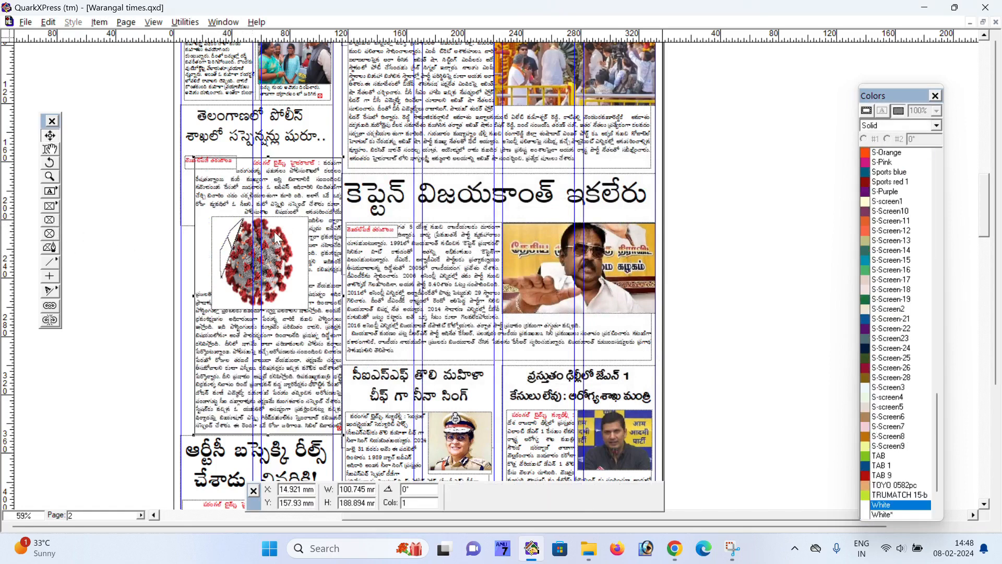
key(ctrl+z)
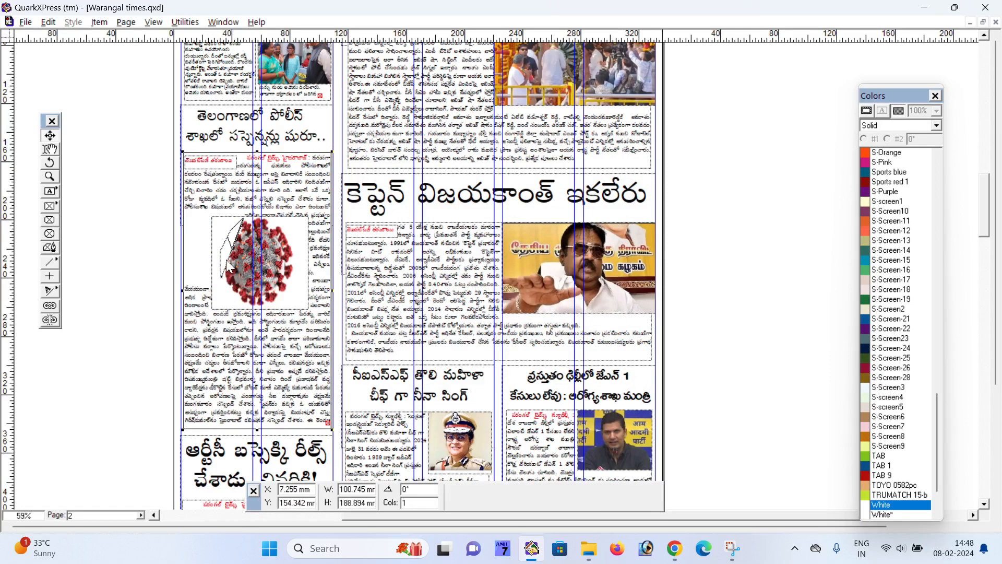
click(226, 259)
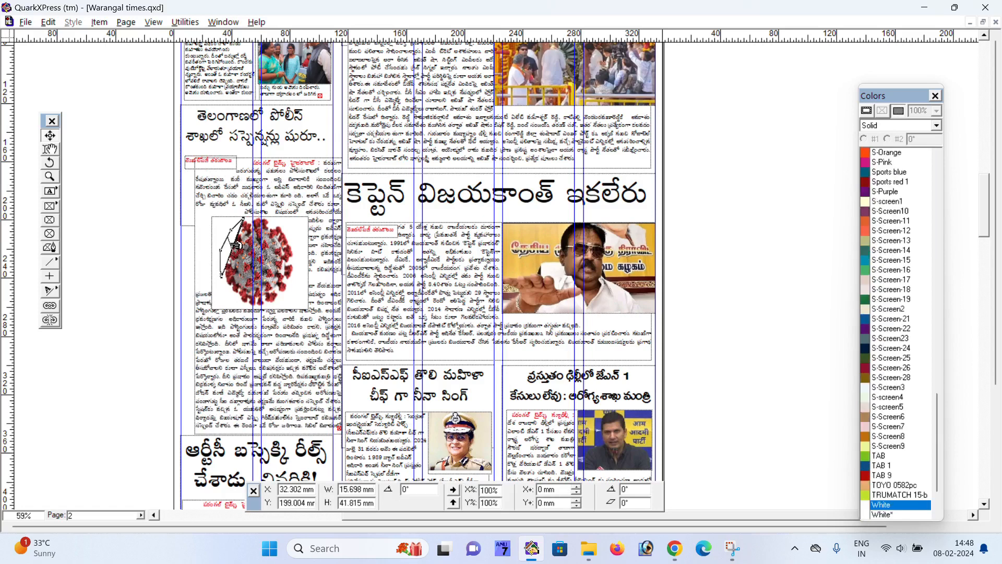
key(Delete)
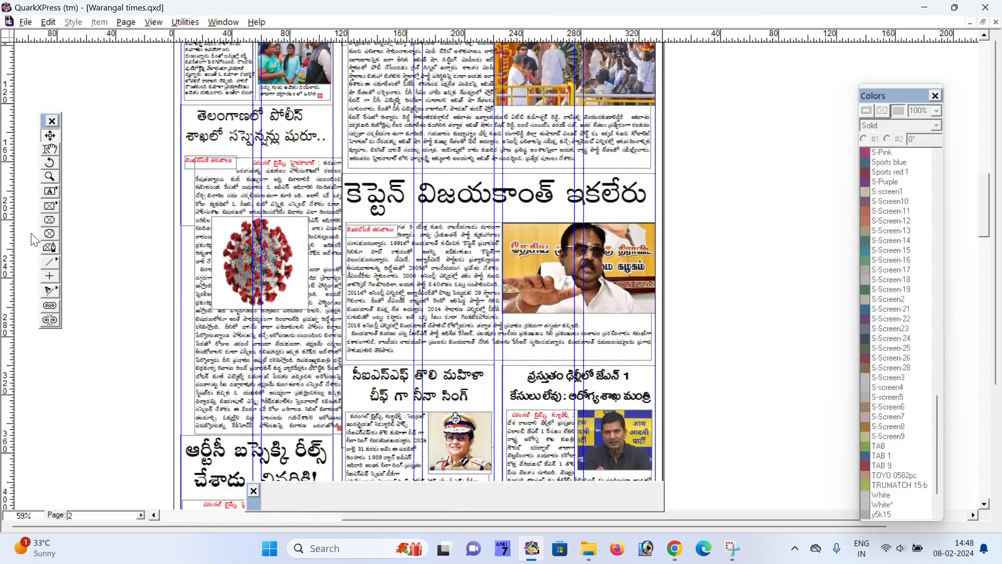
Apply a runaround type of None to the virus picture box on page 2
click(248, 249)
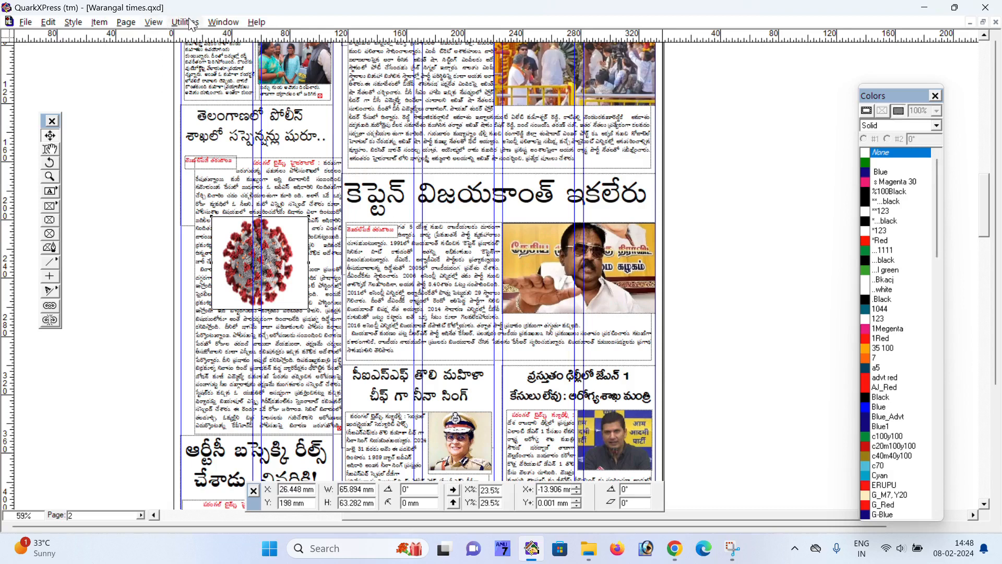
click(100, 22)
click(102, 22)
click(102, 22)
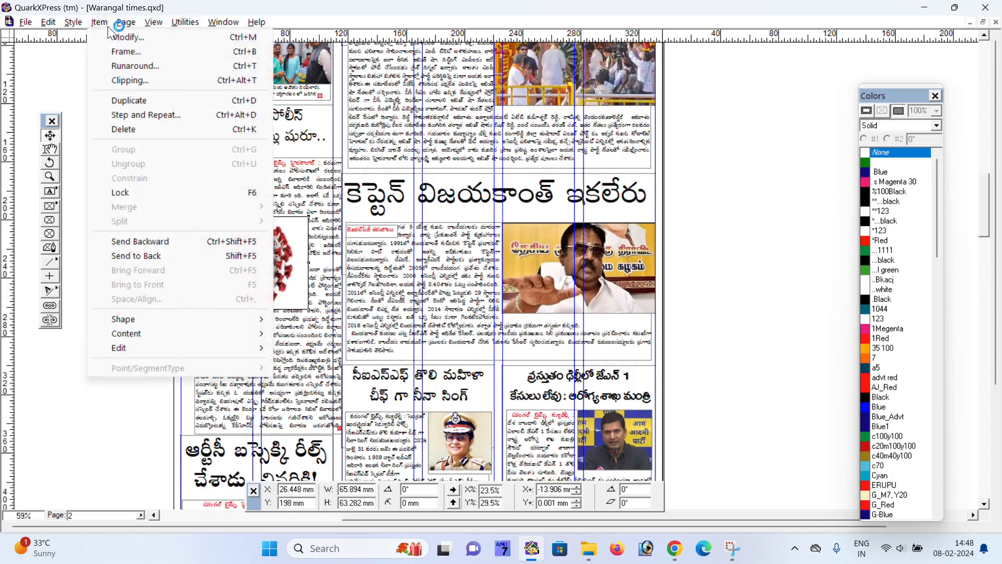
click(106, 65)
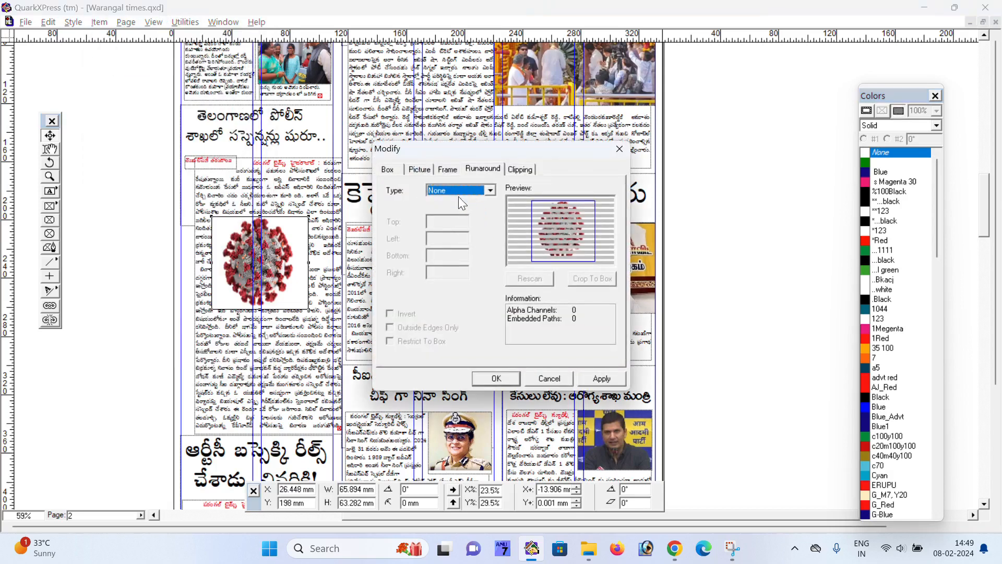
click(467, 190)
click(468, 190)
click(601, 379)
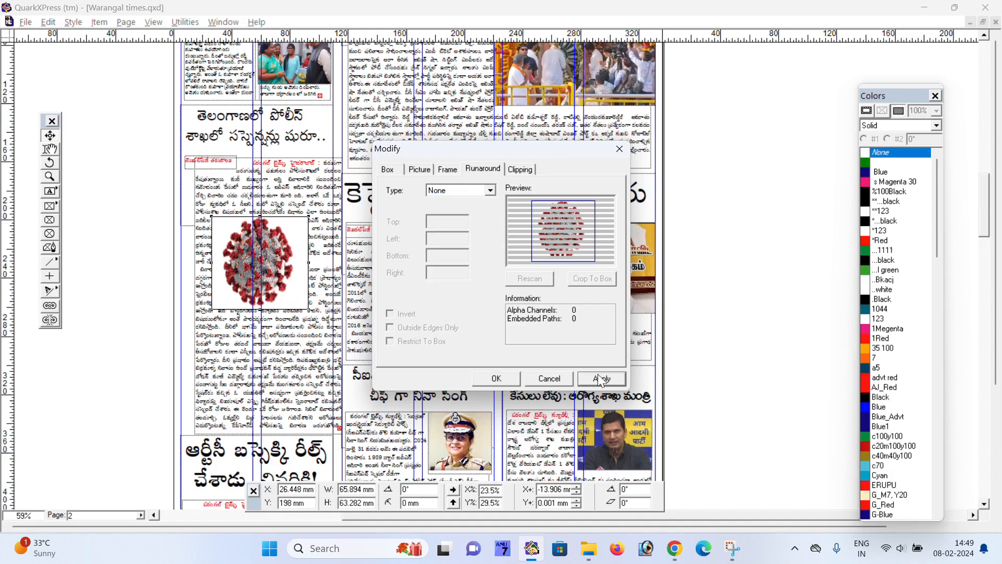
click(483, 376)
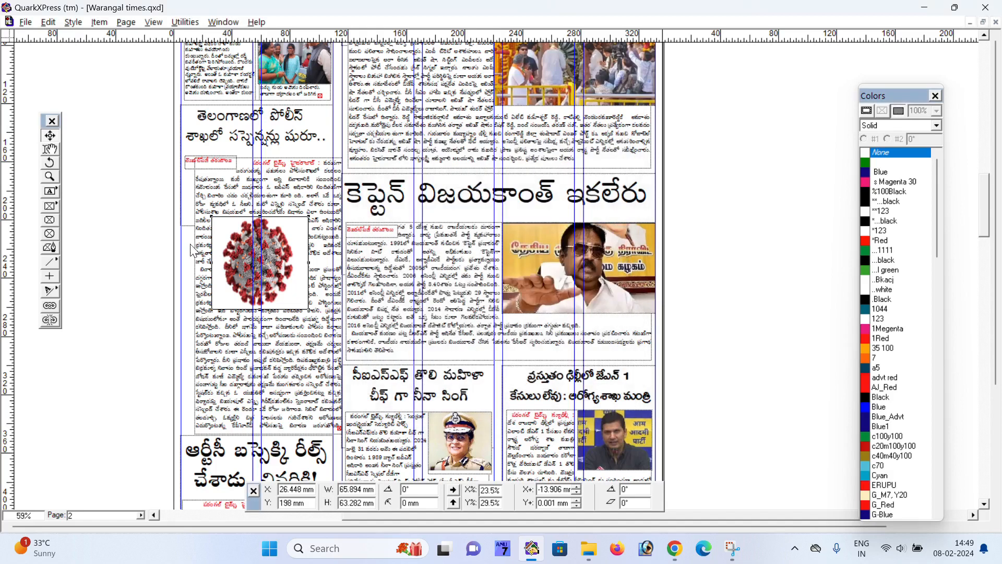
Trace a closed Bézier picture box around the virus on page 2, about 56 mm wide and 68 mm high
click(54, 249)
click(220, 237)
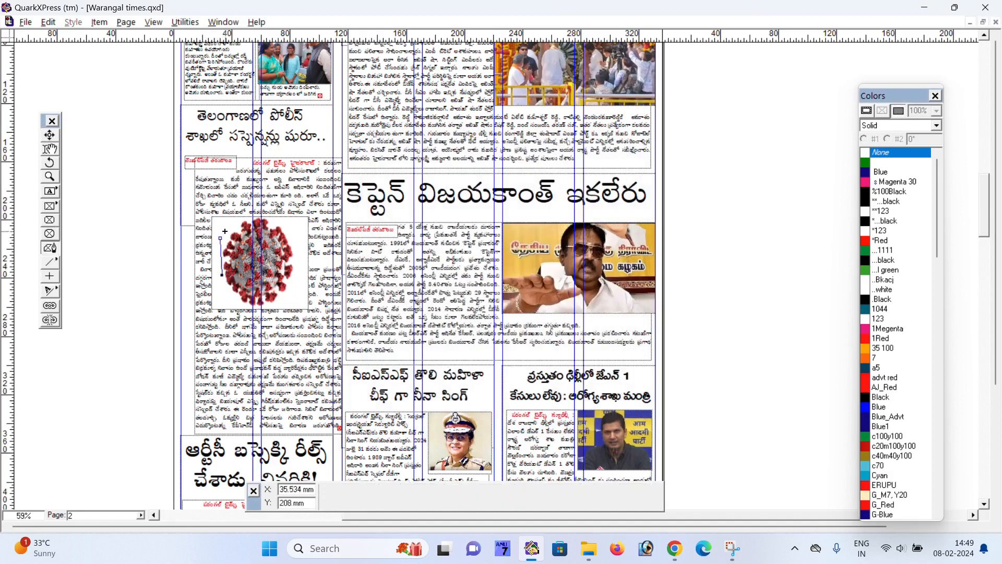
click(238, 221)
click(262, 215)
click(285, 222)
click(299, 244)
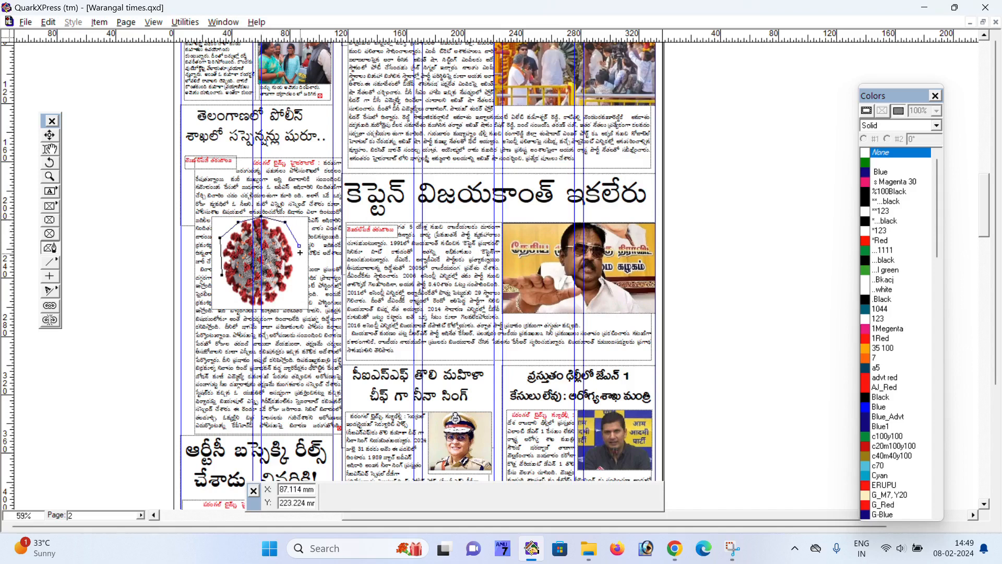
click(301, 271)
click(293, 291)
double_click(276, 309)
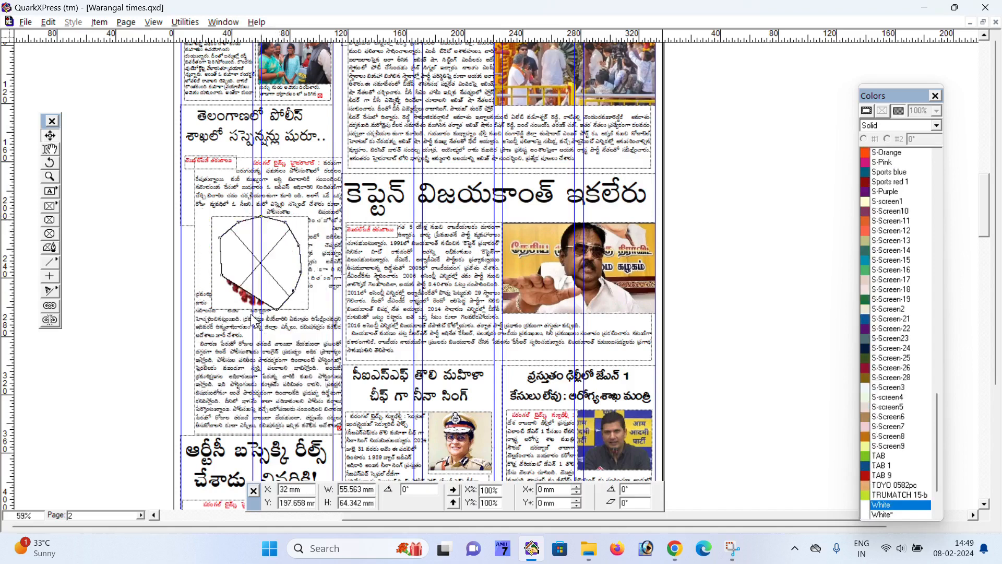
key(ctrl+z)
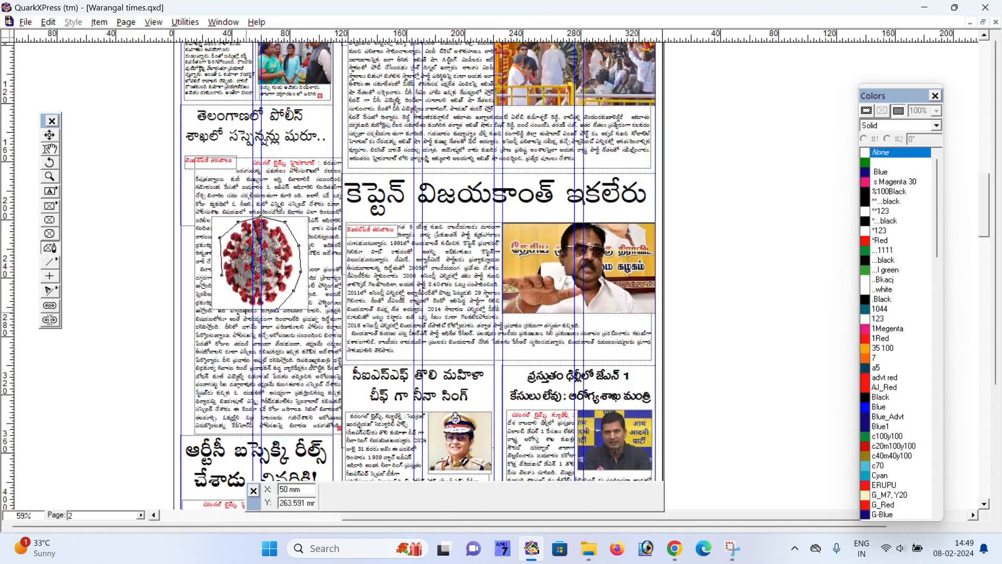
click(236, 314)
click(221, 294)
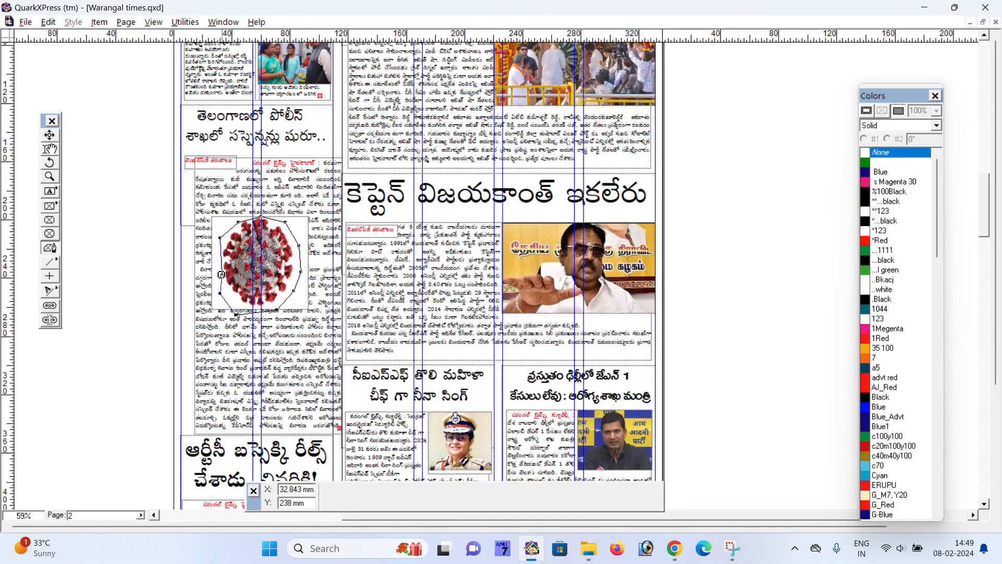
click(221, 274)
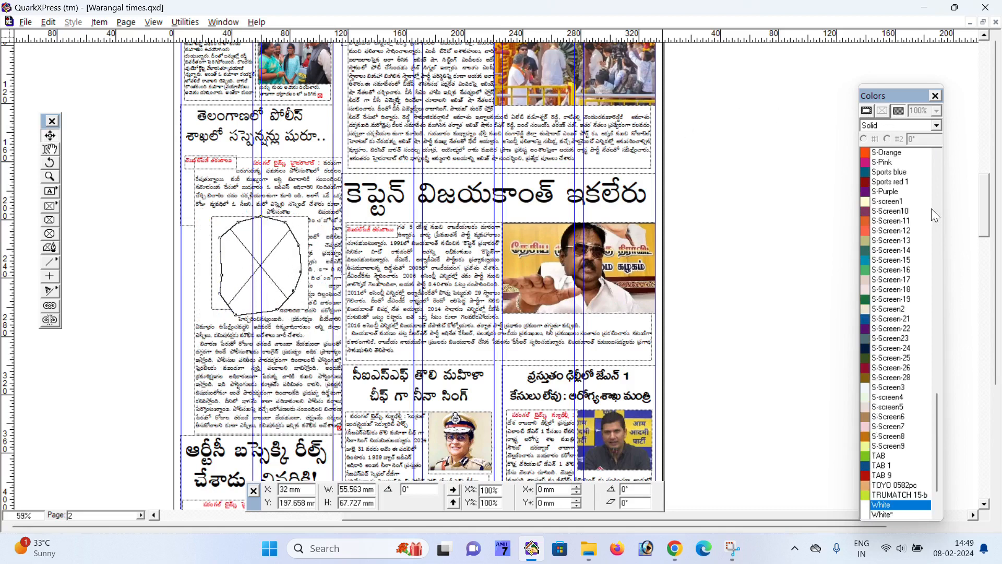
Set the traced Bézier box's background to None and delete the original rectangular virus picture box
drag(938, 397, 912, 145)
click(878, 151)
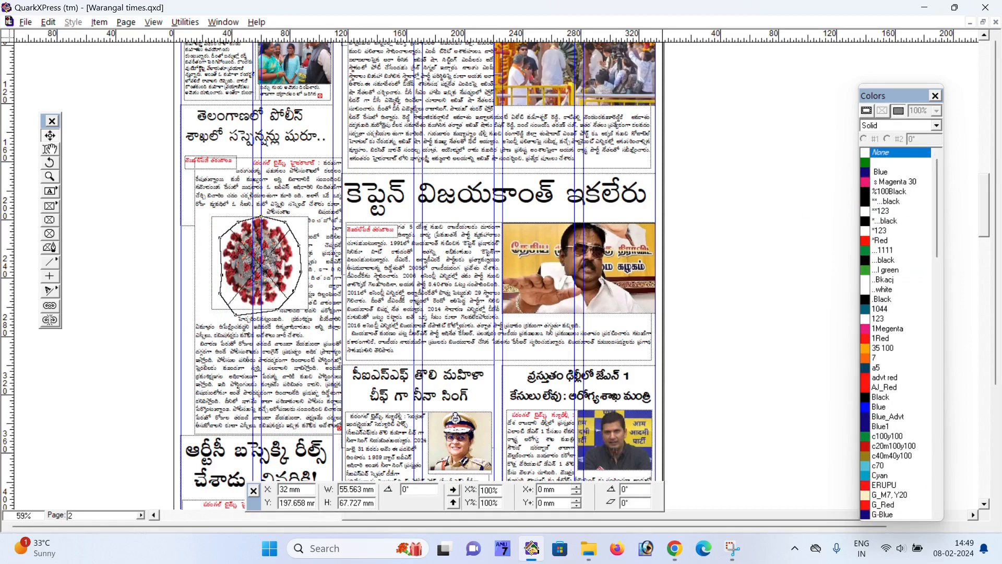
drag(274, 258, 302, 307)
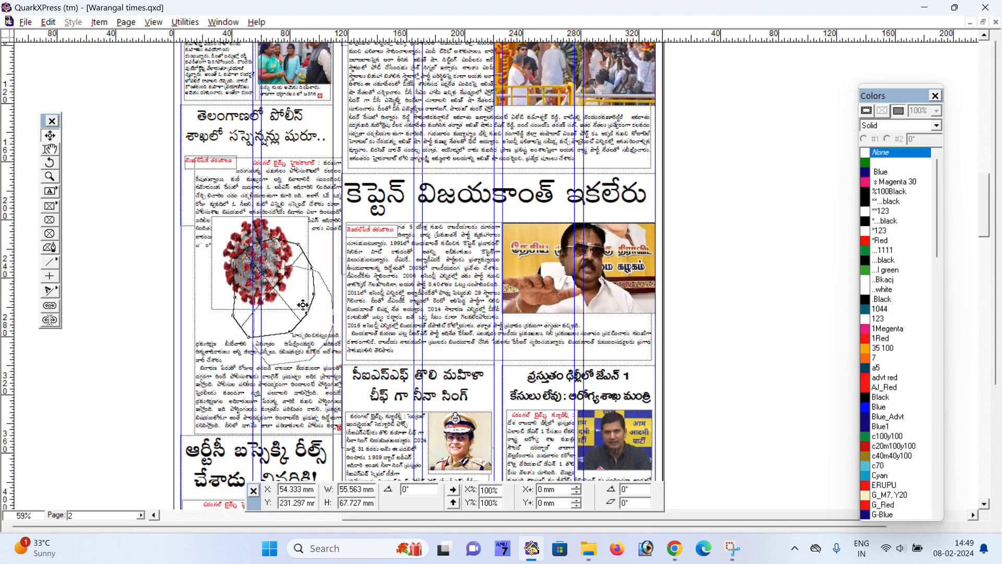
click(250, 264)
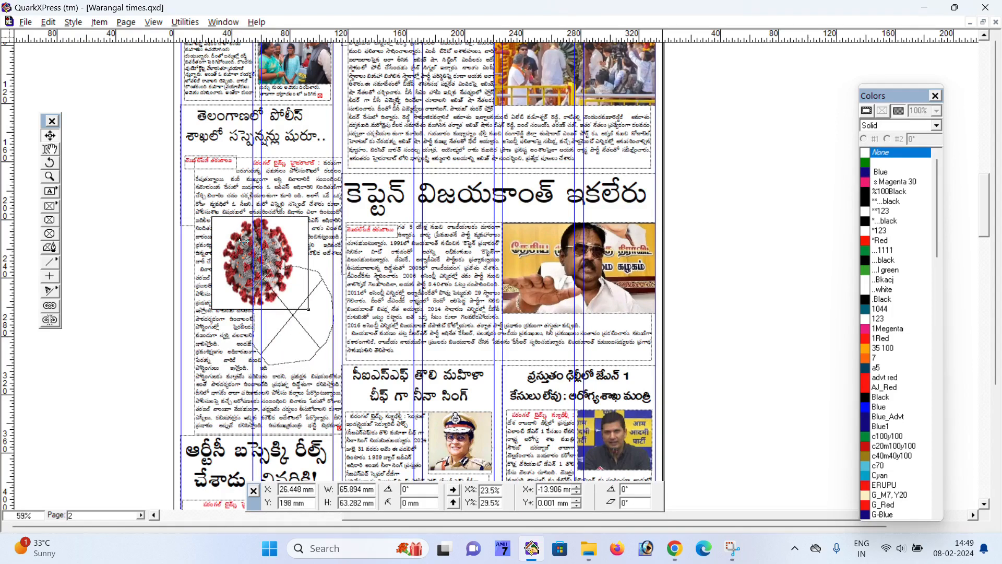
key(Delete)
Move the Bézier box up into the story column at about X 40 mm, Y 199 mm, and place the virus picture stretched to fit it
click(299, 296)
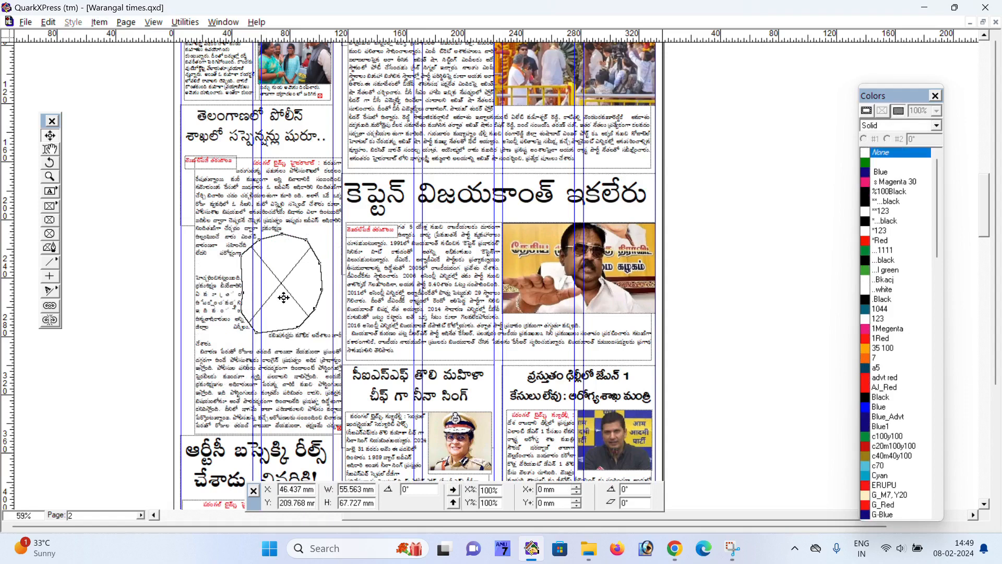
drag(284, 296, 275, 280)
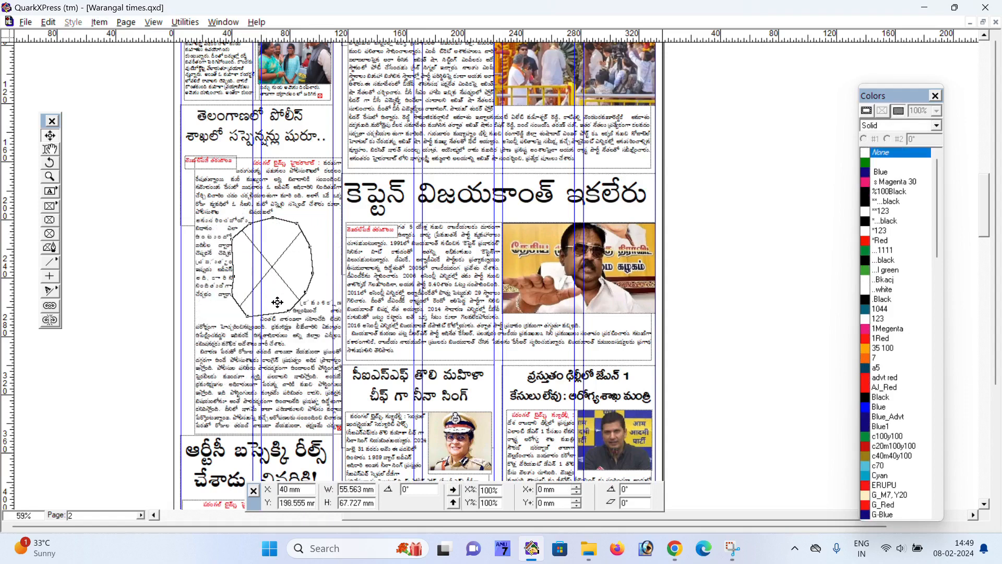
key(ctrl+v)
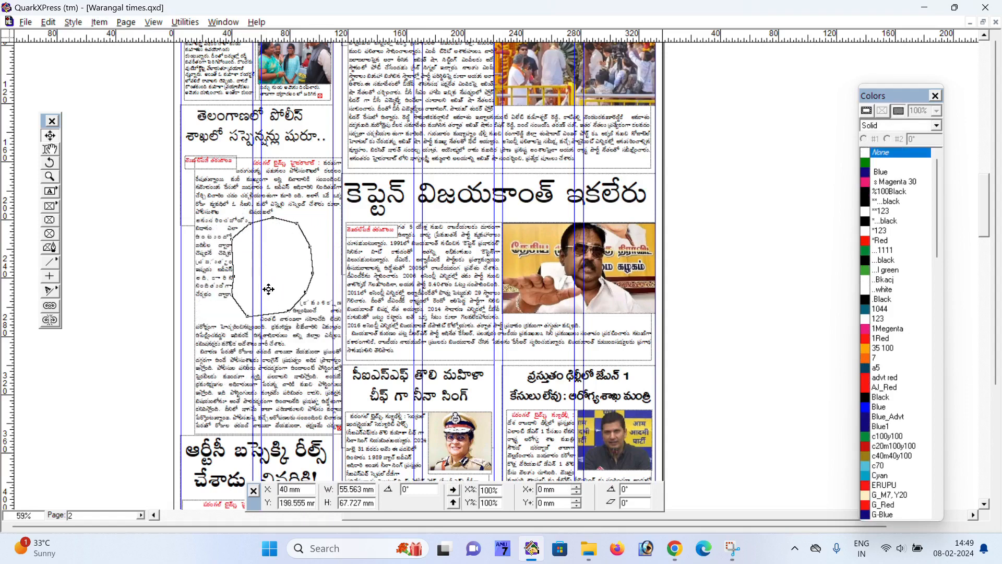
key(ctrl+shift+f)
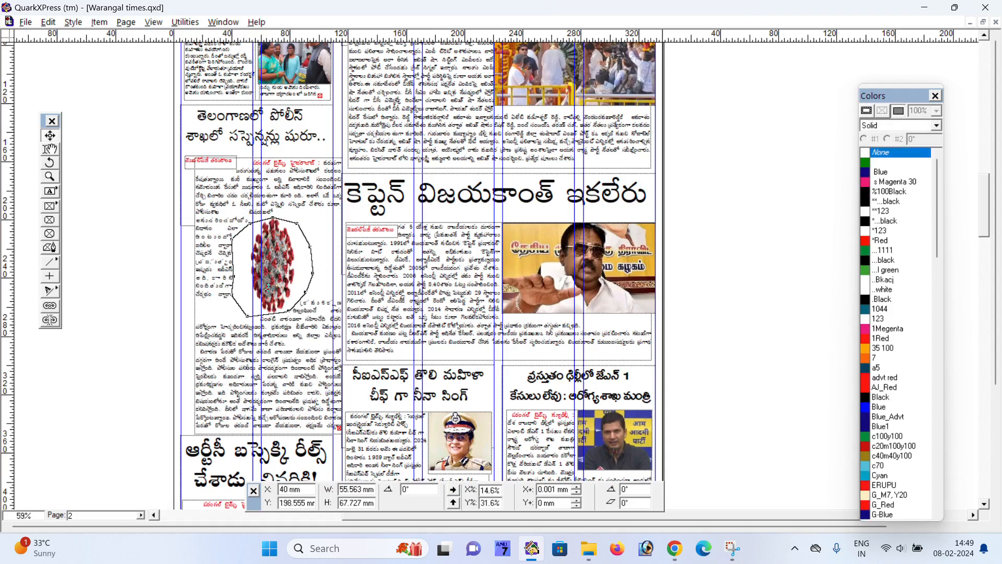
Try to draw a small polygonal Bézier picture box on the pasteboard beside page 2, and remove the outline
click(51, 248)
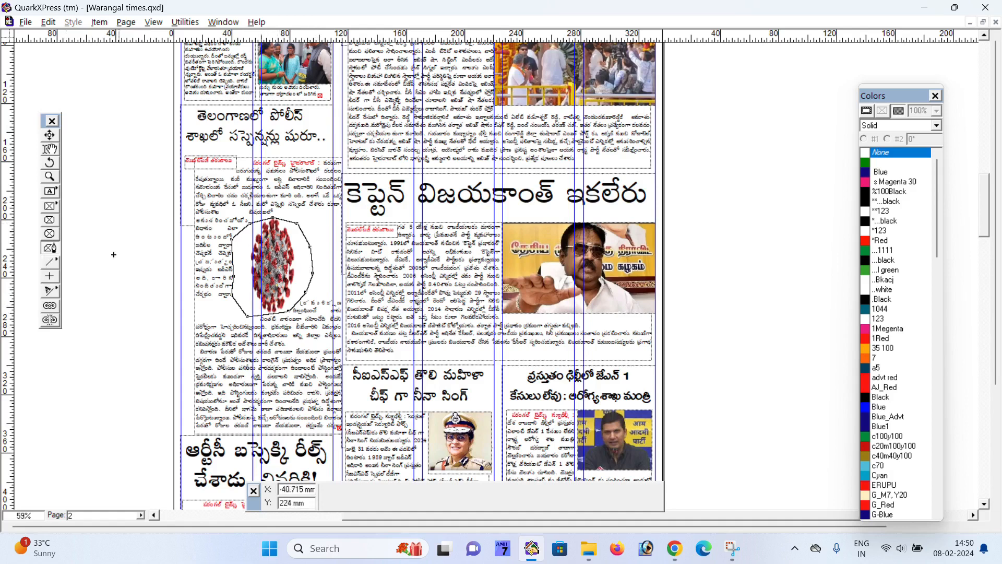
click(84, 249)
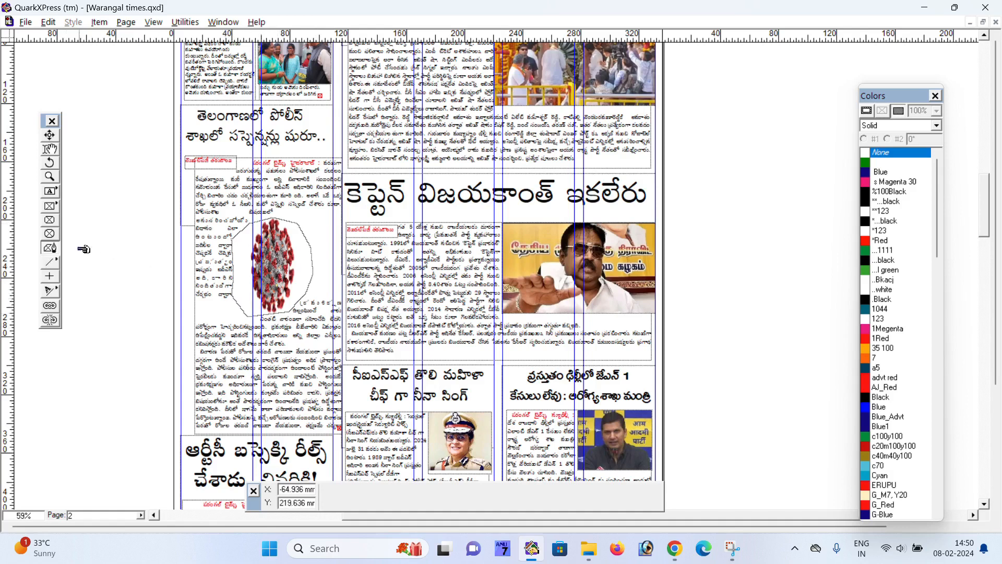
click(79, 248)
click(111, 253)
click(123, 298)
click(99, 311)
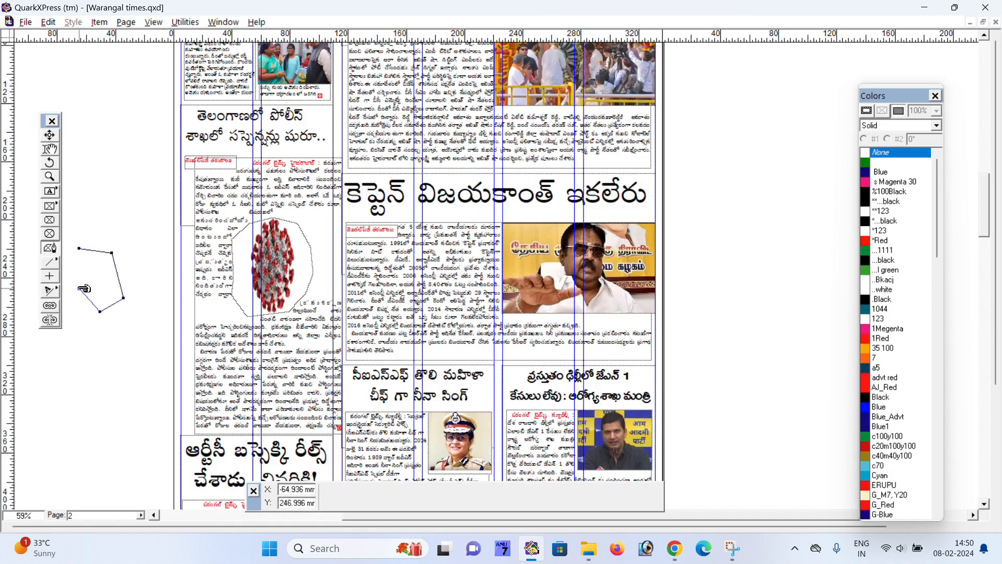
click(79, 288)
click(73, 275)
click(82, 214)
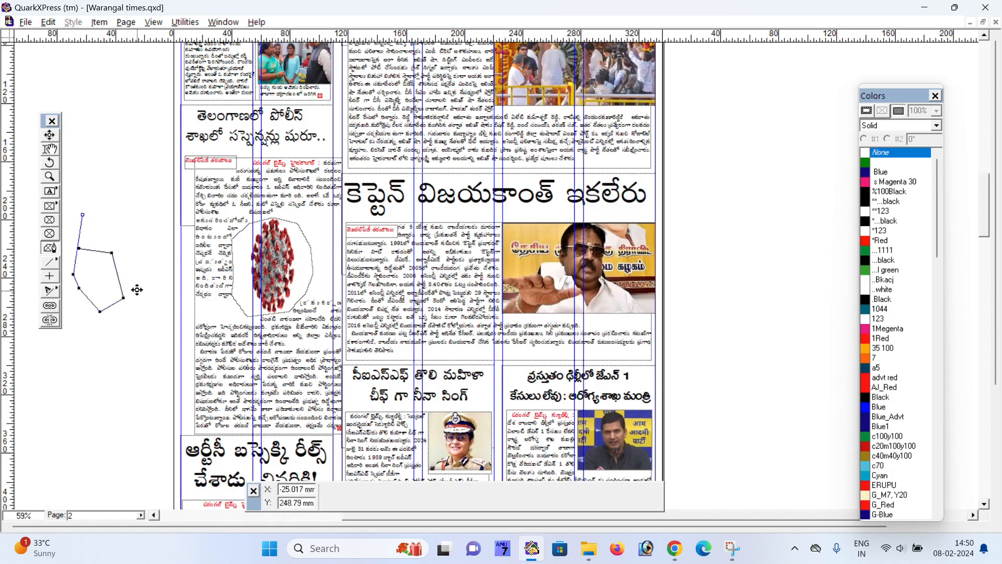
click(82, 249)
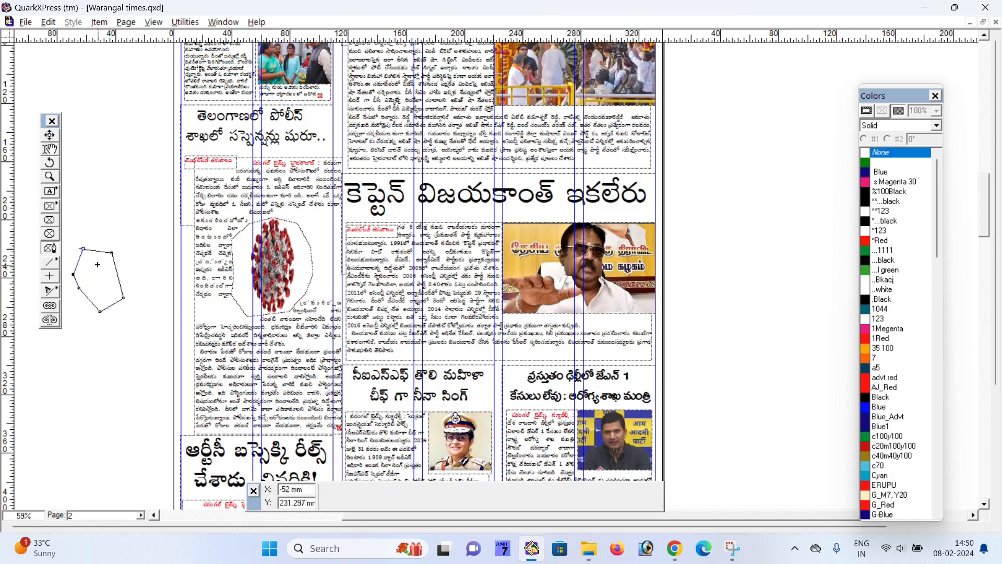
click(80, 250)
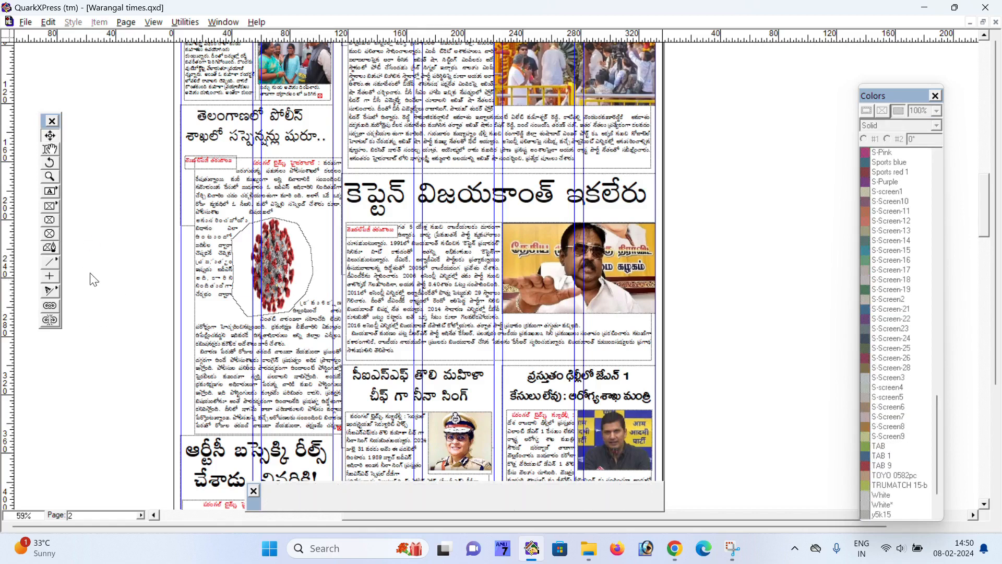
Draw an irregular closed Bézier picture box about 60 mm wide and 91 mm high beside page 2, and delete it
click(94, 231)
click(115, 214)
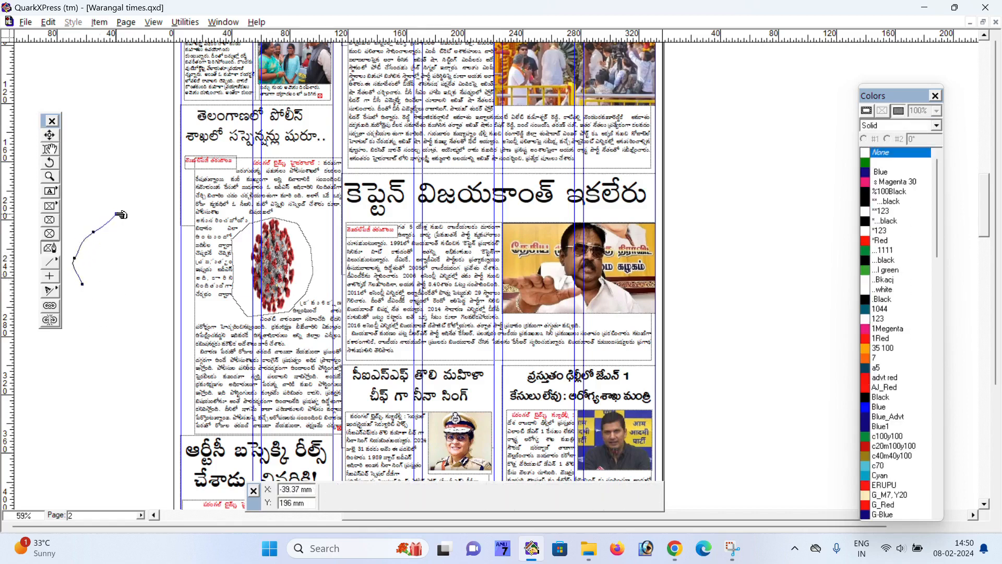
click(139, 186)
click(151, 199)
click(147, 212)
click(156, 218)
click(157, 231)
click(138, 239)
click(153, 272)
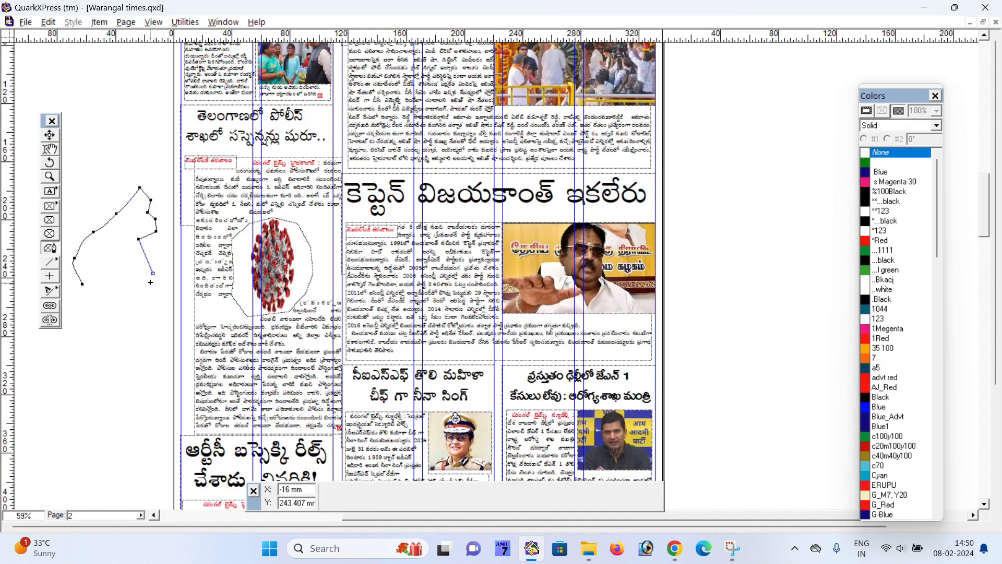
click(151, 284)
click(116, 284)
click(101, 318)
click(86, 319)
click(74, 315)
click(70, 304)
click(82, 285)
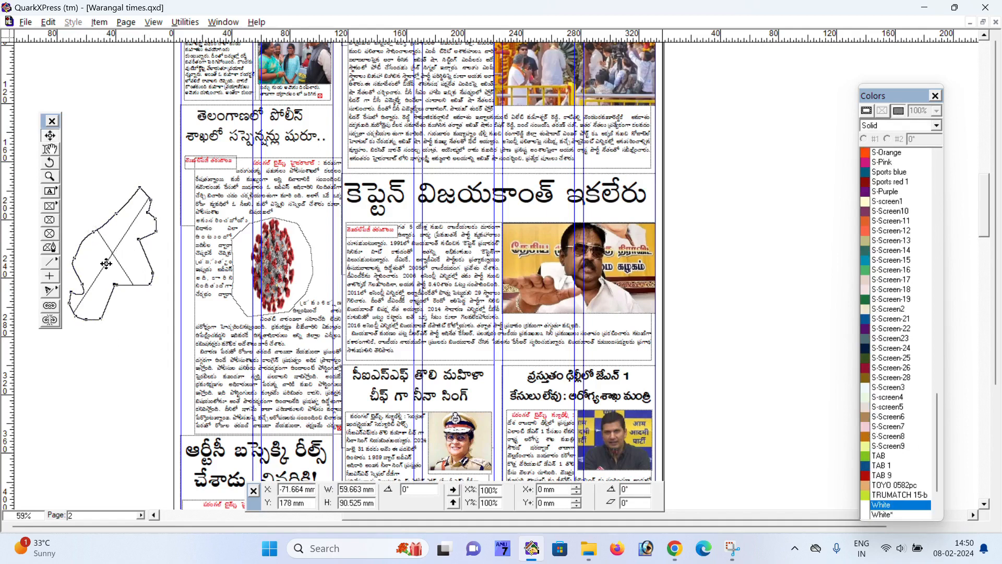
drag(118, 272, 132, 372)
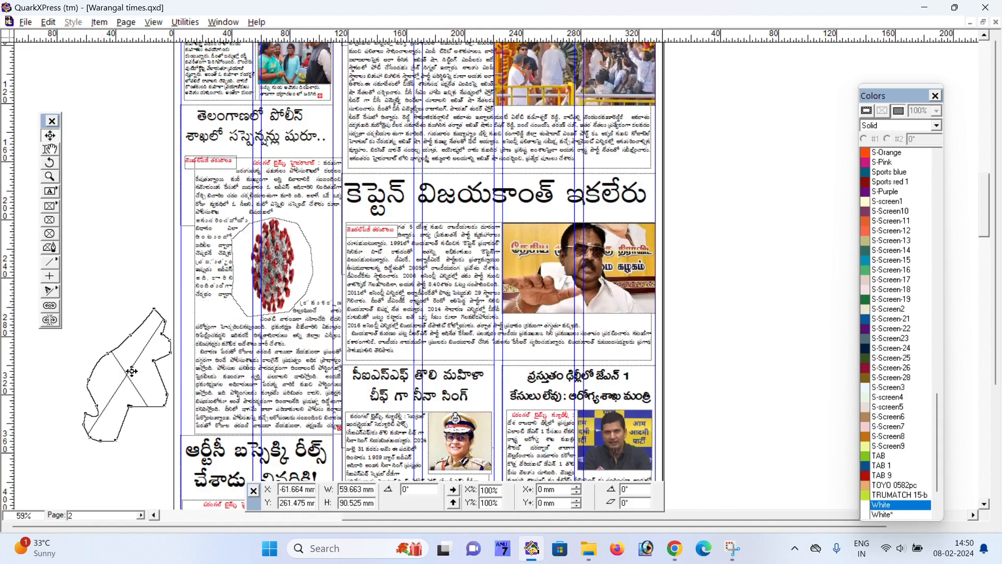
key(Delete)
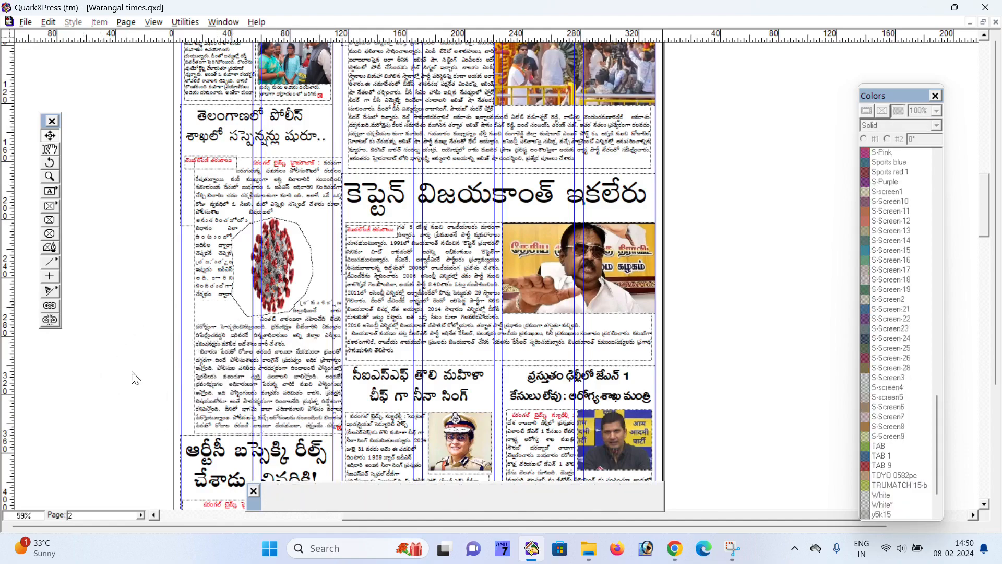
Move the text box containing the e-mail address higher on the pasteboard beside page 1, above the page-number labels
scroll(137, 374, up, 10)
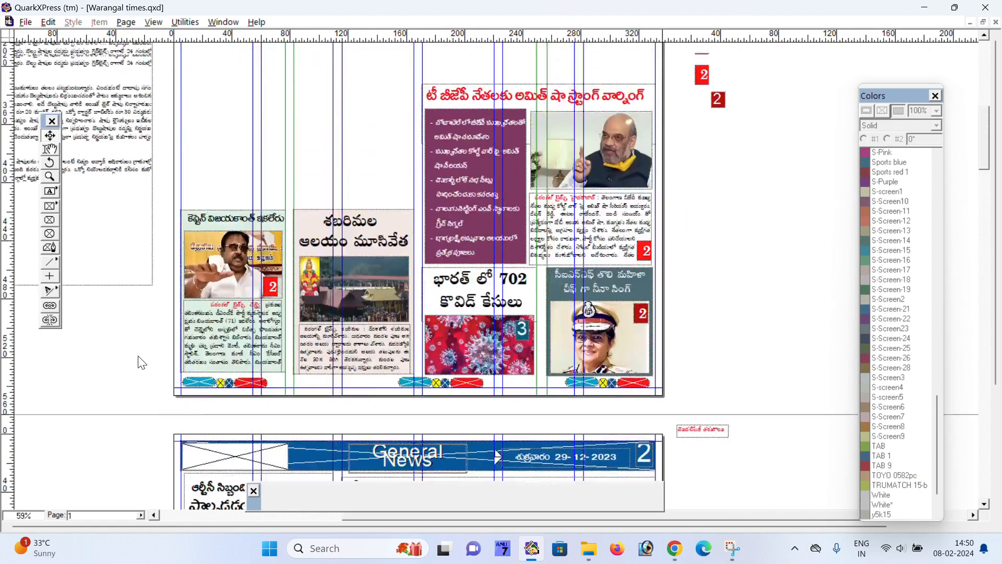
scroll(140, 363, up, 5)
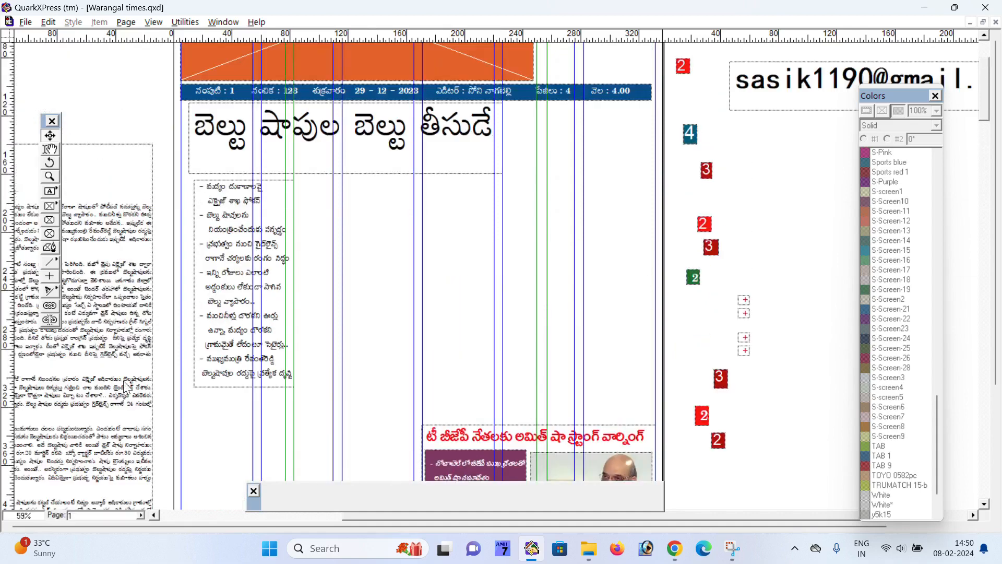
scroll(395, 314, down, 2)
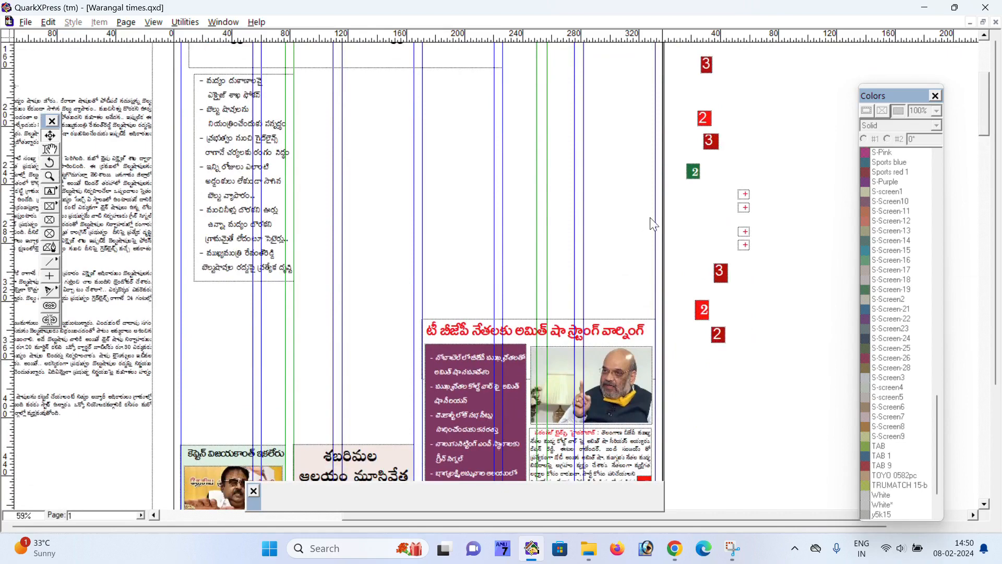
scroll(373, 214, up, 4)
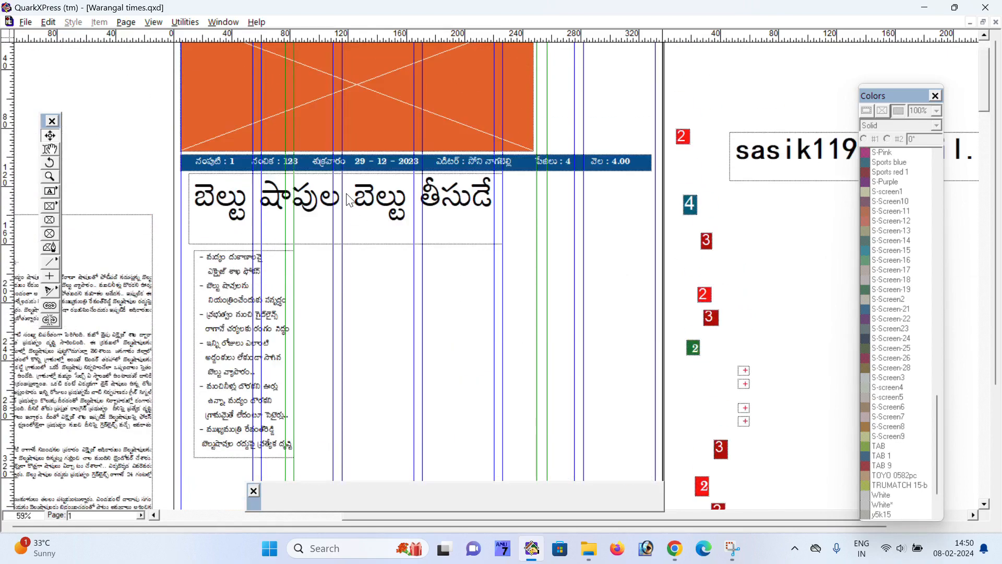
scroll(386, 199, down, 2)
scroll(389, 195, up, 3)
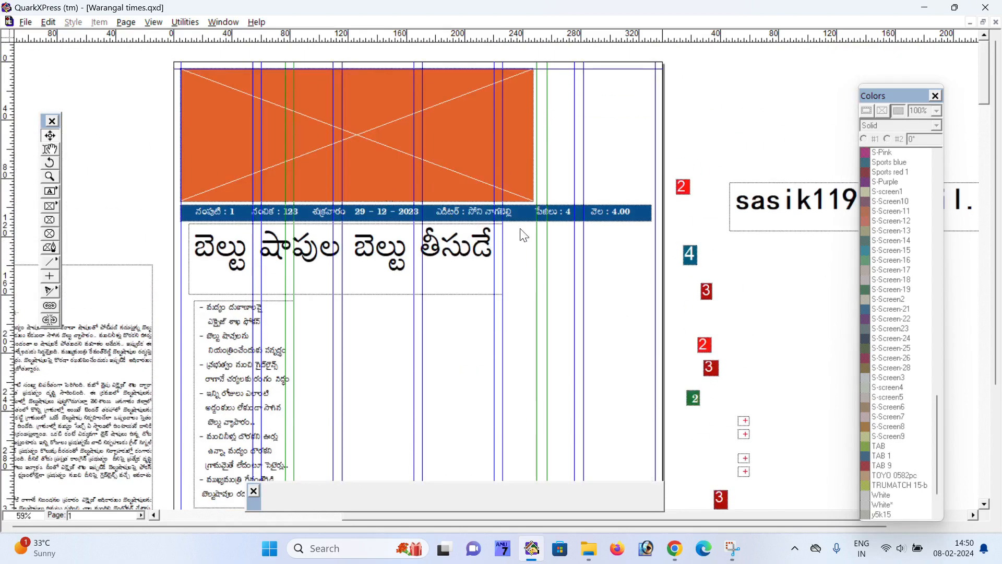
scroll(521, 230, right, 3)
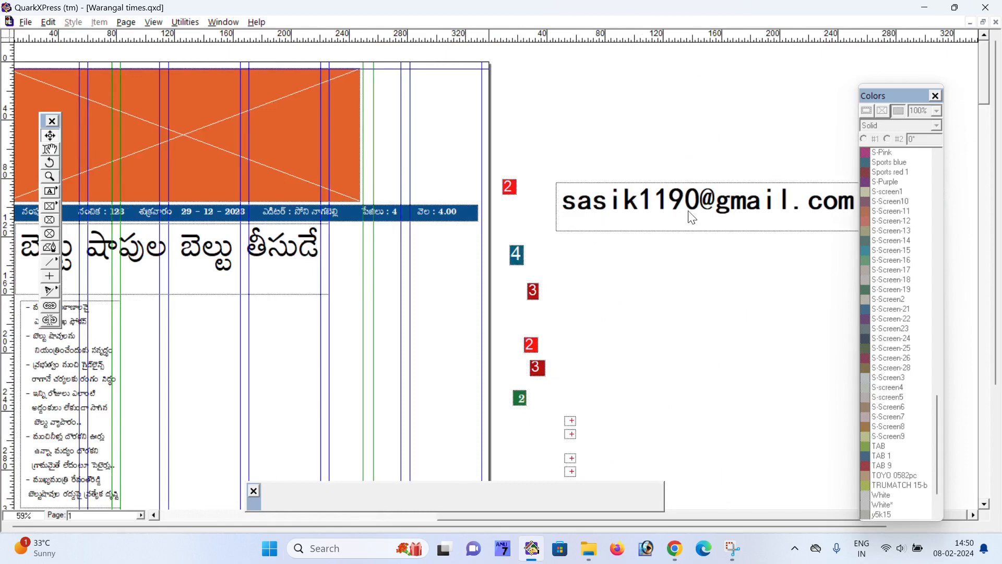
drag(697, 206, 657, 125)
click(711, 256)
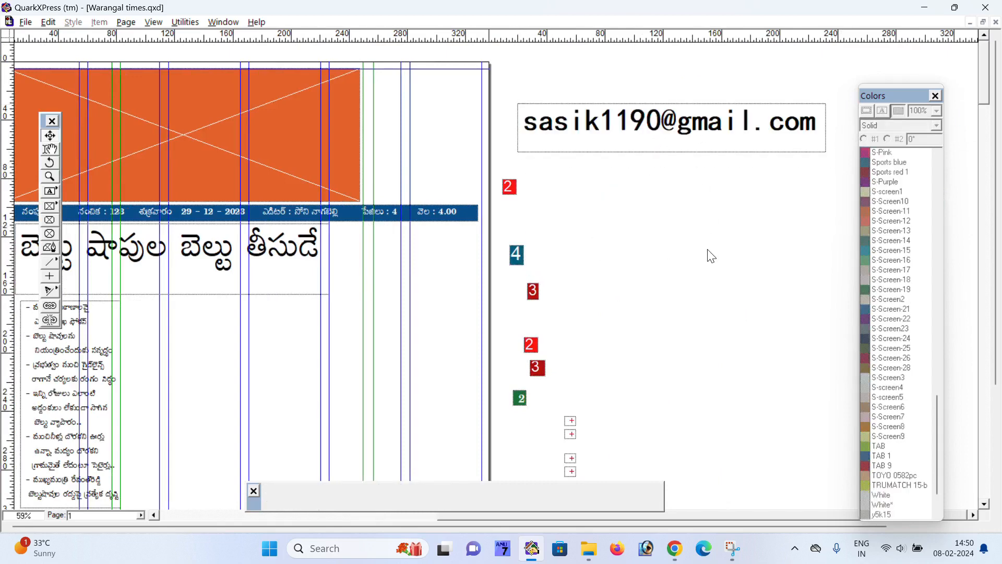